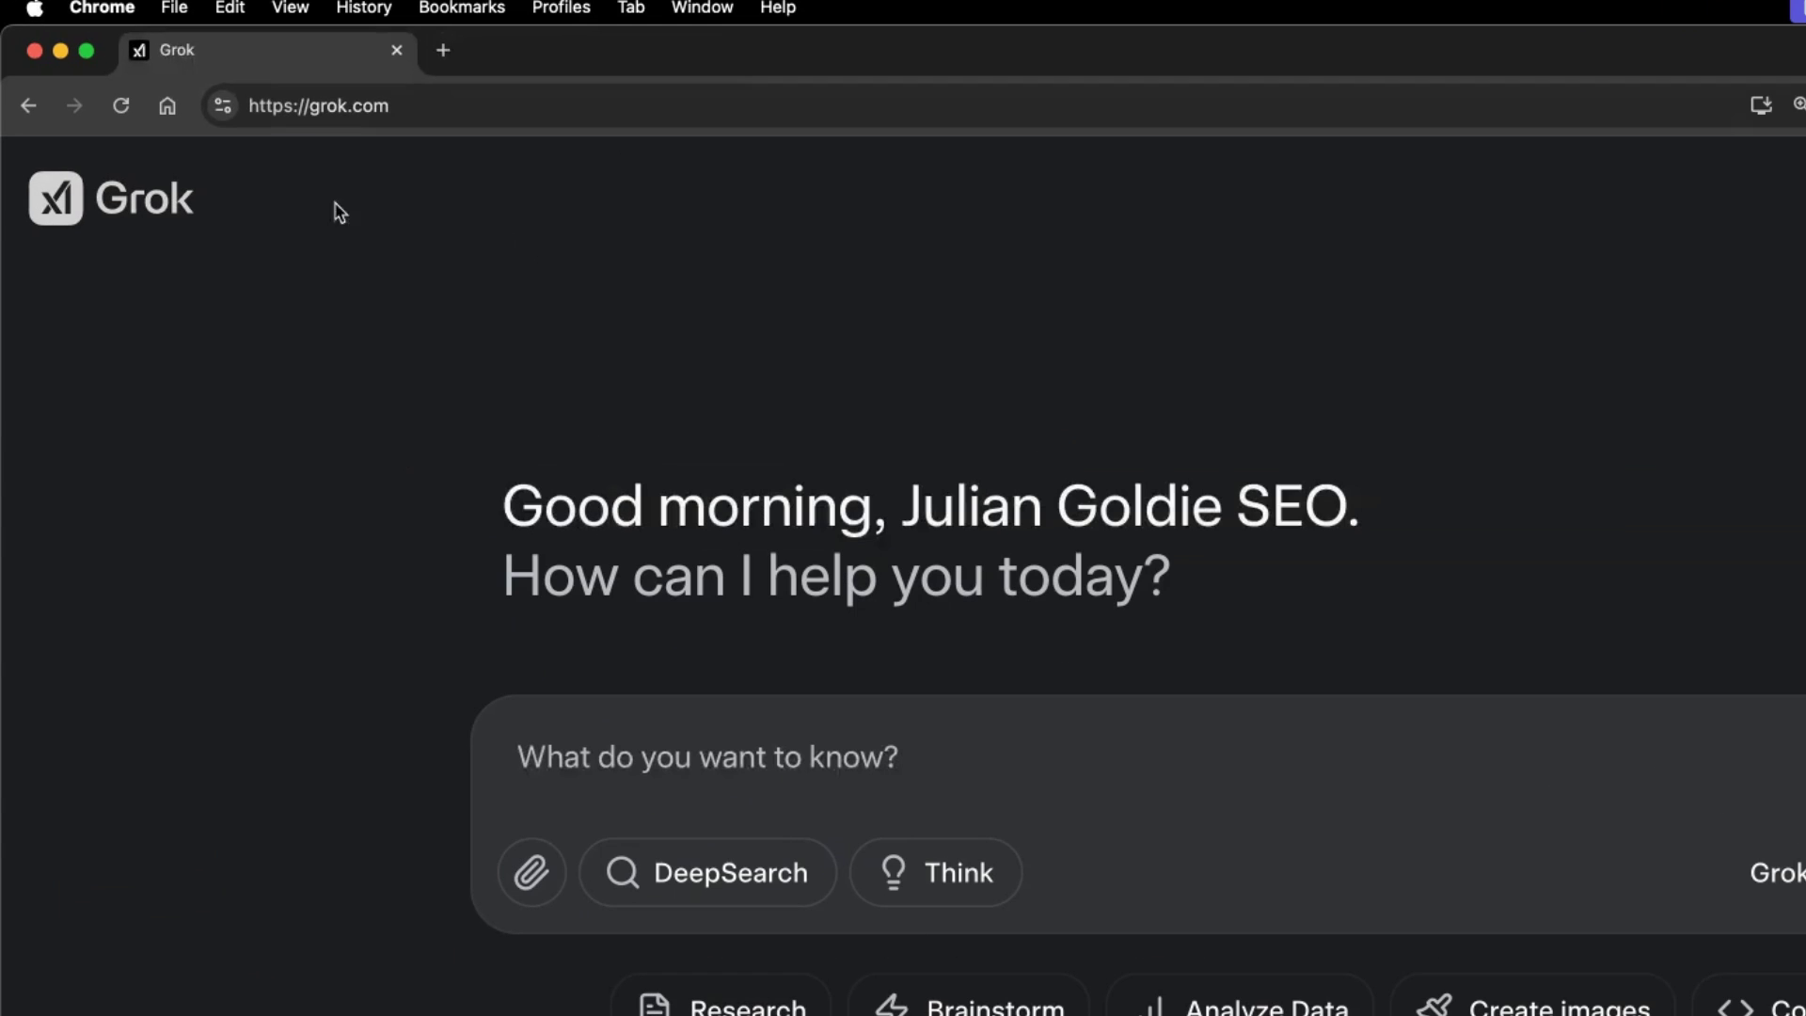
Load the X profile page in a new tab and switch to Grok from the X sidebar.
click(471, 105)
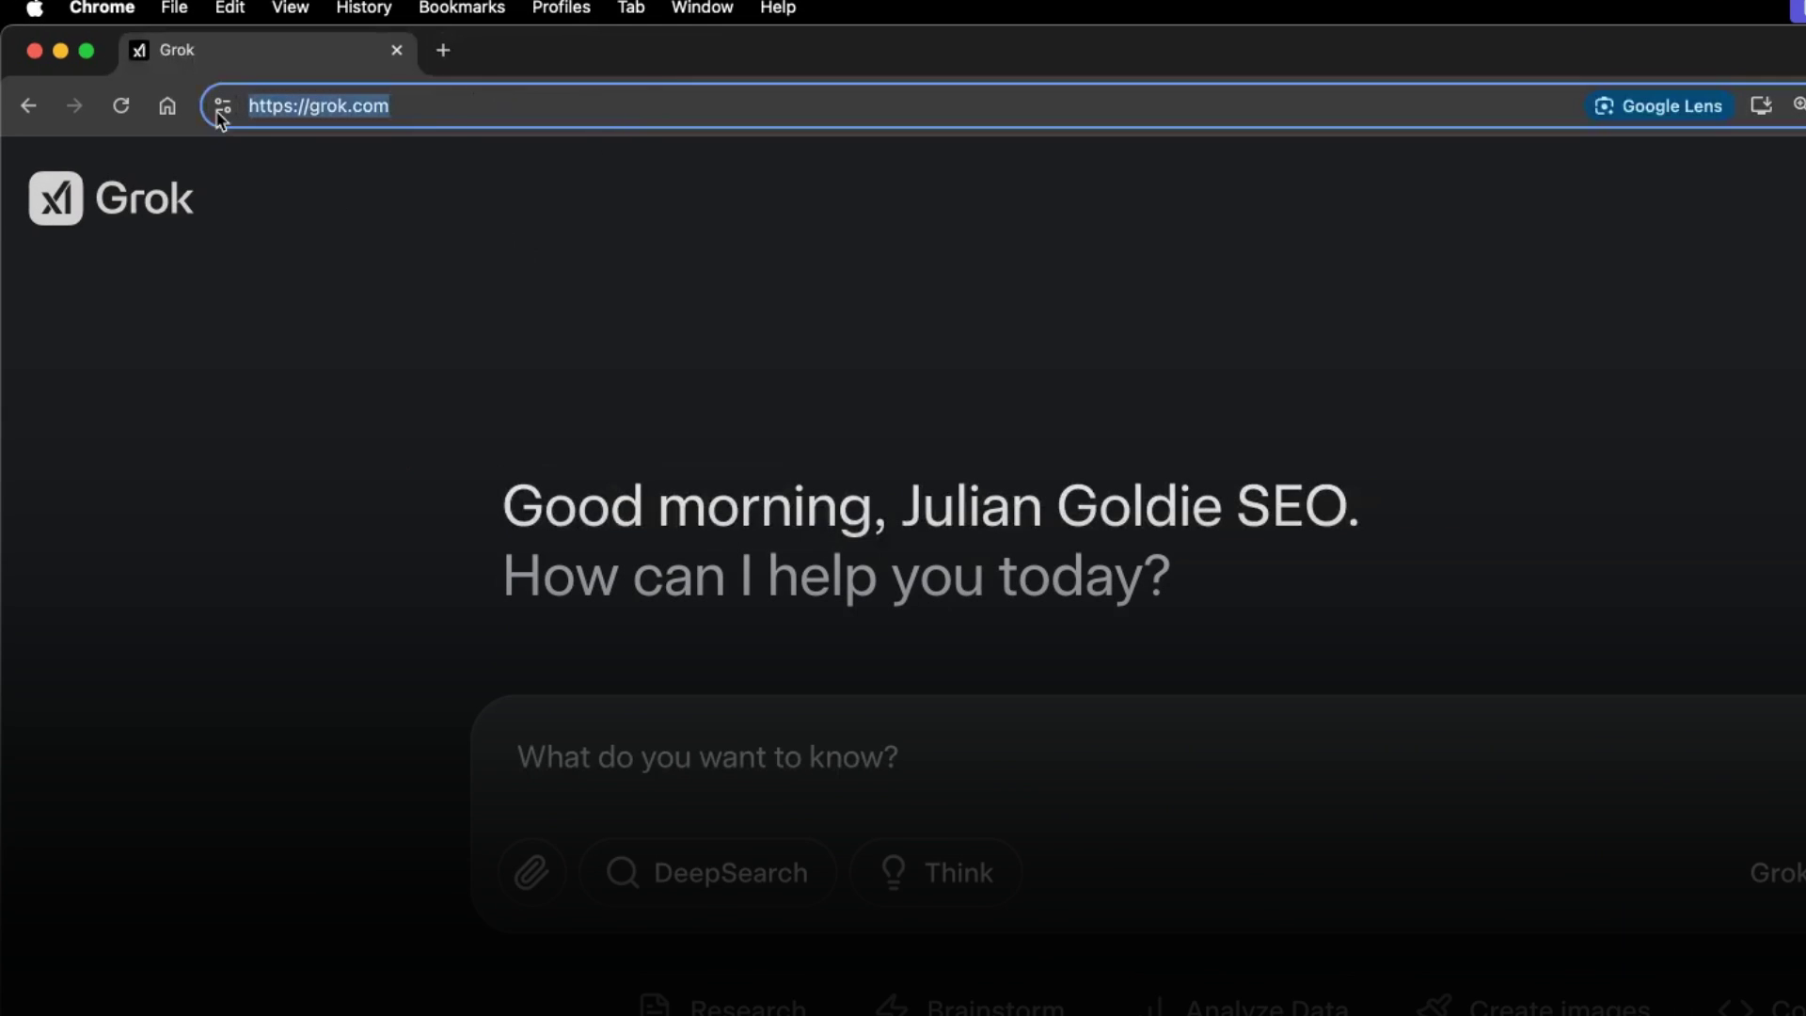
click(443, 50)
text(twitter.com/JulianGoldieSEO)
key(Return)
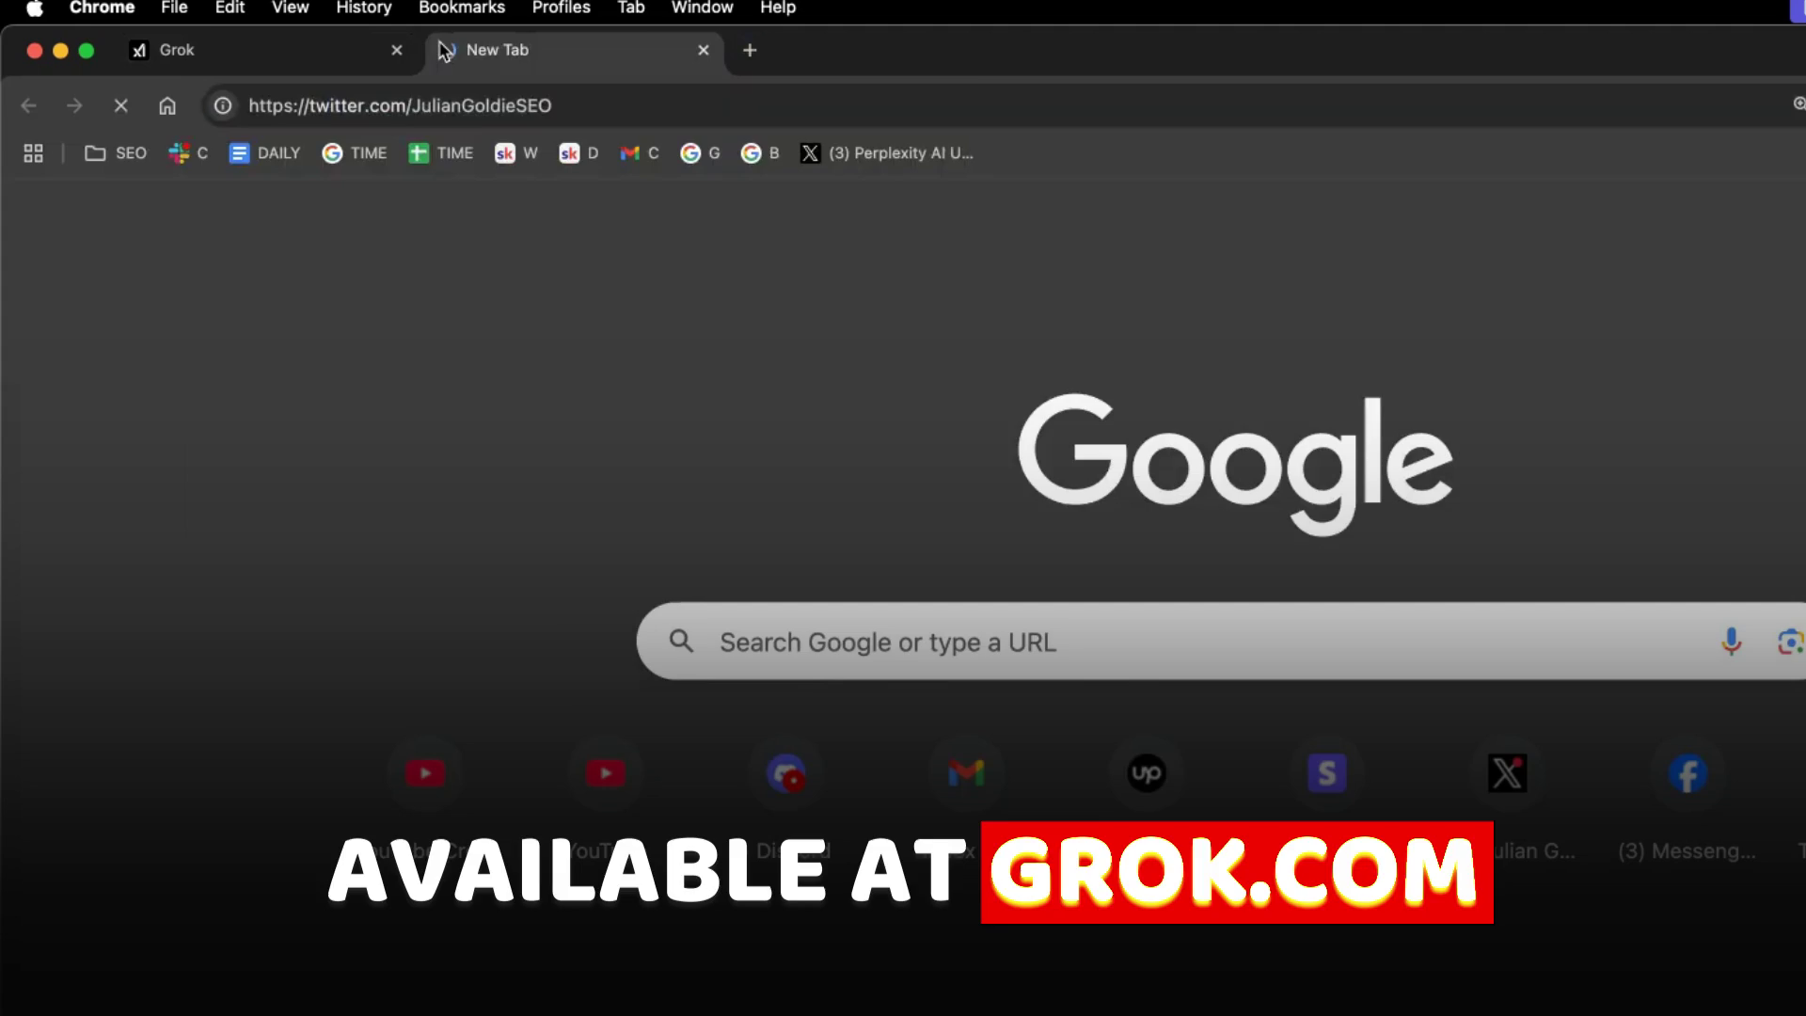
click(355, 523)
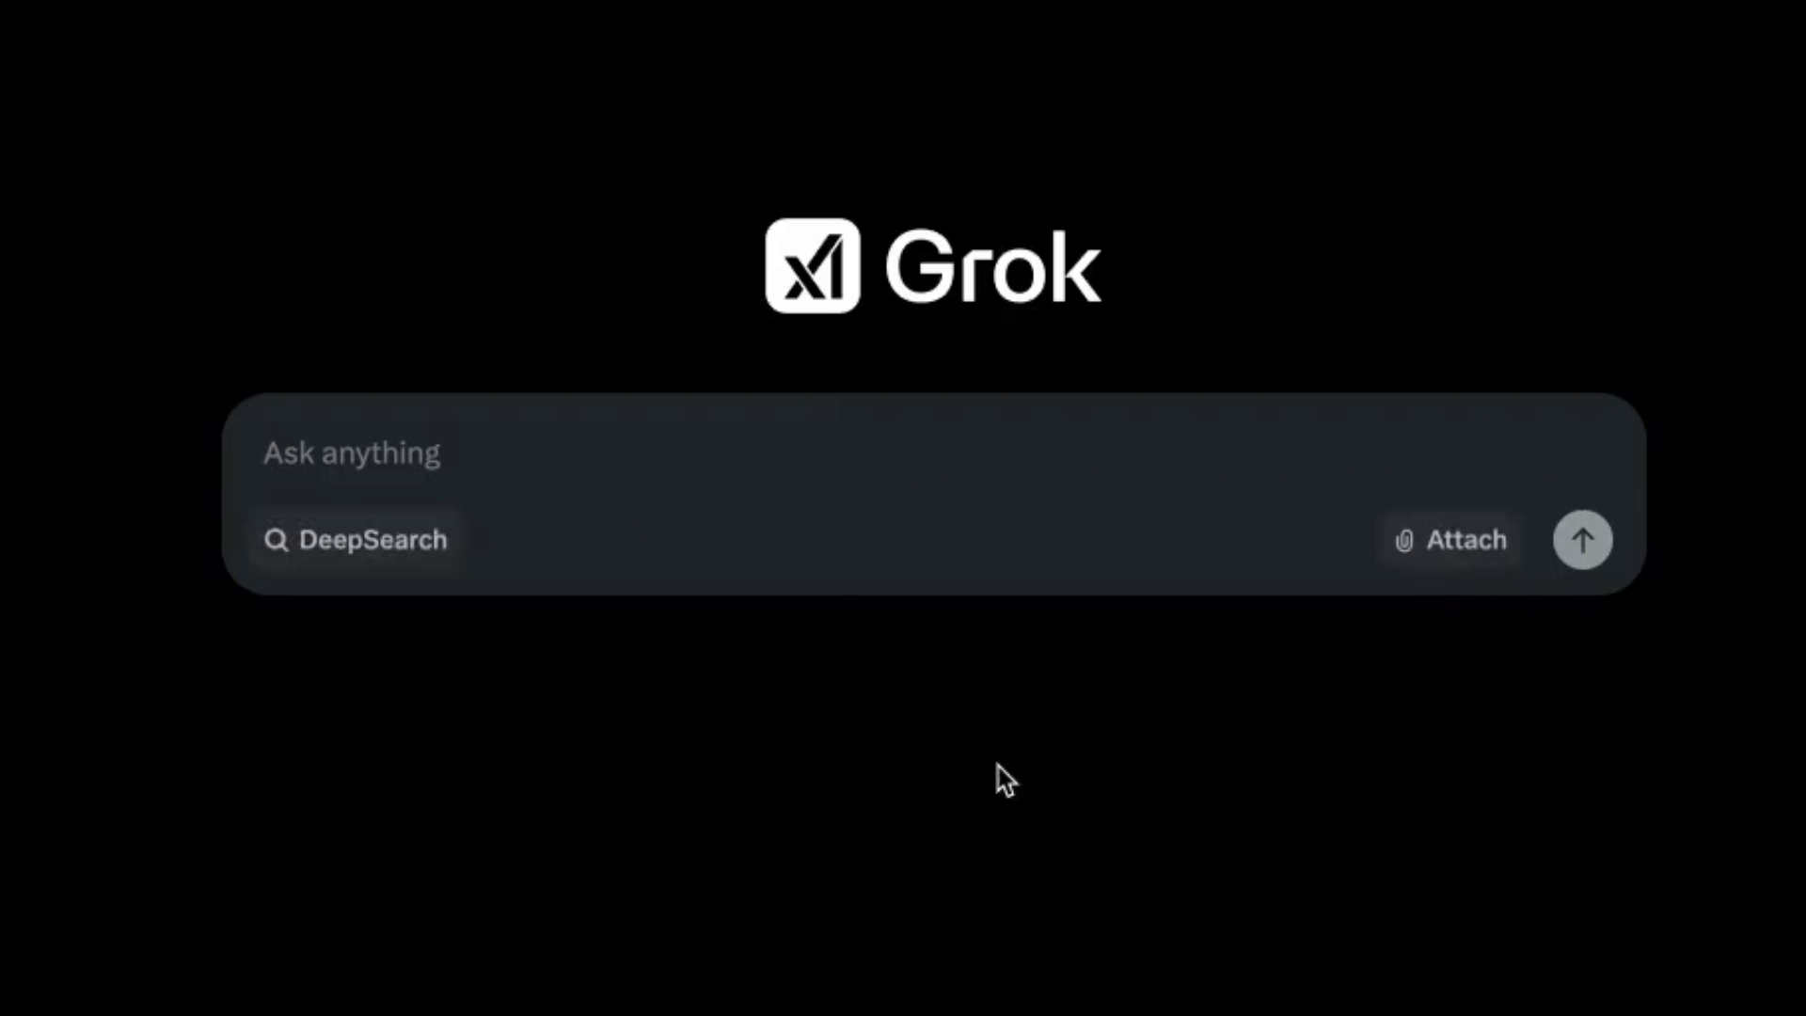
Paste the Flappy Bird clone prompt into the prompt box and turn on Think.
click(451, 406)
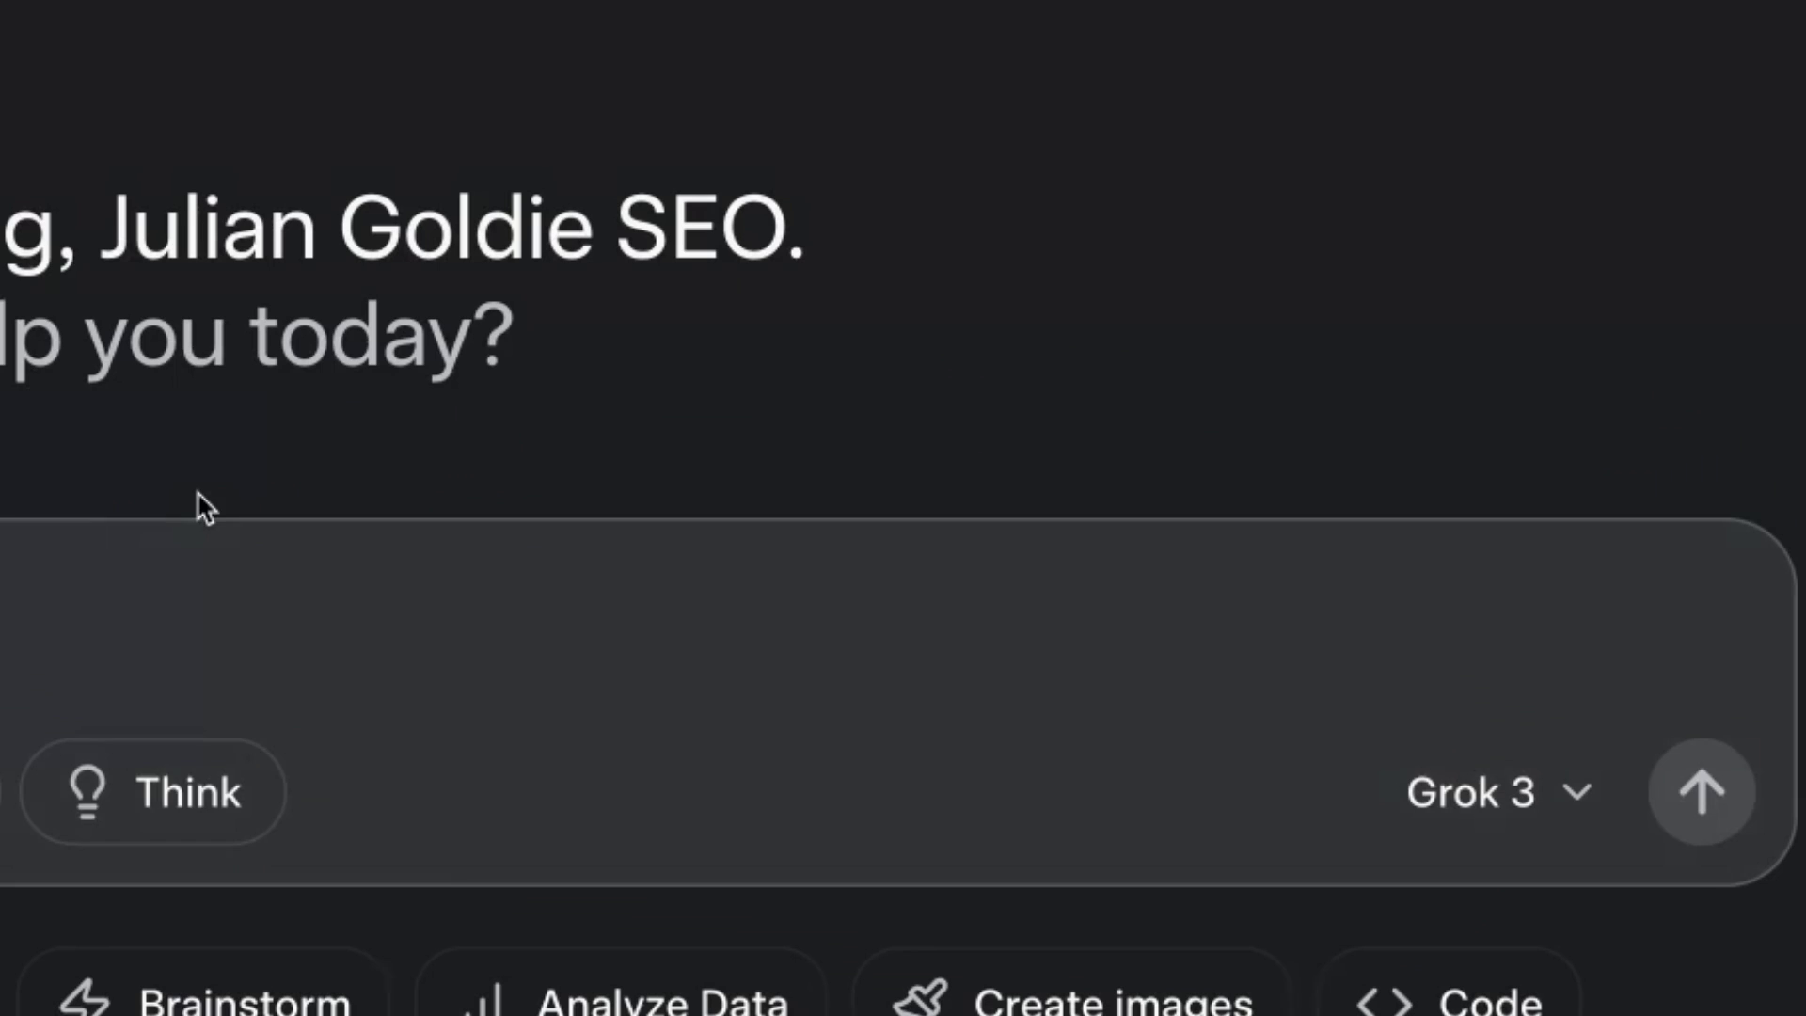
text(Create a simple Flappy Bird clone using HTML, CSS, and JavaScript. The game should feature a flying bird controlled by the spacebar, obstacles (pipes) moving from right to left, collision detection, and a scoring system. Use the <canvas> element for rendering. The game should restart on collision. Keep the code clean, efficient, and beginner-friendly.)
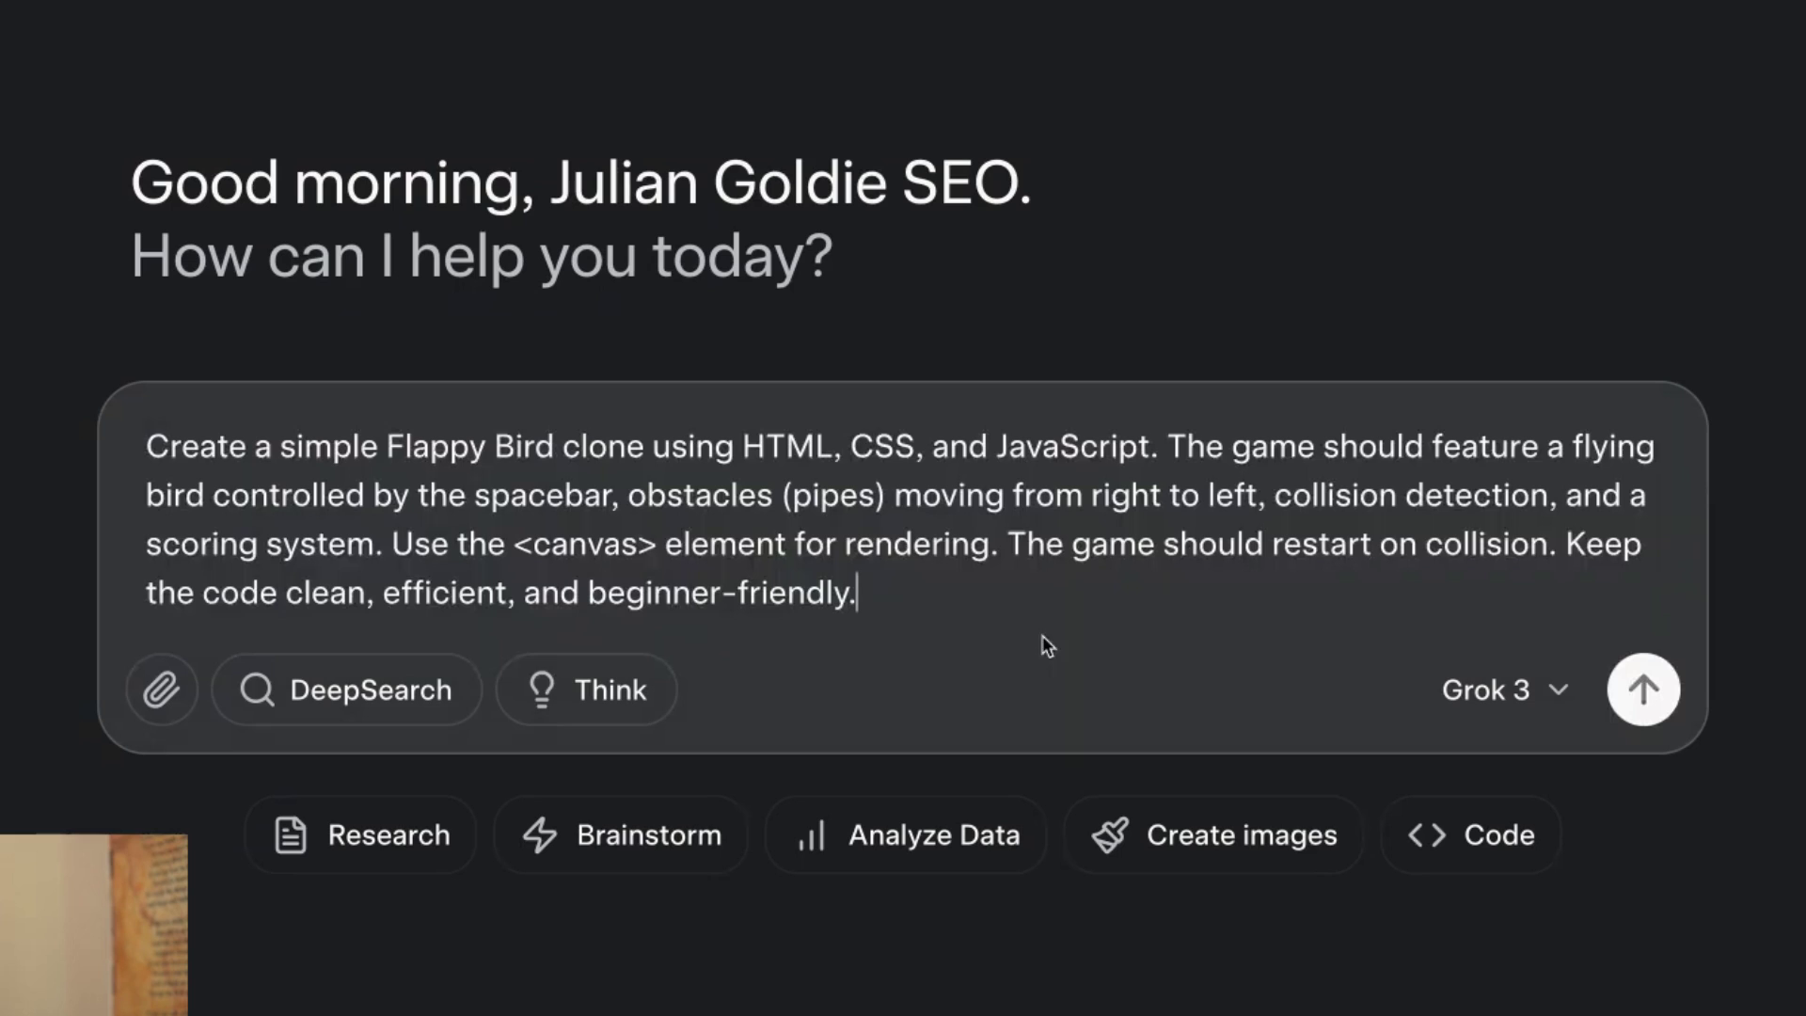
click(525, 717)
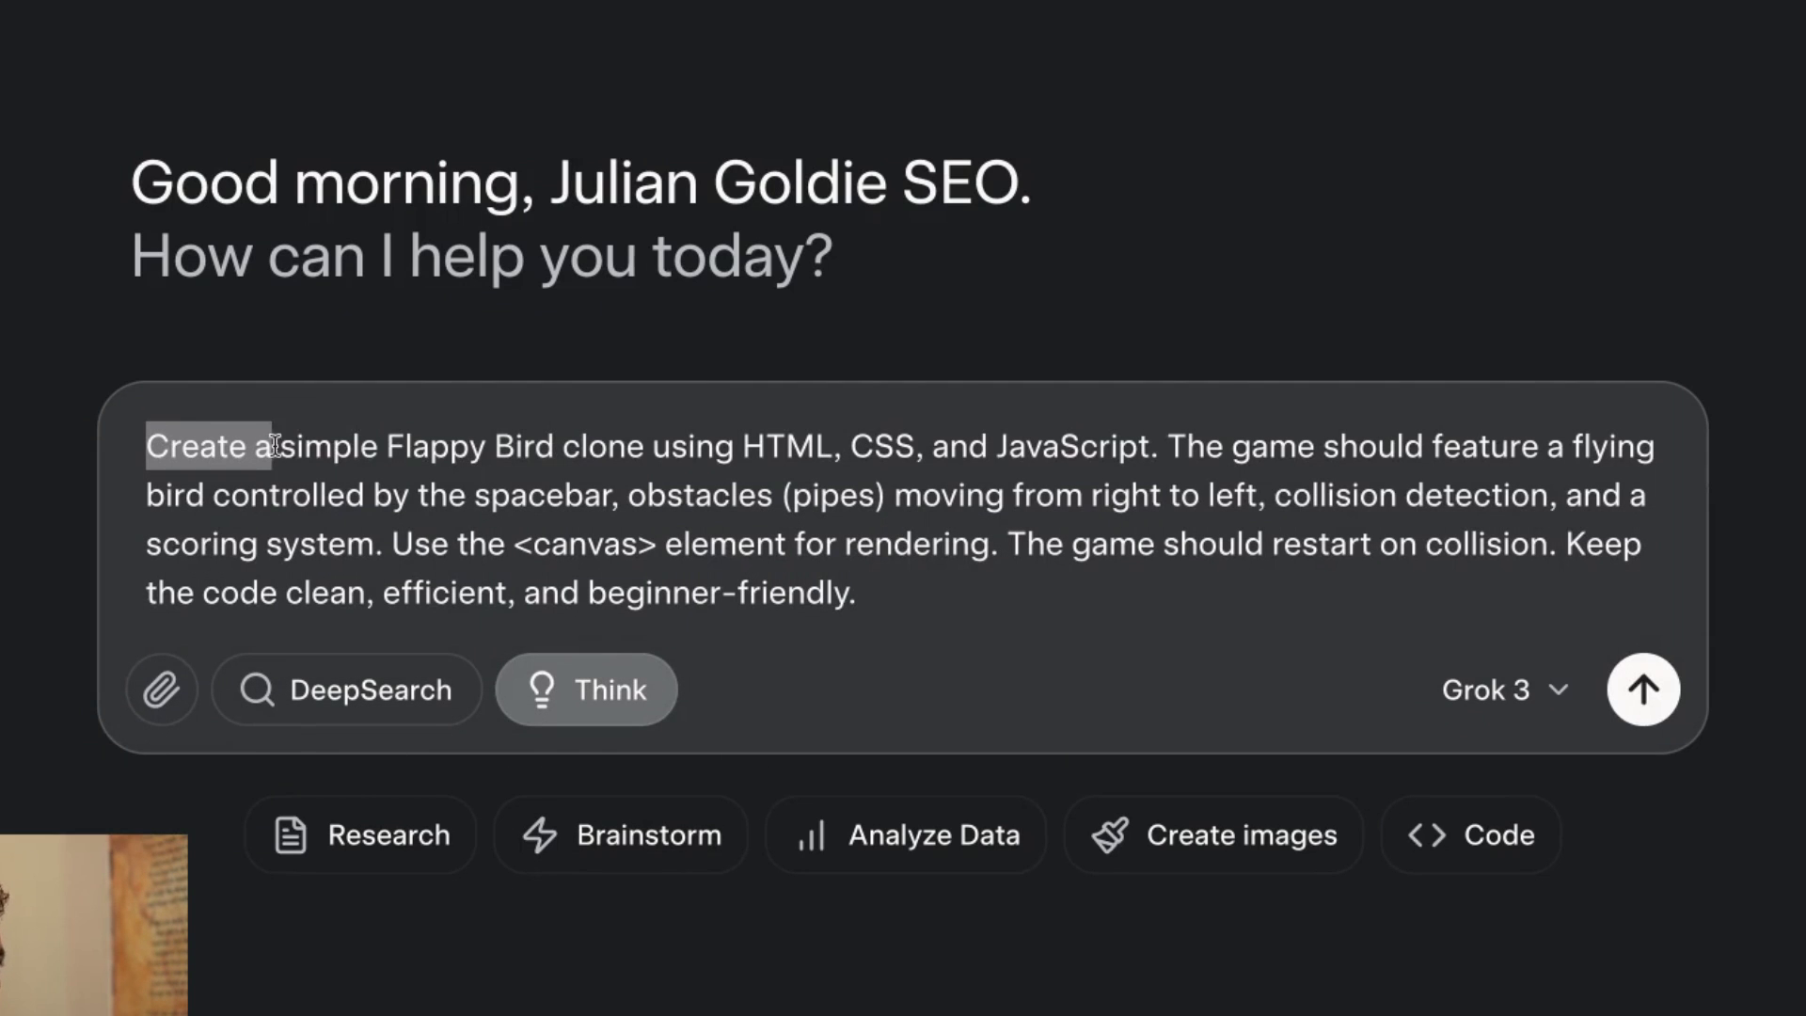
Review the prompt's game, scoring and canvas requirements, then send it to Grok.
drag(629, 438, 807, 438)
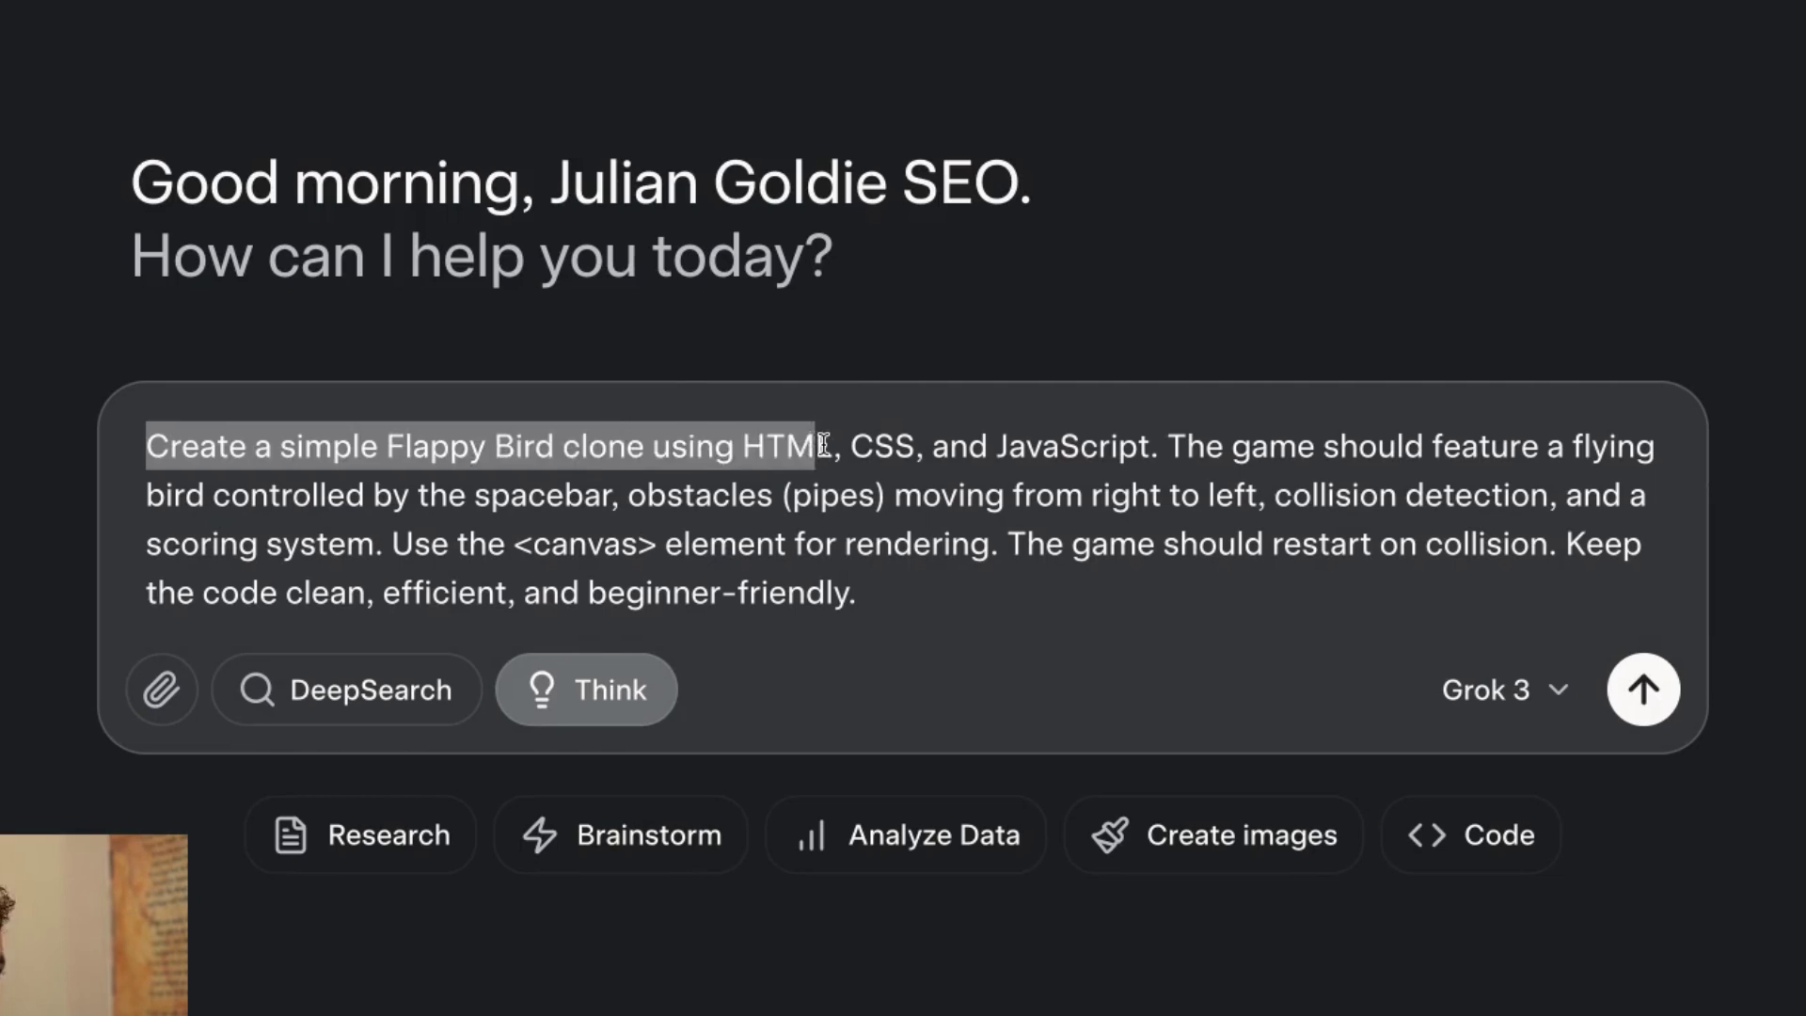
click(837, 444)
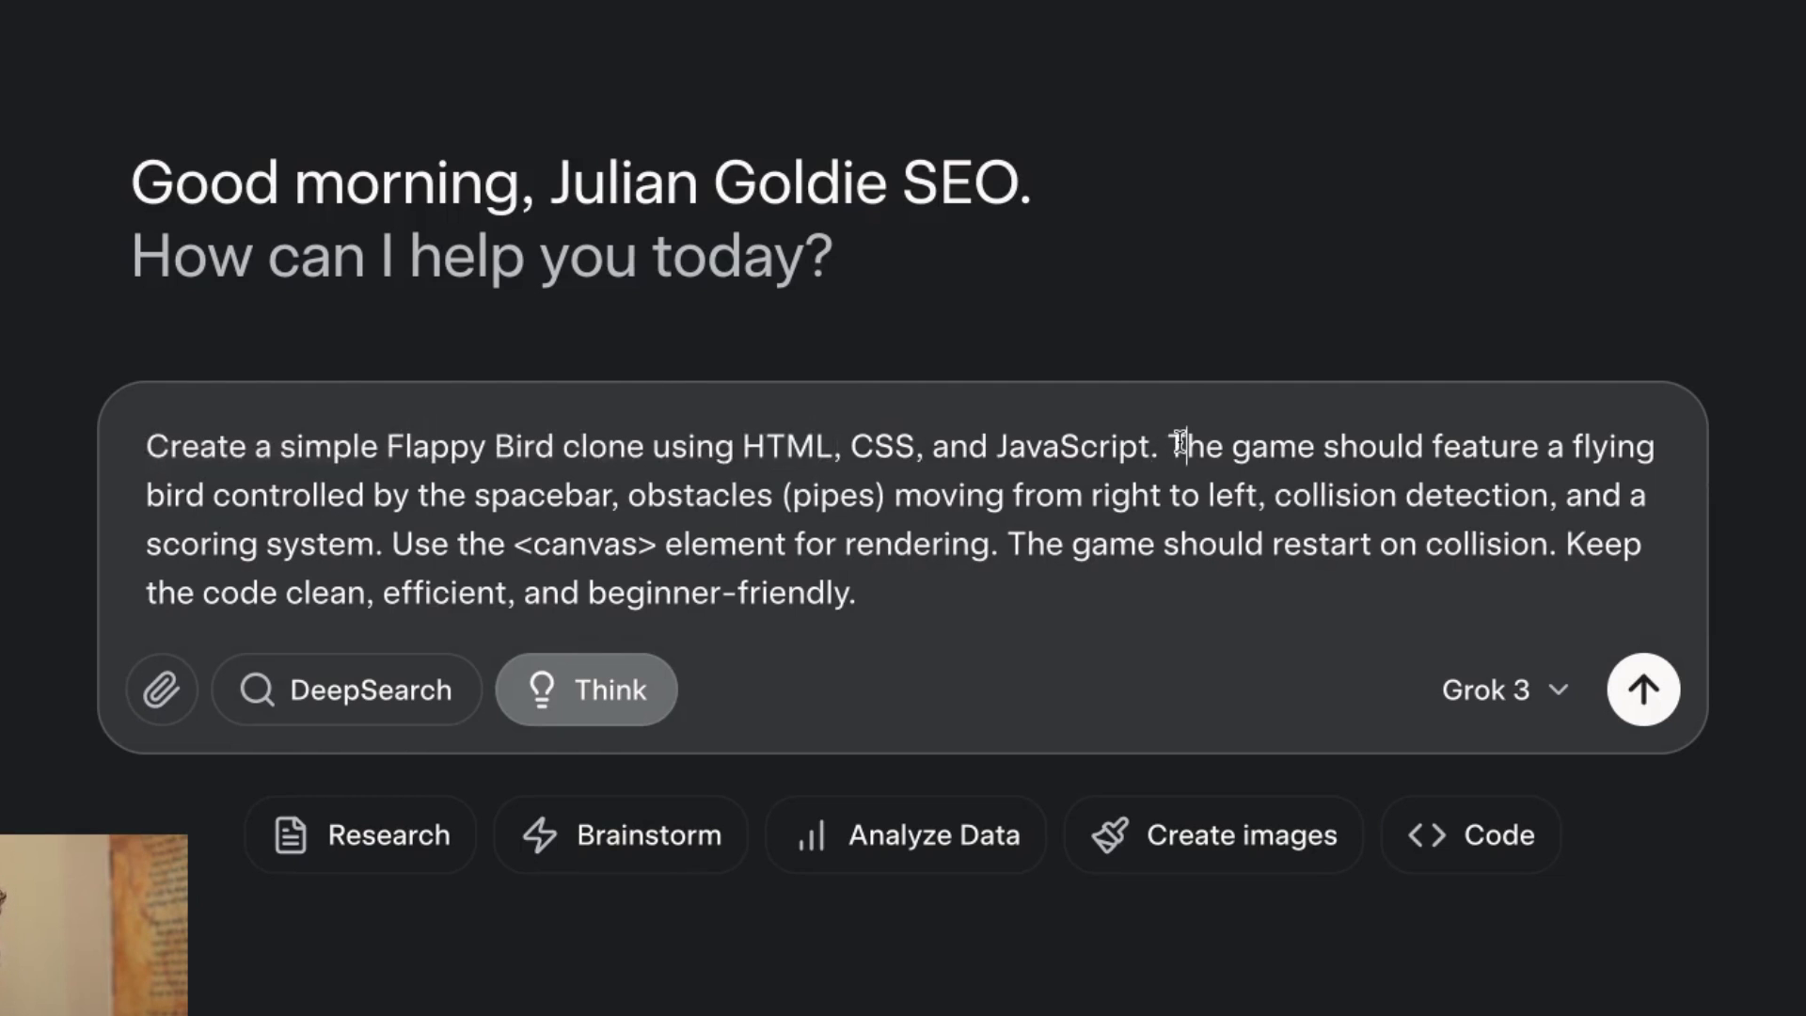
drag(1309, 467, 1148, 477)
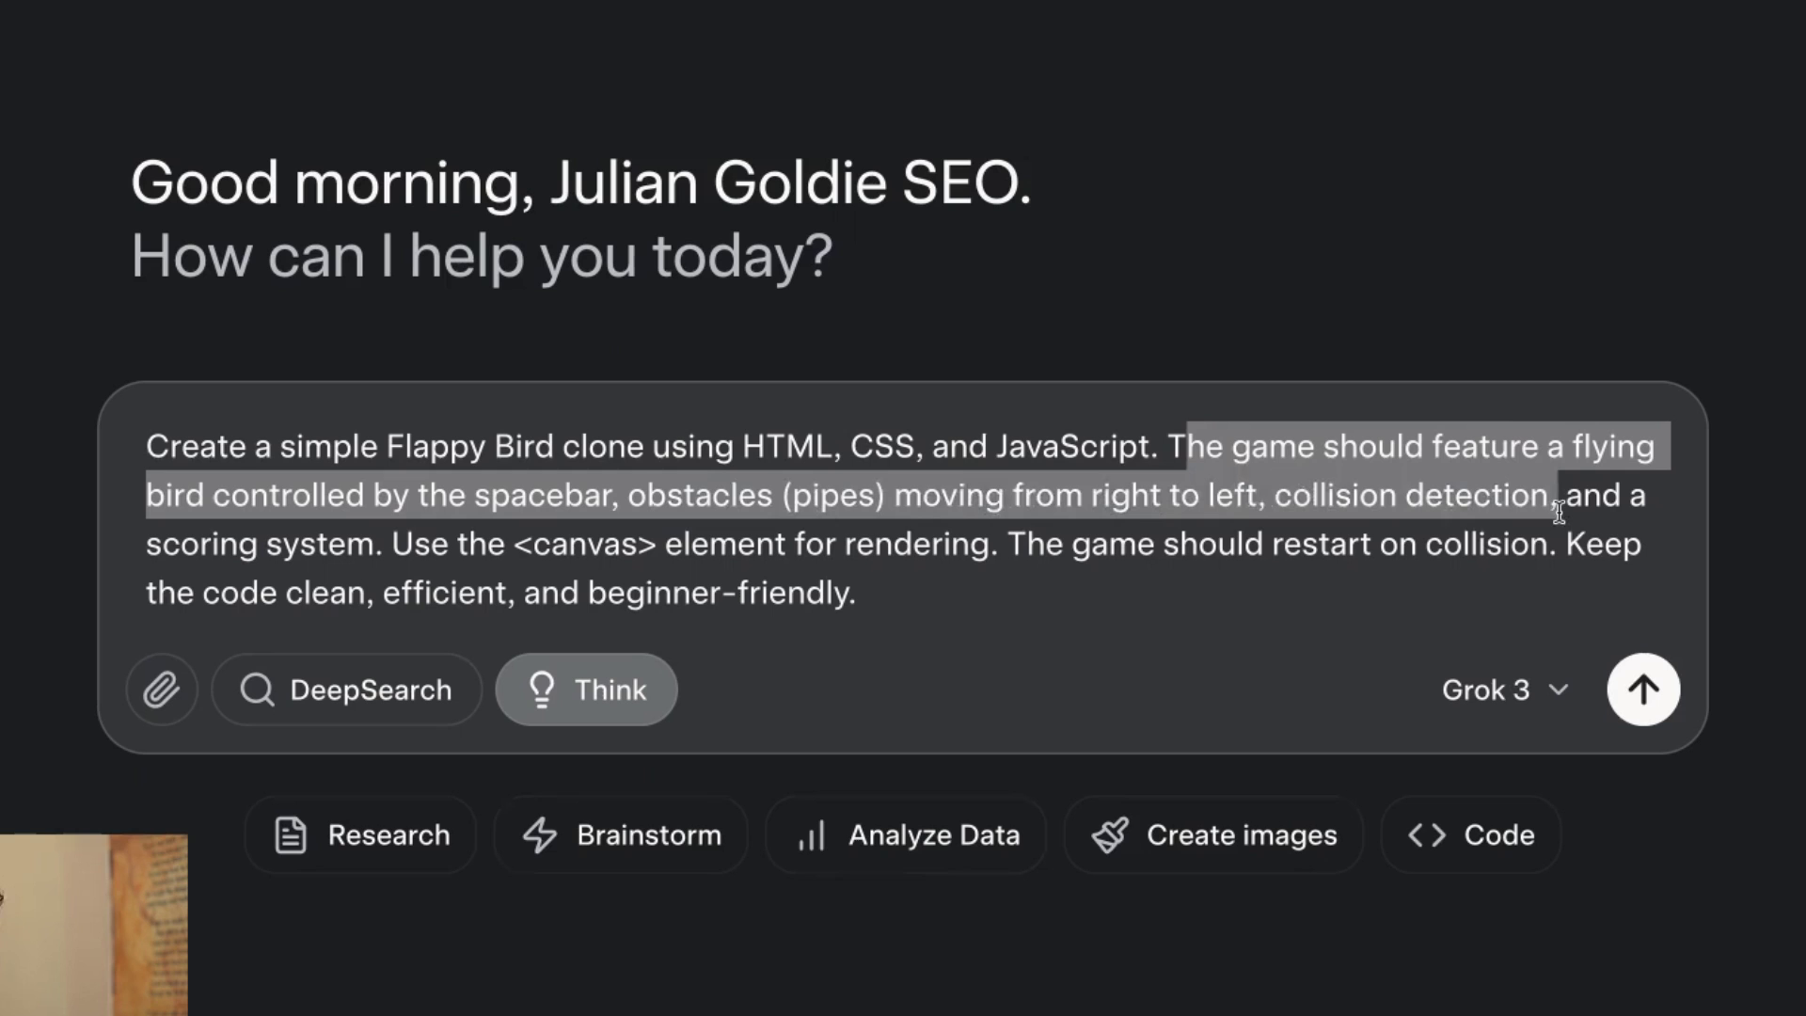
drag(1558, 511, 410, 544)
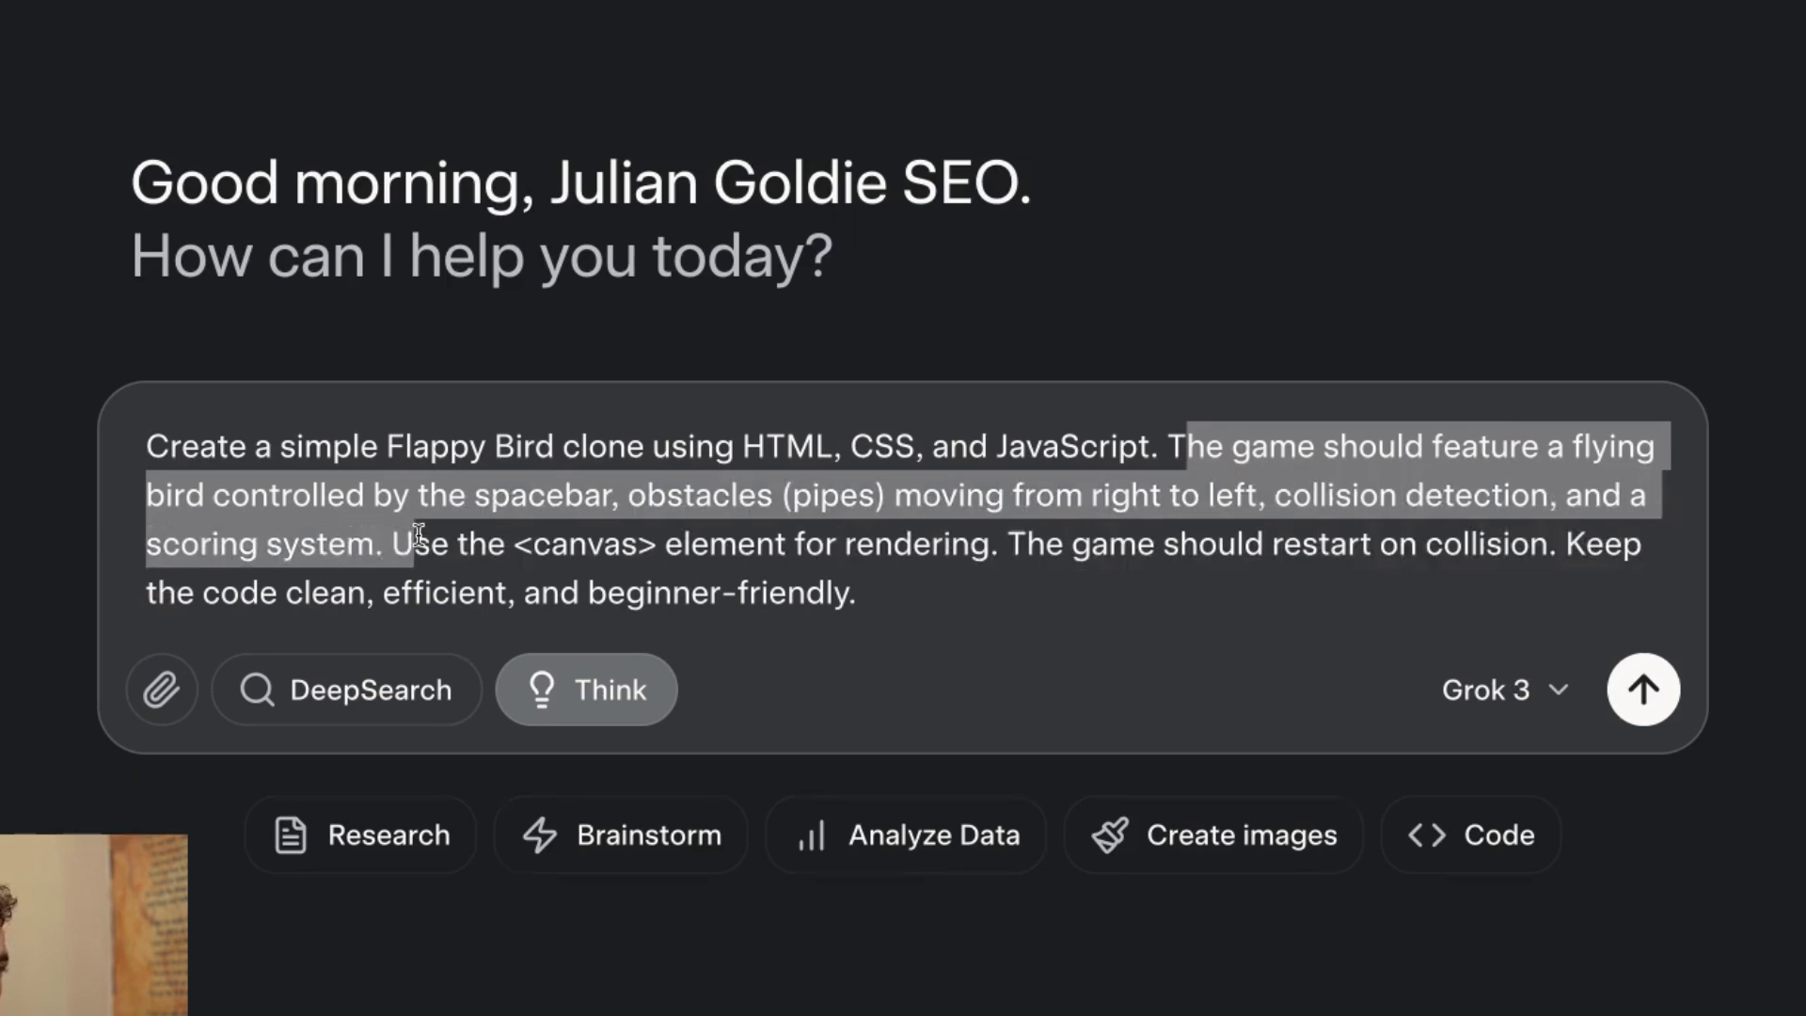
click(819, 544)
drag(292, 543, 1027, 545)
click(1027, 545)
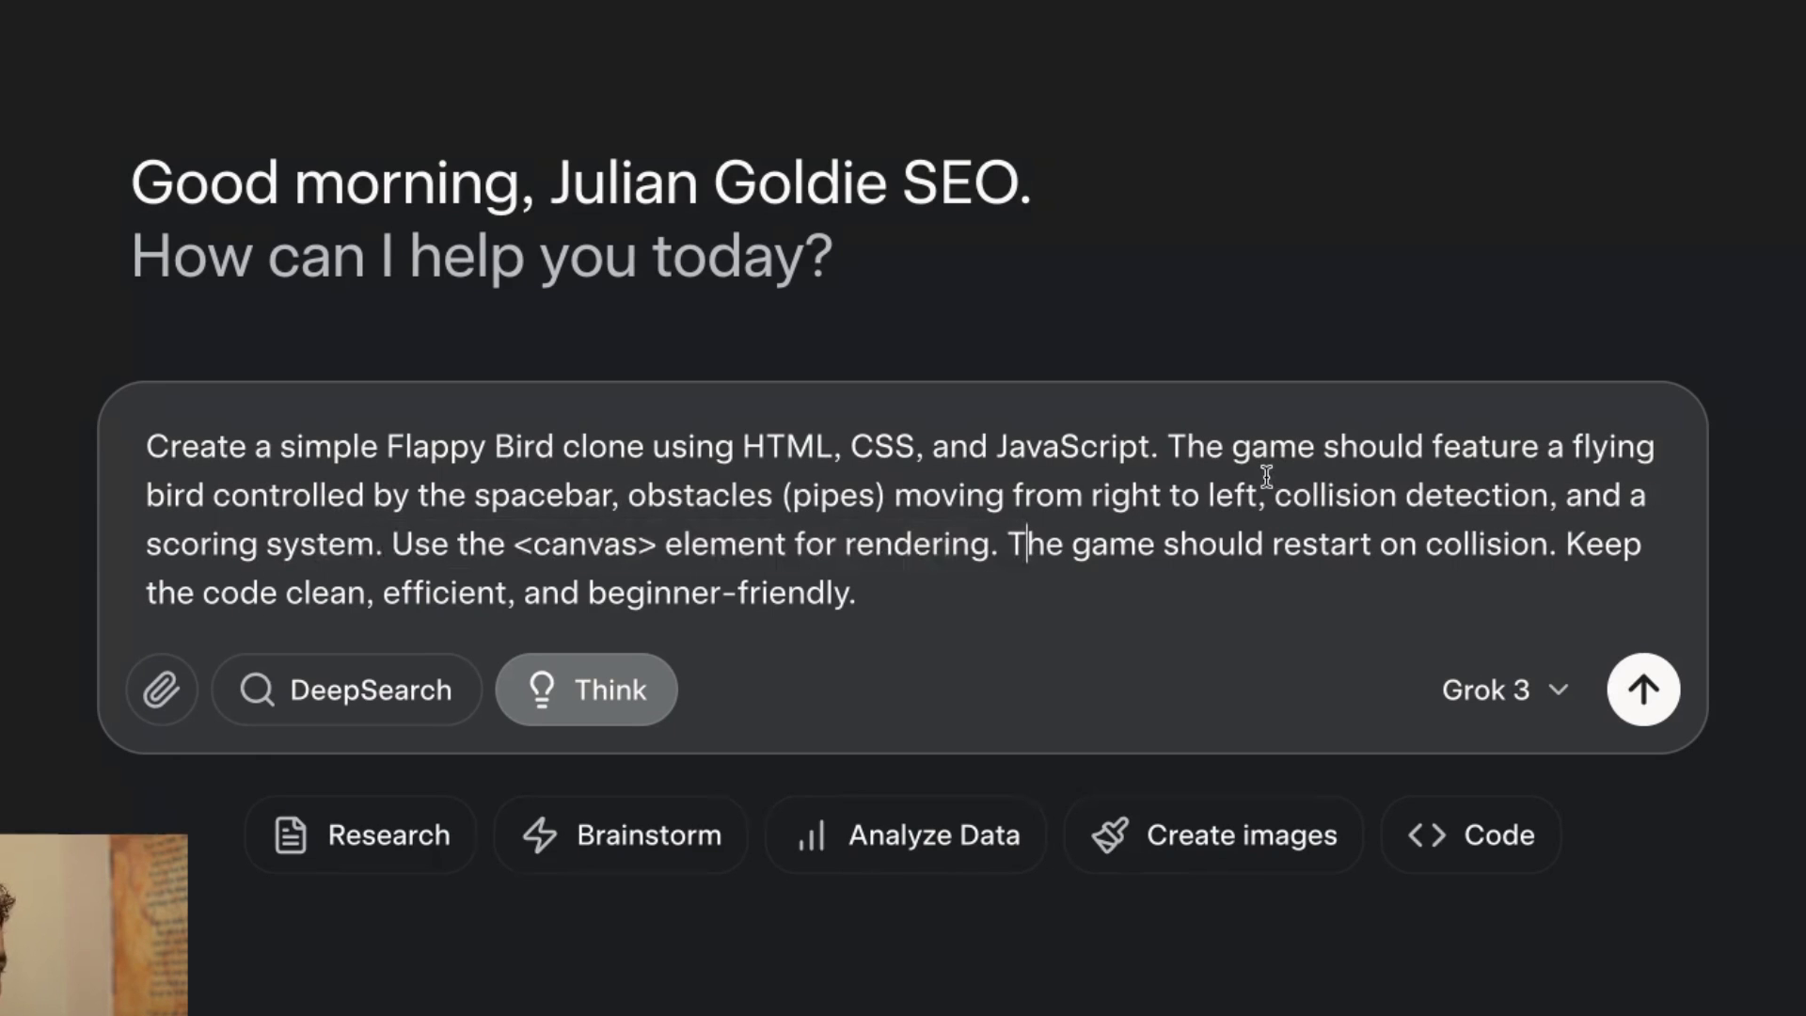
click(1625, 687)
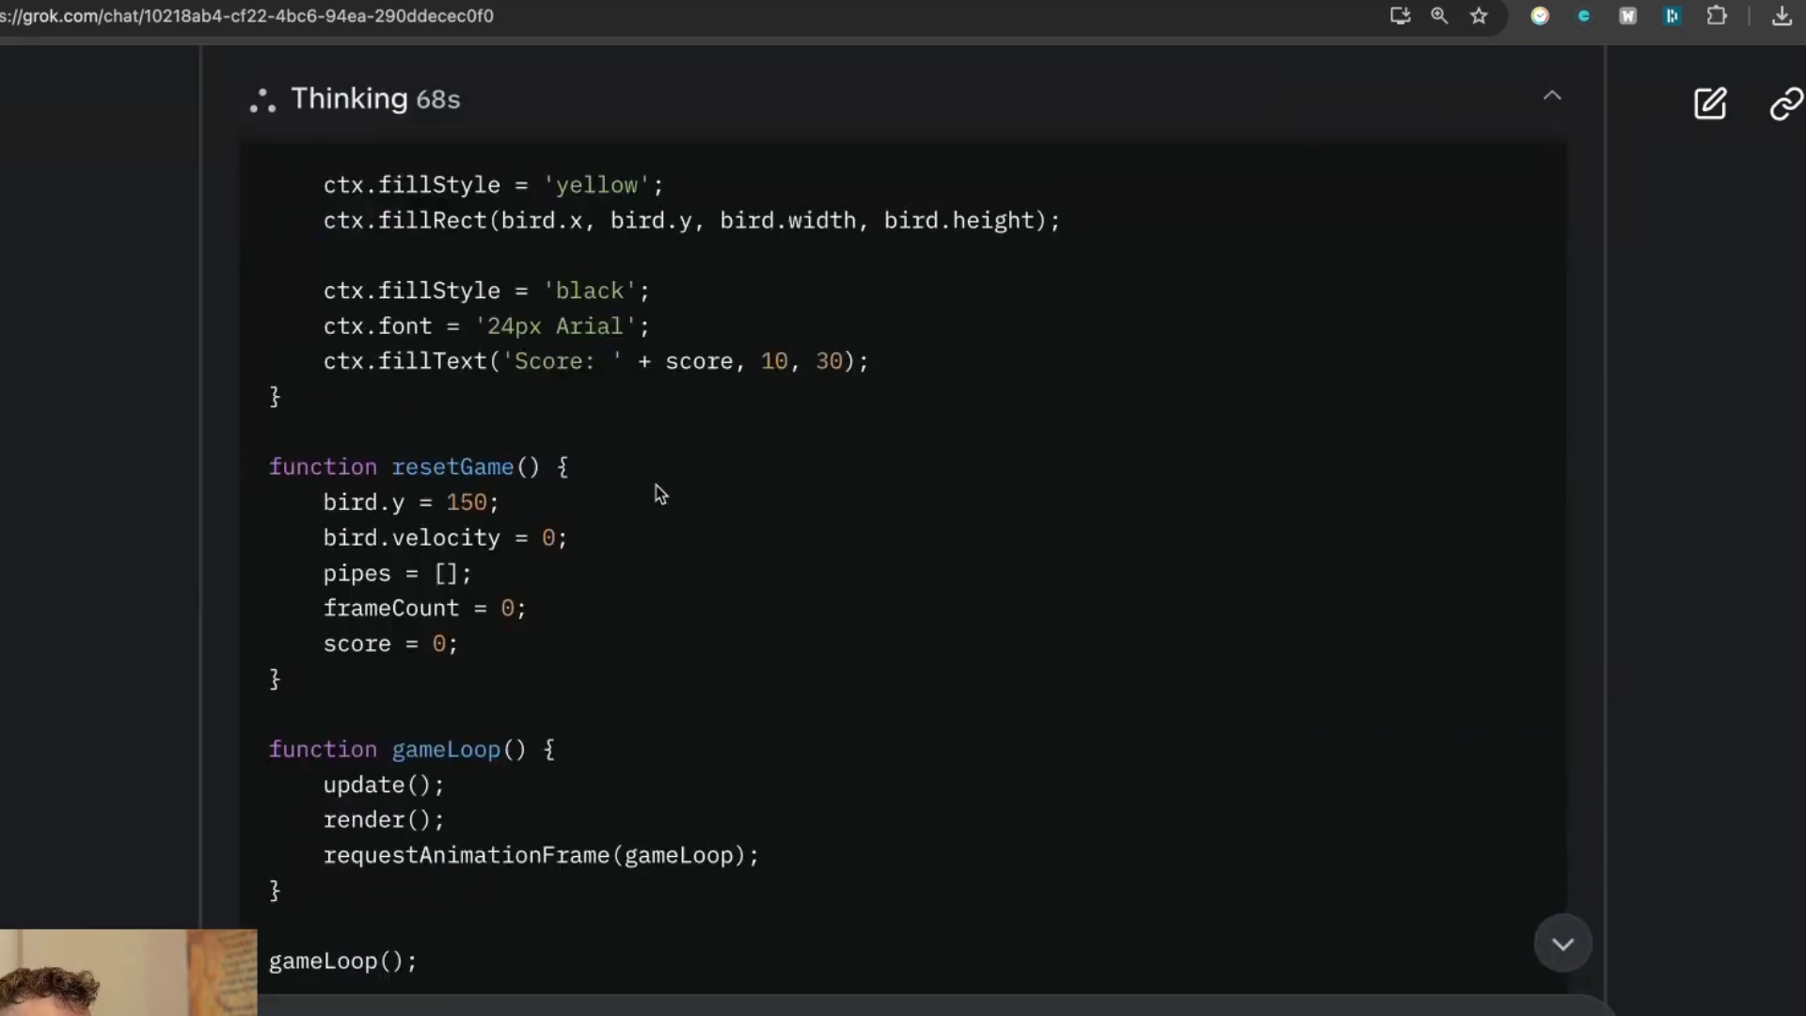
Zoom the page to 150% and scroll down to Grok's index.html code block.
key(ctrl+minus)
key(ctrl+minus)
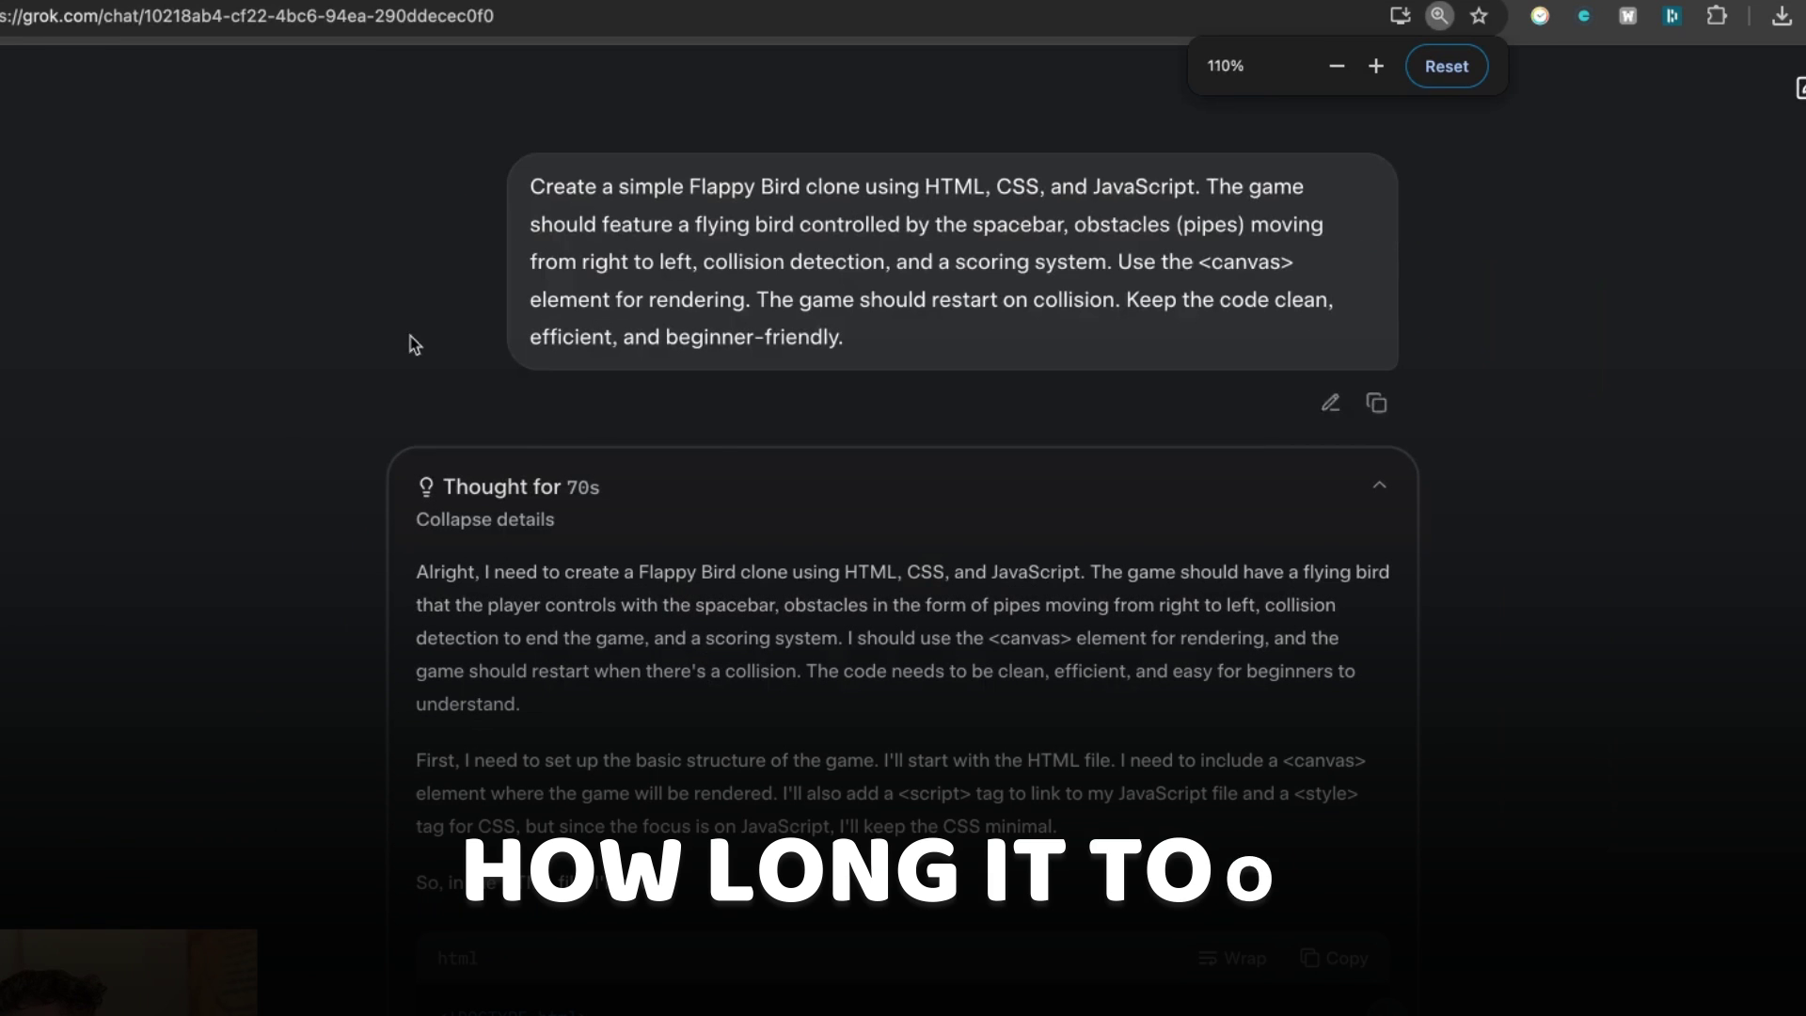
key(ctrl+plus)
key(ctrl+plus)
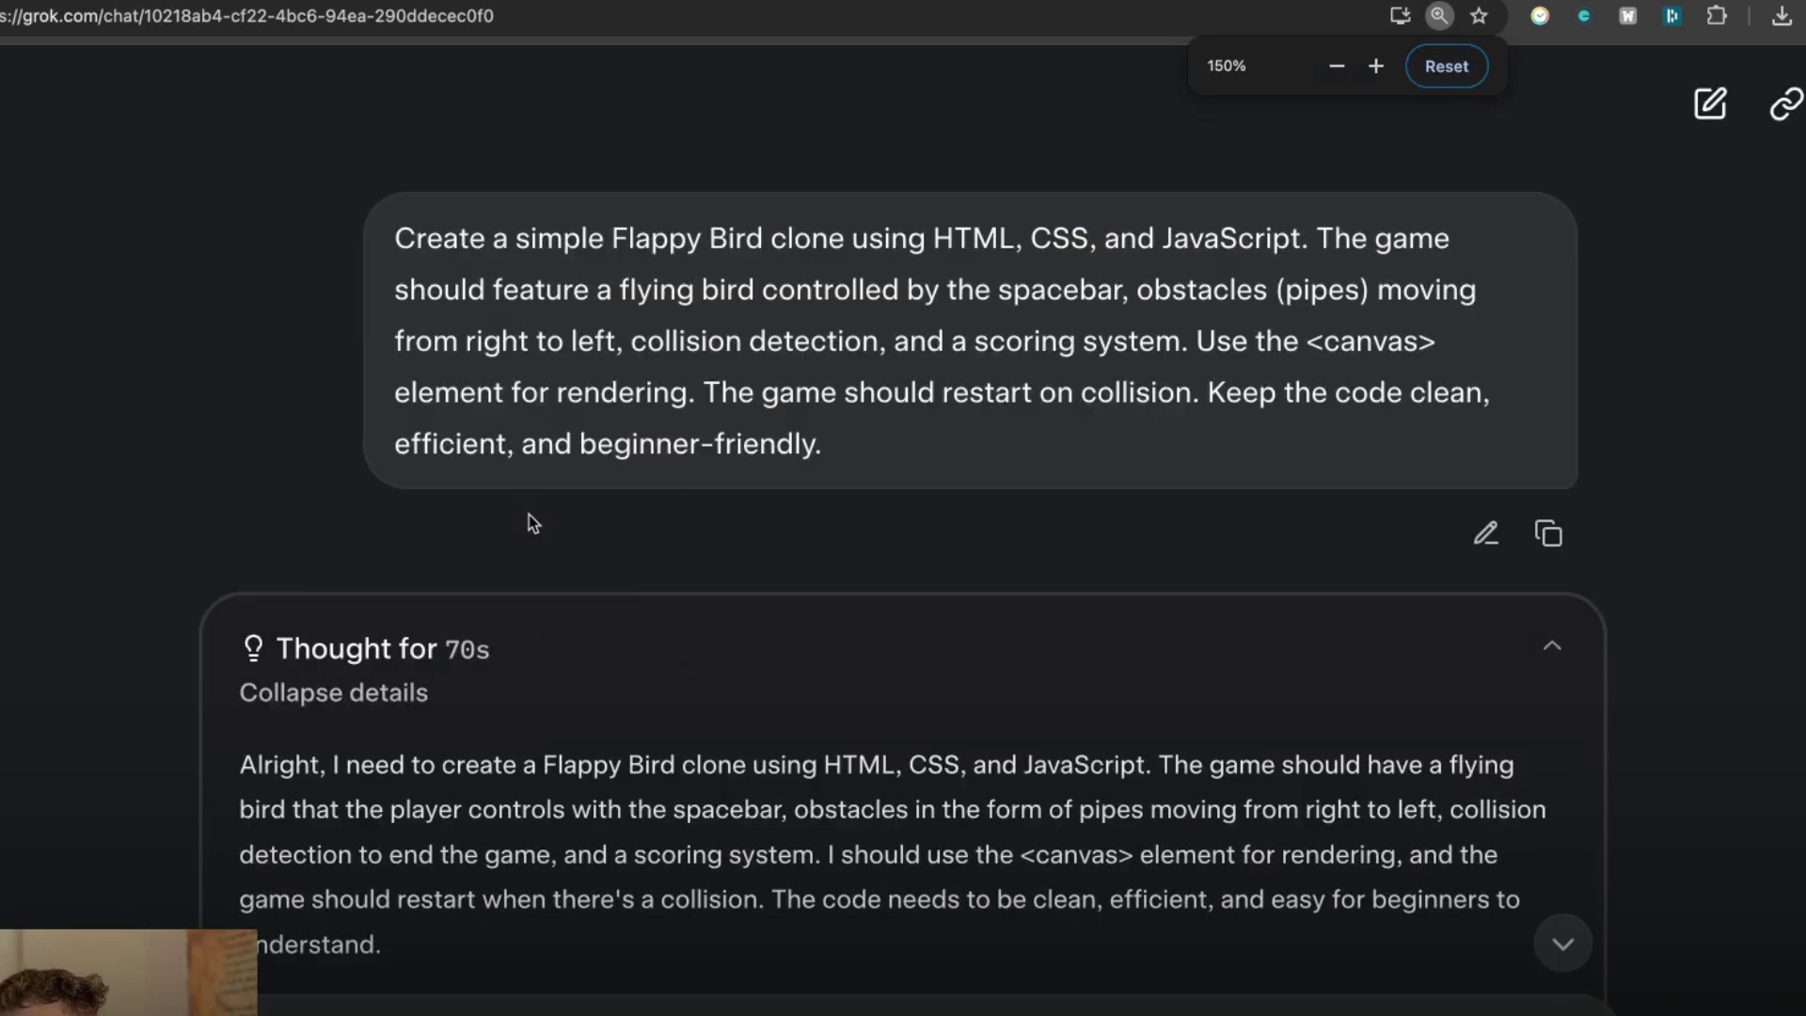
scroll(640, 592, down, 1)
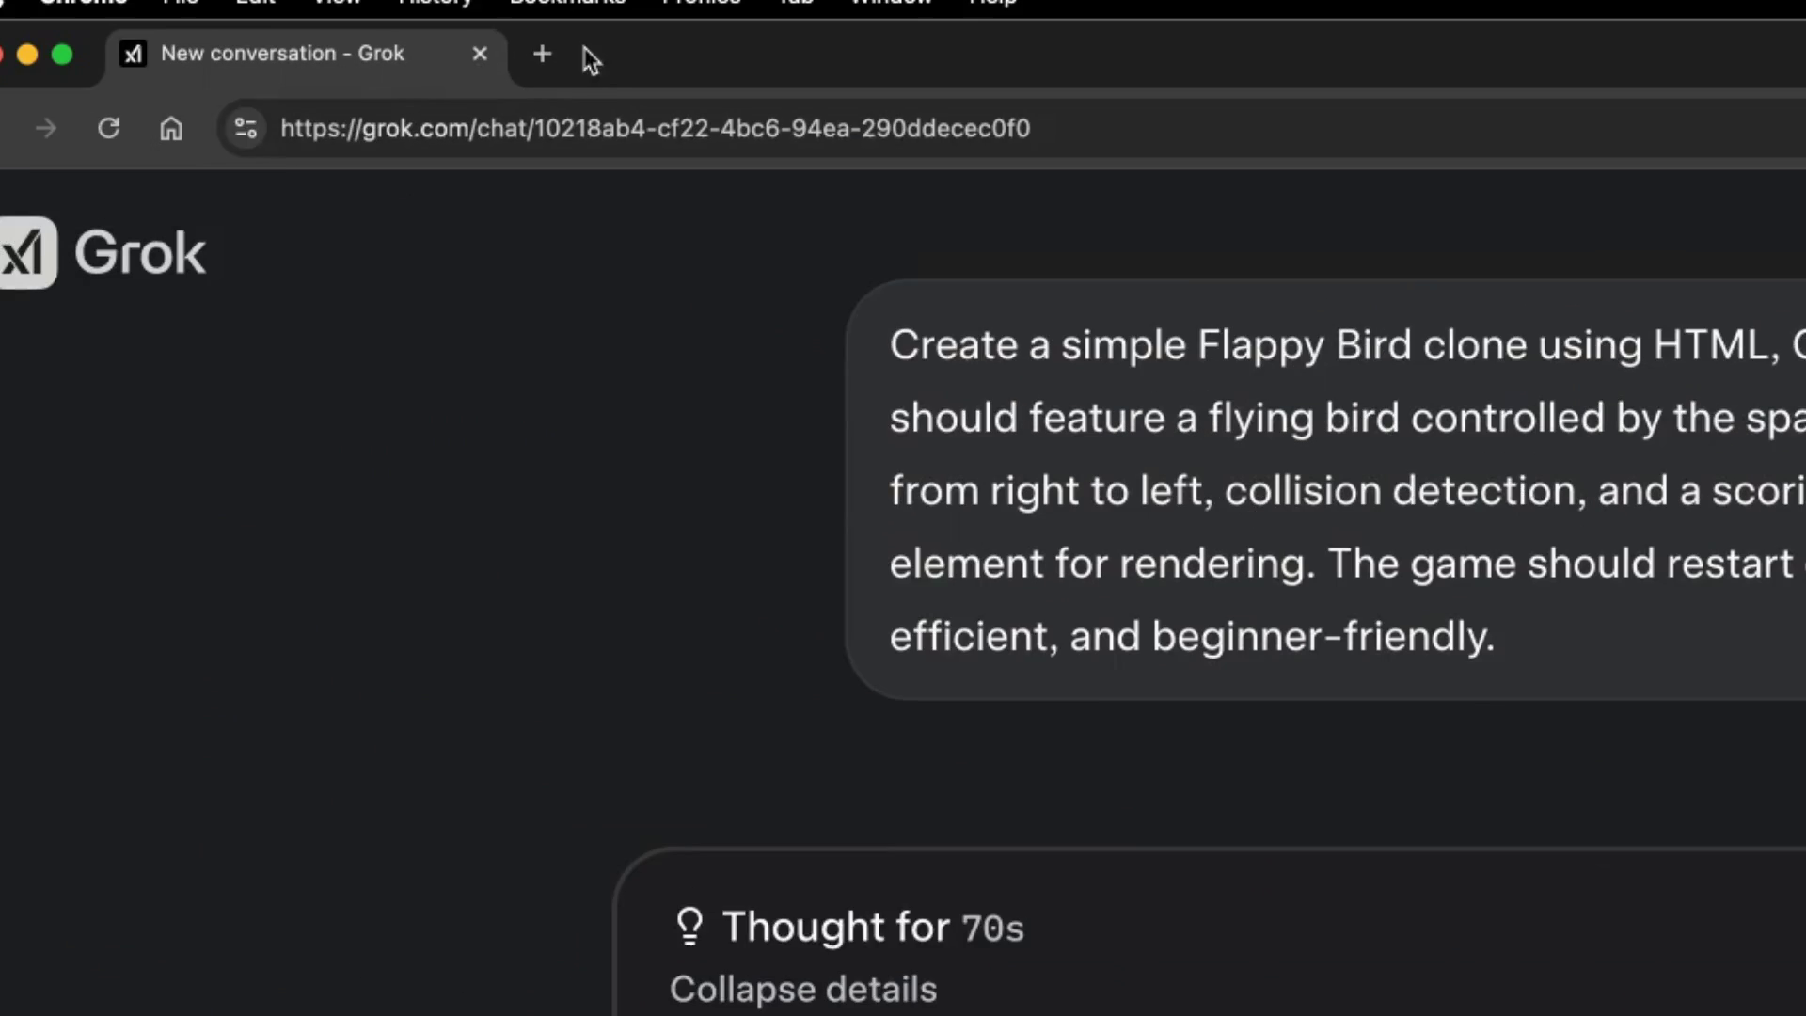
scroll(494, 400, down, 5)
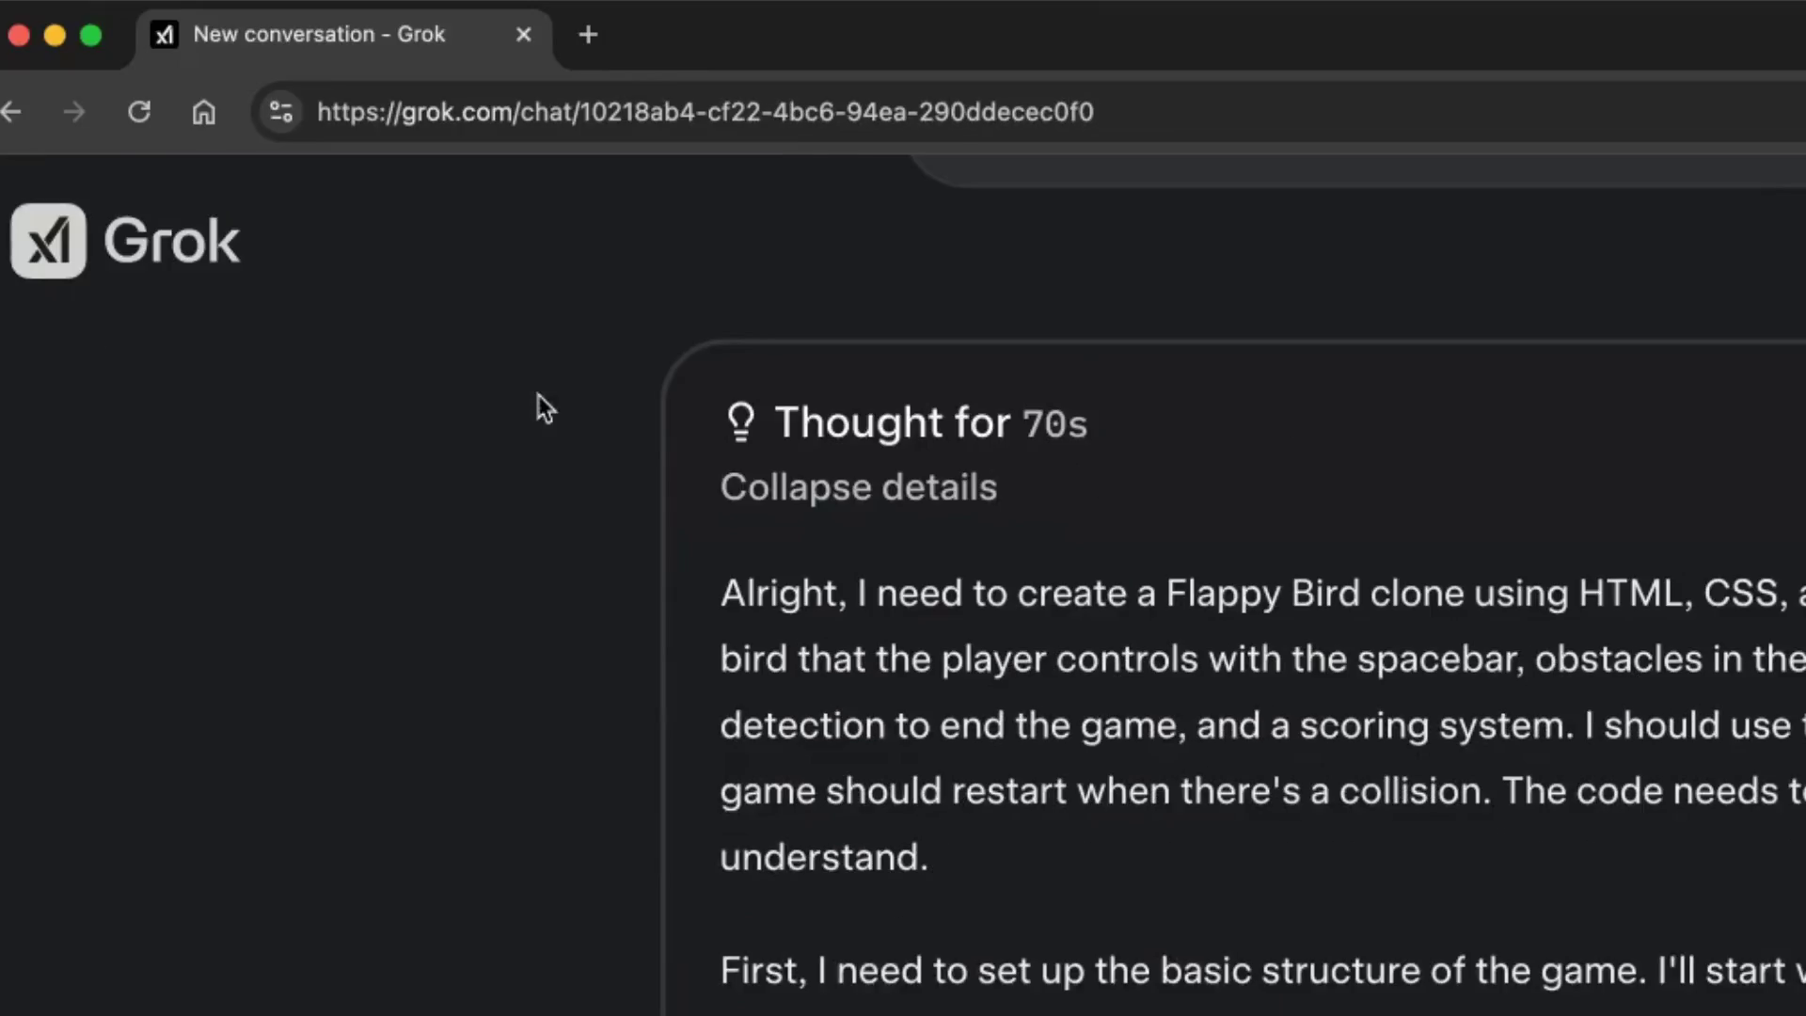
scroll(538, 395, down, 5)
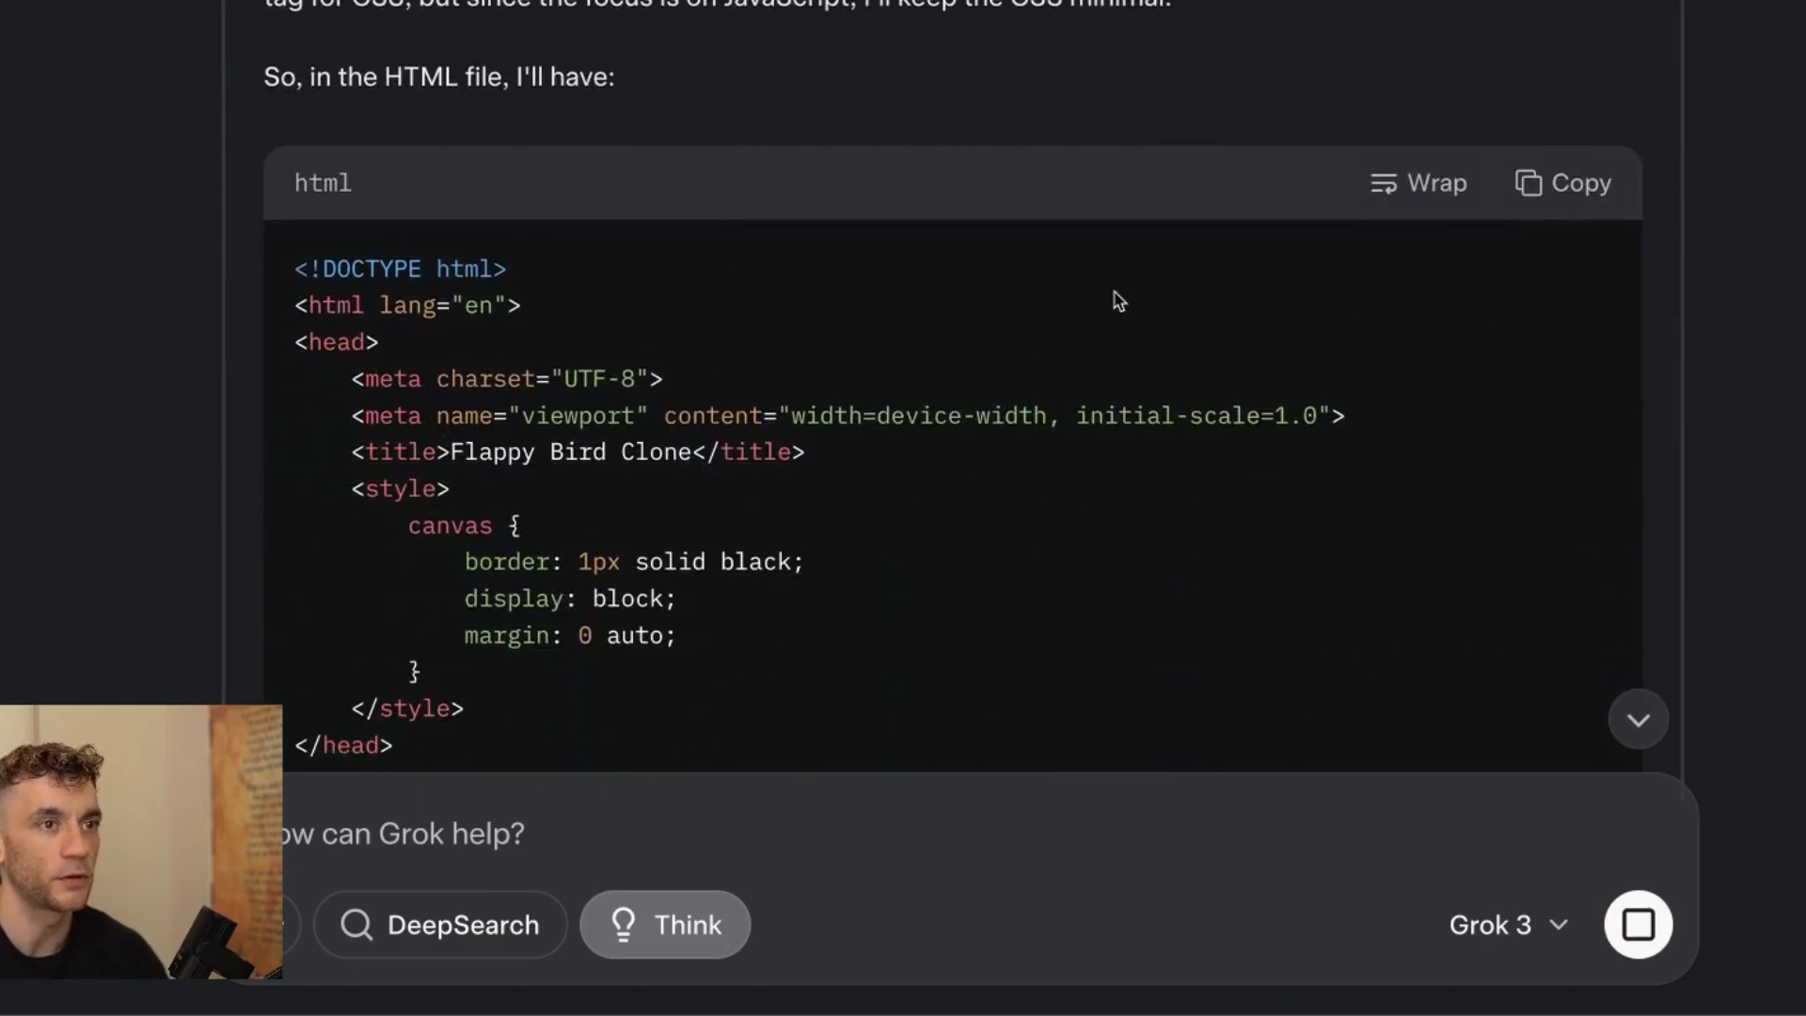
scroll(674, 371, down, 15)
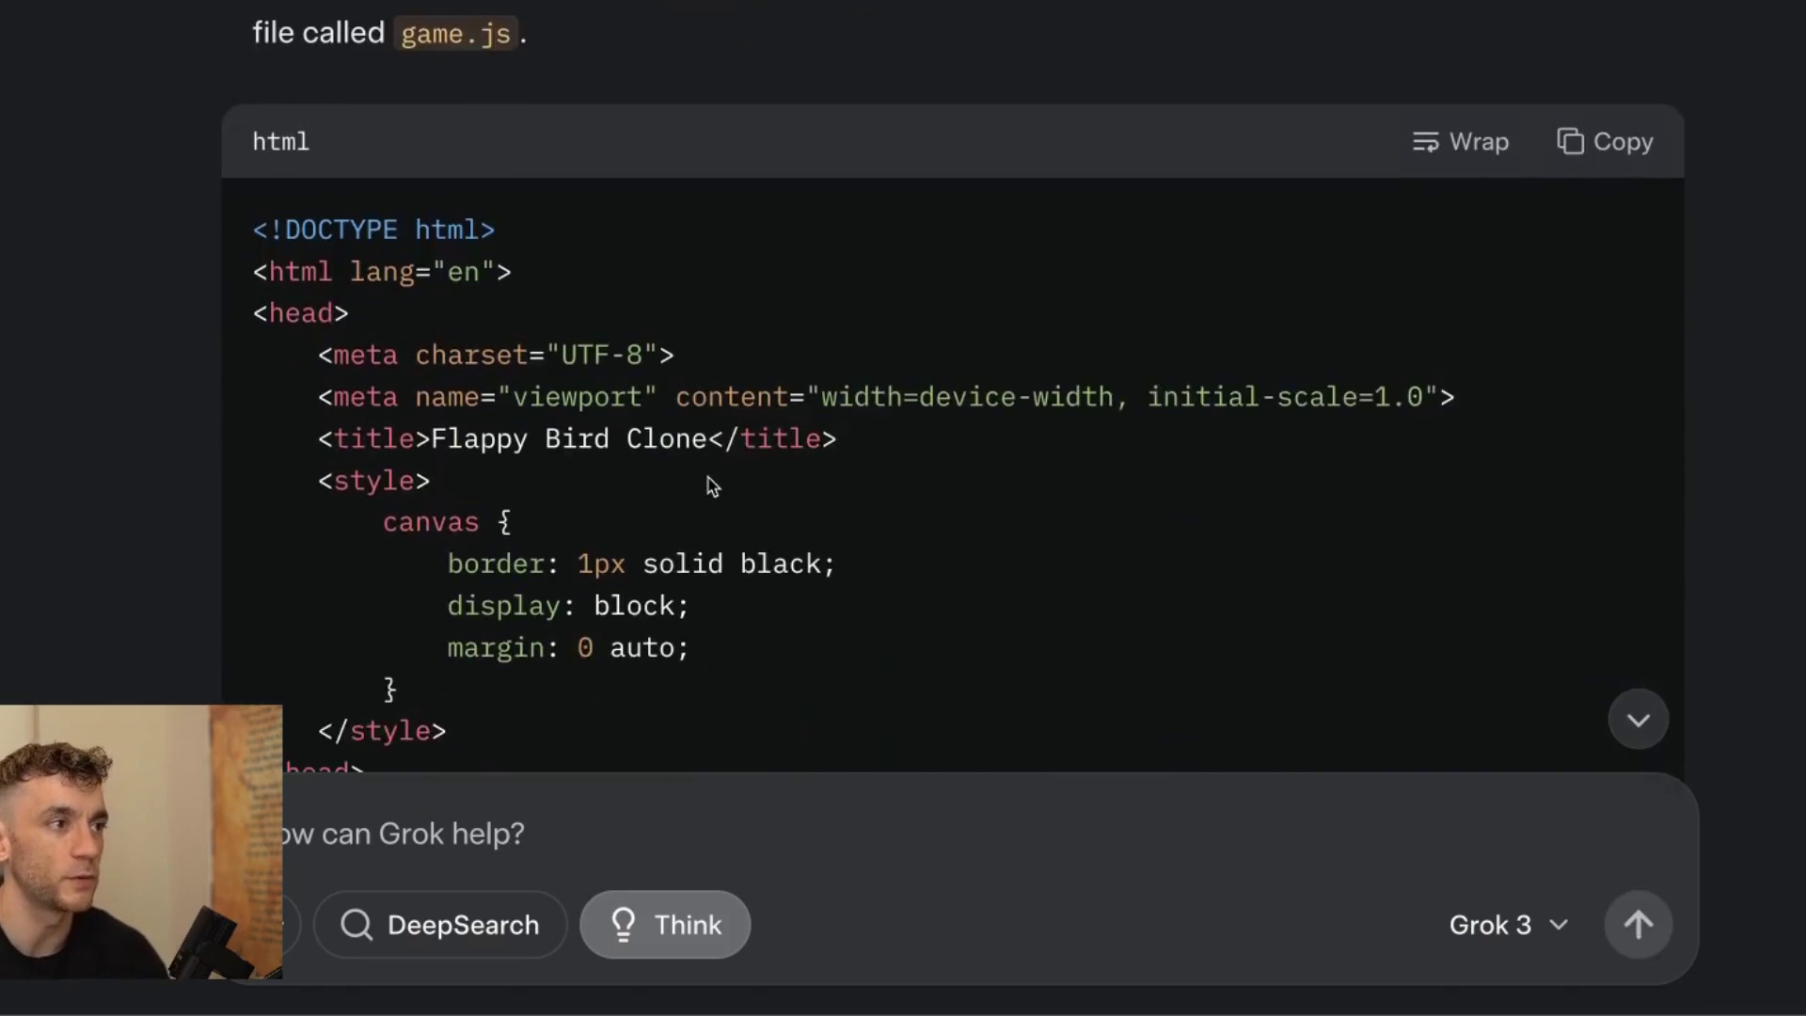
scroll(858, 452, down, 3)
scroll(859, 451, up, 8)
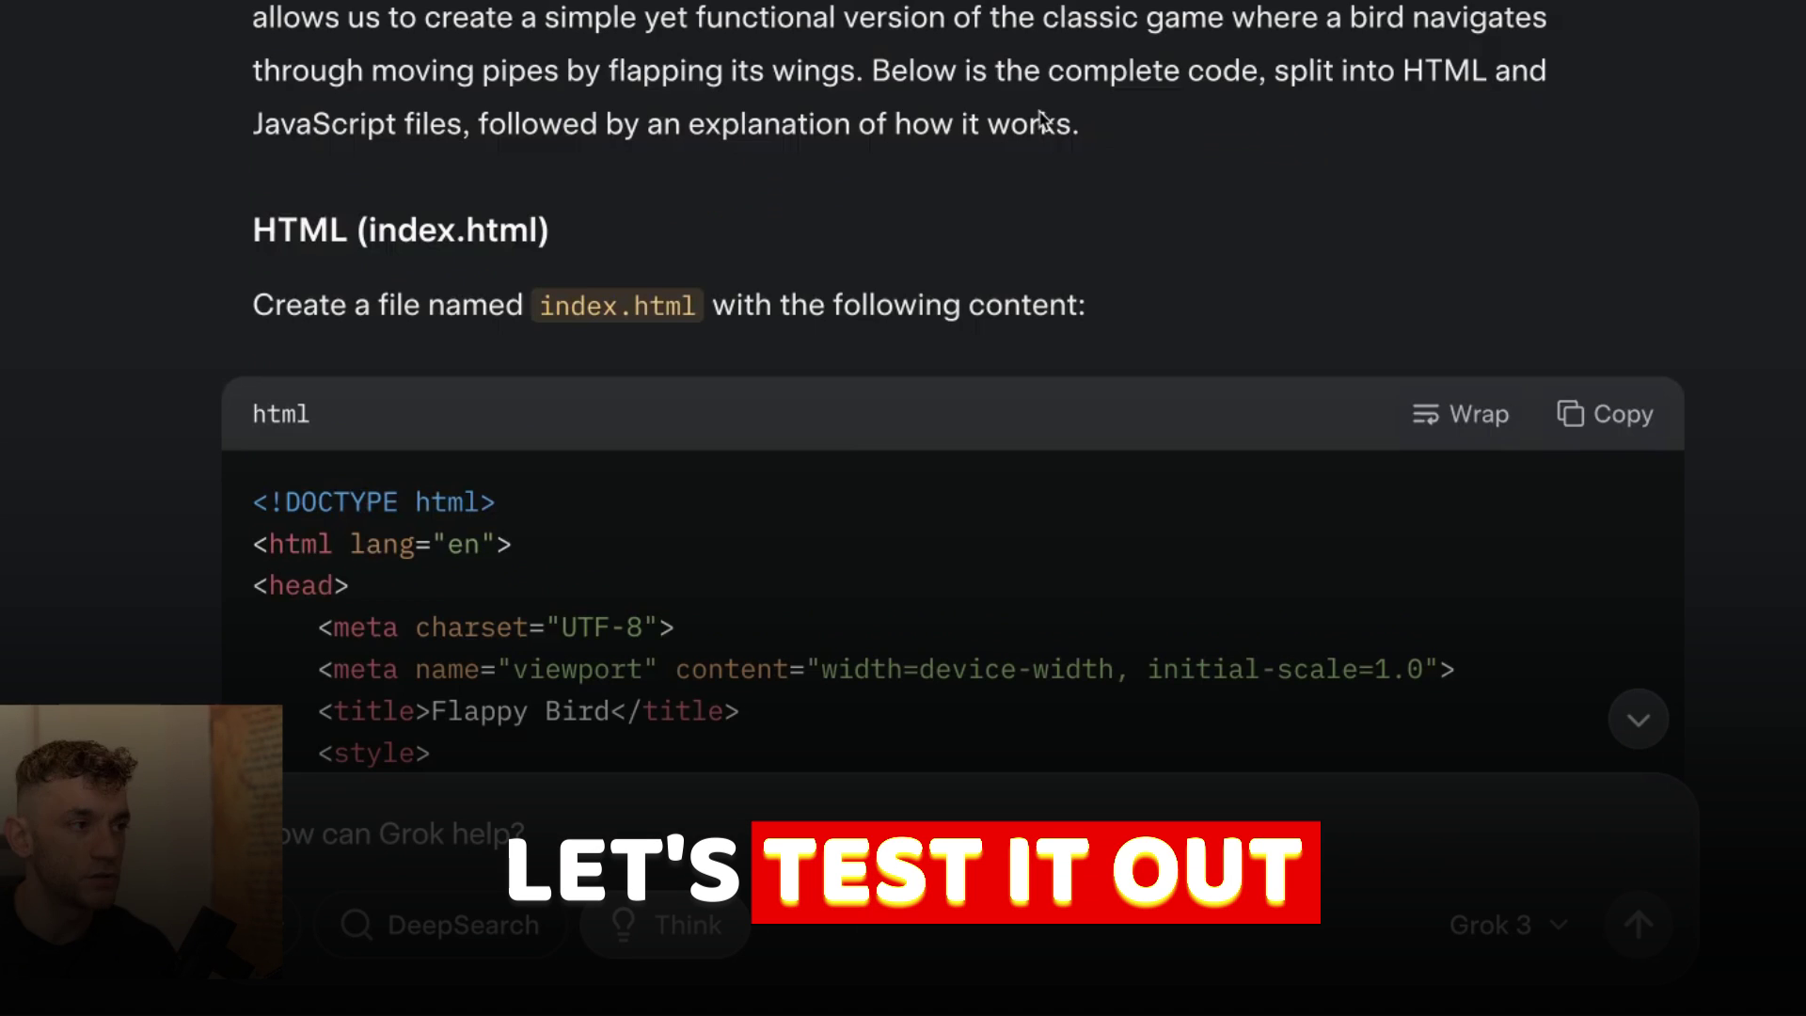
scroll(1003, 336, down, 5)
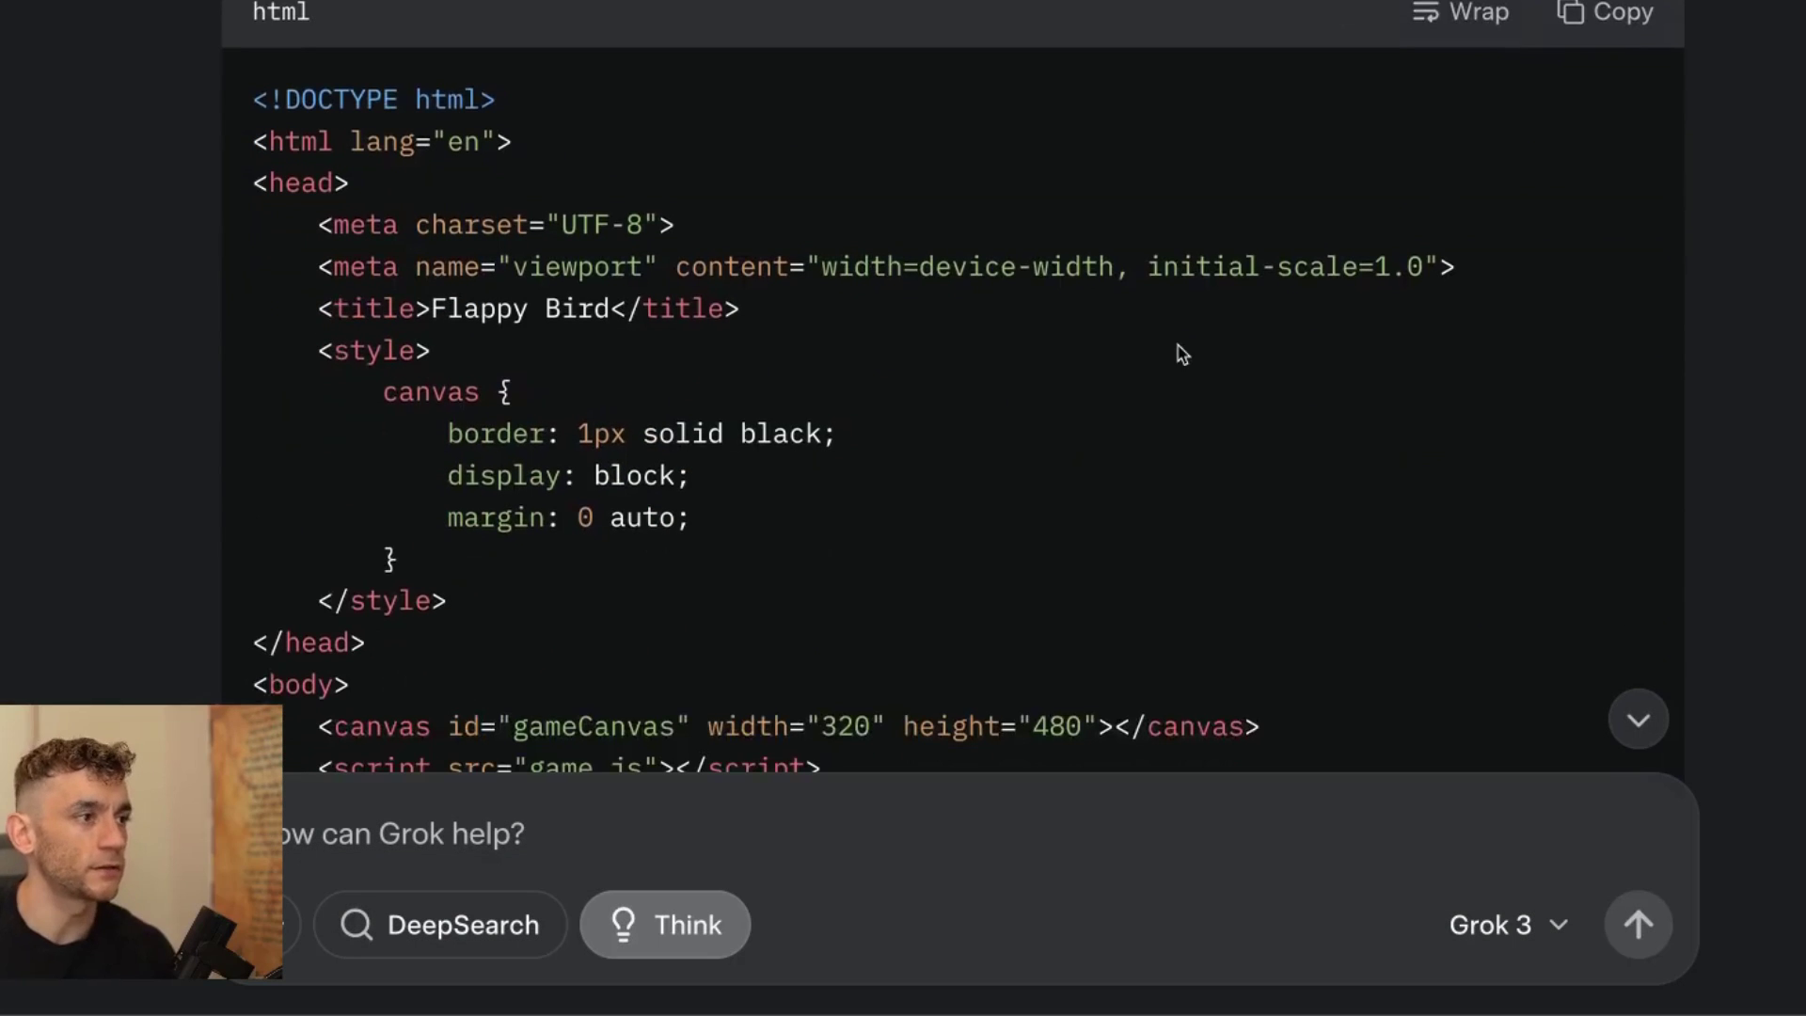
Copy Grok's index.html code into Liveweave, rerun the preview, and widen the code editor.
click(1582, 17)
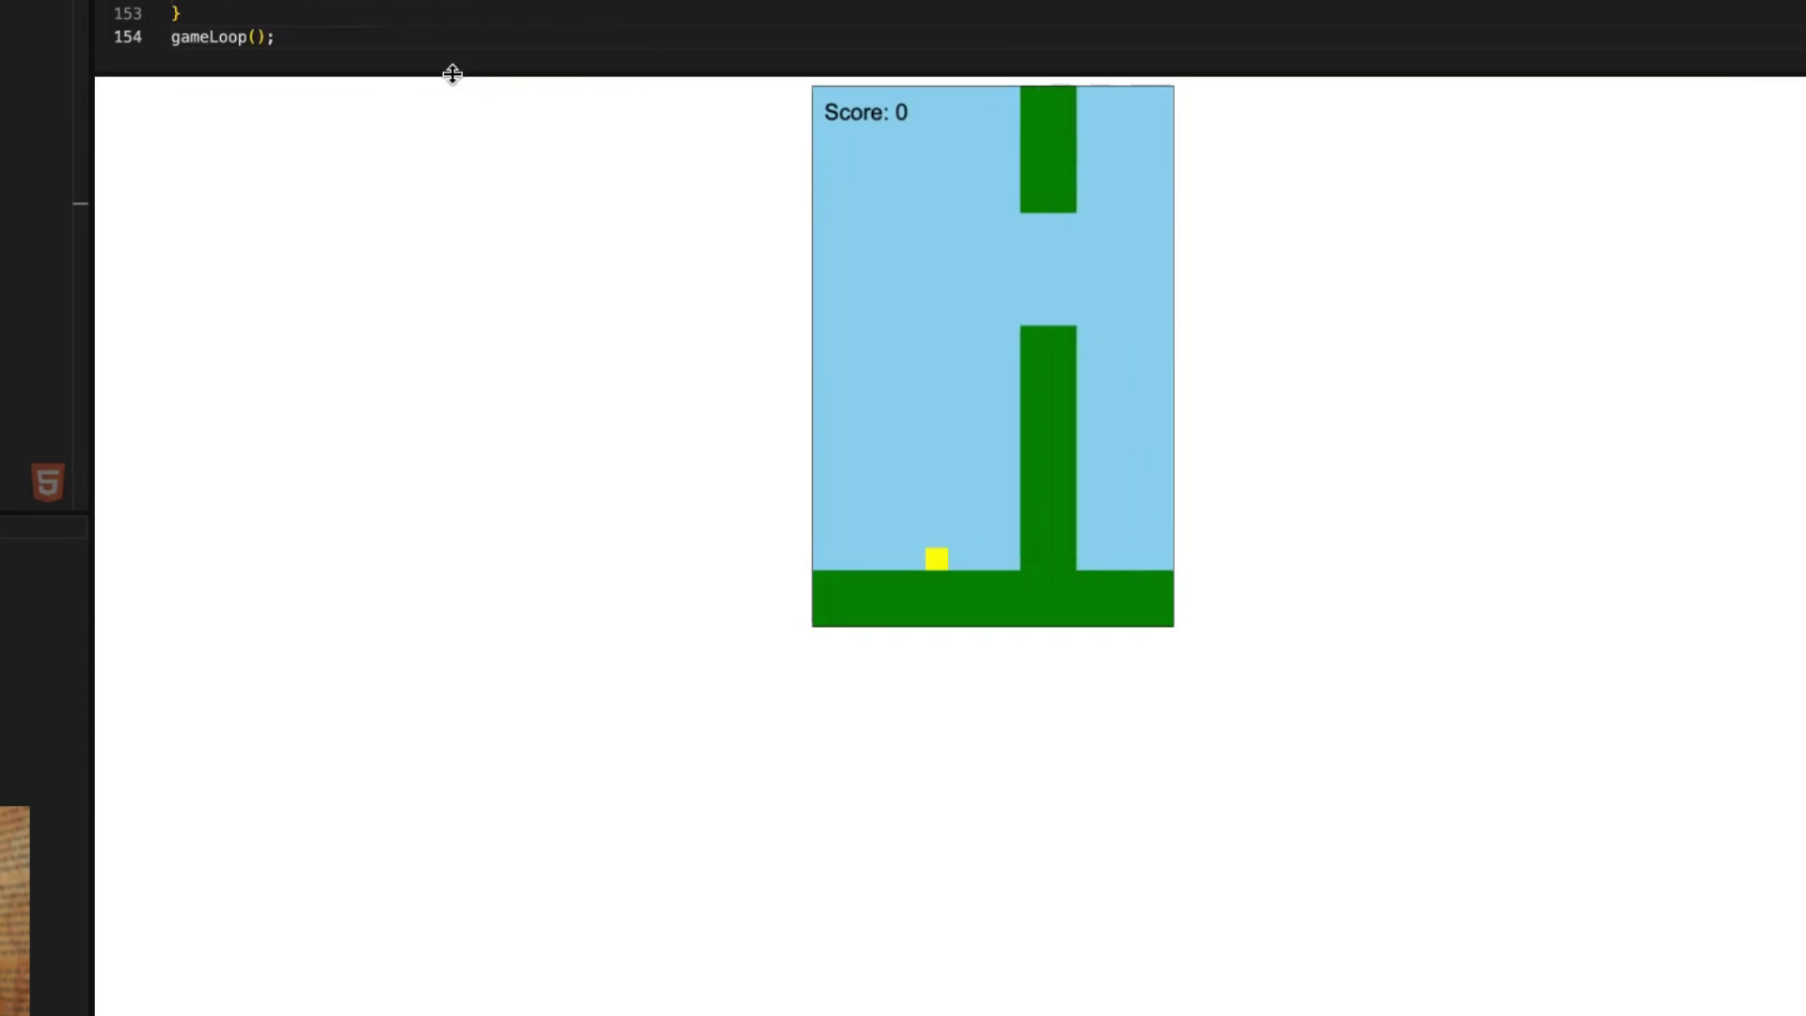
click(456, 68)
key(ctrl+s)
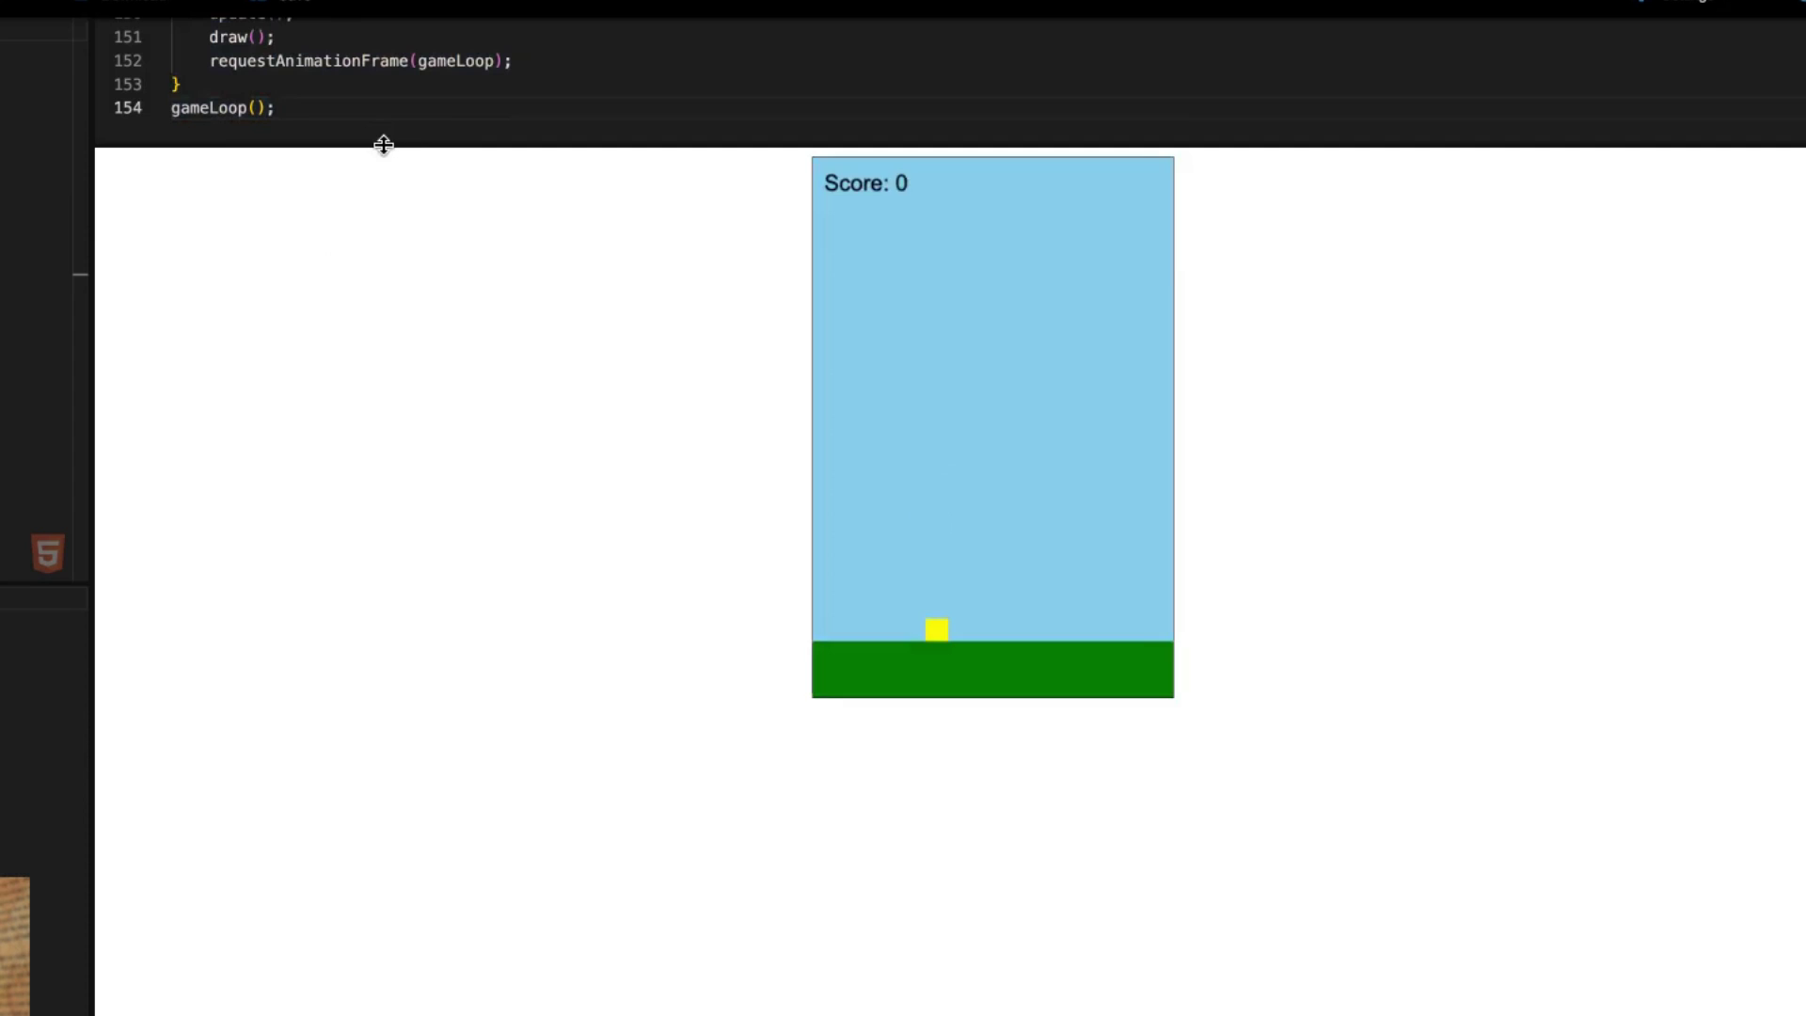
drag(383, 144, 435, 598)
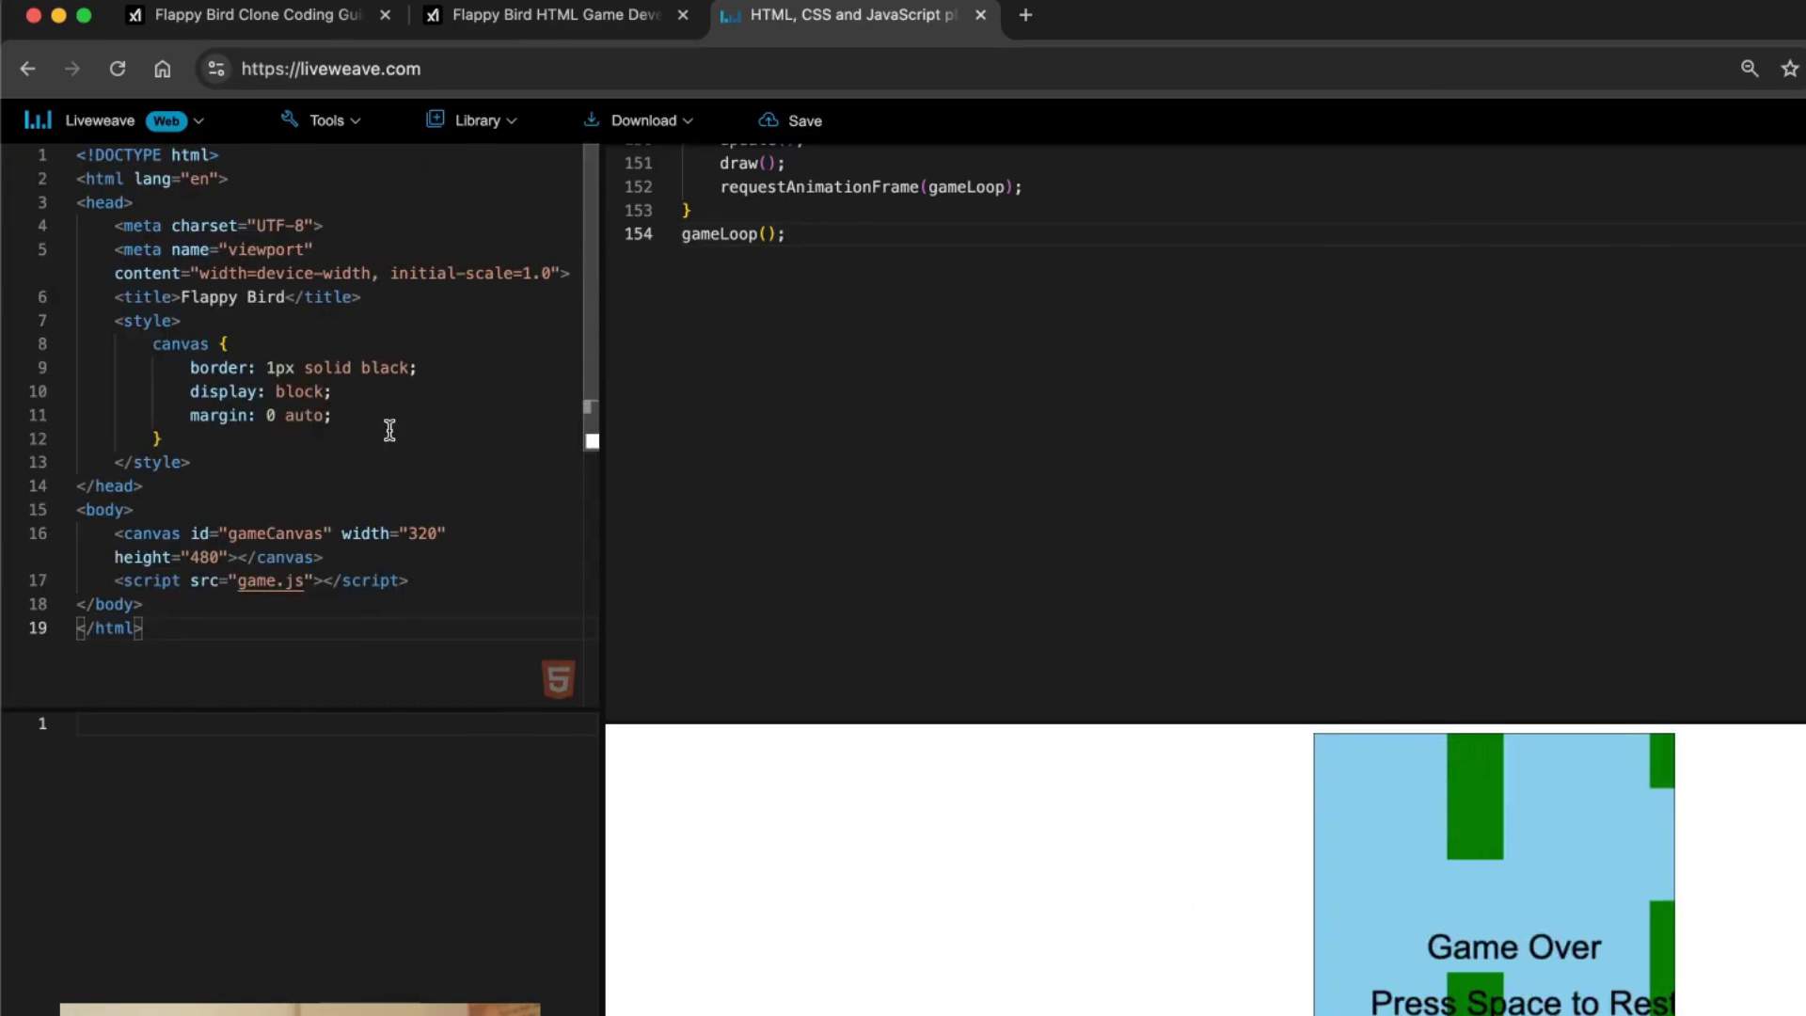
scroll(950, 446, up, 15)
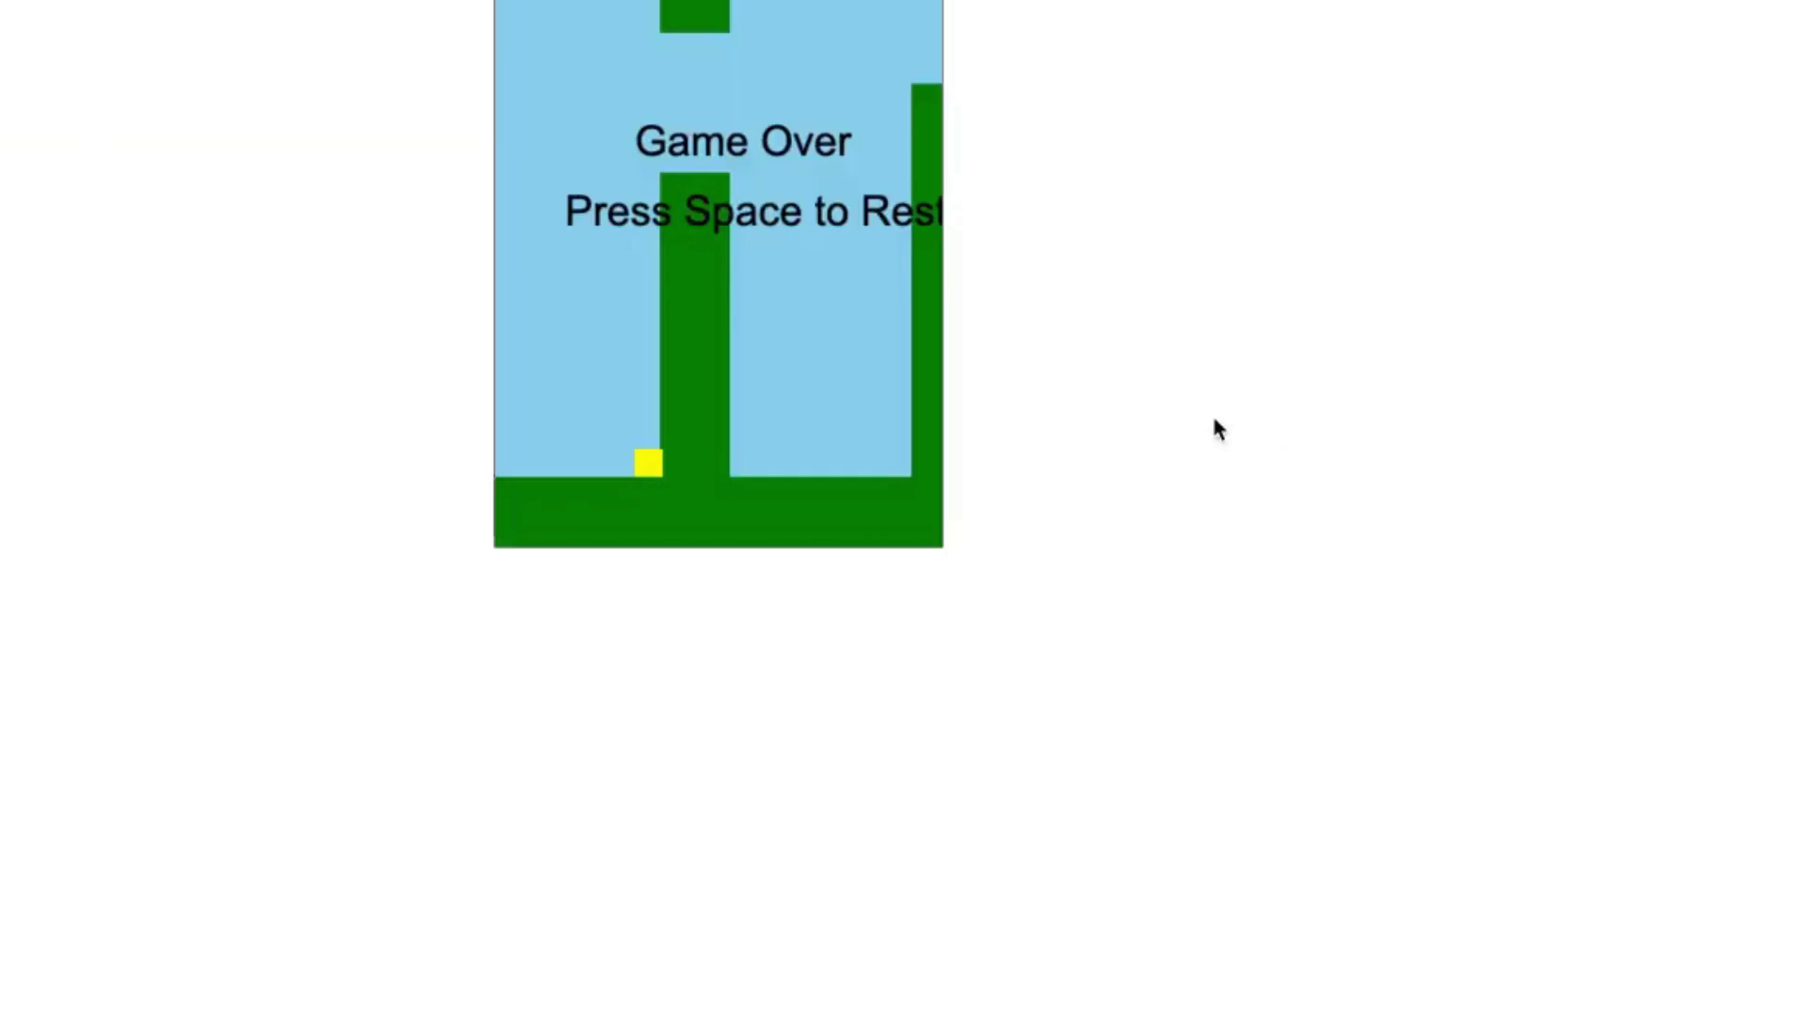
Zoom to 125% and play Flappy Bird, restarting after Game Over with Space.
key(ctrl+plus)
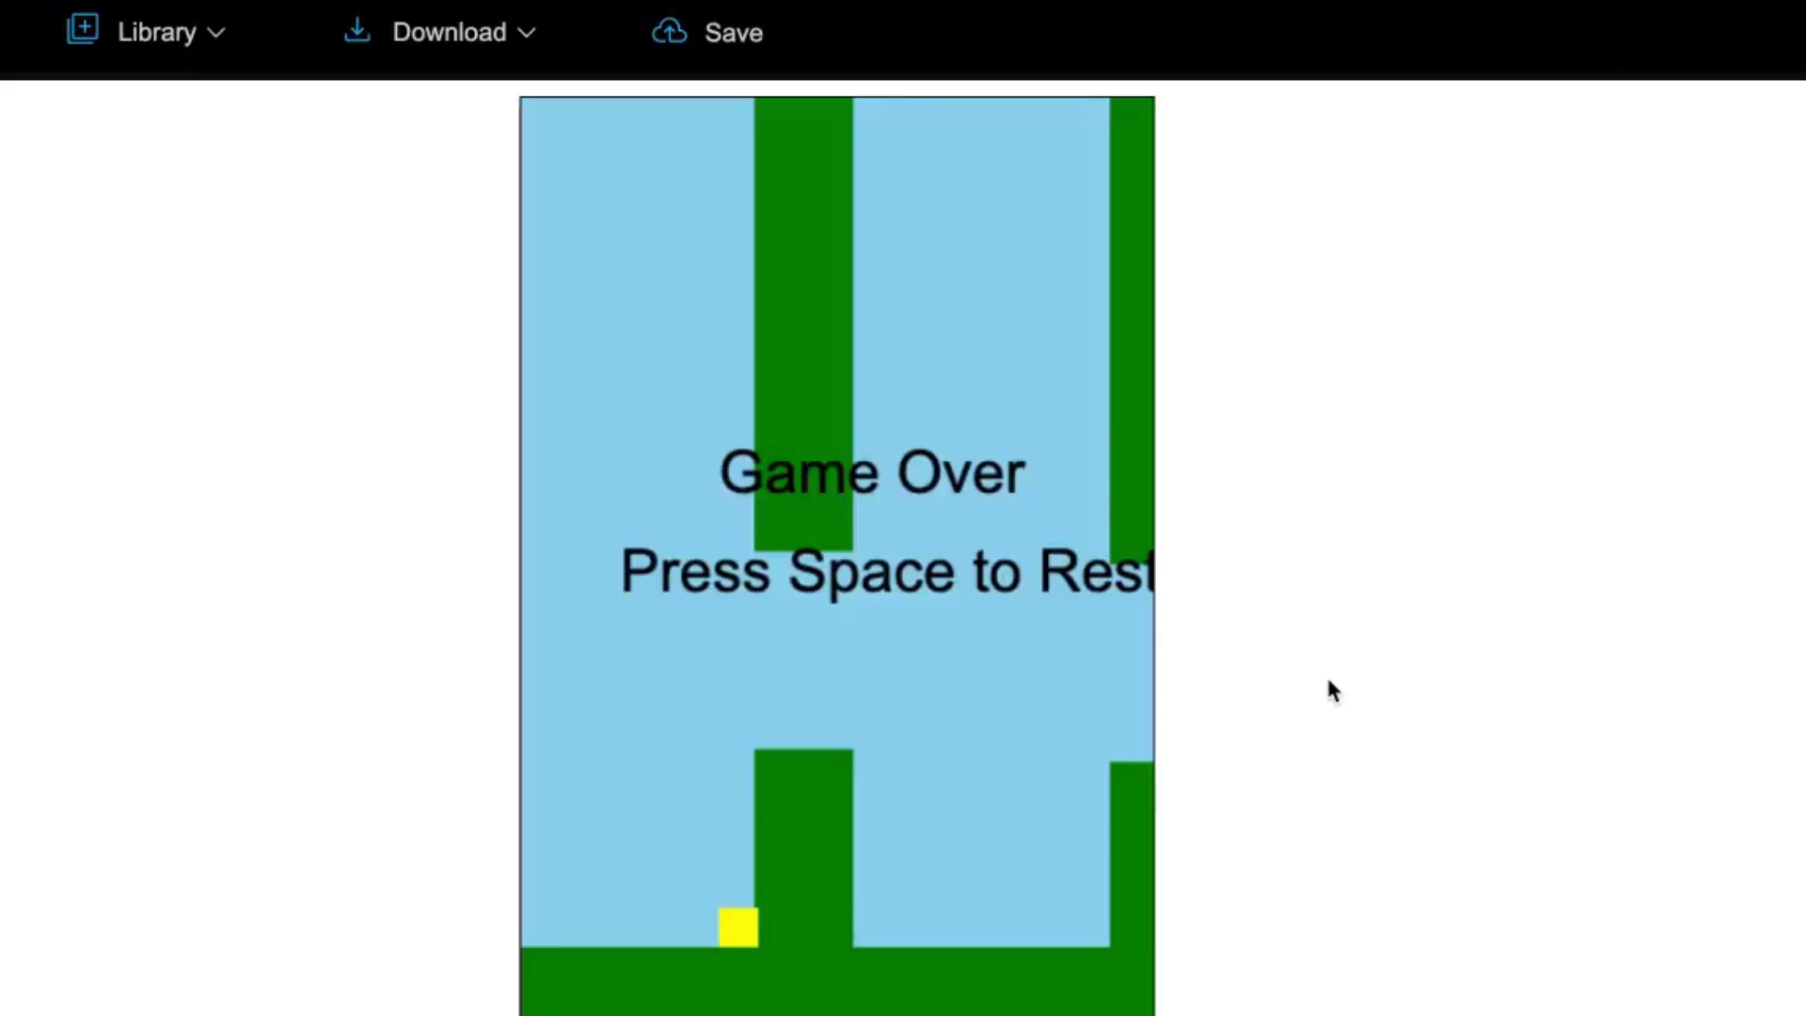
key(space)
key(space)
key(space)
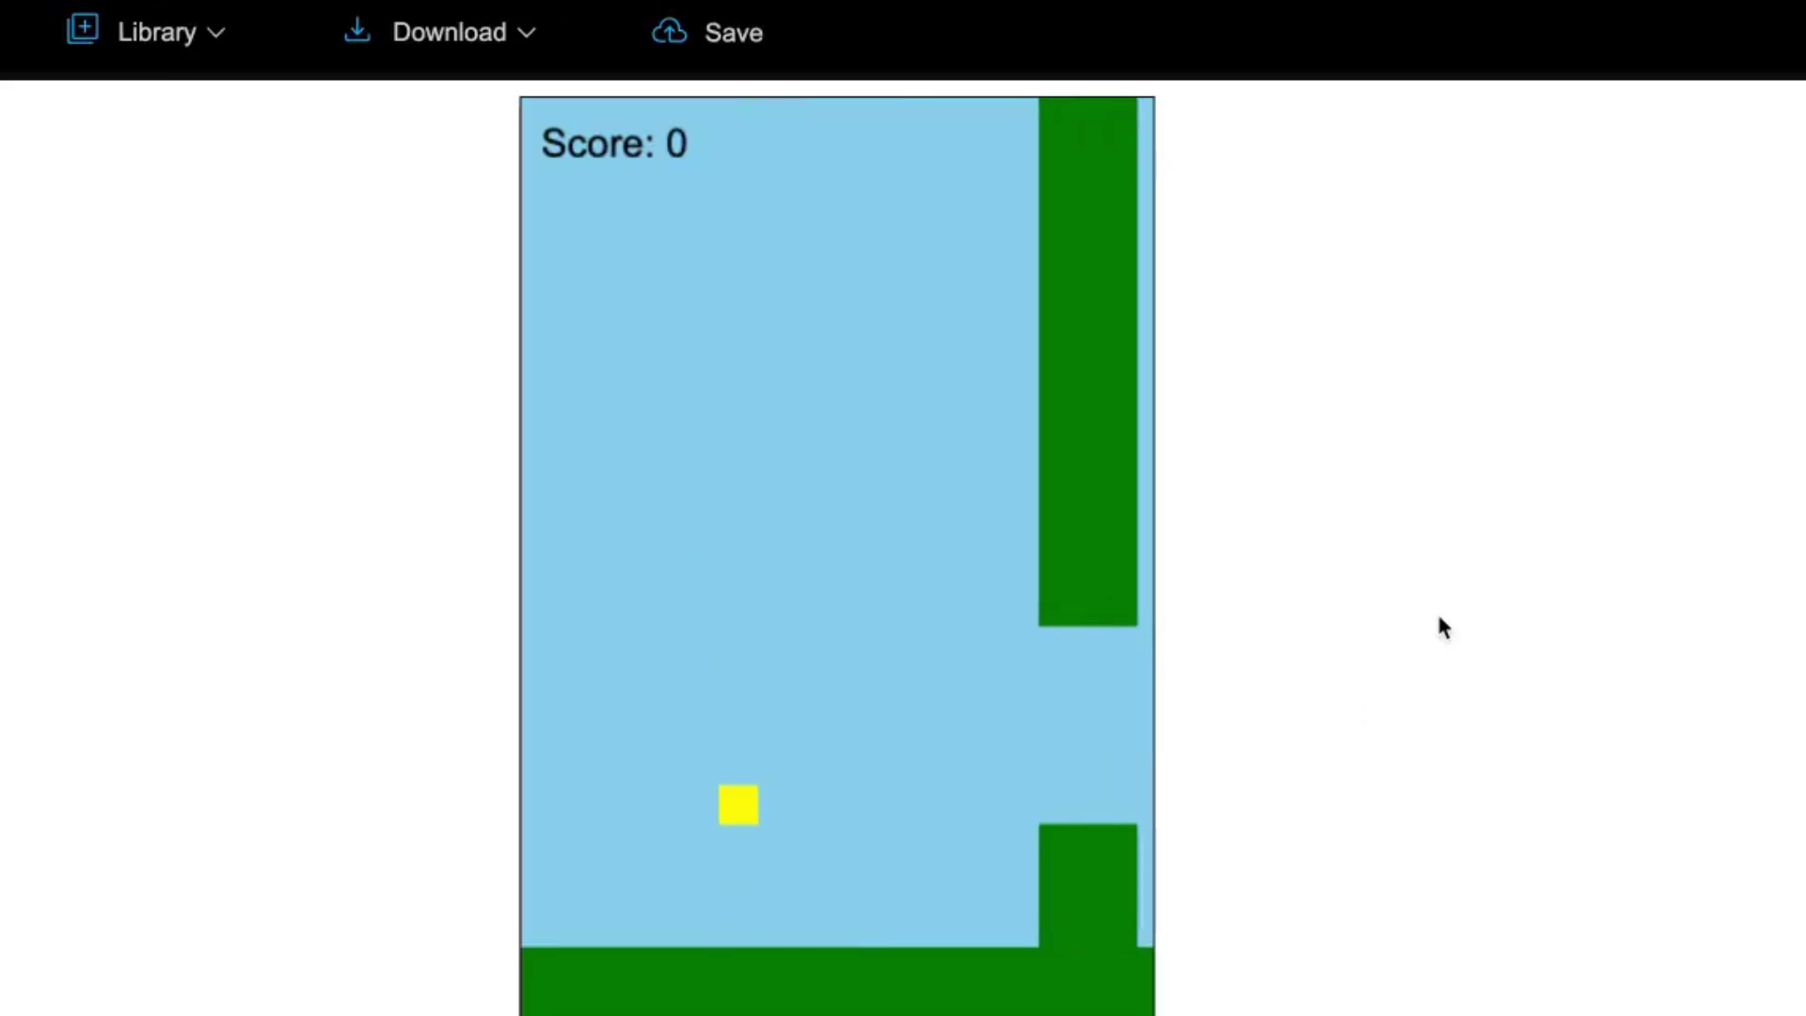
key(space)
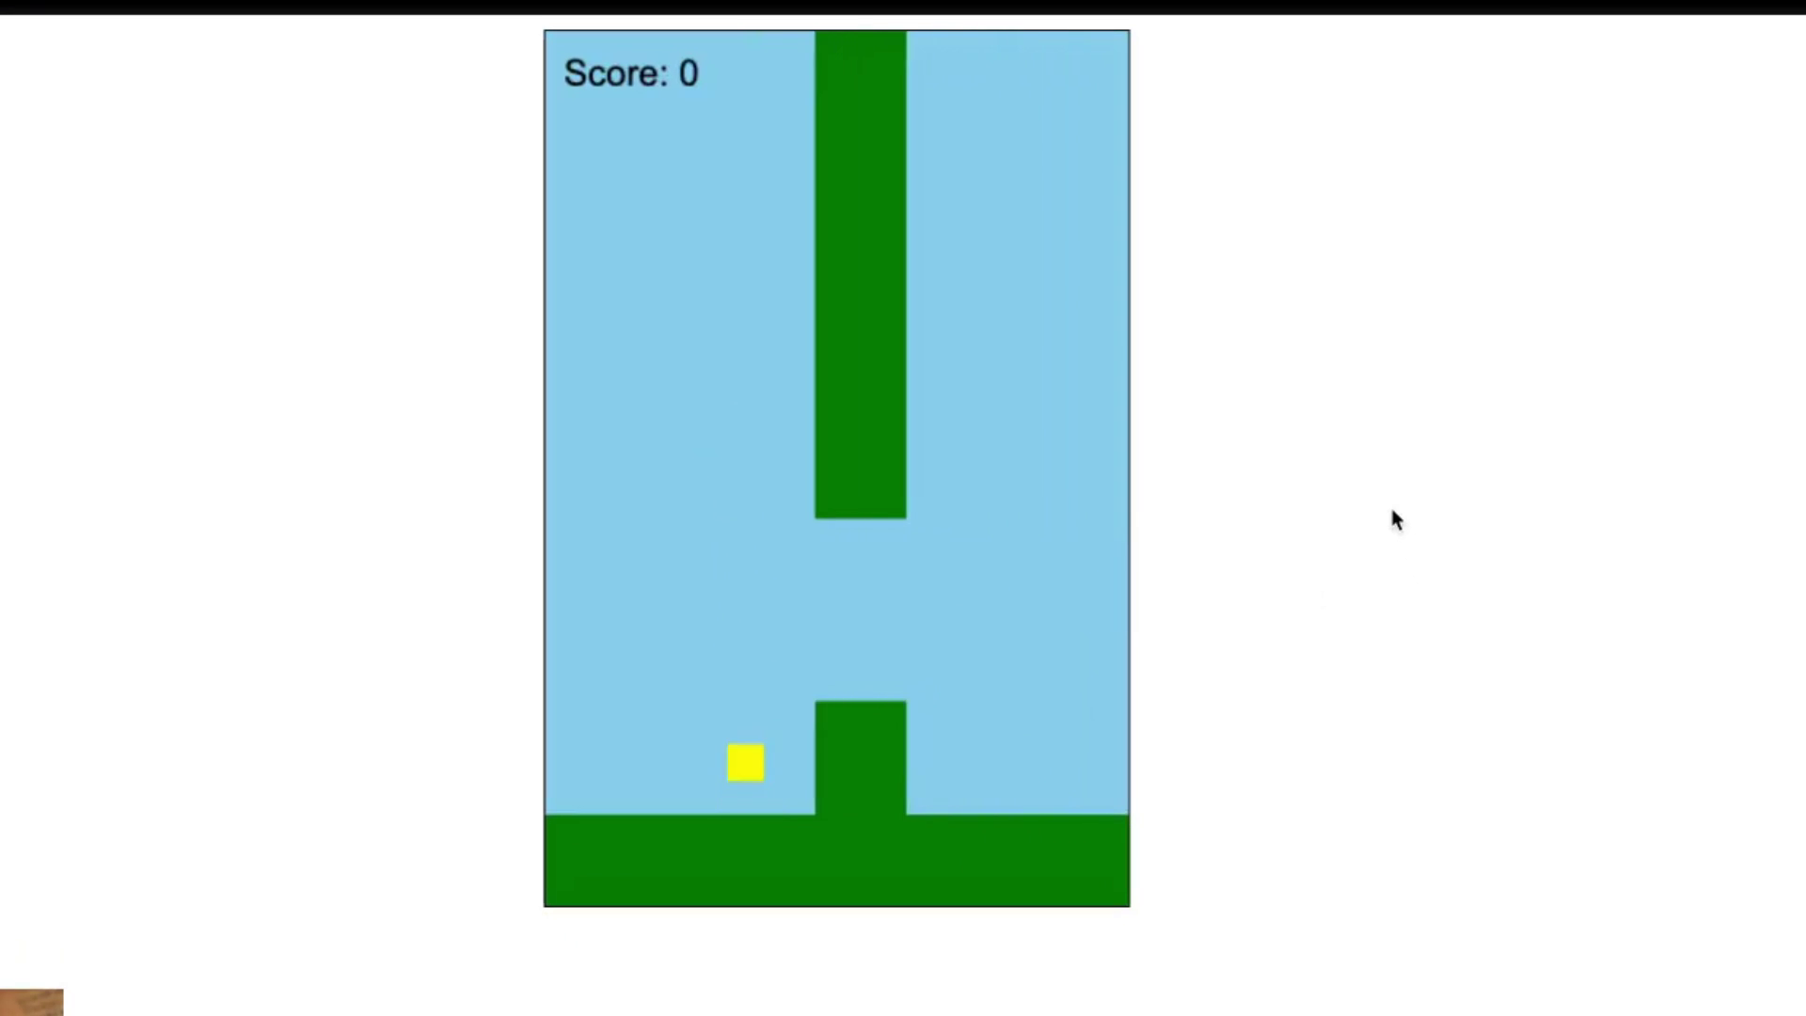
key(space)
key(space)
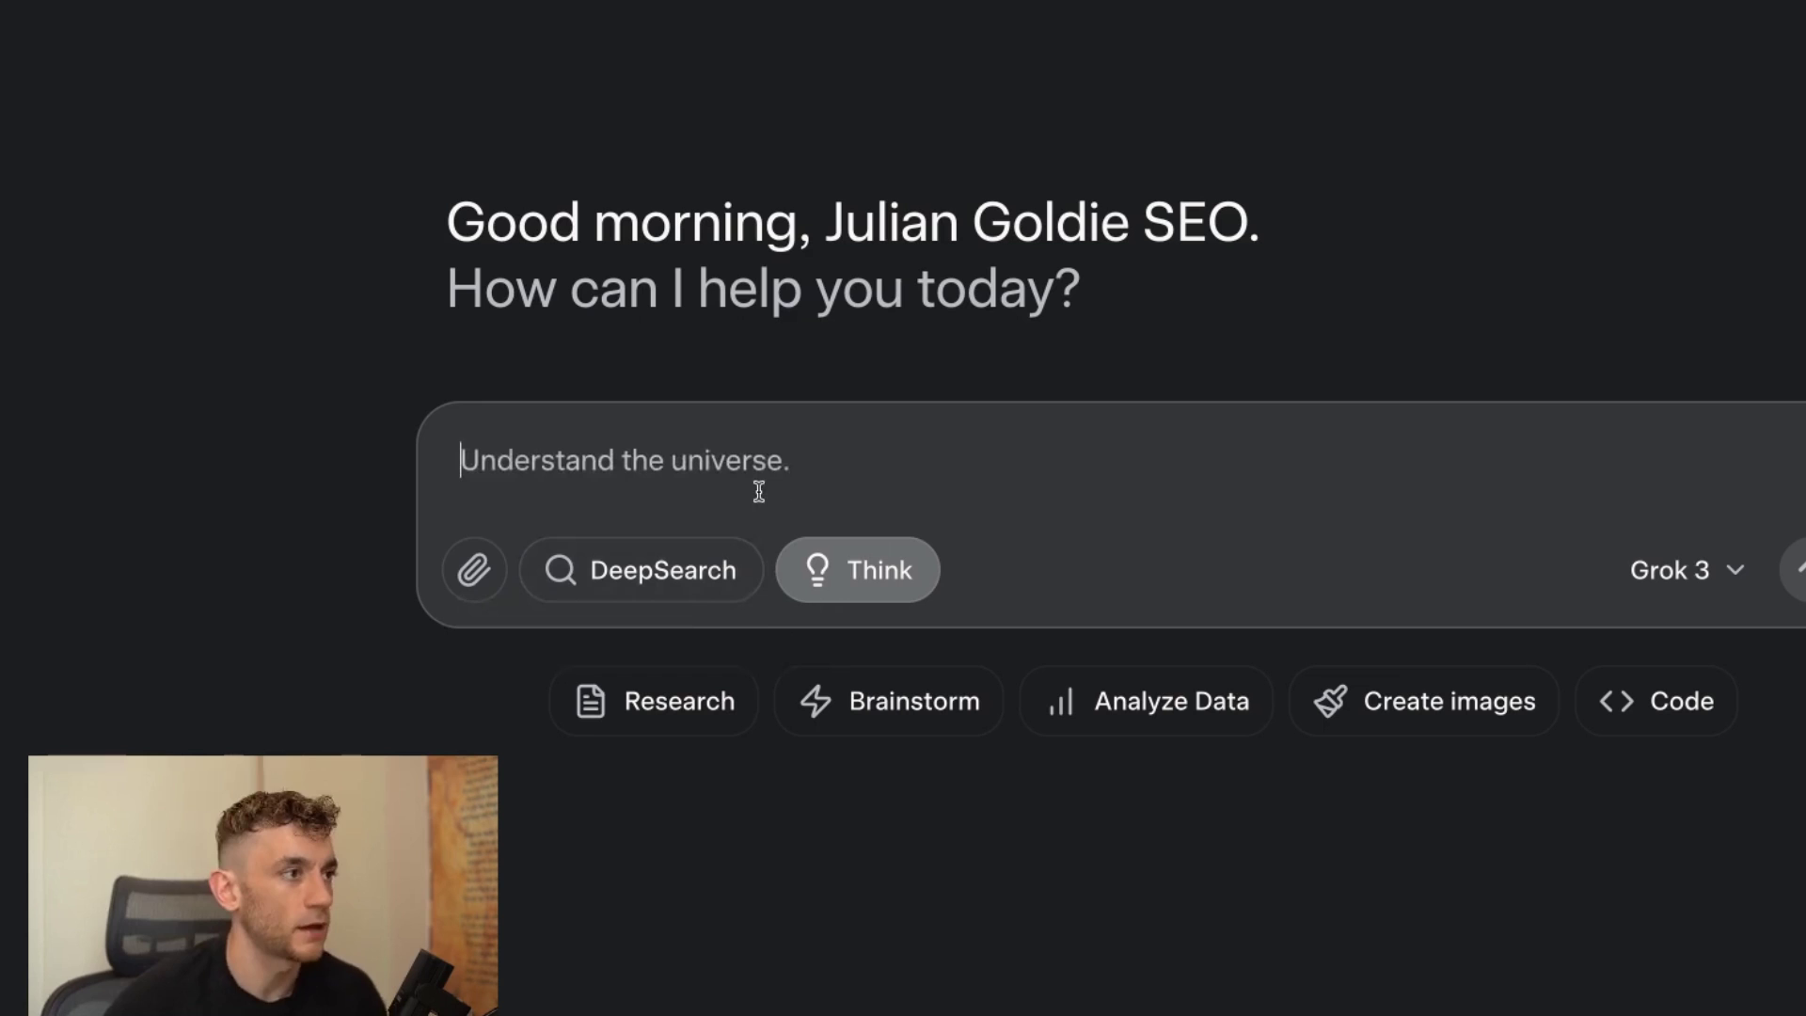
Attach the agency website screenshot to the prompt and begin typing the clone request.
key(ctrl+v)
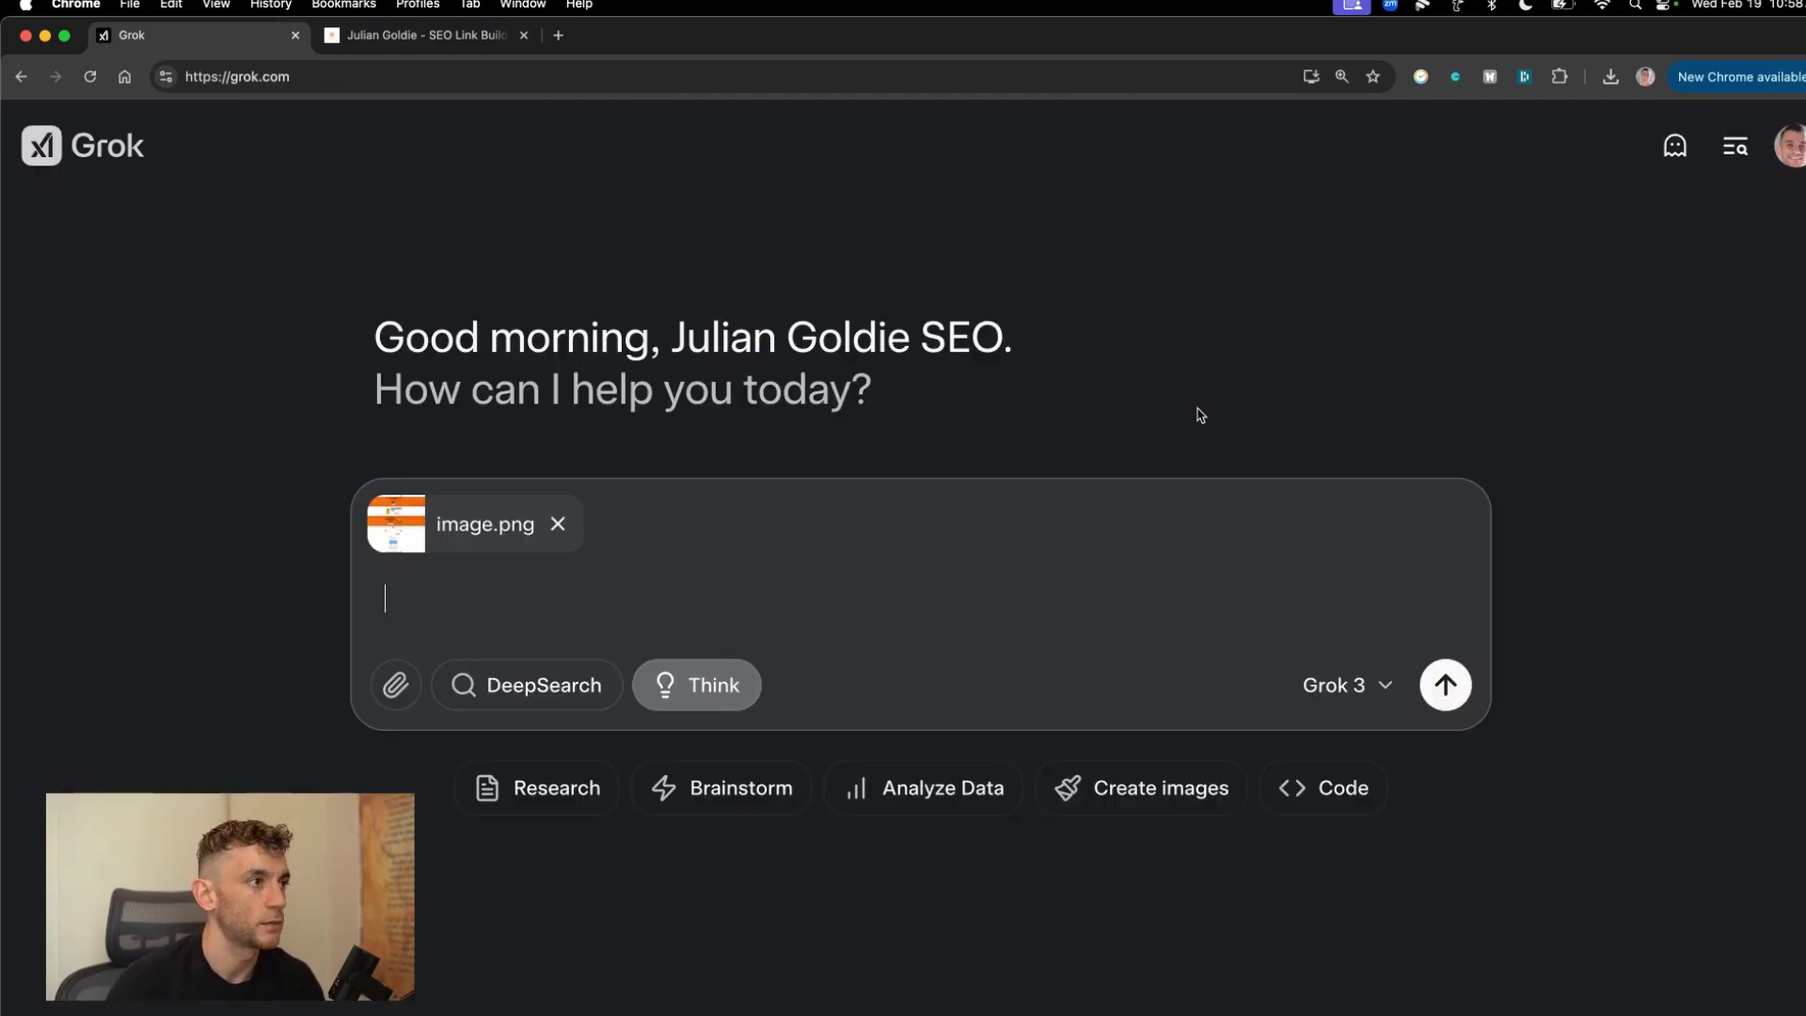
text(Cl)
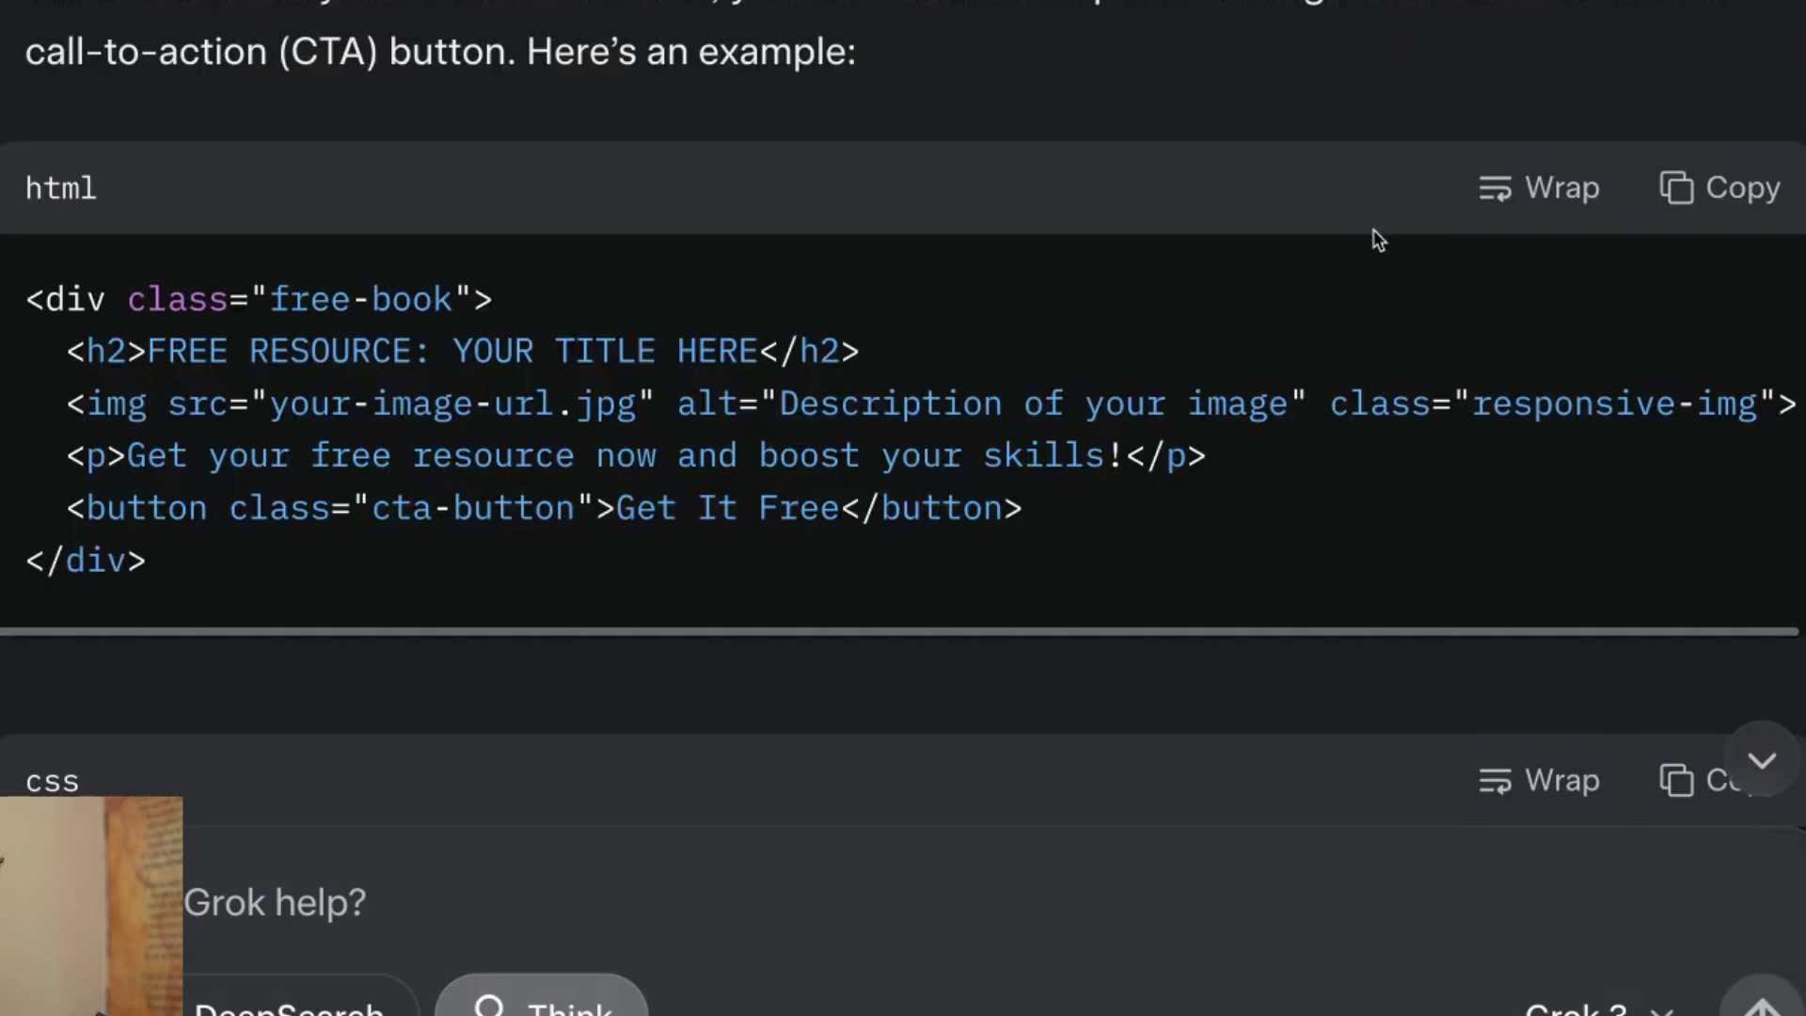
Copy the free-book HTML snippet and clear the existing code from Liveweave's editor.
click(1752, 187)
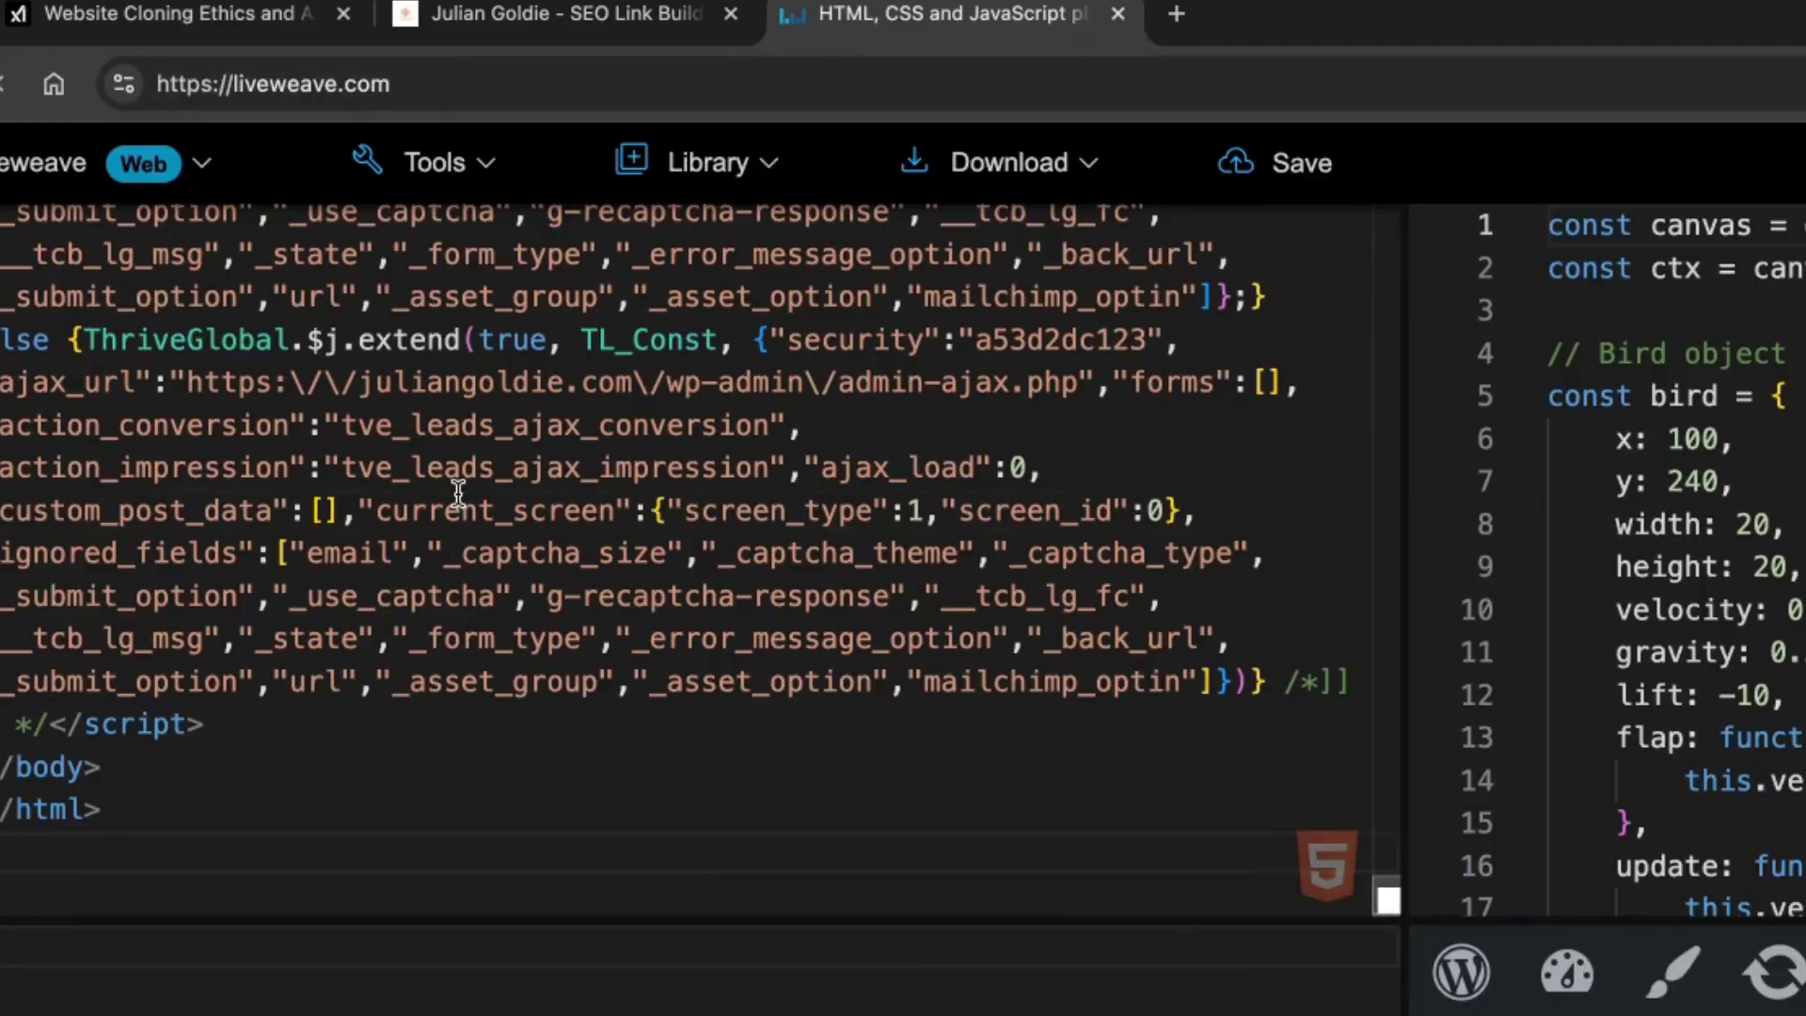
key(ctrl+a)
key(BackSpace)
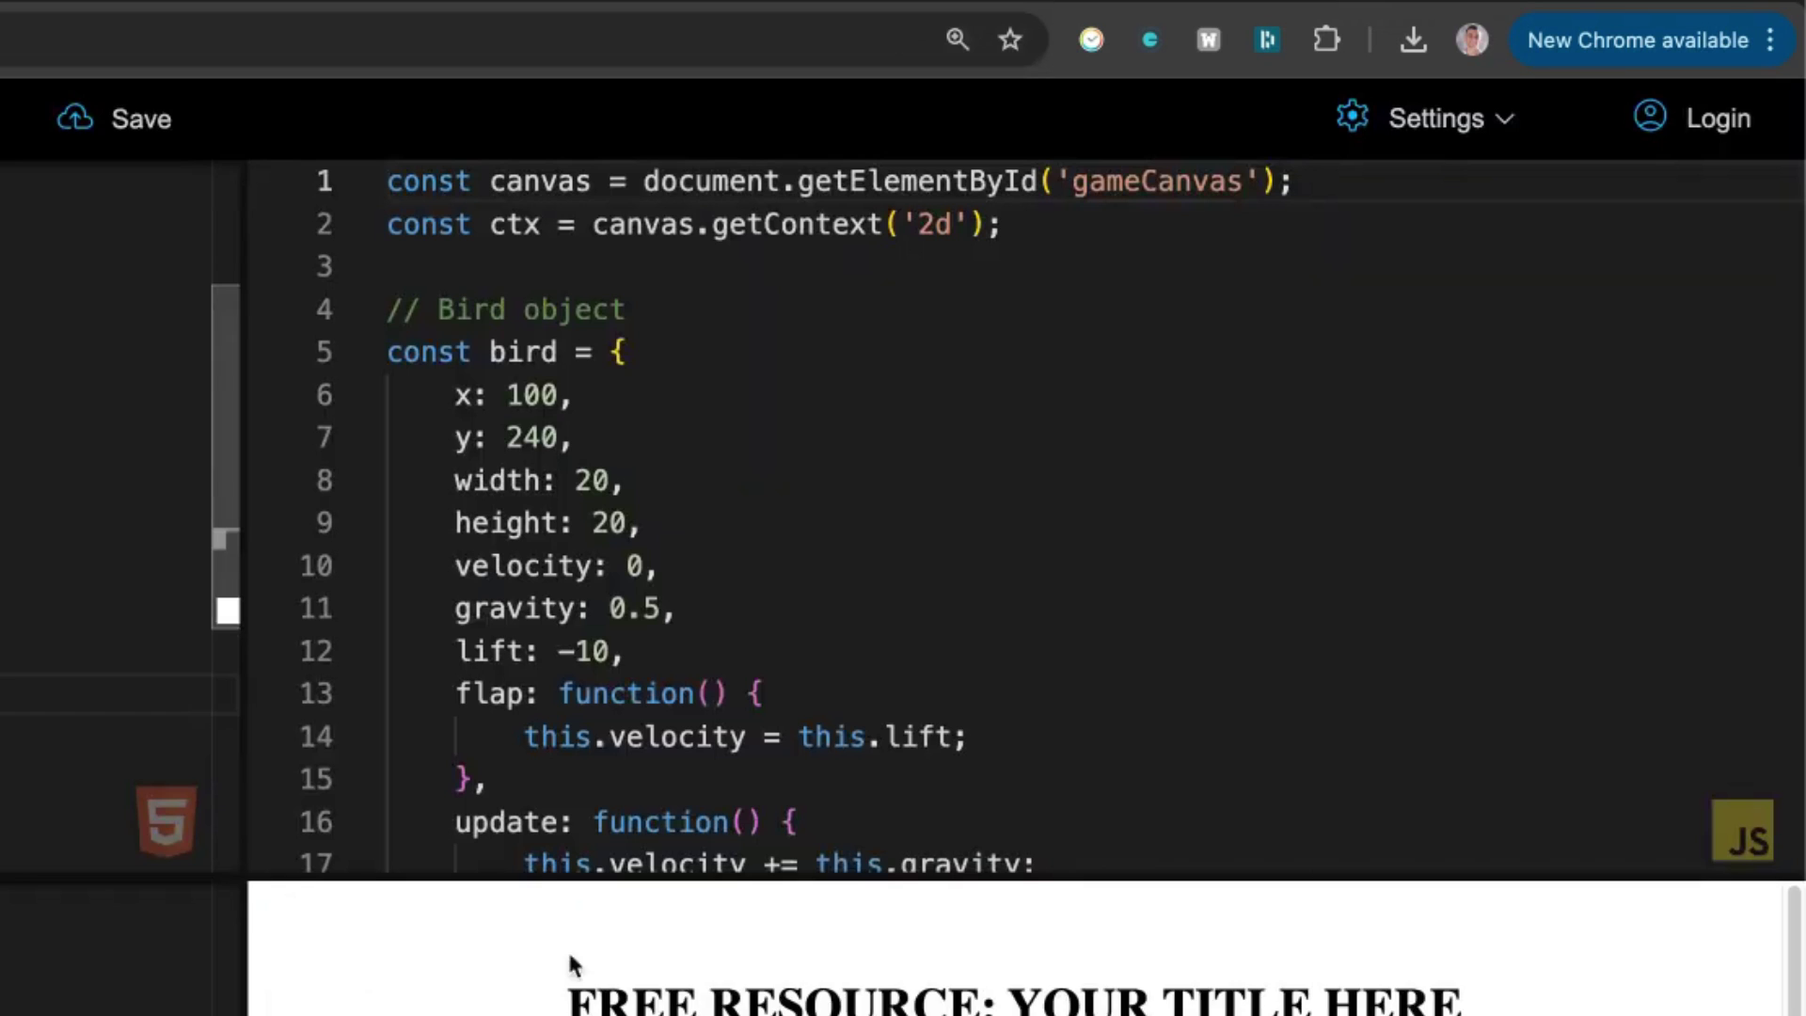
scroll(573, 964, down, 2)
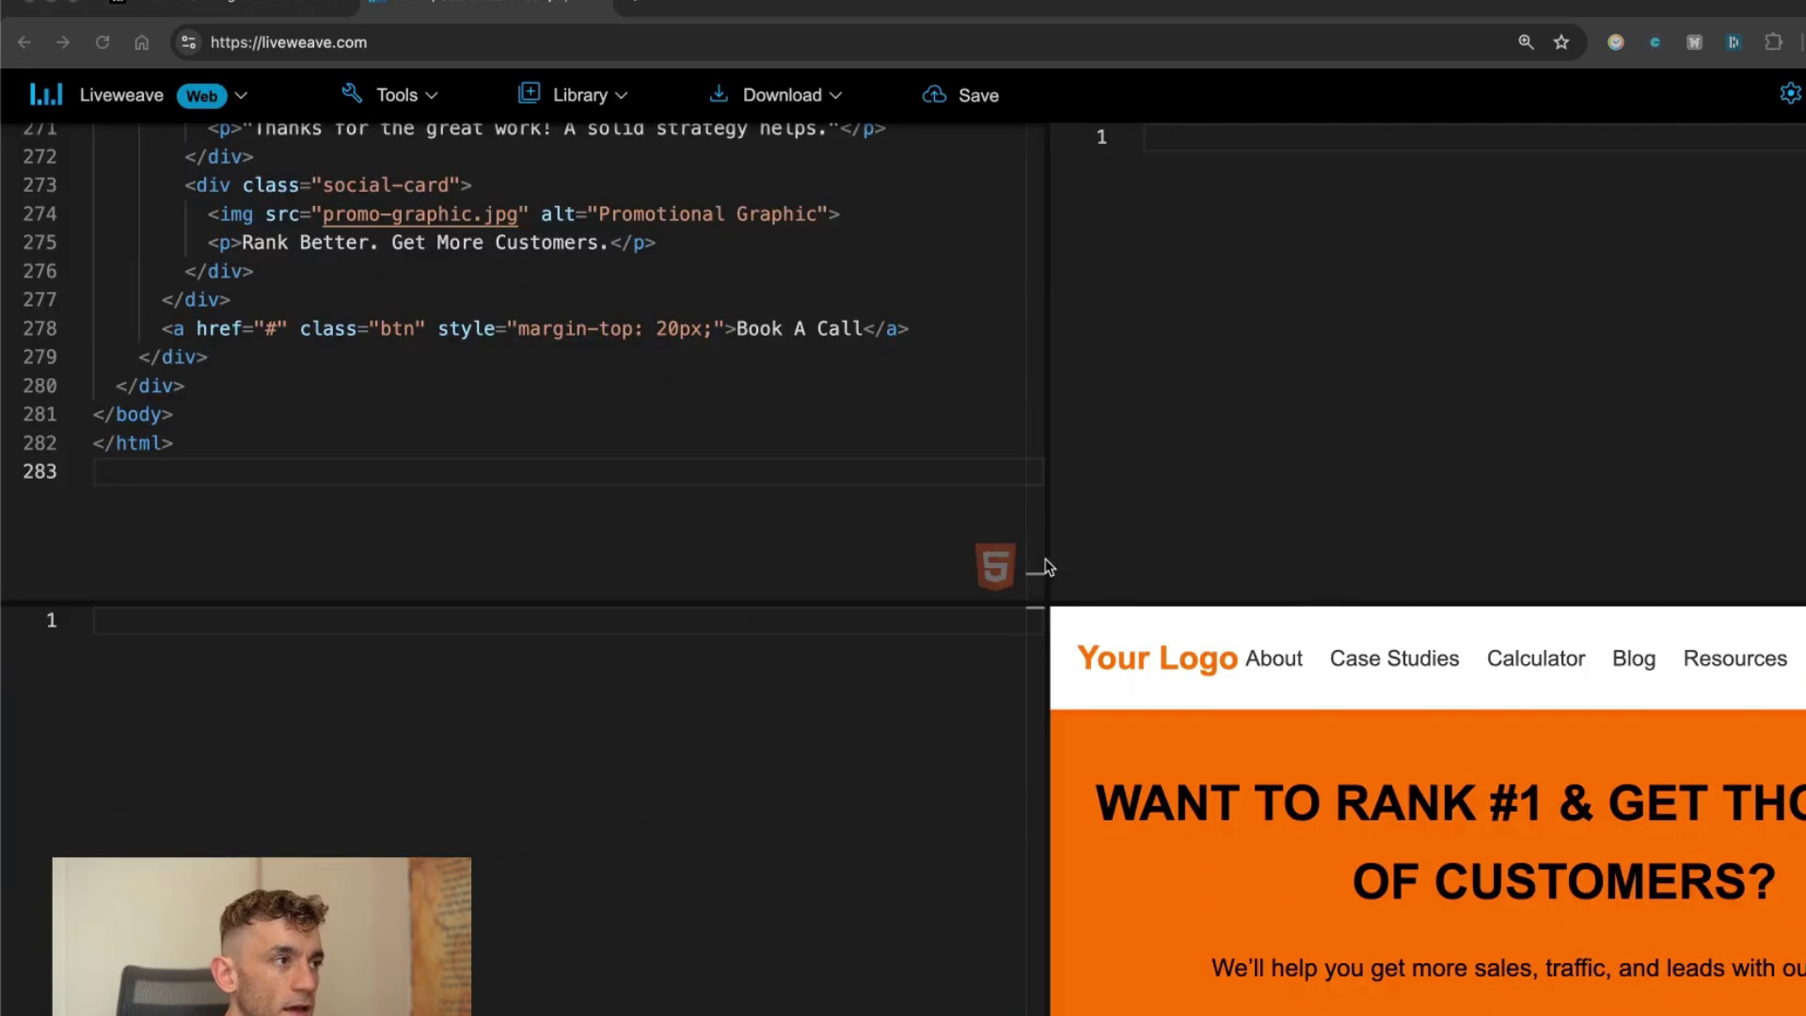
Make the live preview wider and taller to show the generated agency page's hero section.
click(1047, 567)
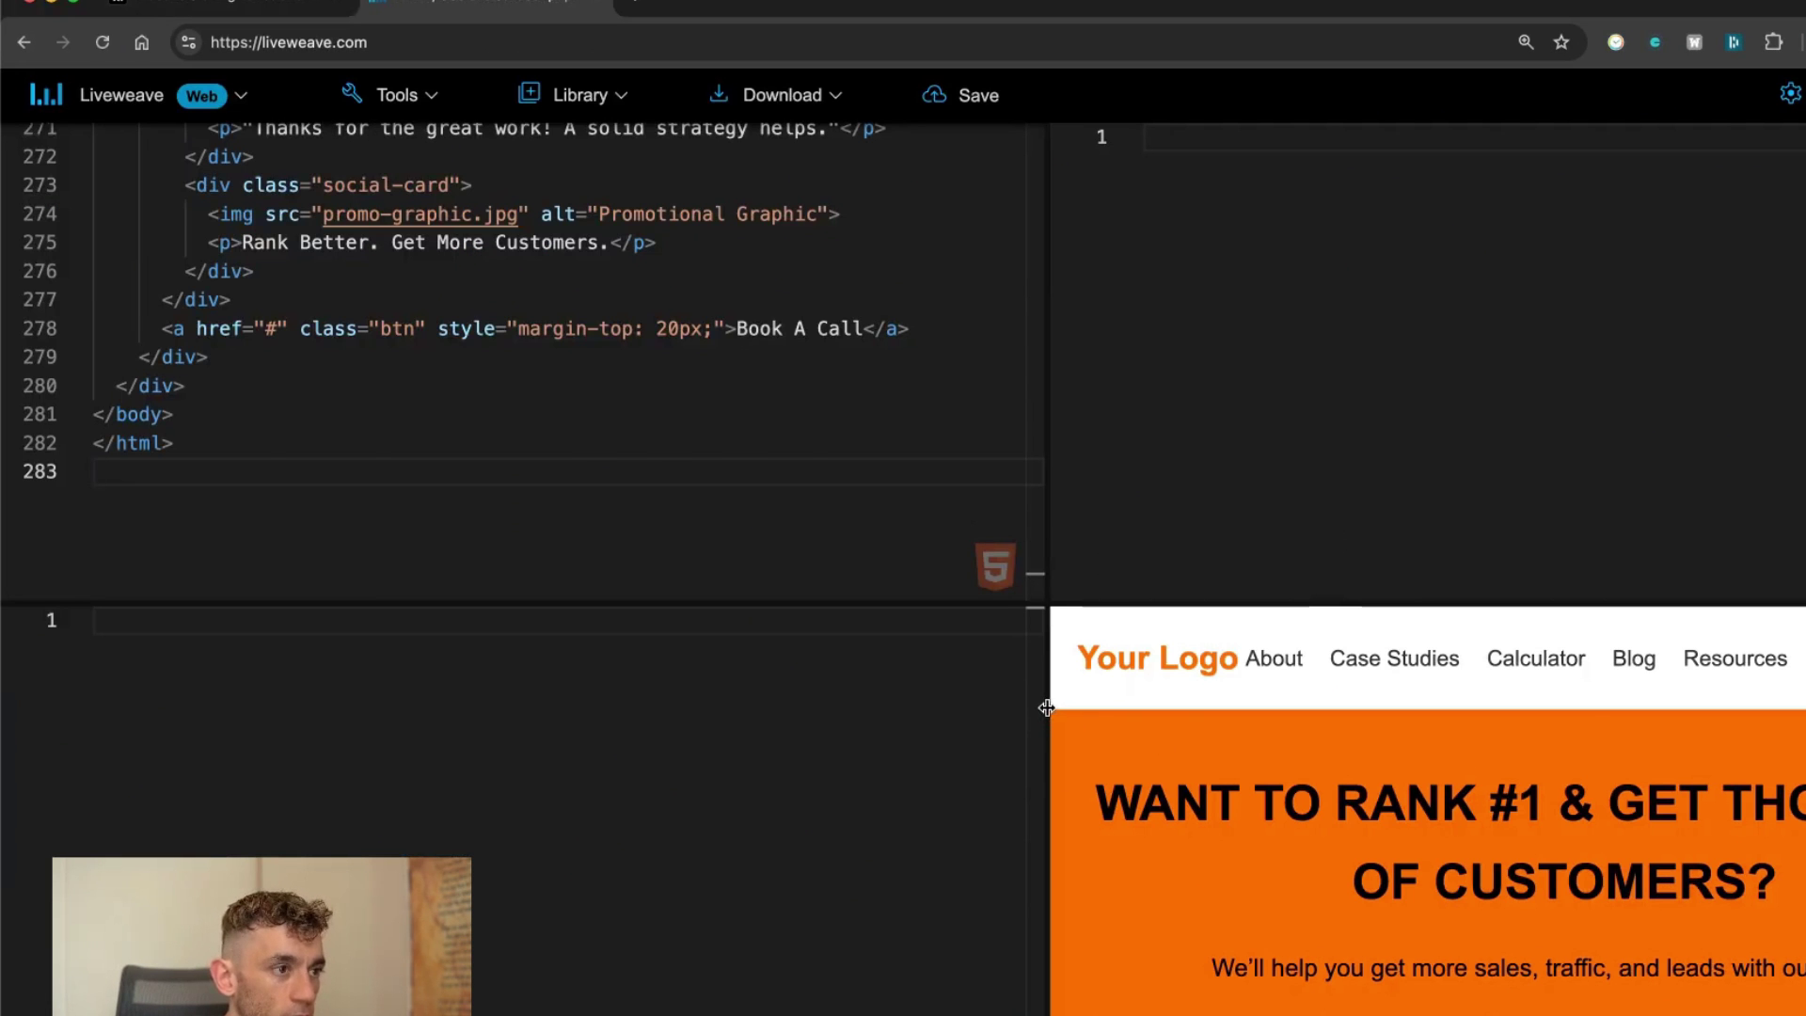
drag(1047, 707, 628, 680)
drag(918, 594, 931, 188)
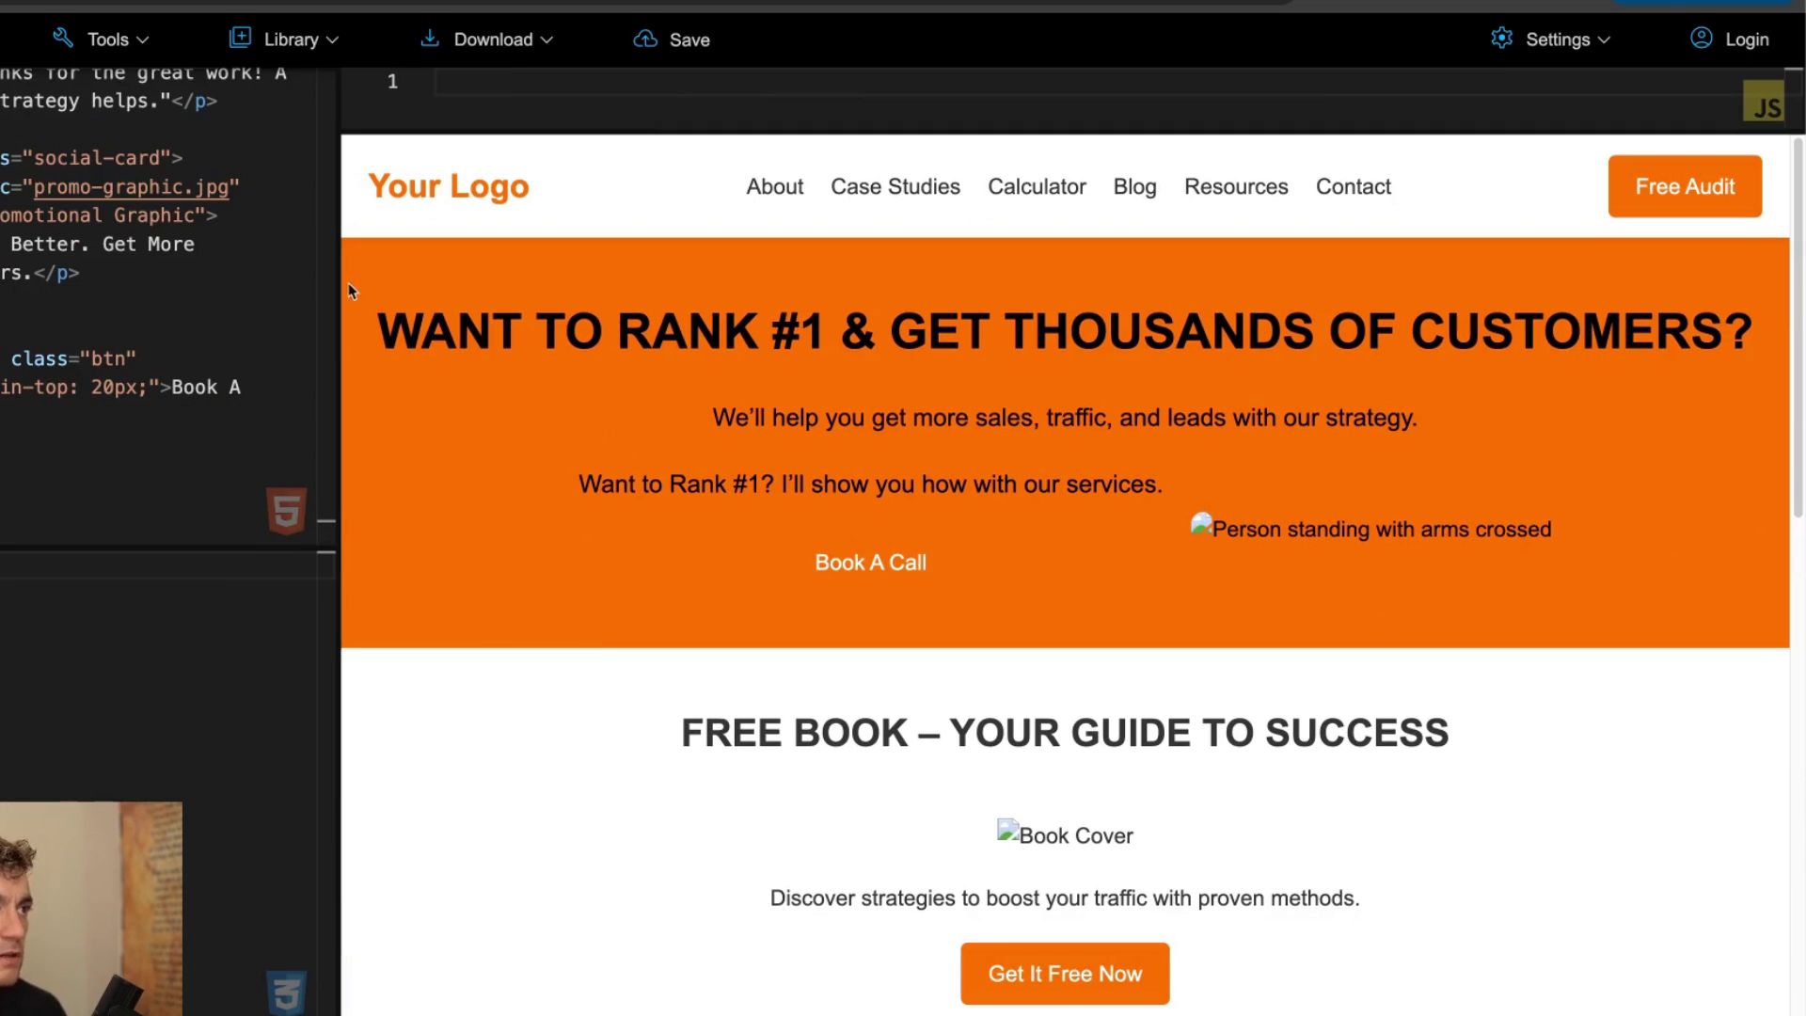
drag(348, 292, 1455, 471)
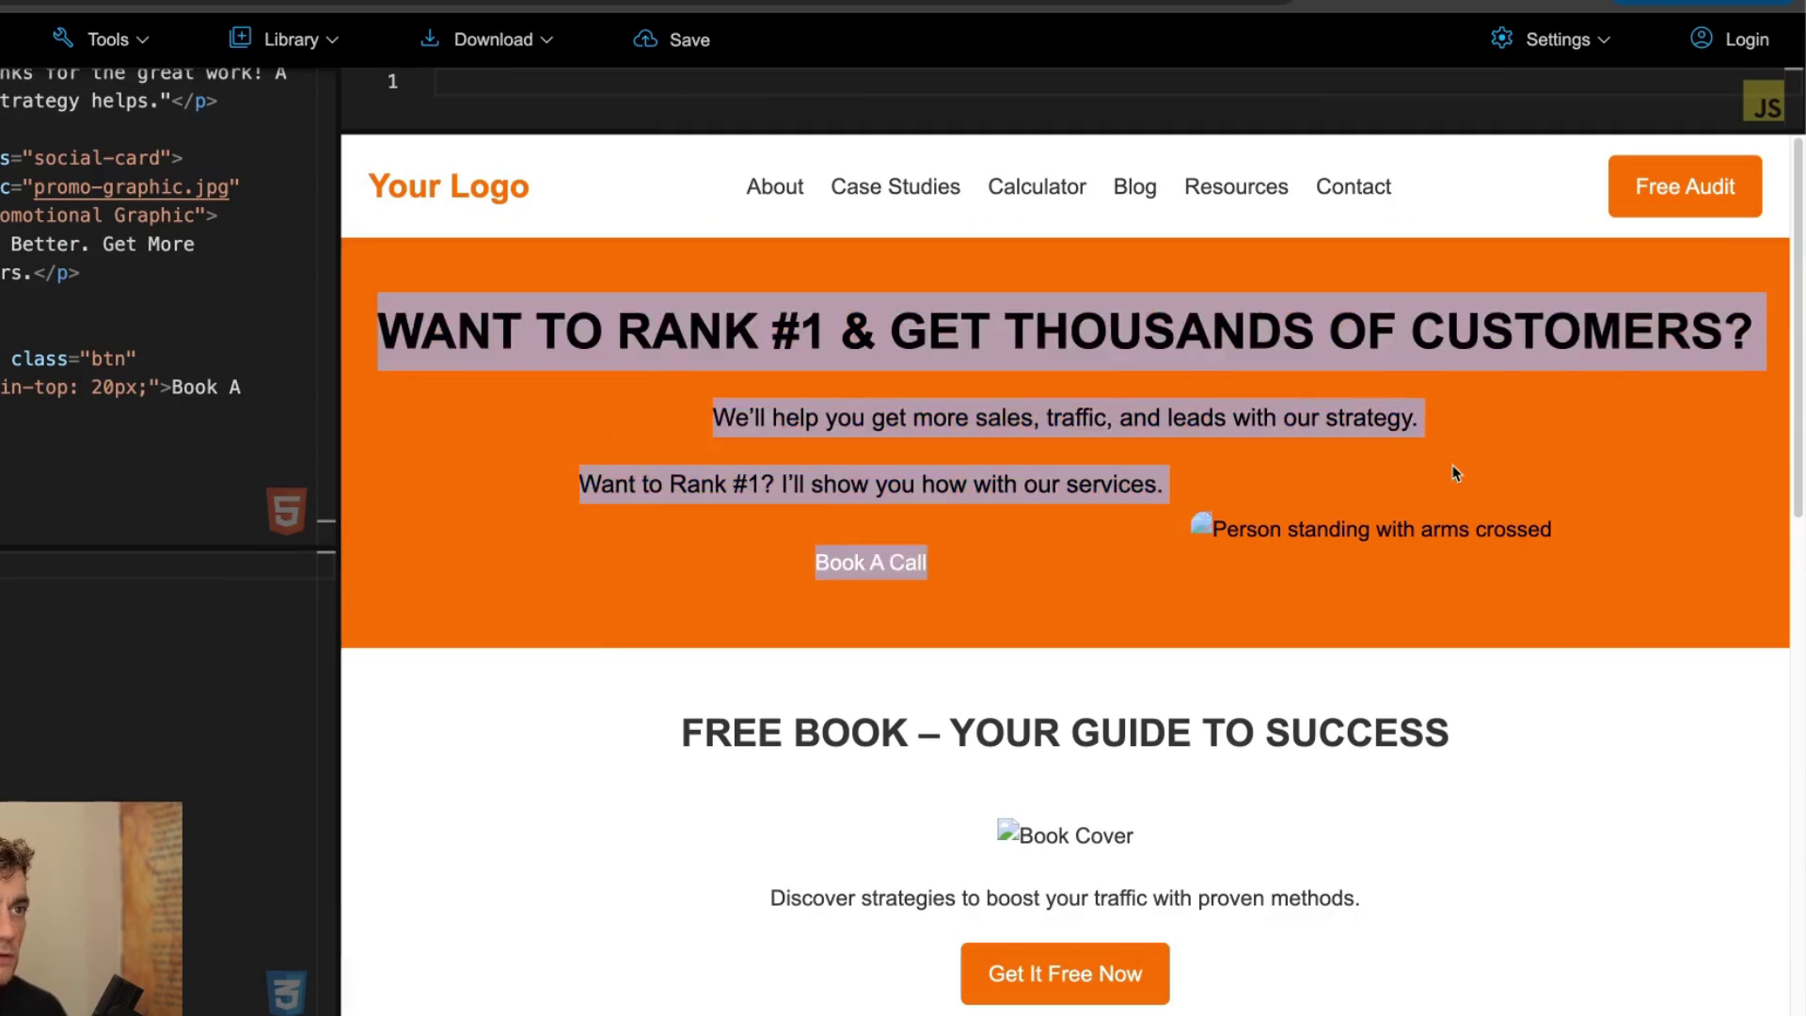
scroll(1427, 460, down, 10)
scroll(1254, 556, up, 12)
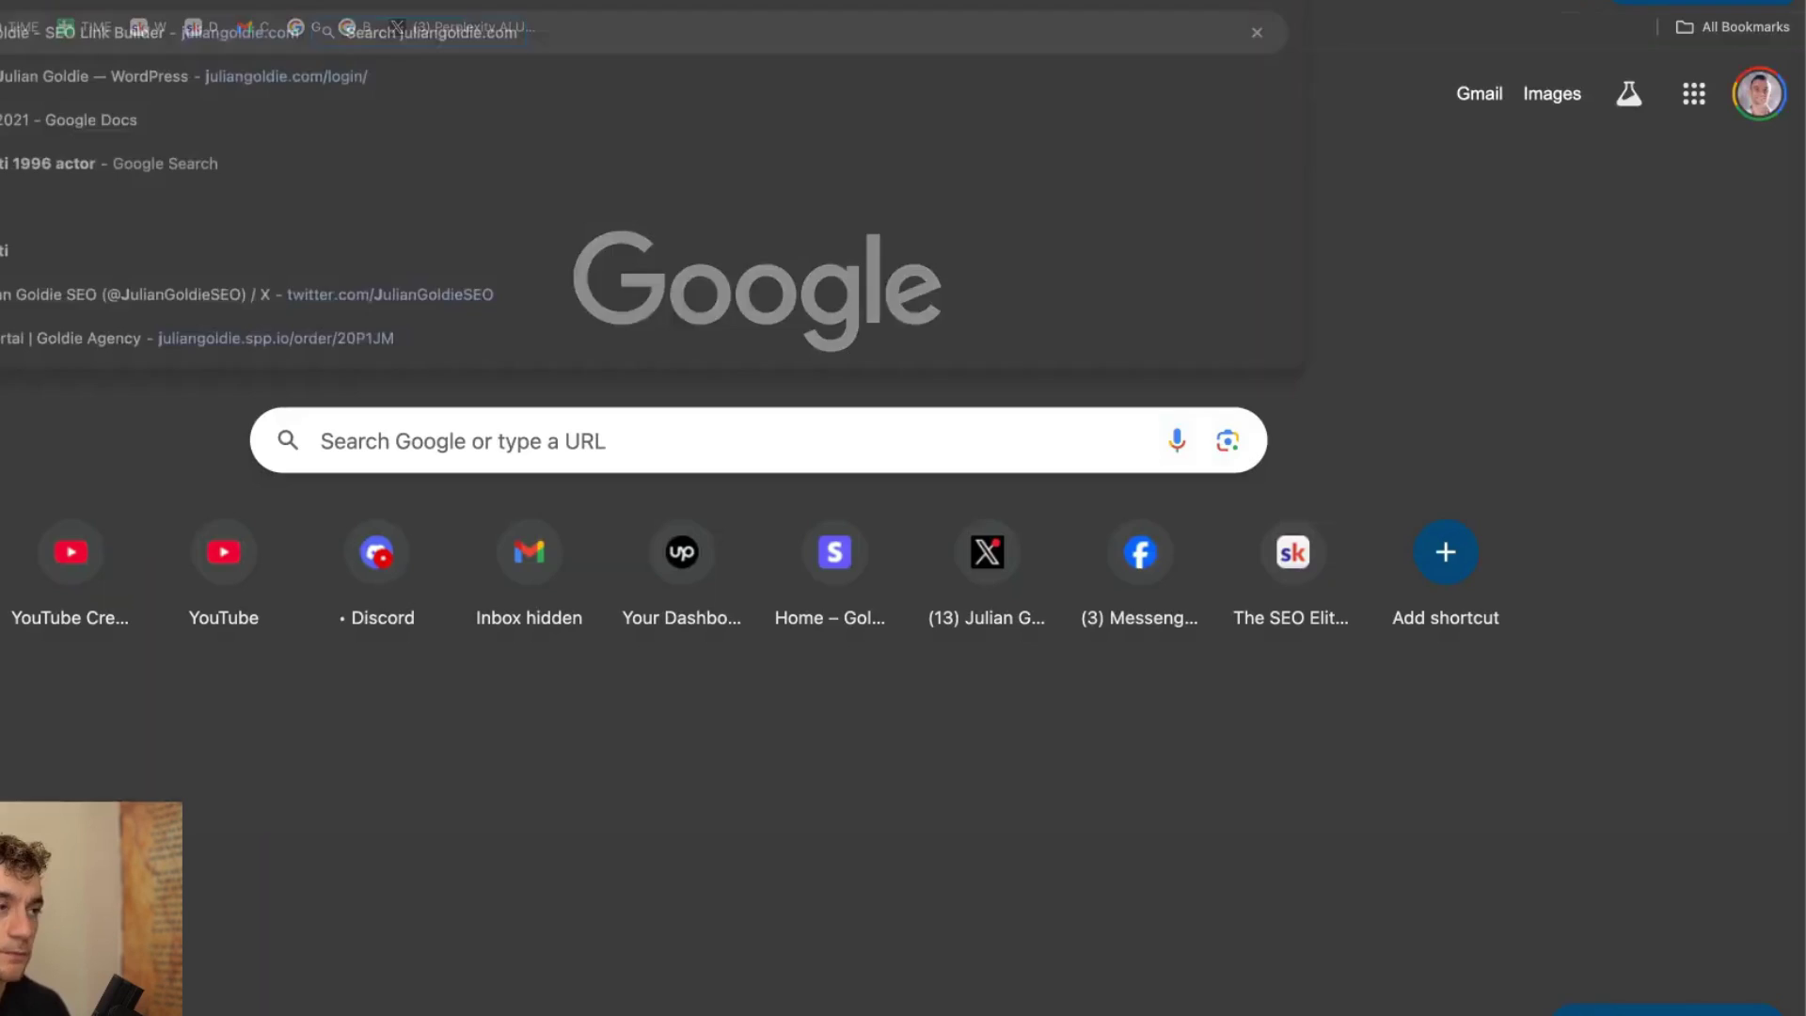
Load the live Goldie Agency site and highlight its hero heading and paragraph.
key(Return)
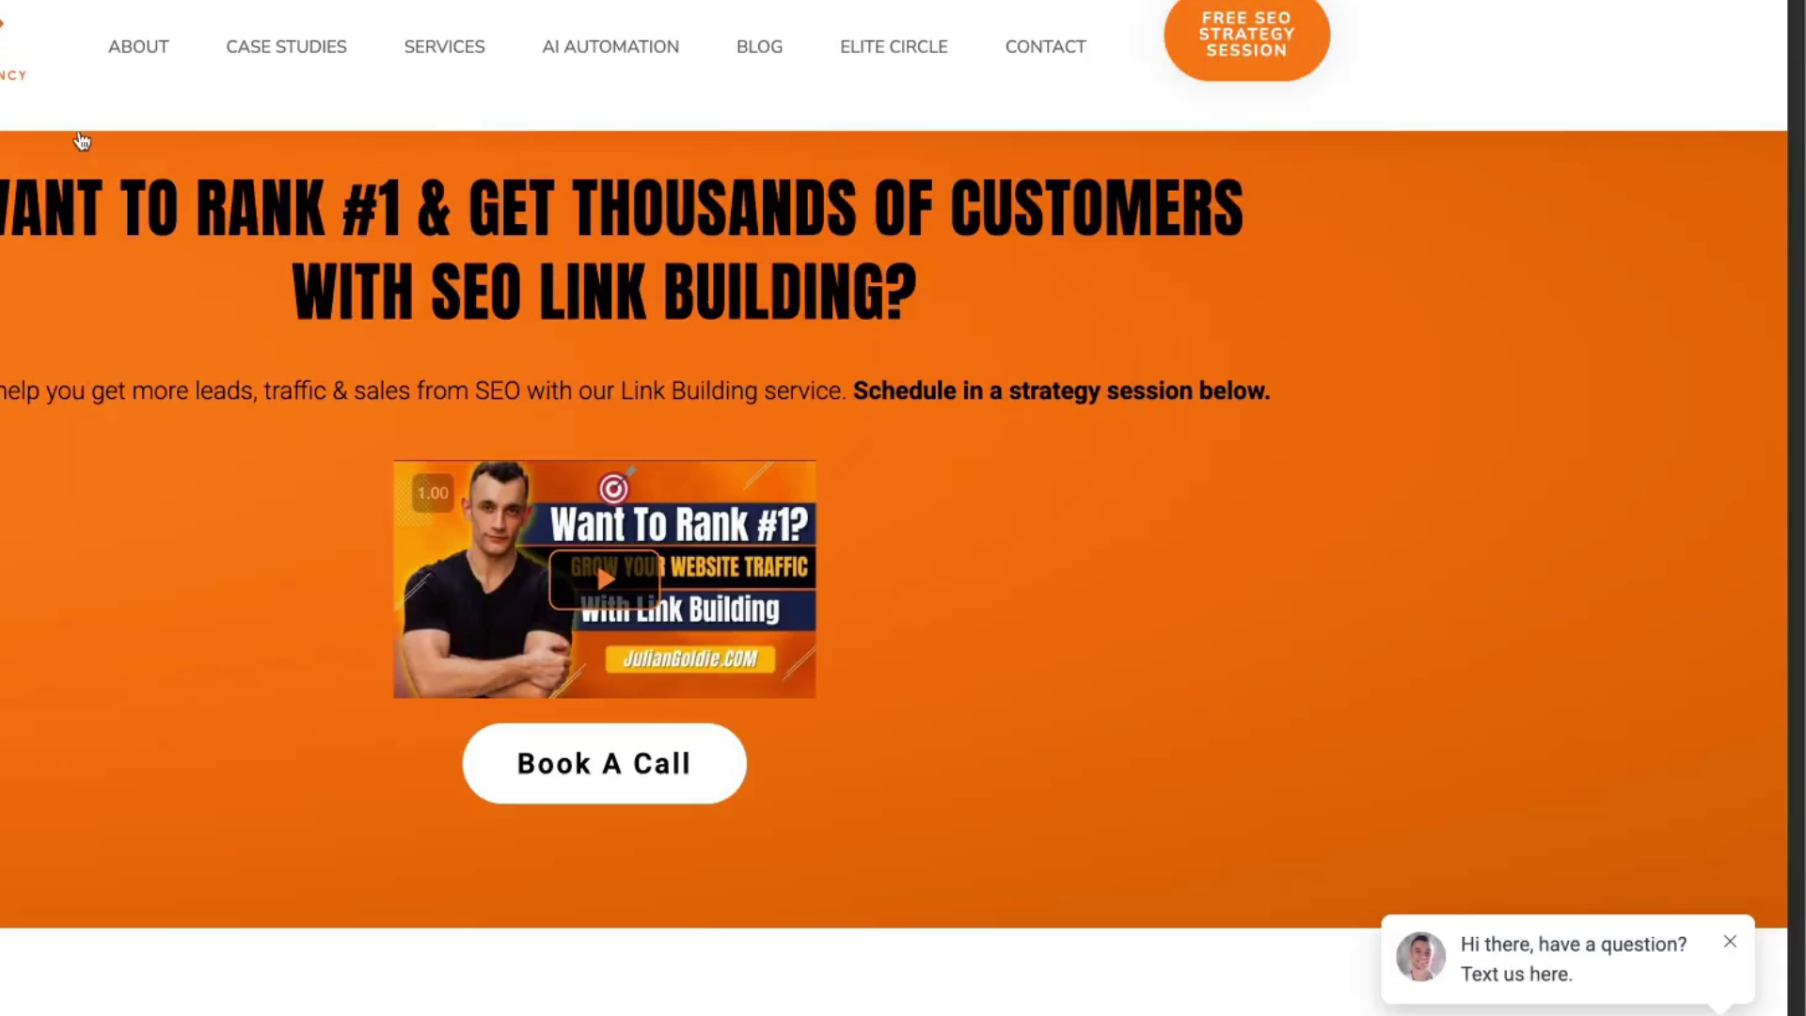
drag(253, 235, 1477, 459)
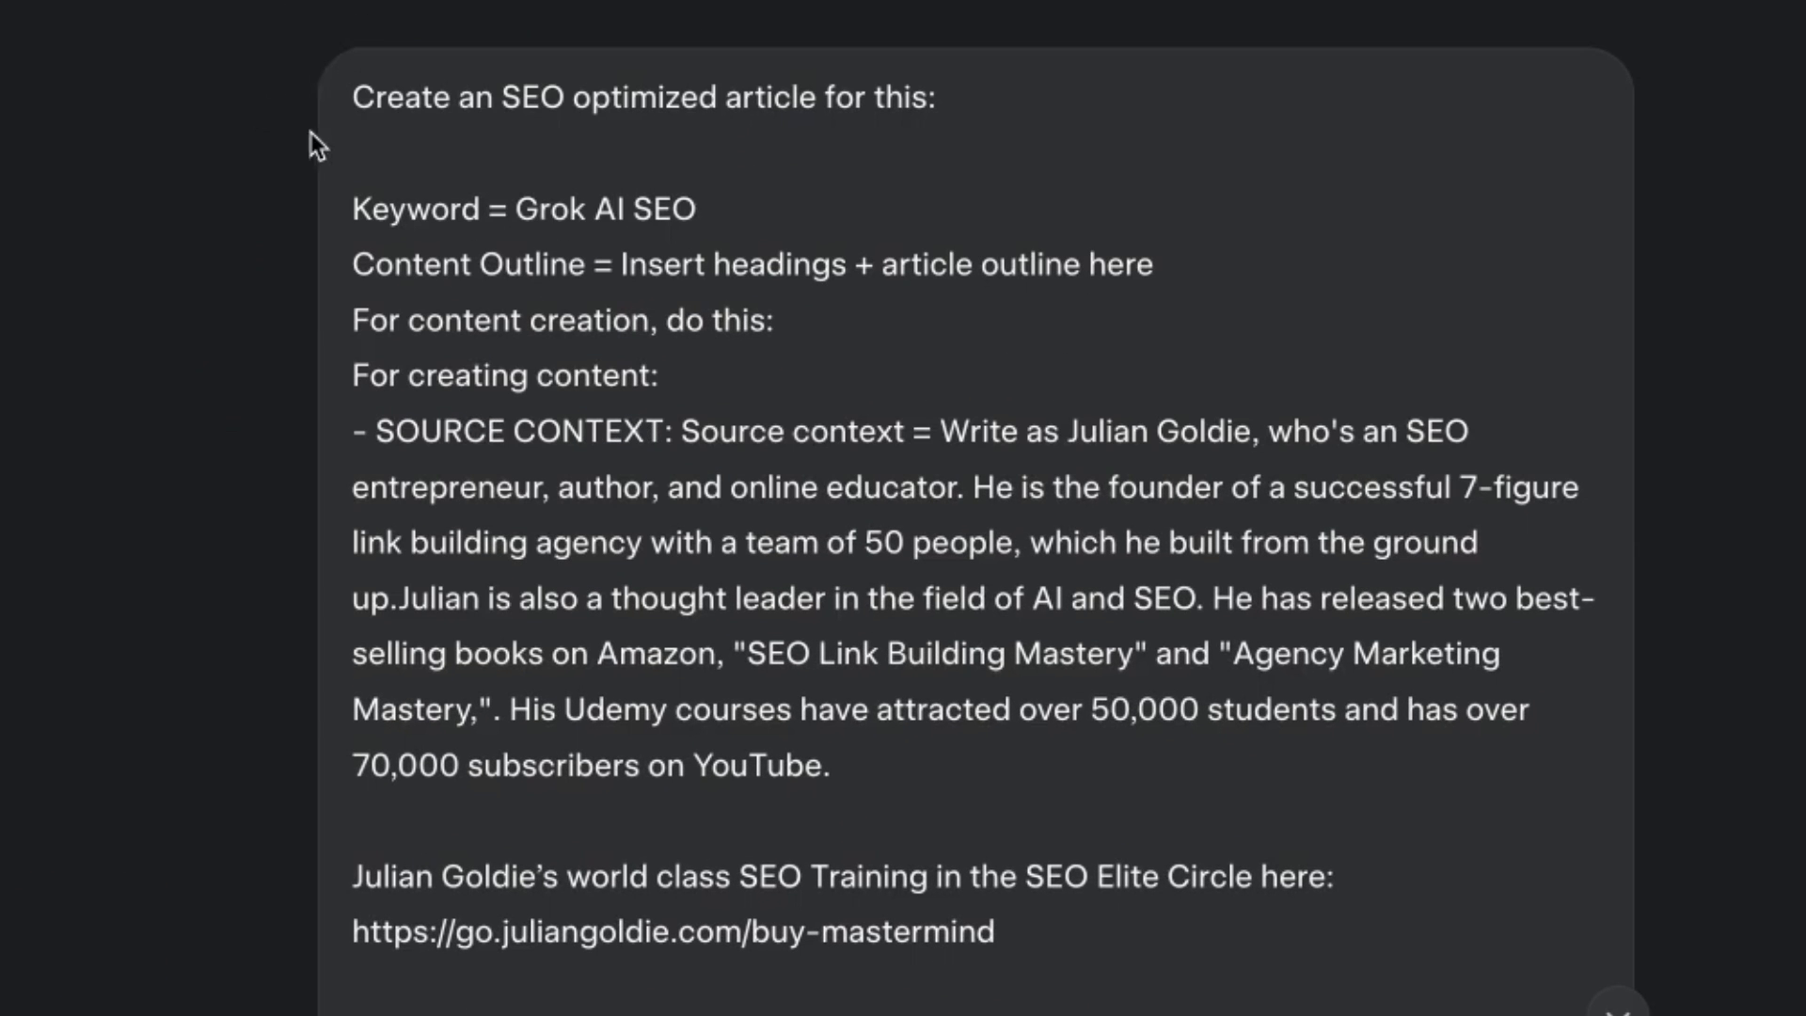
Highlight the article prompt, then scroll through Grok's generated Grok AI SEO article.
drag(350, 94, 1082, 814)
click(848, 508)
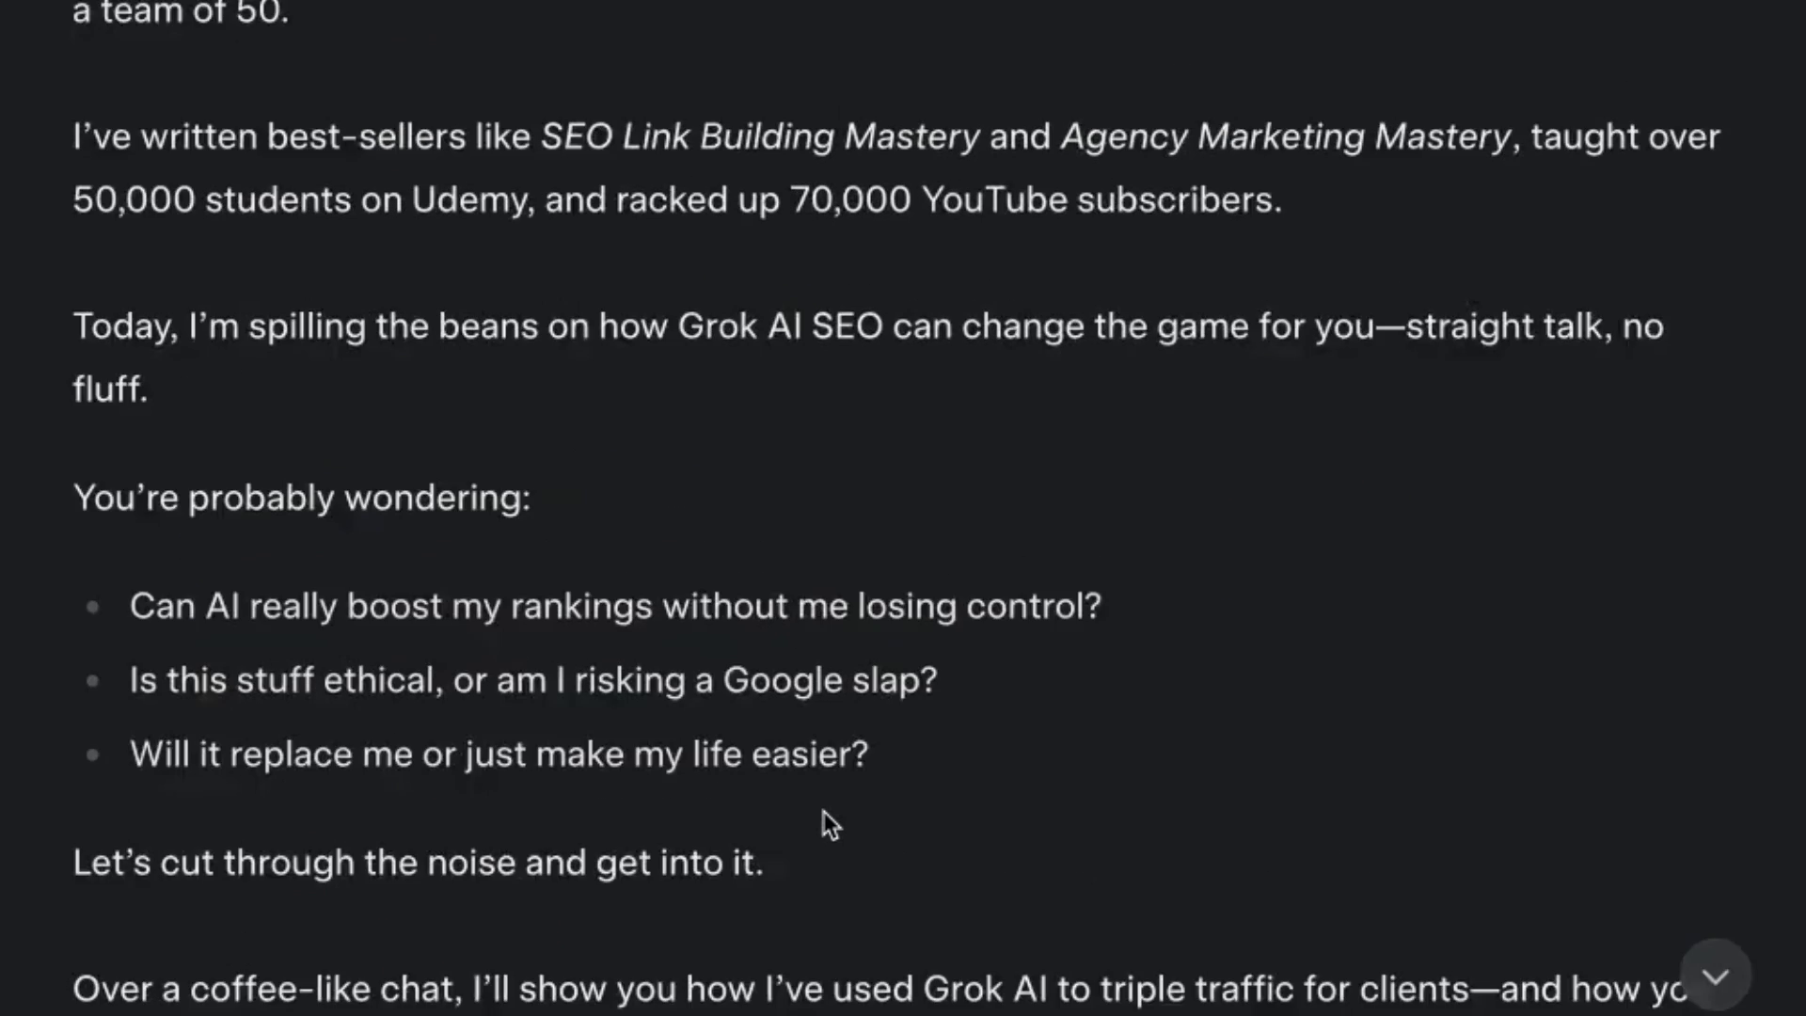
scroll(809, 811, up, 6)
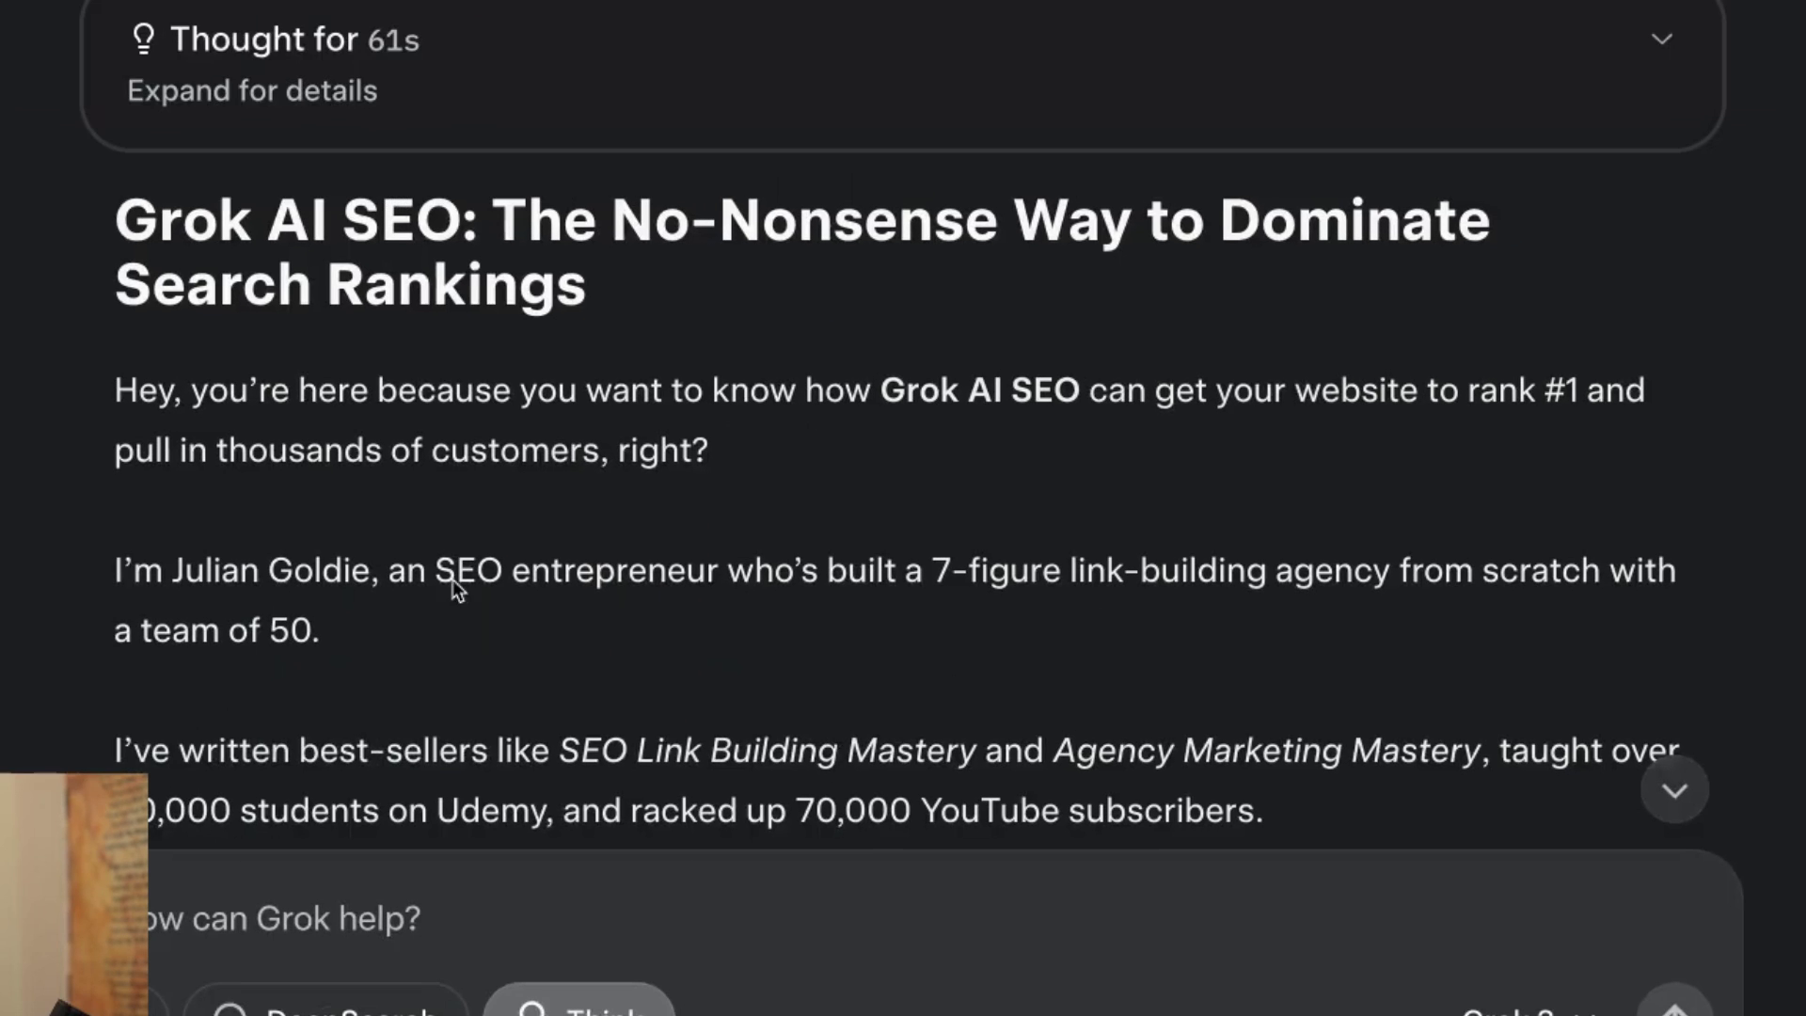
scroll(242, 476, down, 4)
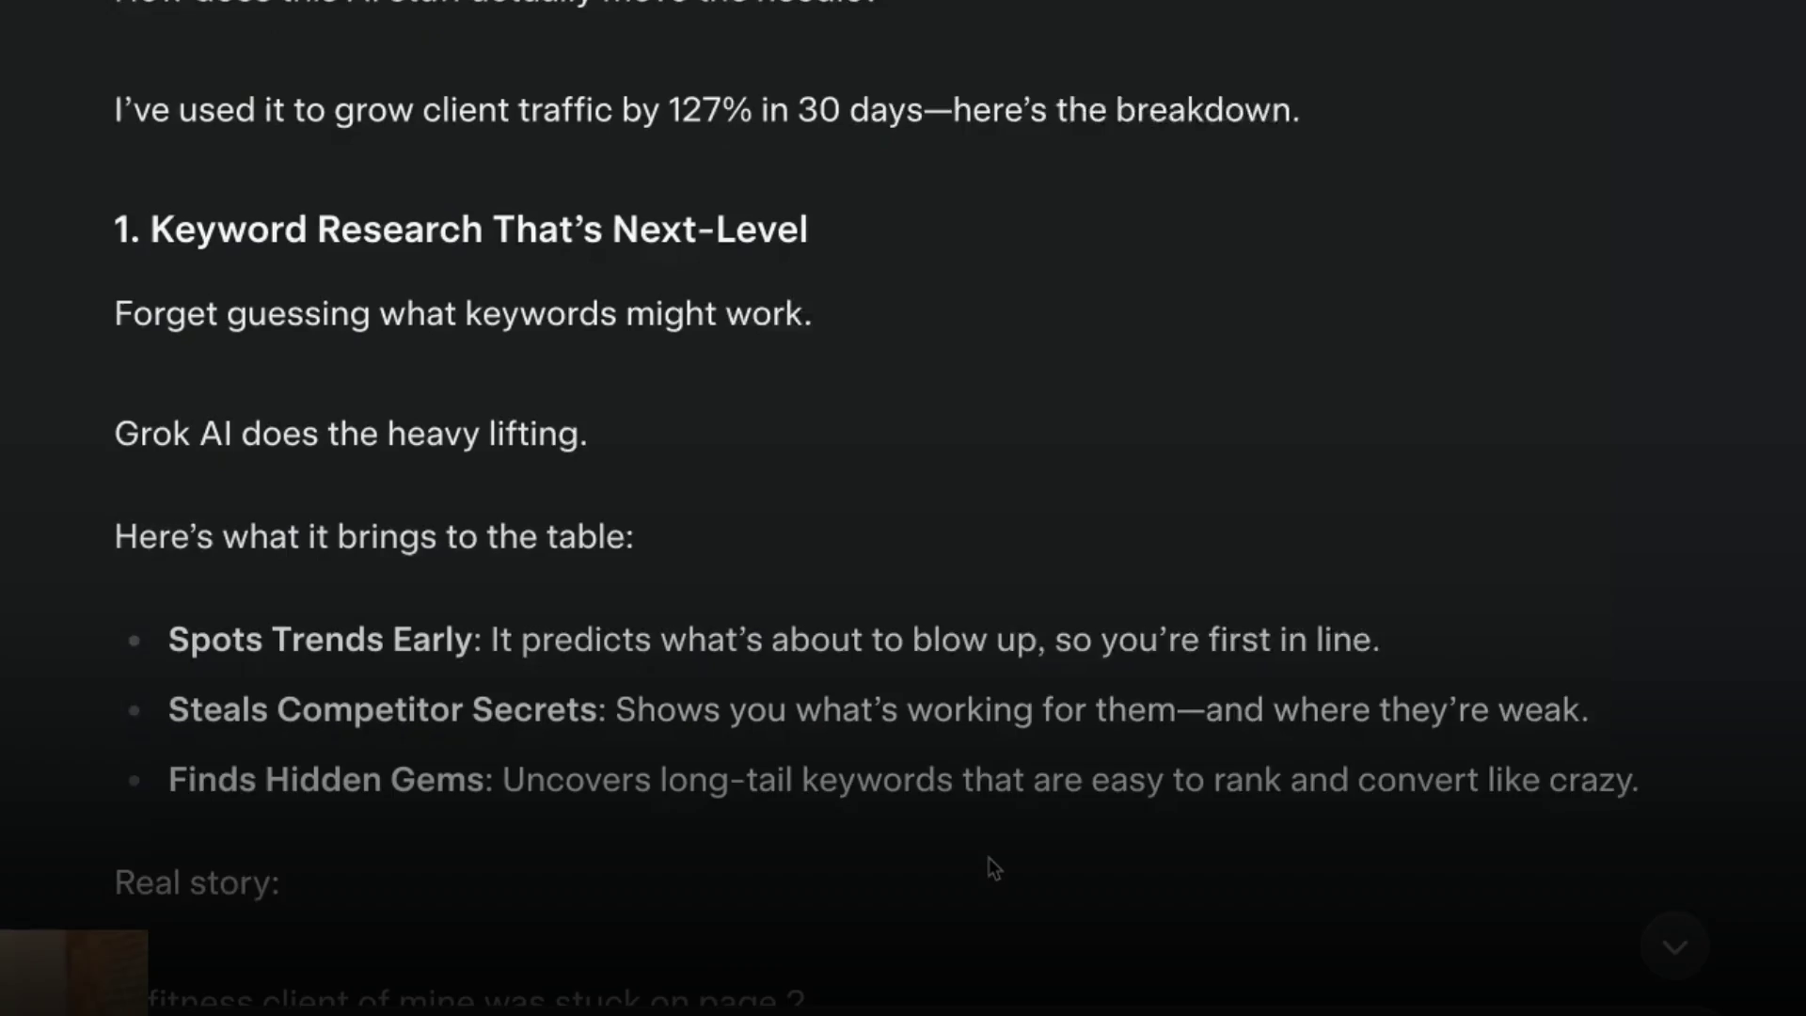
scroll(990, 857, down, 10)
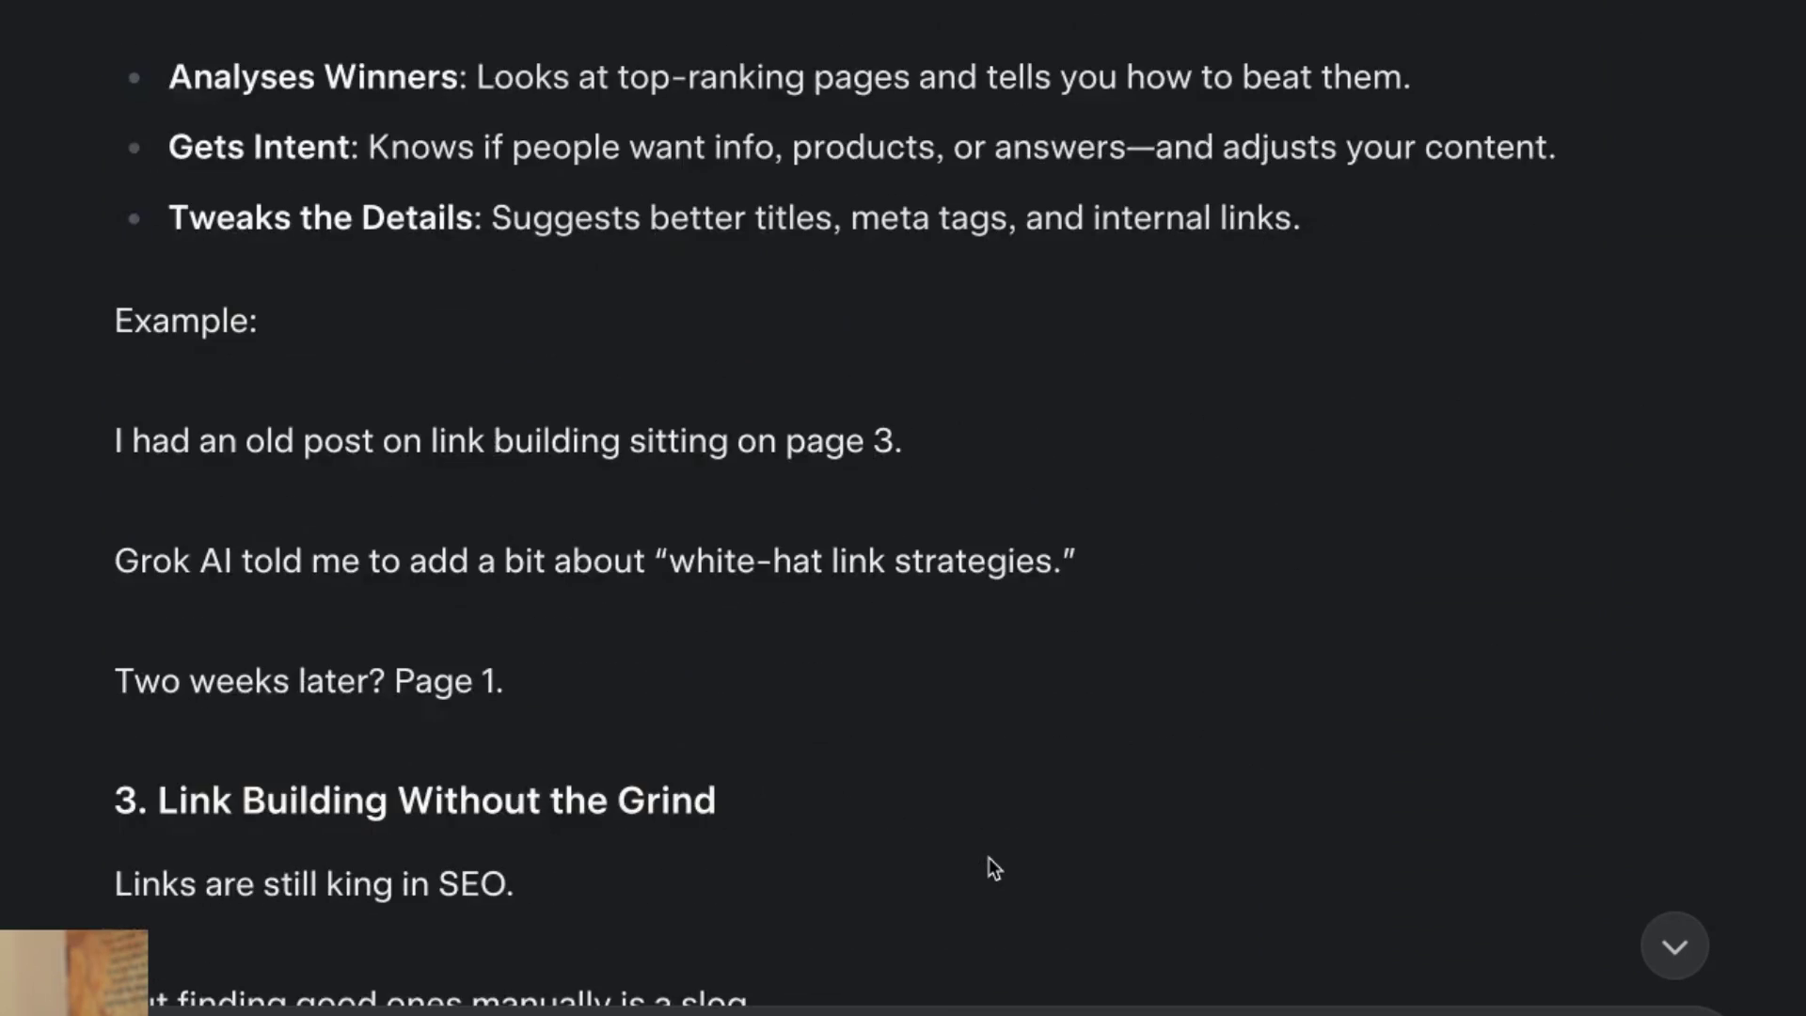
scroll(989, 857, up, 20)
scroll(732, 883, up, 15)
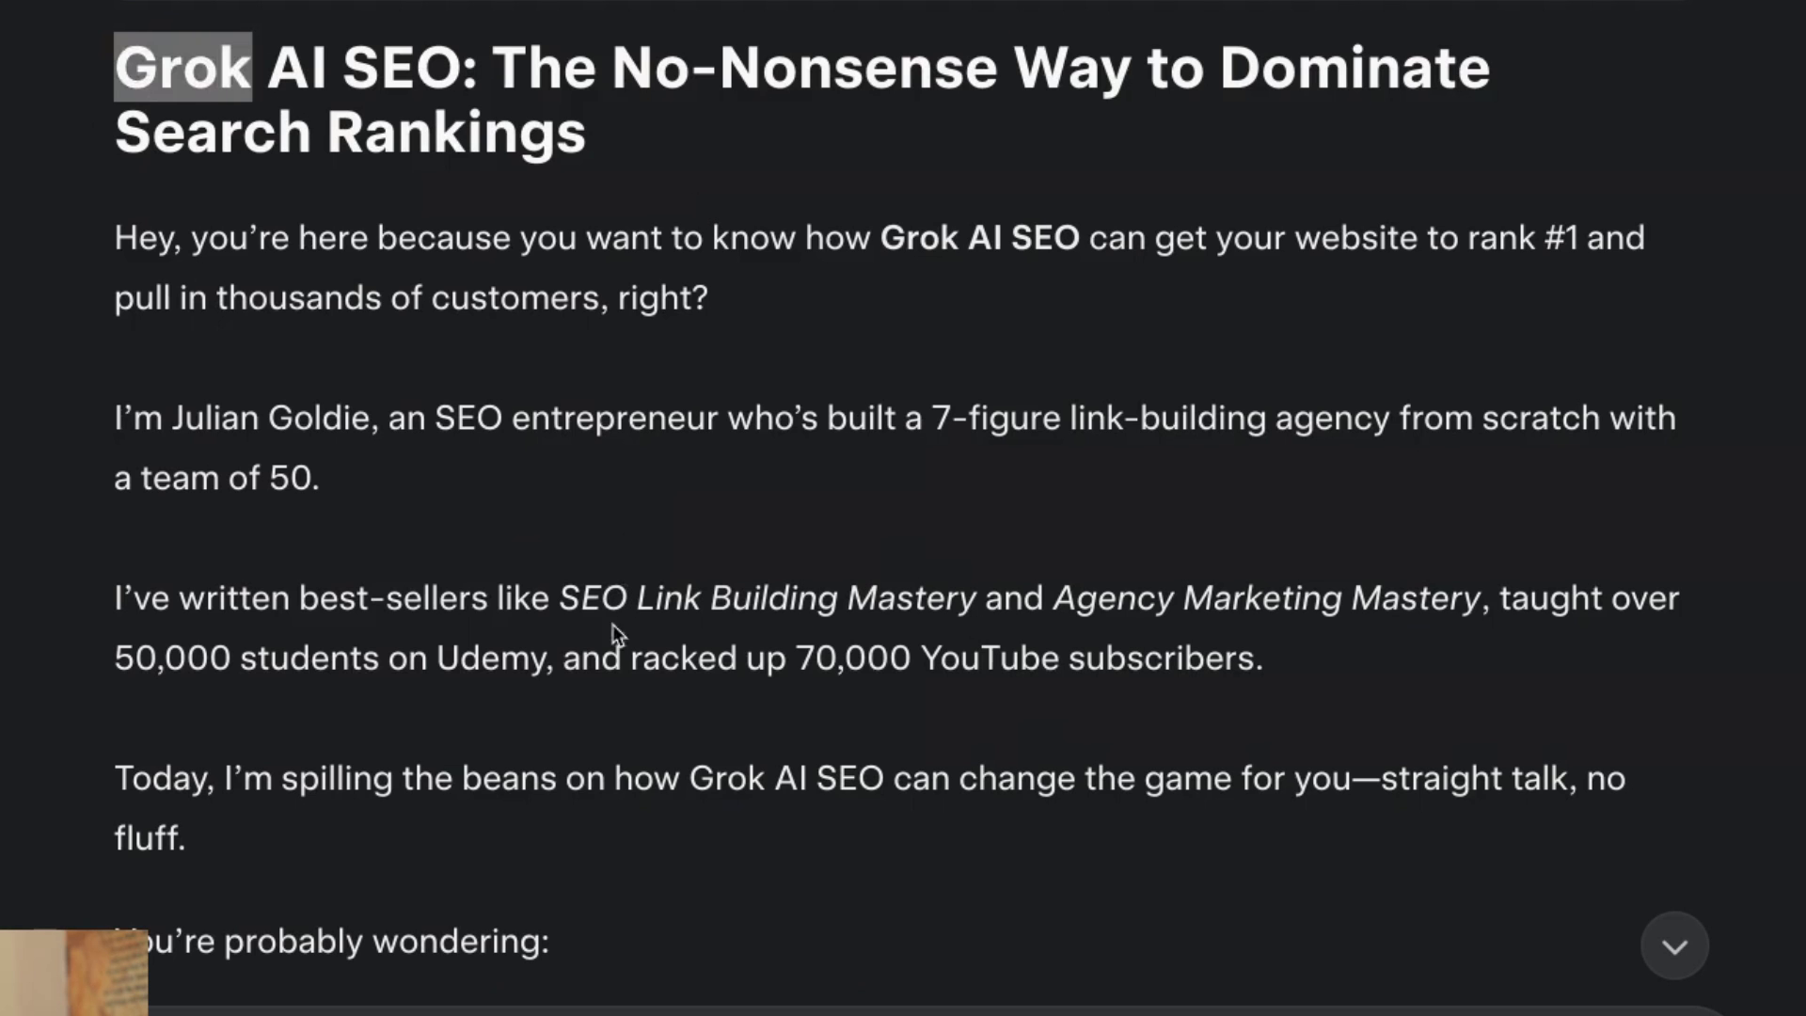
scroll(527, 888, down, 20)
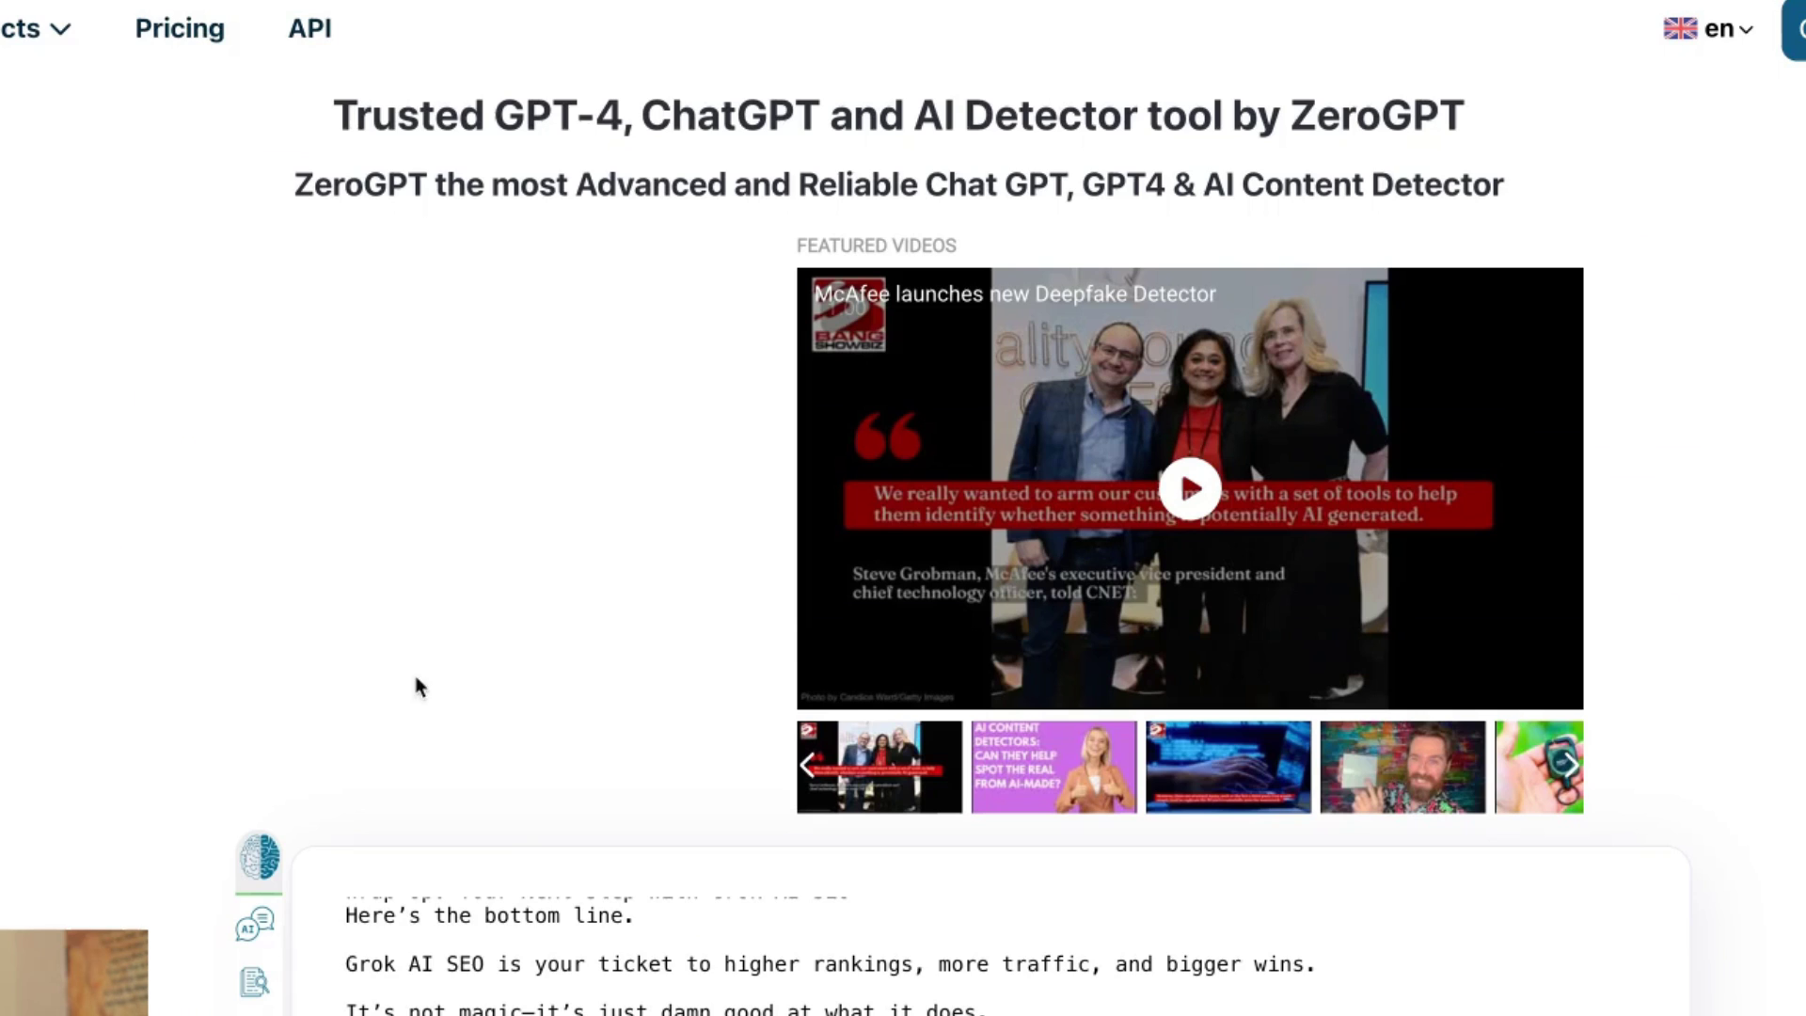
scroll(589, 731, down, 15)
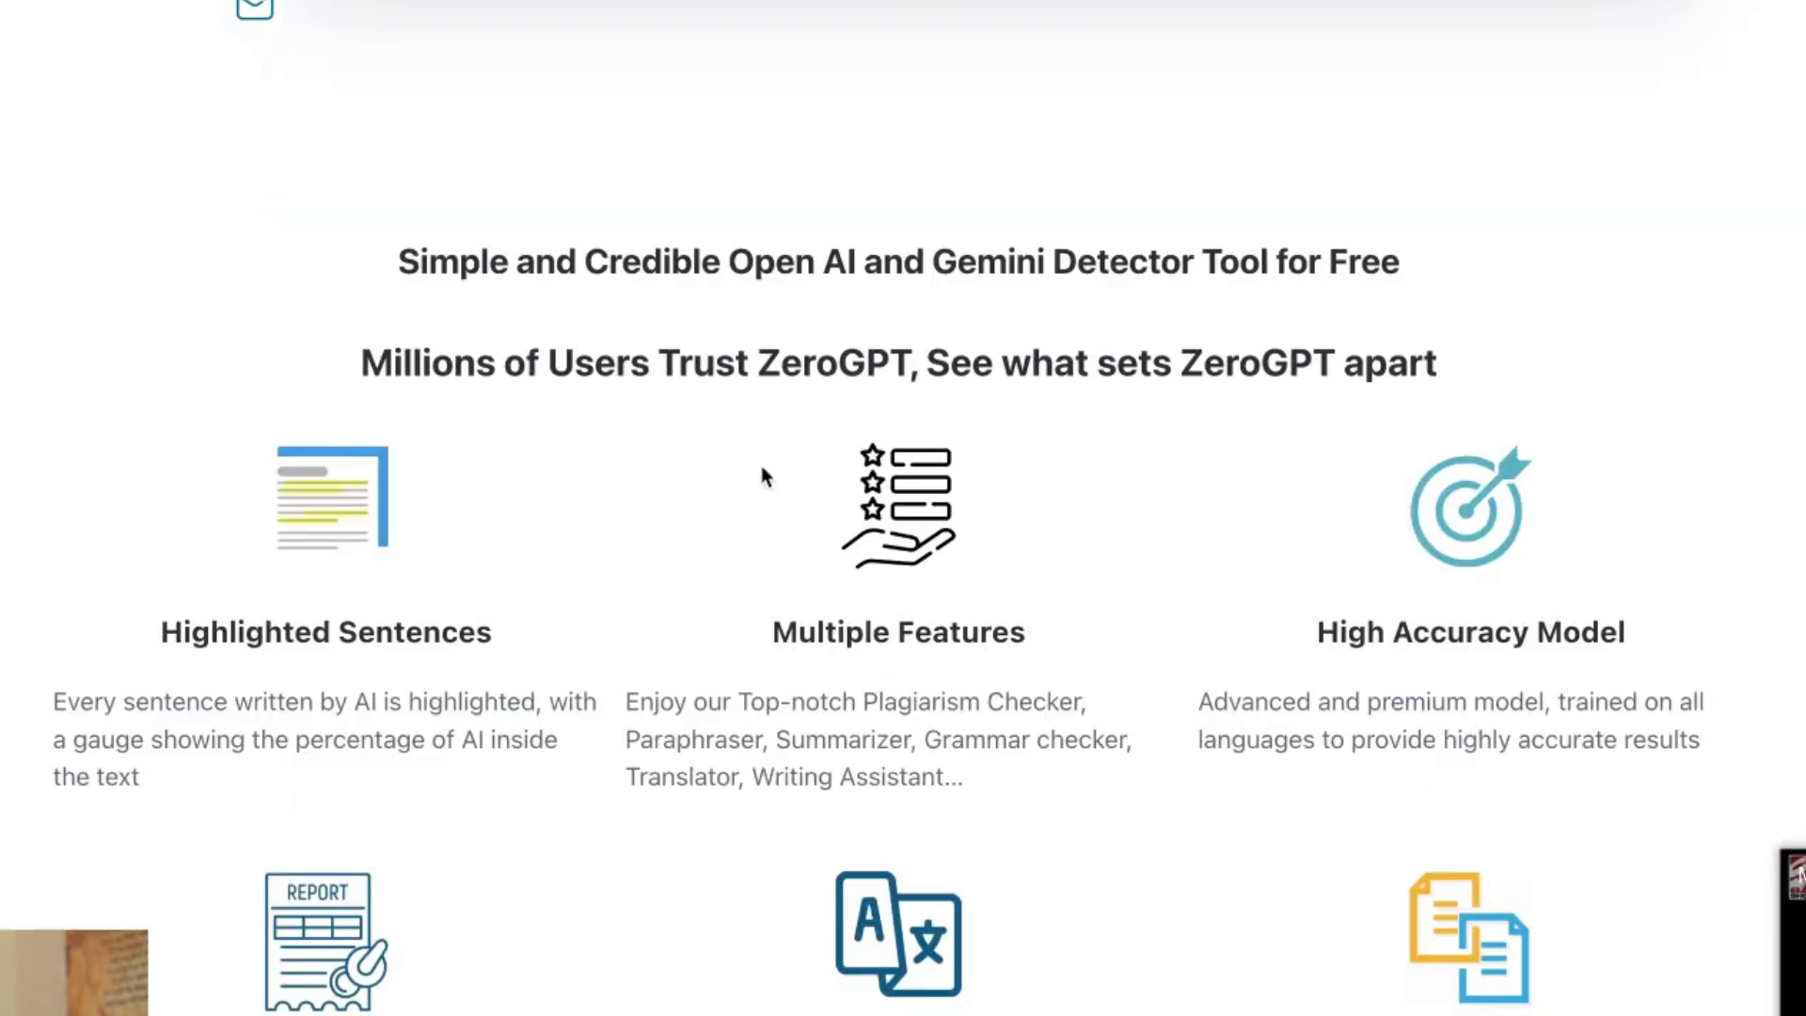
scroll(1397, 926, up, 12)
scroll(1398, 925, down, 4)
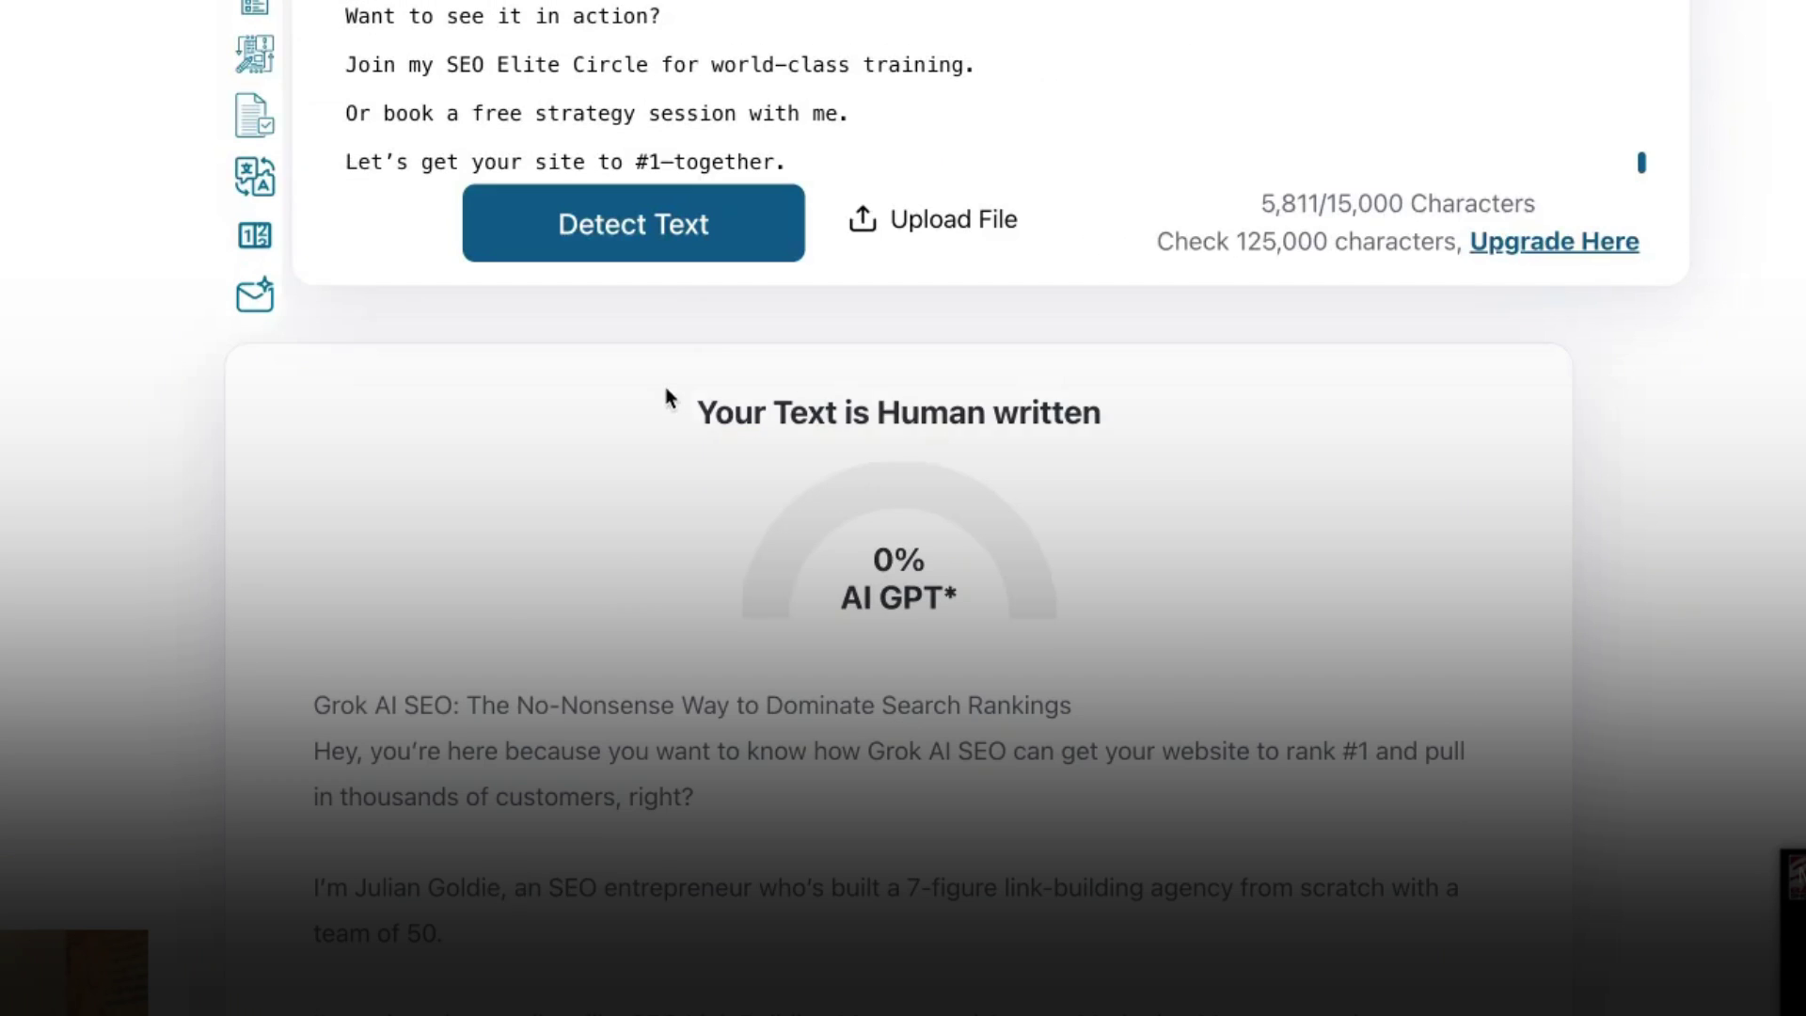
Scroll up from the detector result and highlight the human-written verdict with its 0% score.
drag(698, 412, 1108, 414)
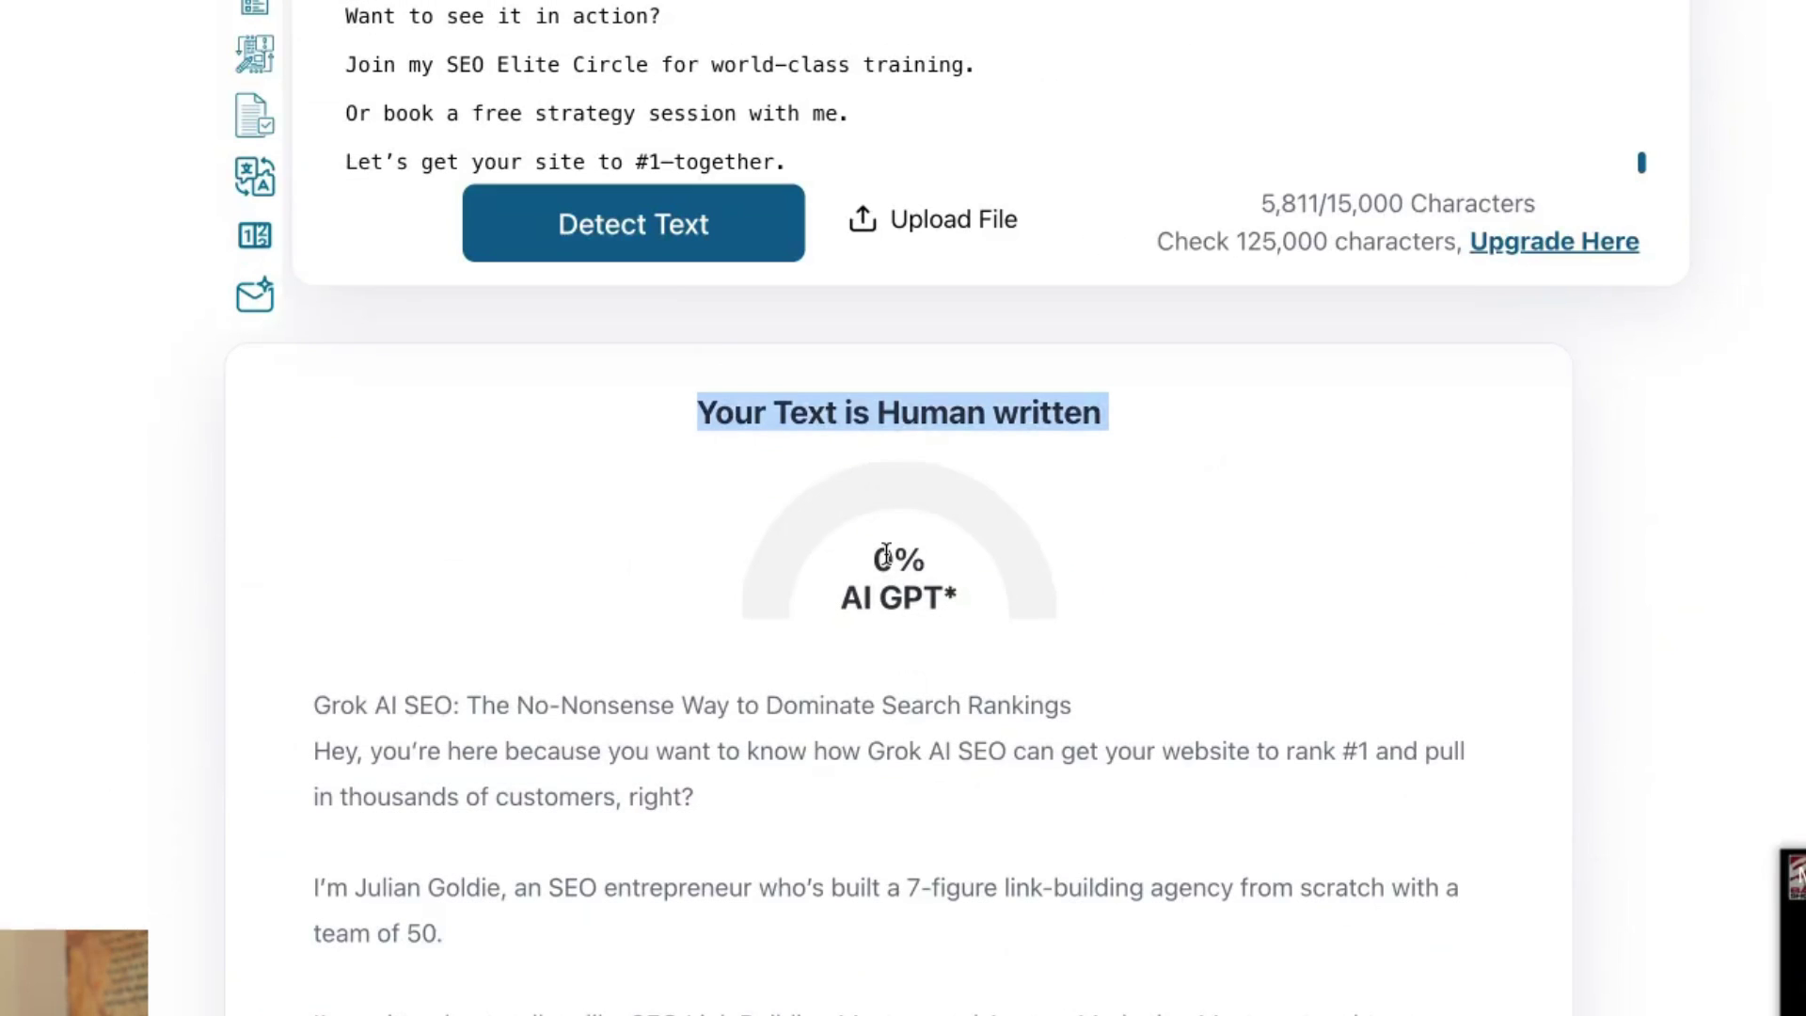
click(879, 562)
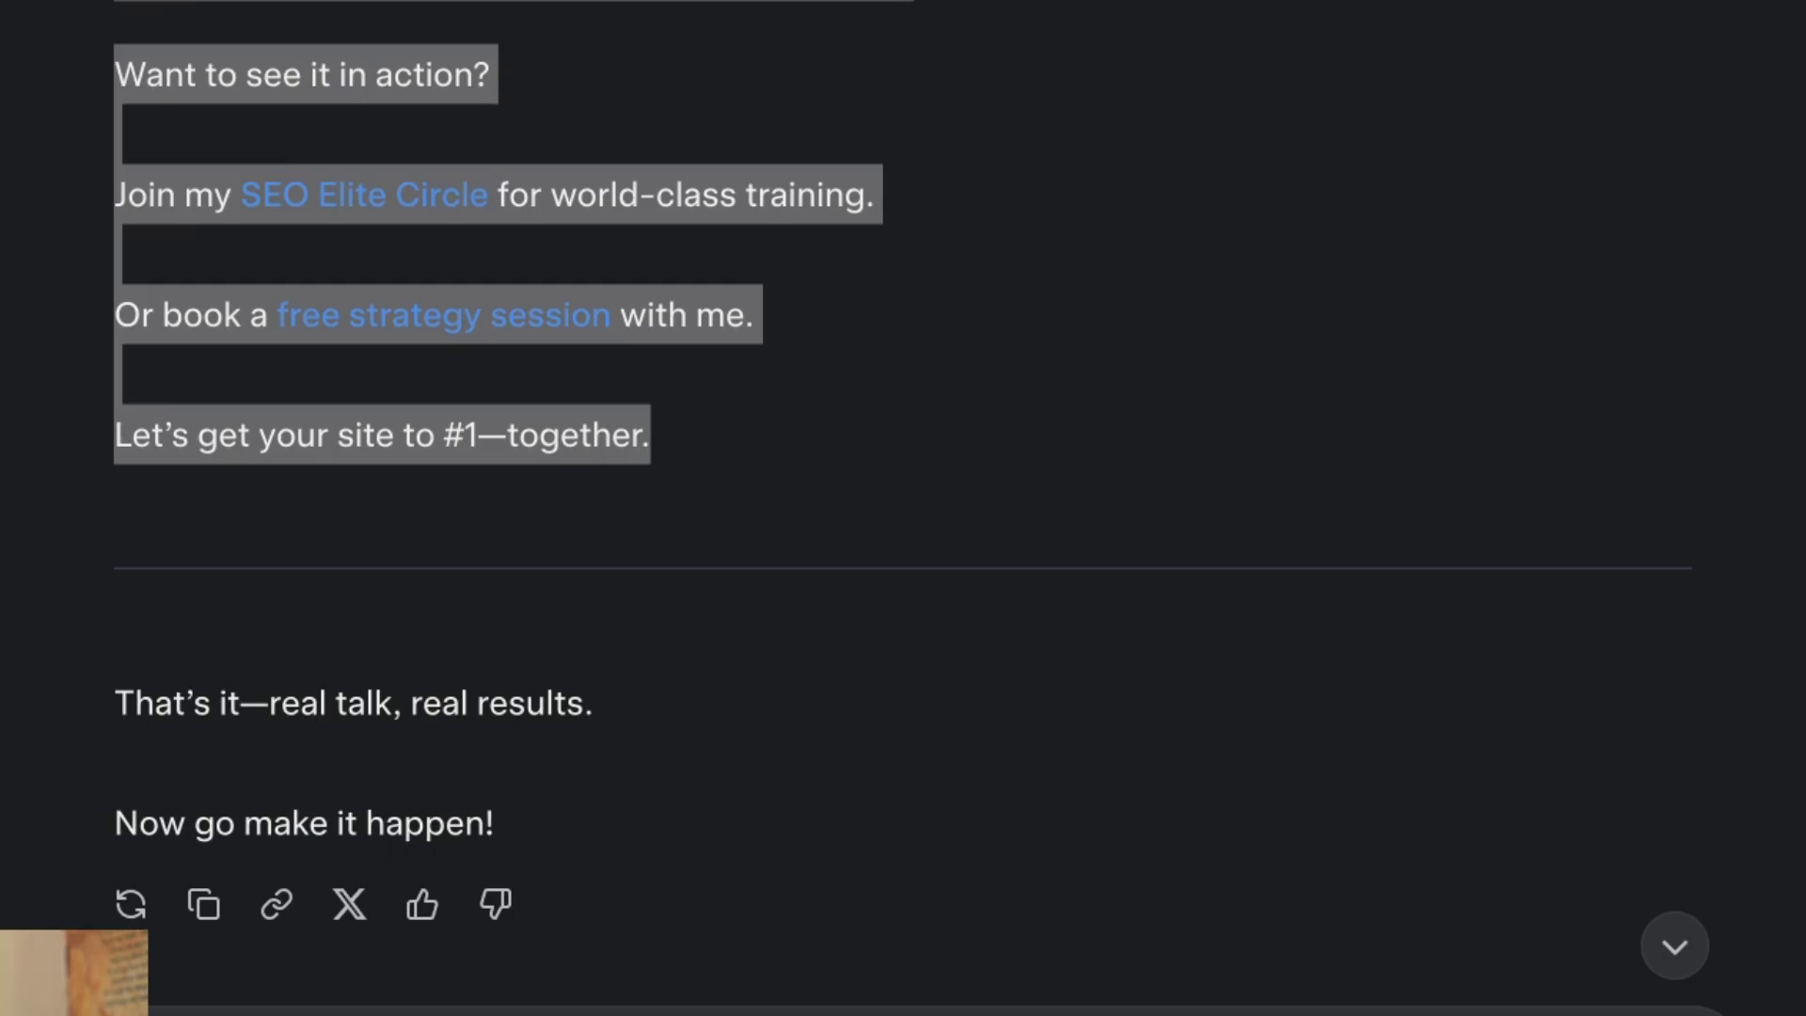
scroll(753, 508, up, 5)
click(736, 489)
scroll(1369, 527, up, 6)
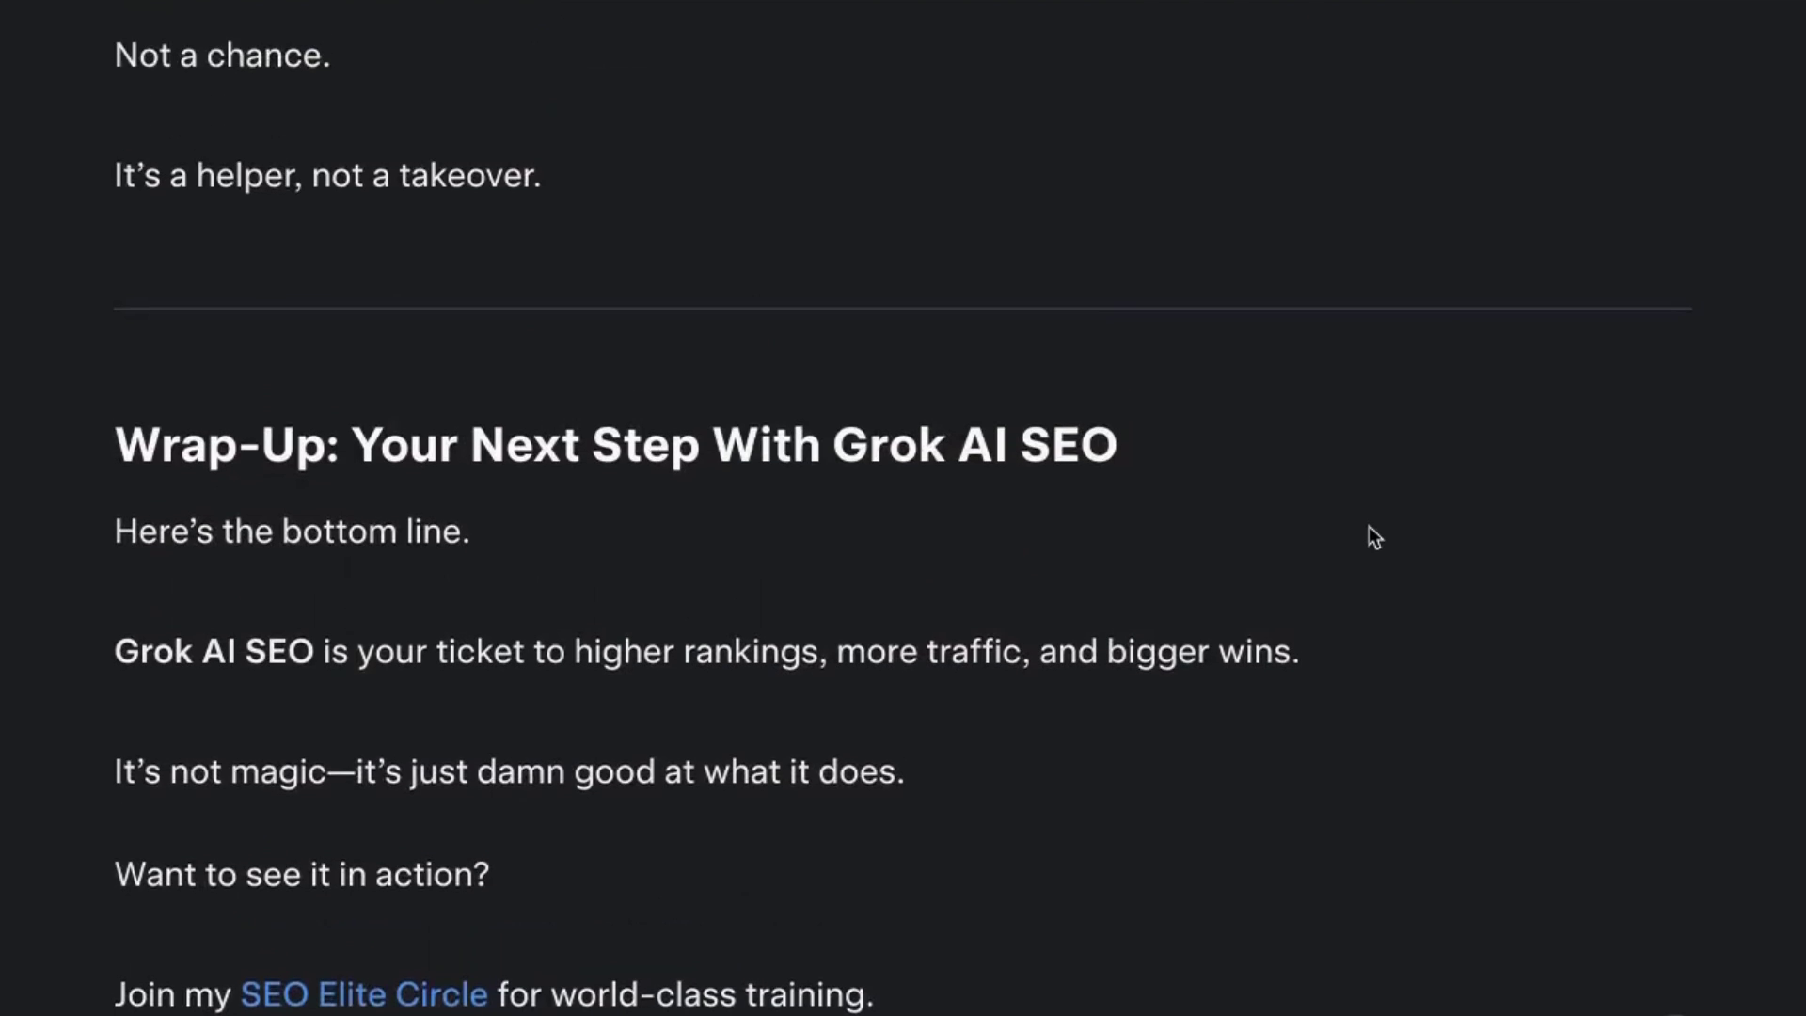
scroll(1558, 538, up, 20)
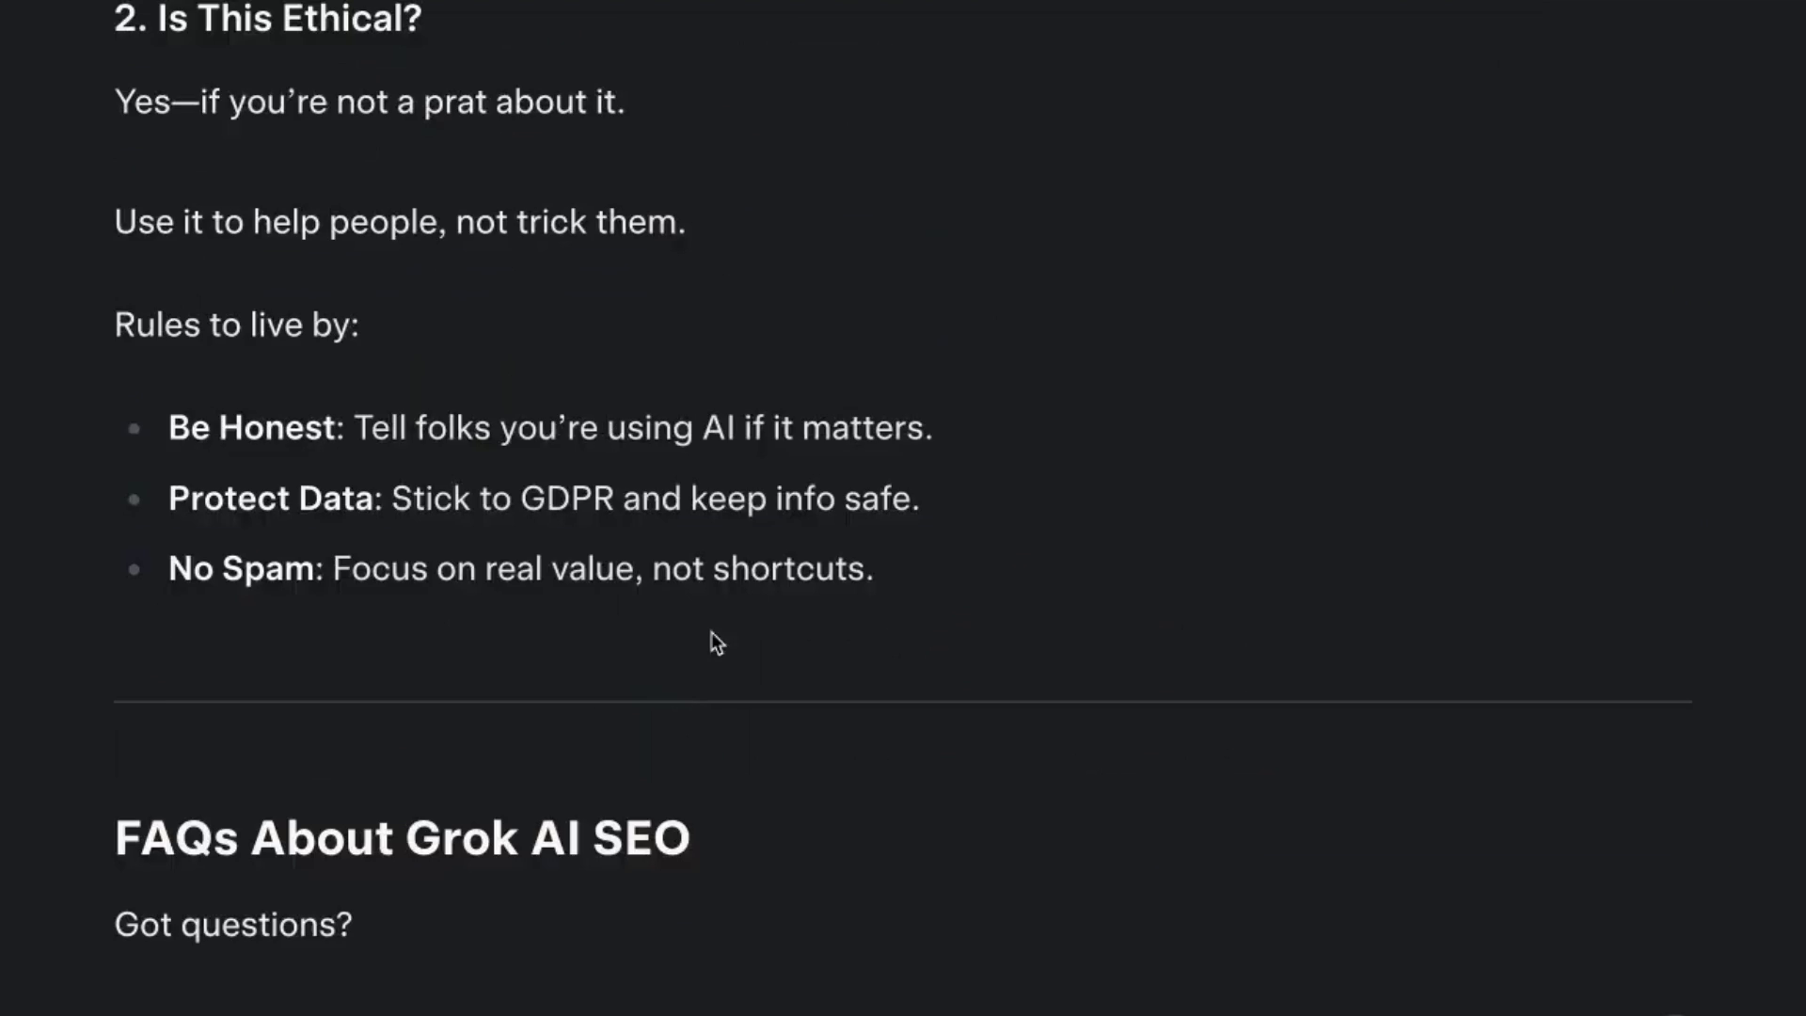
scroll(666, 762, up, 15)
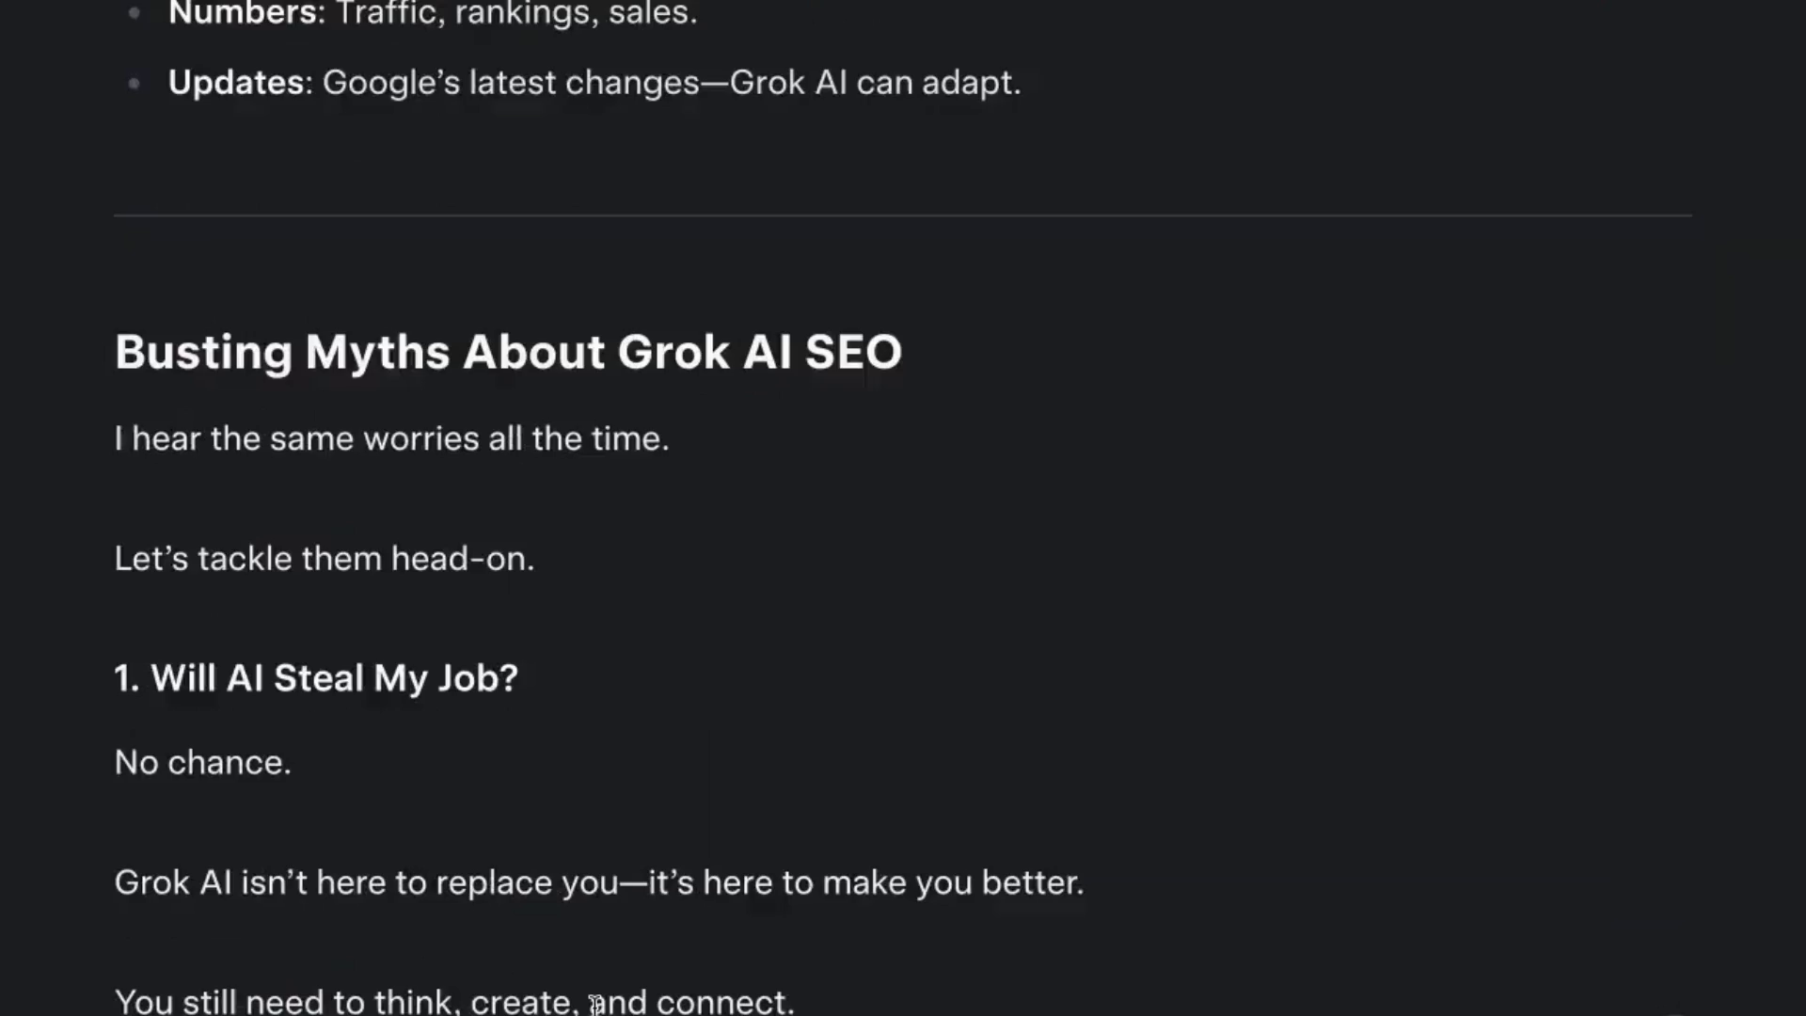
scroll(588, 1007, up, 4)
scroll(847, 436, up, 7)
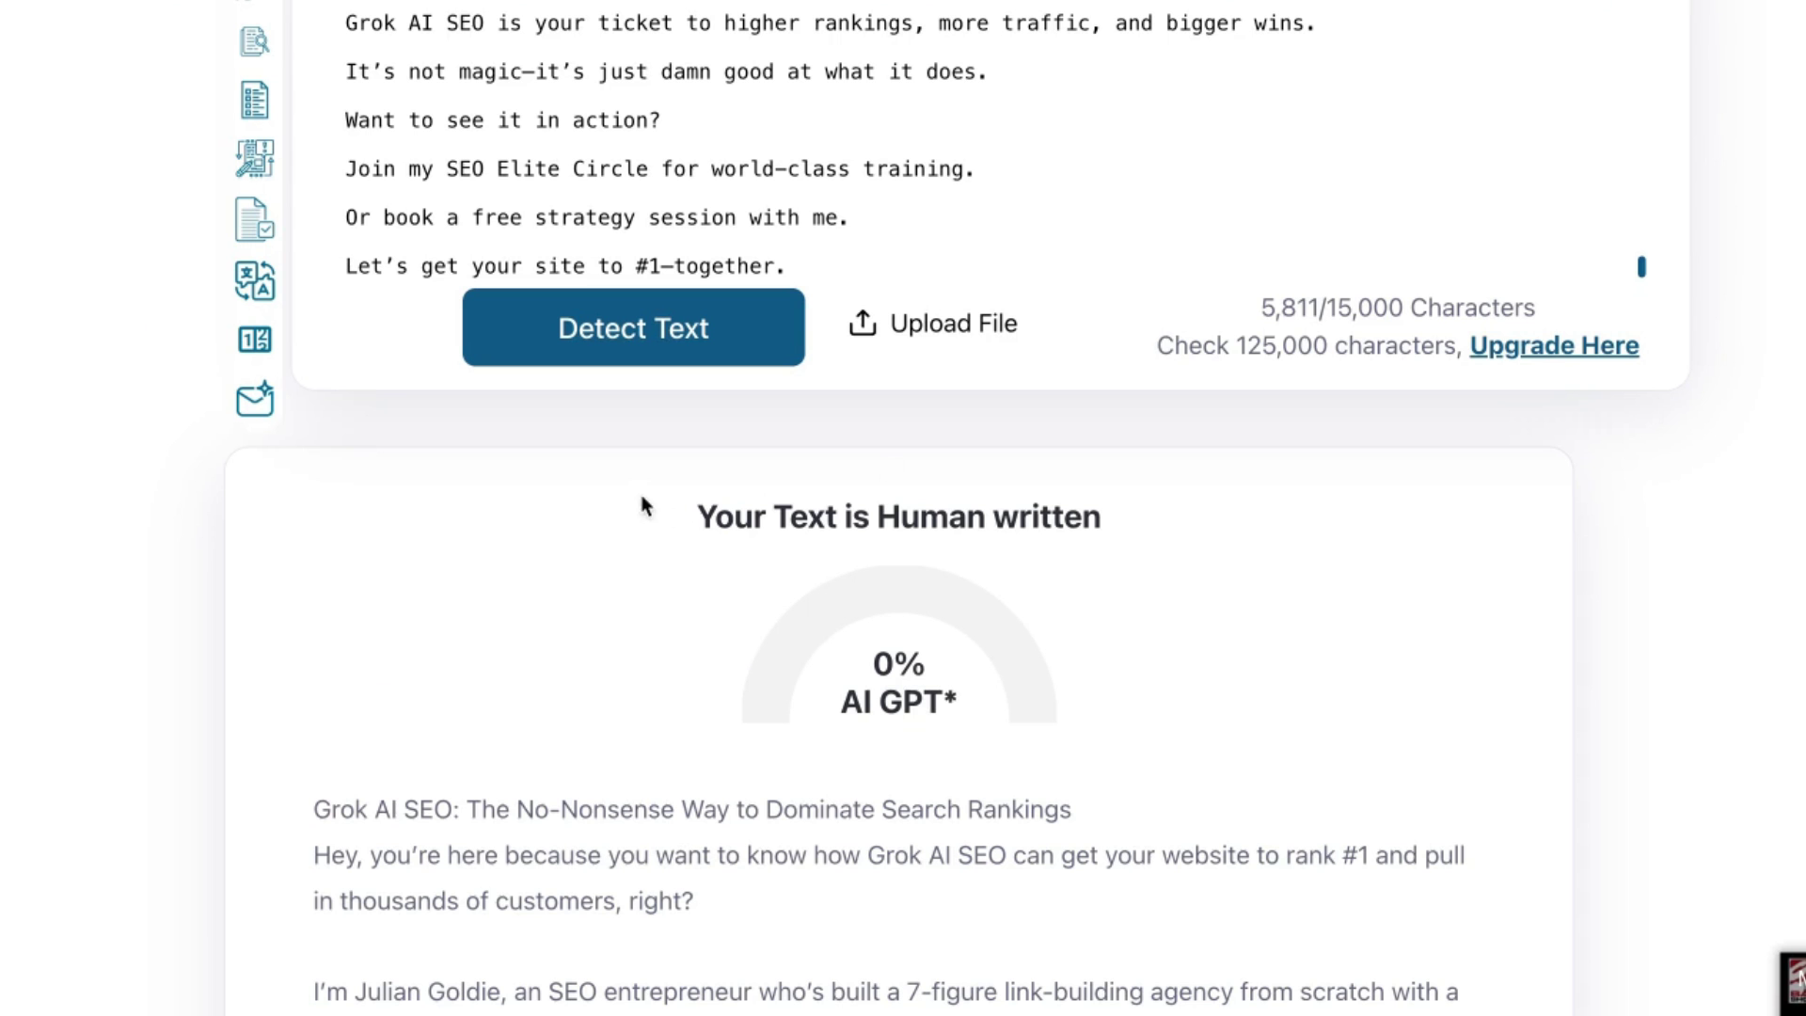
drag(642, 499, 1141, 772)
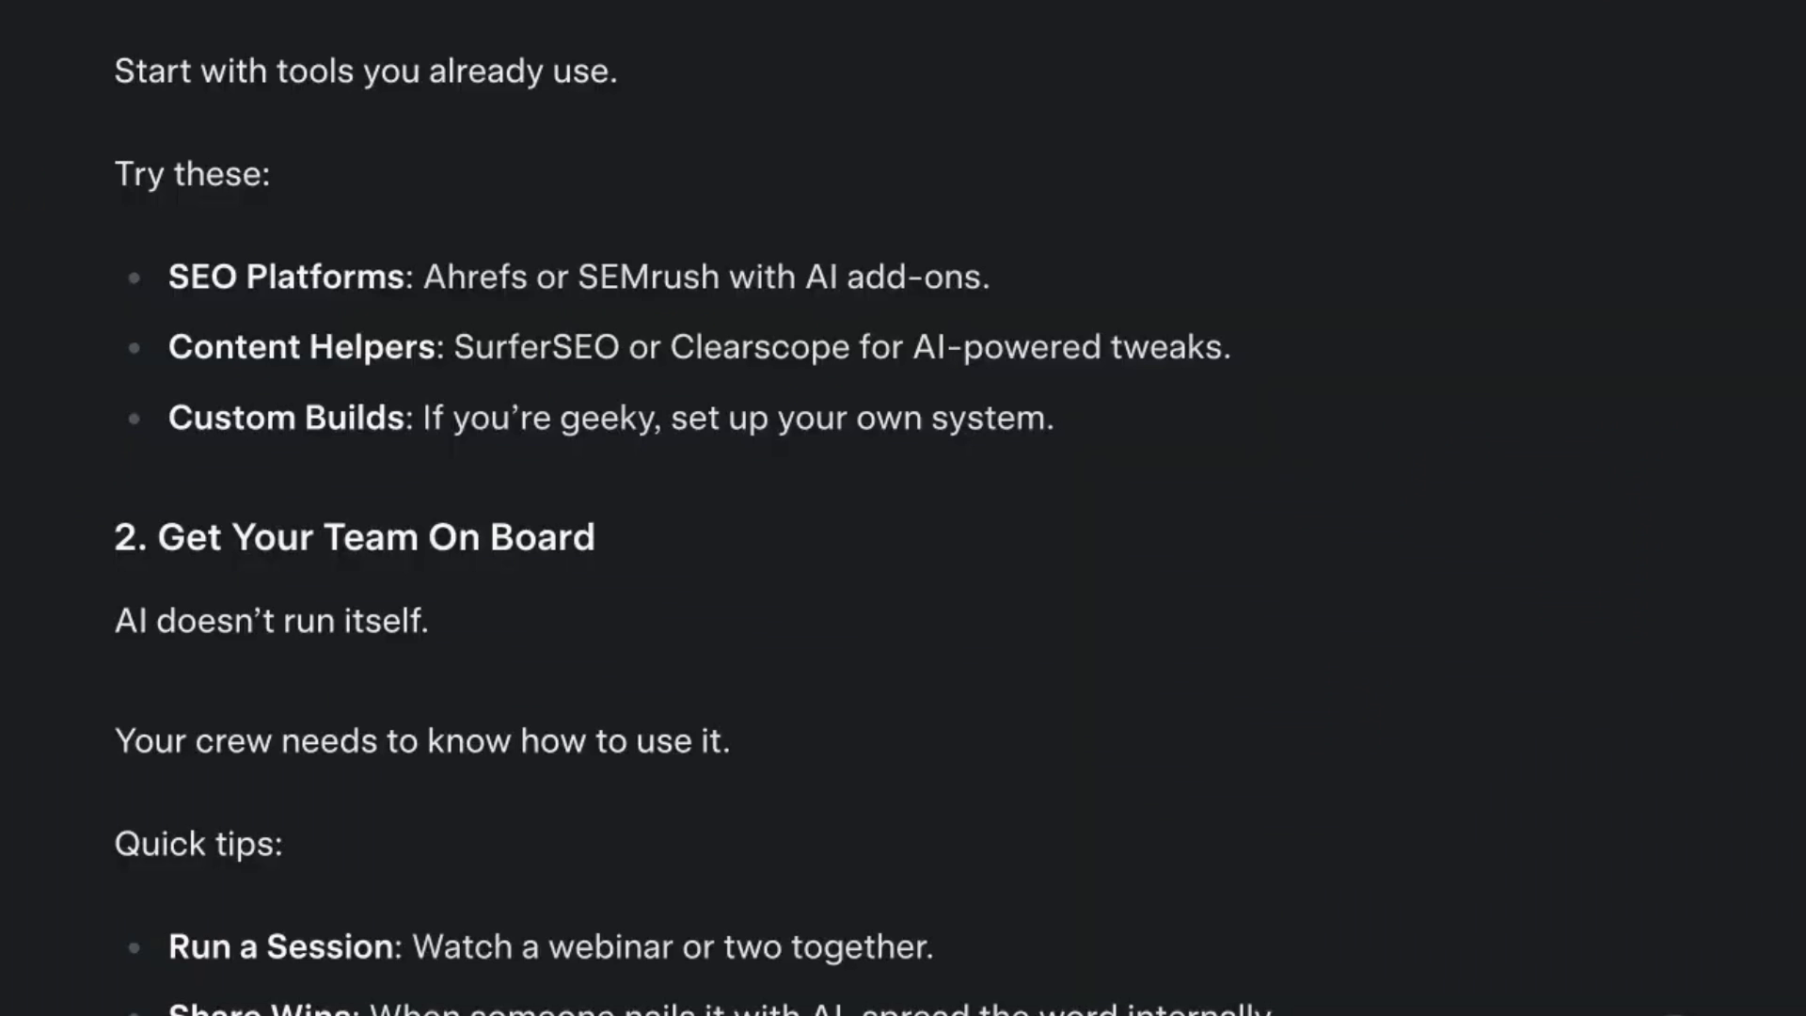
Scroll up the article, highlighting the author introduction, best-sellers paragraph and opening questions.
scroll(766, 545, up, 16)
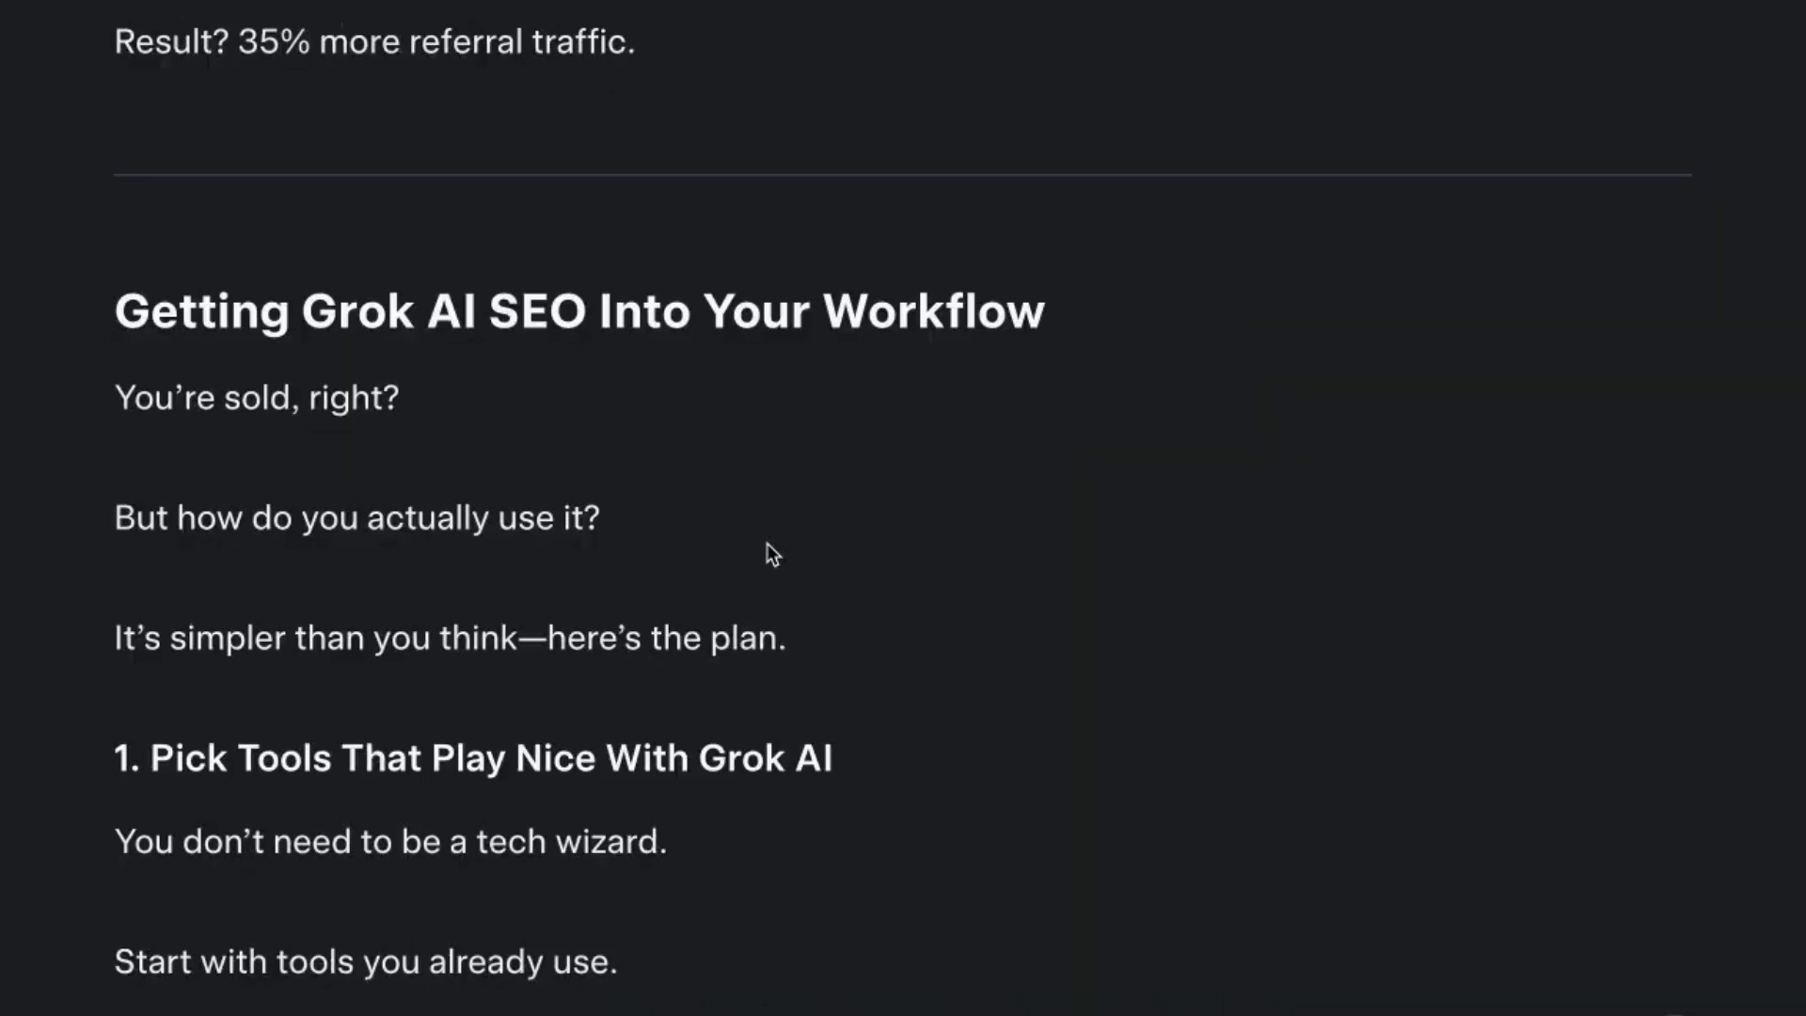
scroll(755, 548, up, 20)
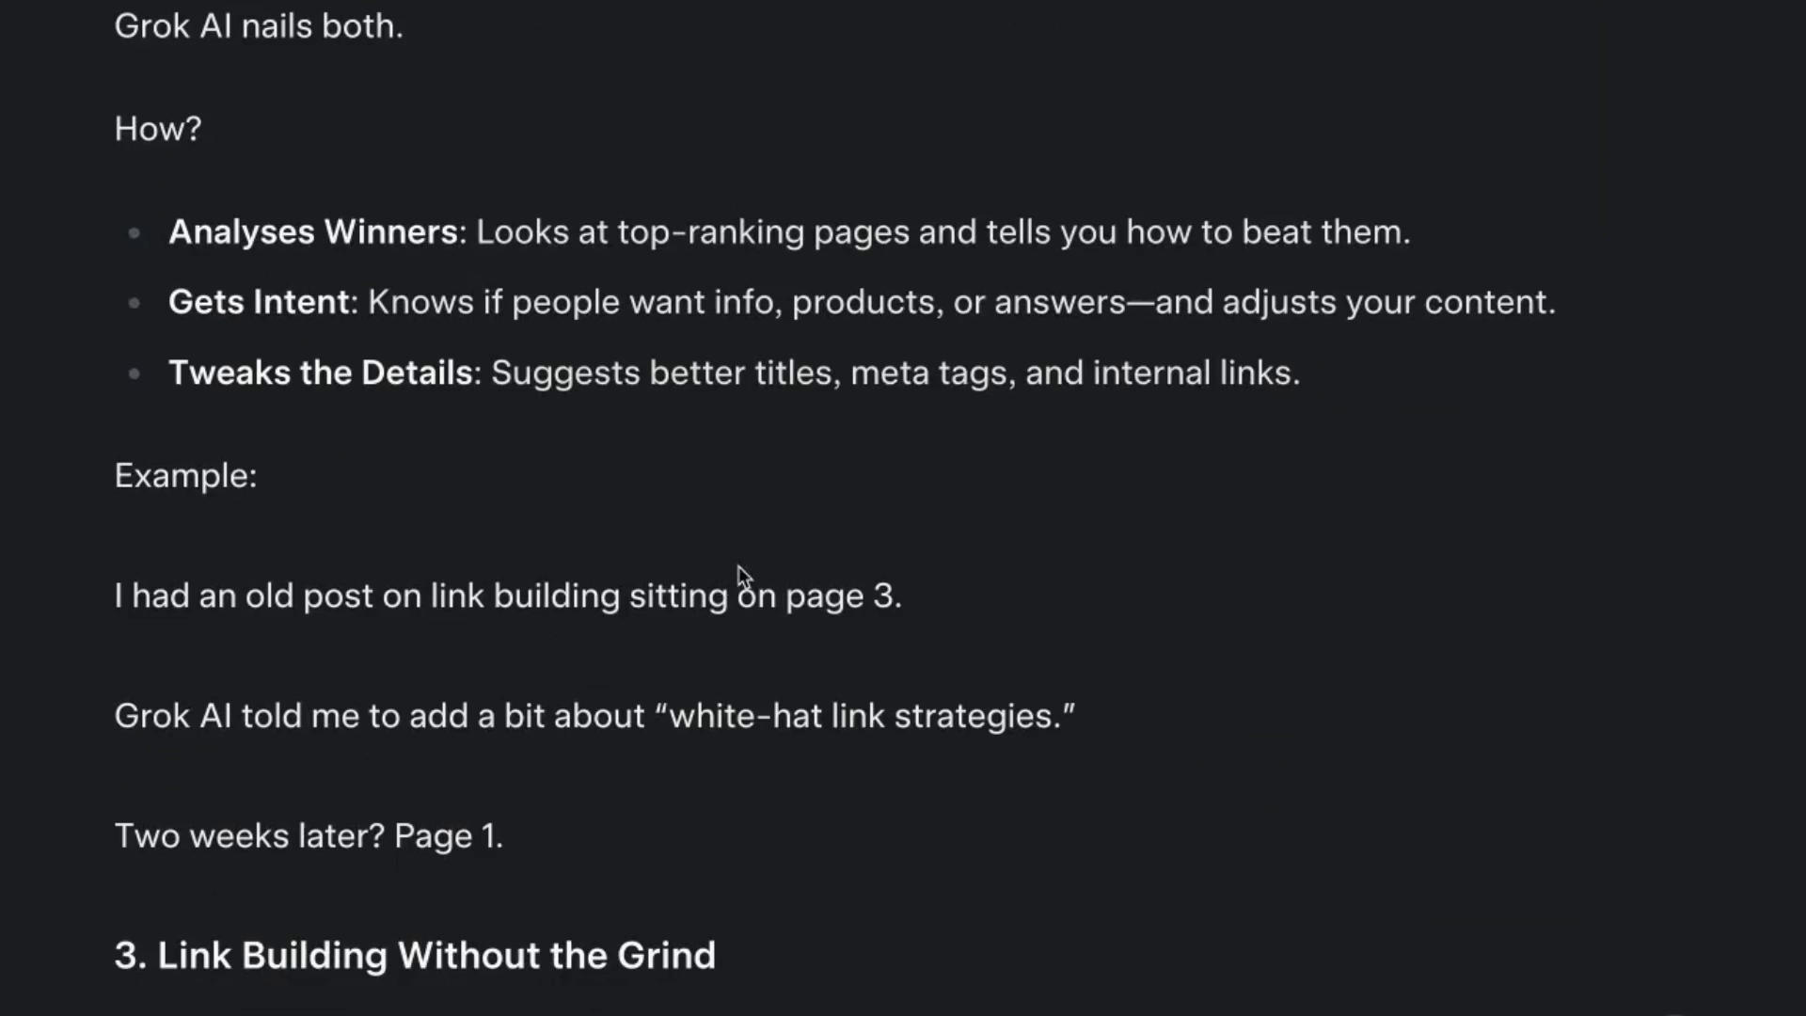
scroll(738, 561, up, 15)
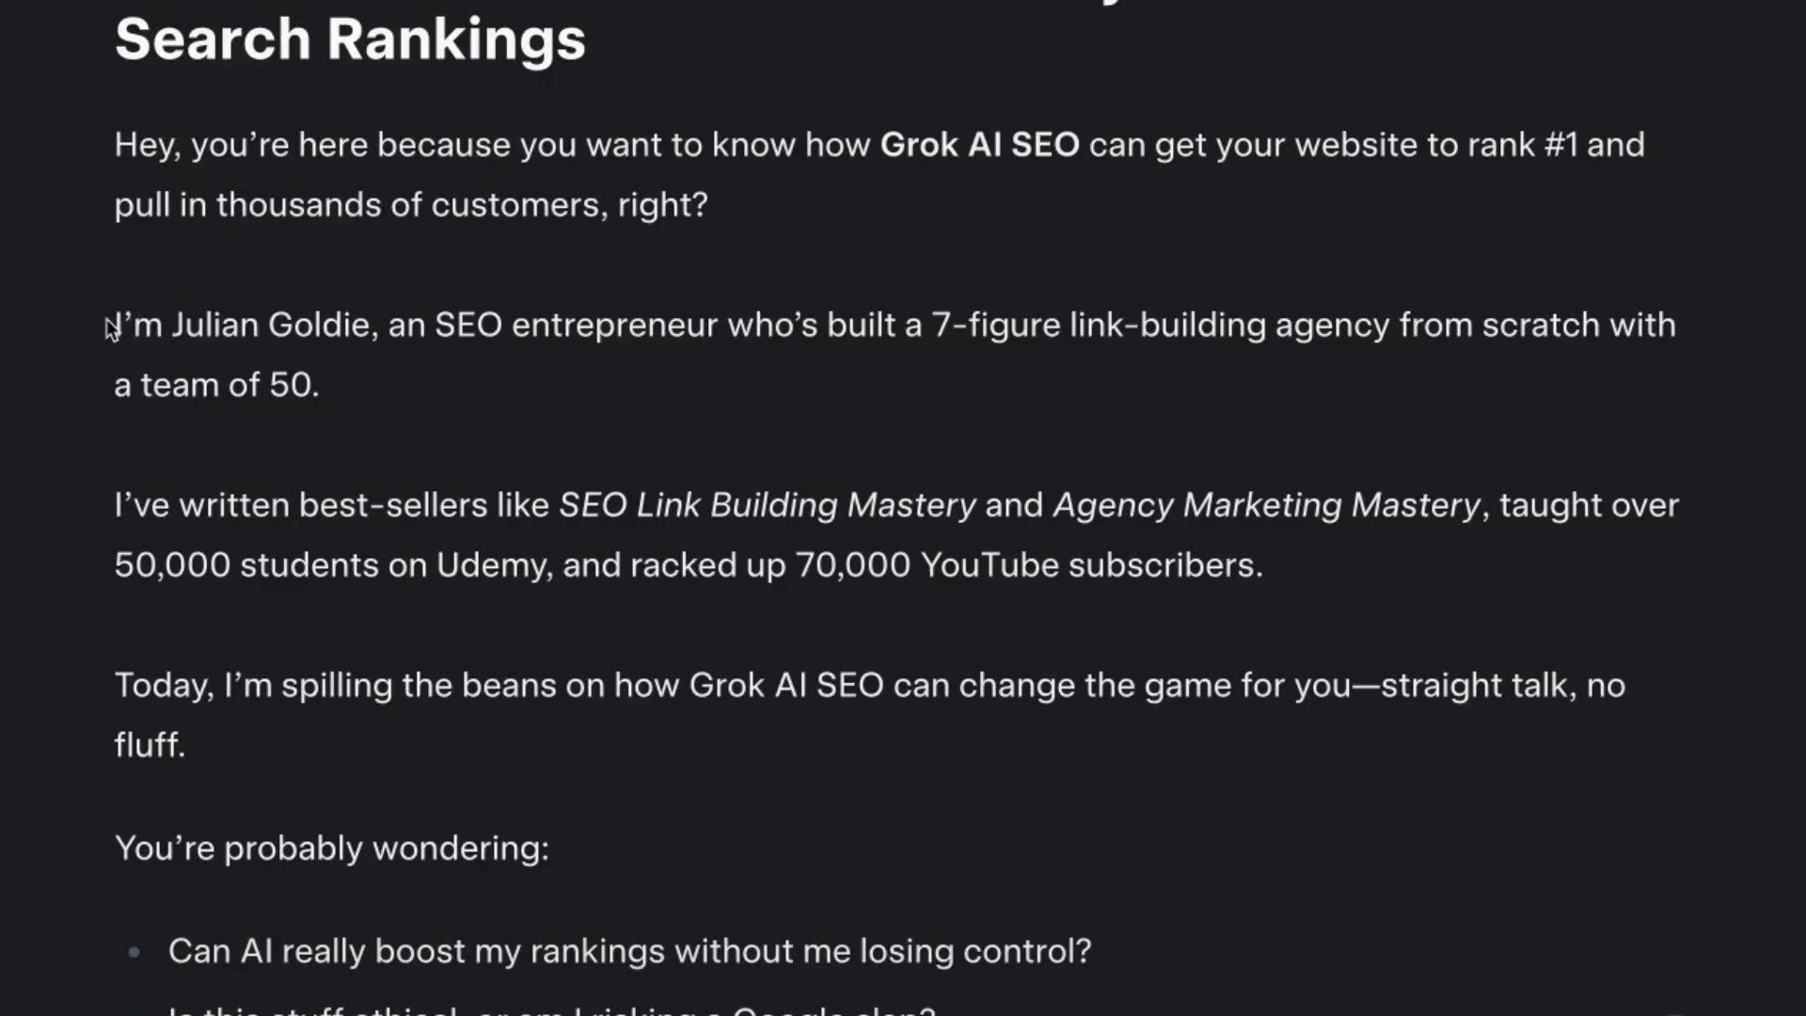
drag(889, 320, 1662, 399)
click(51, 442)
drag(83, 494, 1600, 638)
click(1112, 698)
scroll(1129, 752, down, 3)
drag(90, 578, 1246, 831)
scroll(1246, 831, up, 4)
click(442, 324)
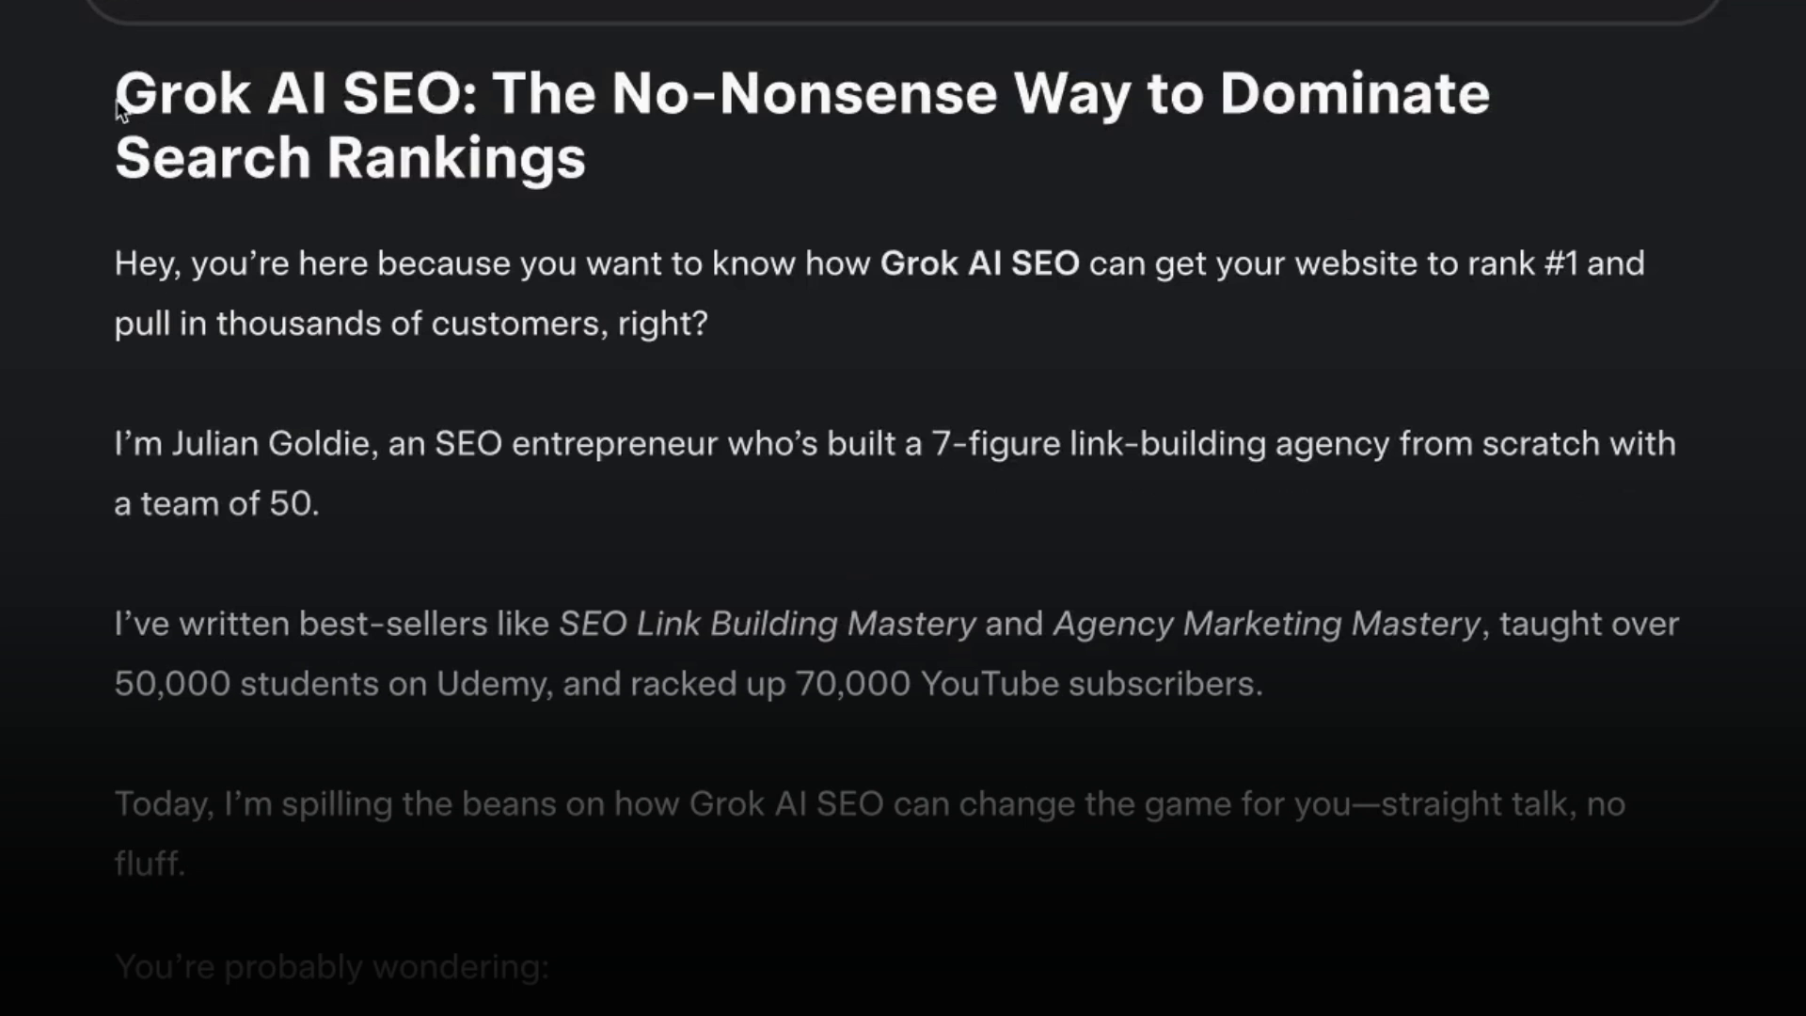
Select the title 'Grok AI SEO: The No-Nonsense Way to Dominate Search Rankings', then reread the opening.
triple_click(798, 152)
click(661, 746)
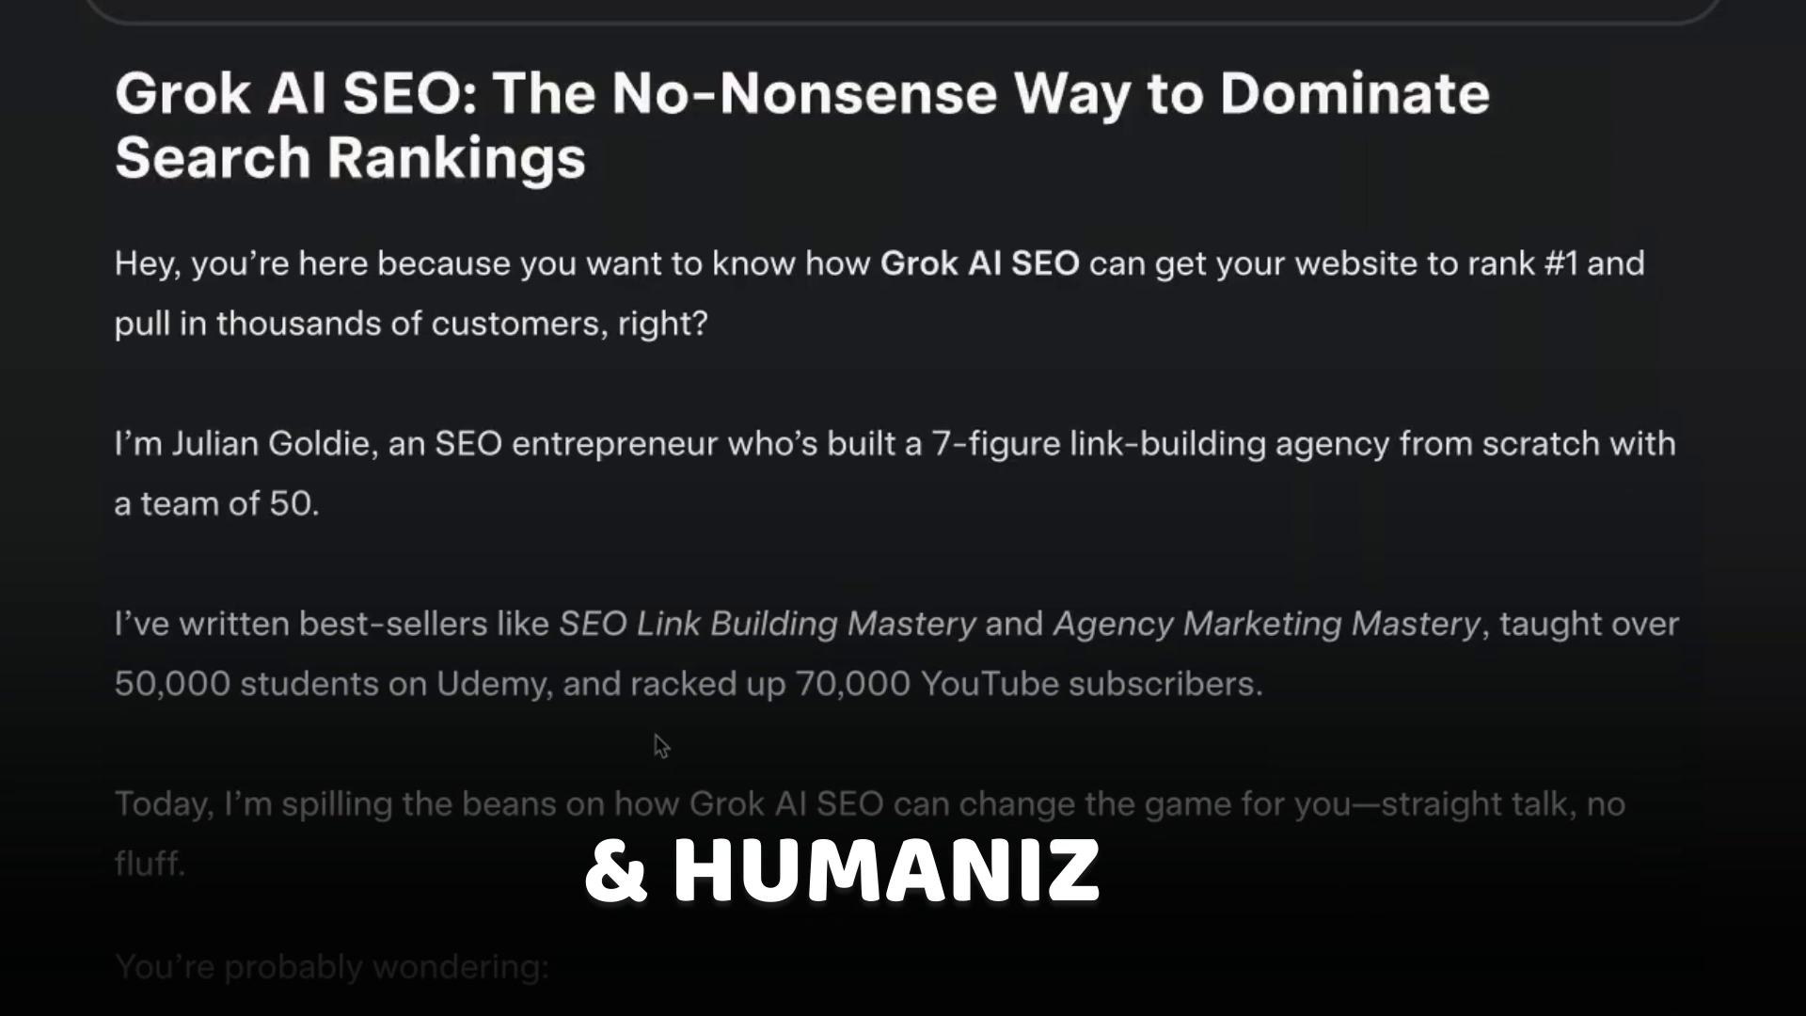
scroll(132, 818, down, 3)
drag(115, 675, 1106, 935)
scroll(1126, 923, down, 10)
scroll(1125, 923, up, 14)
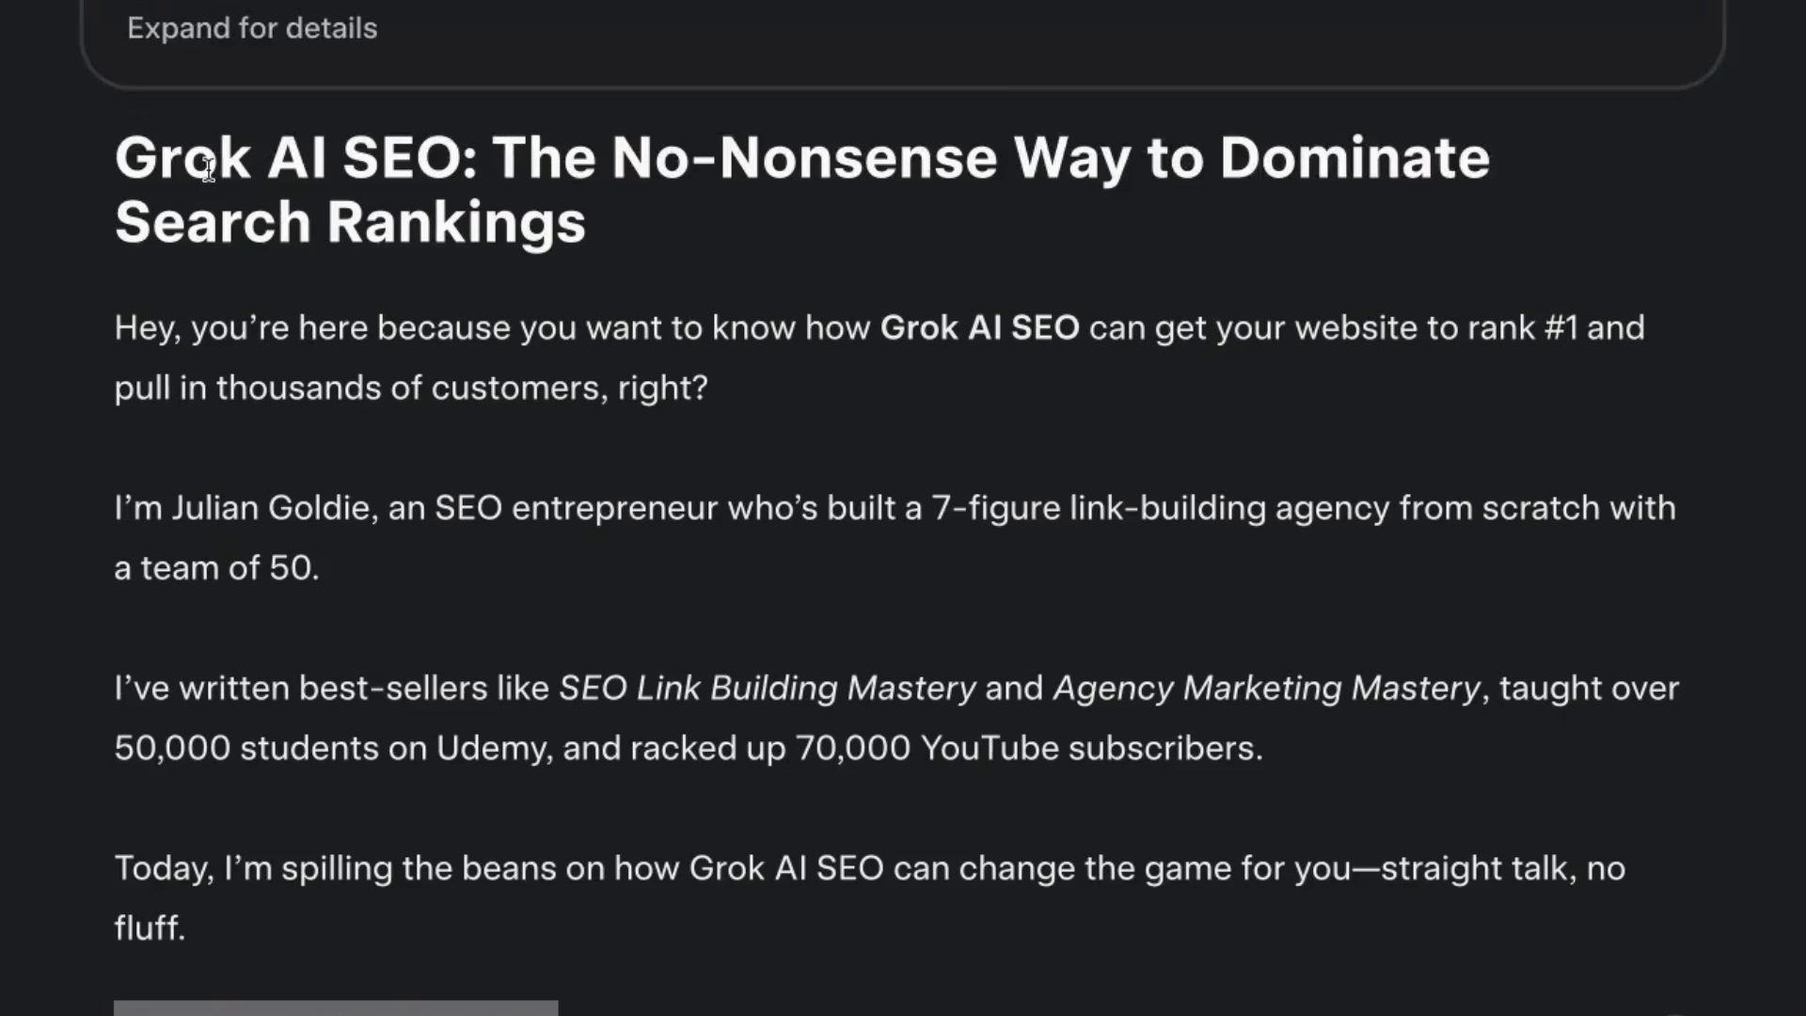
Select the article from title to last line and count it with Word Counter Plus: 1035 words.
double_click(208, 169)
scroll(967, 781, down, 20)
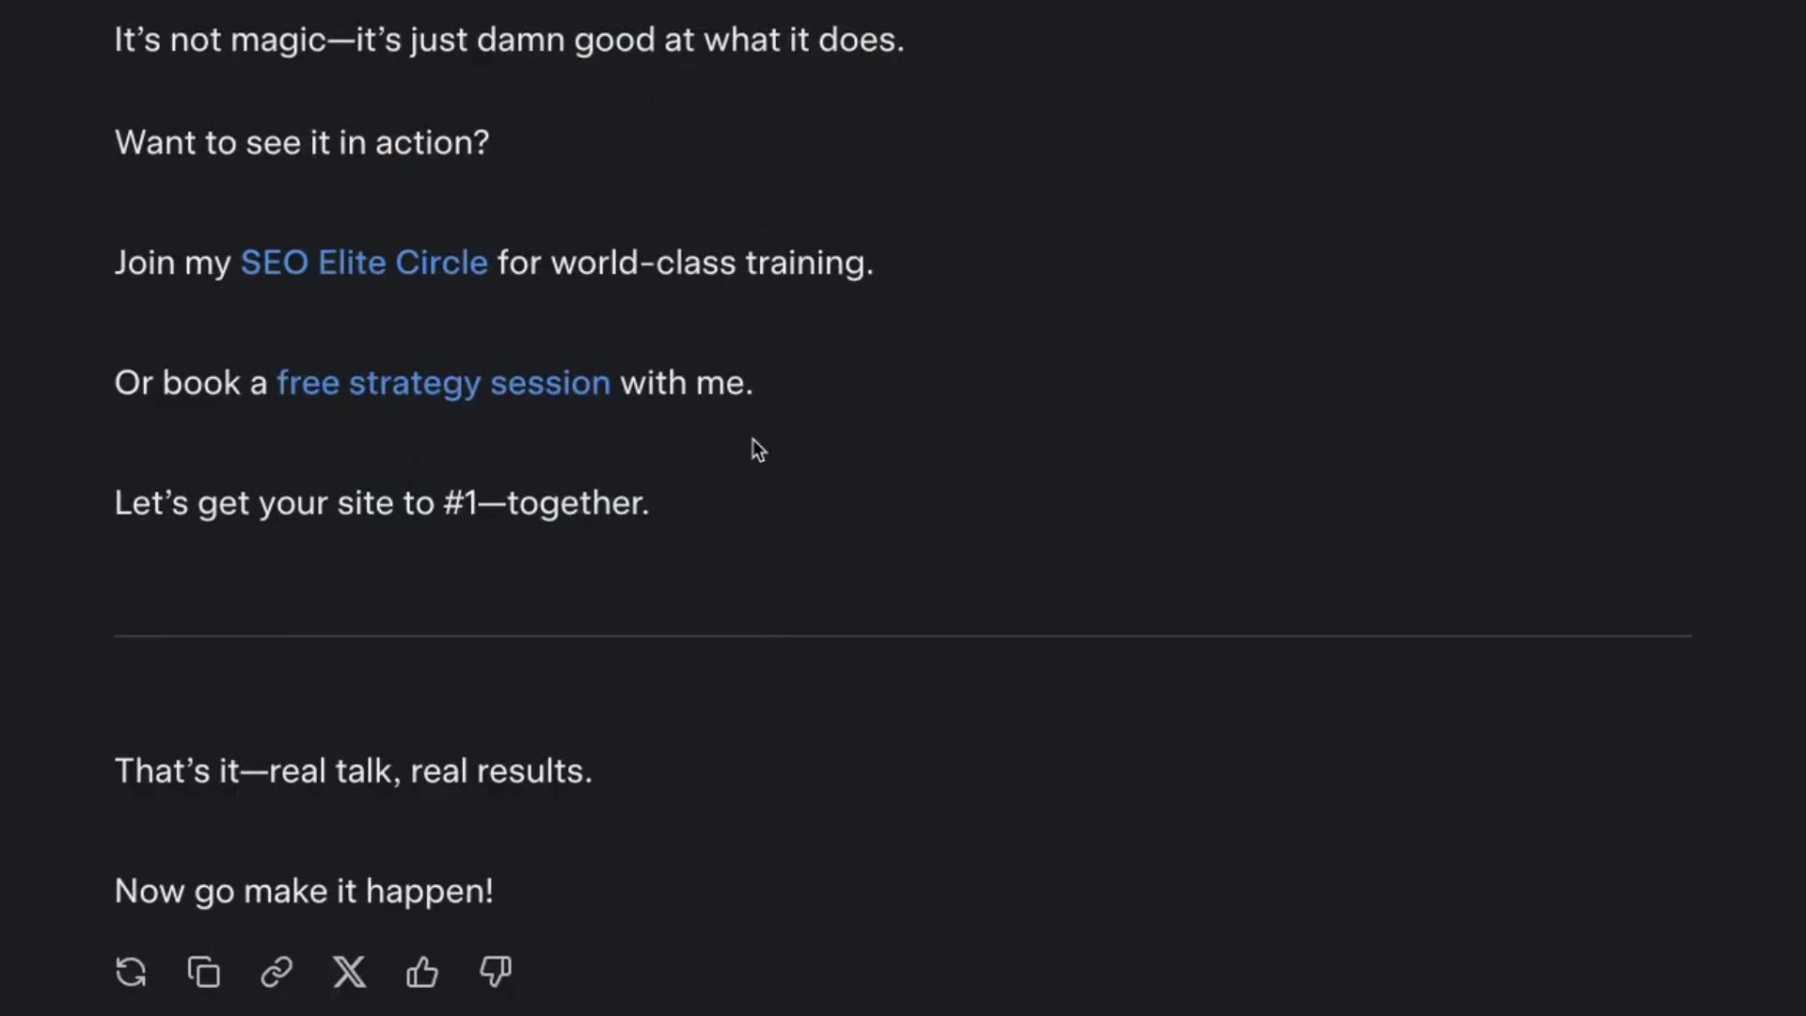
shift+click(651, 505)
right_click(578, 501)
click(779, 776)
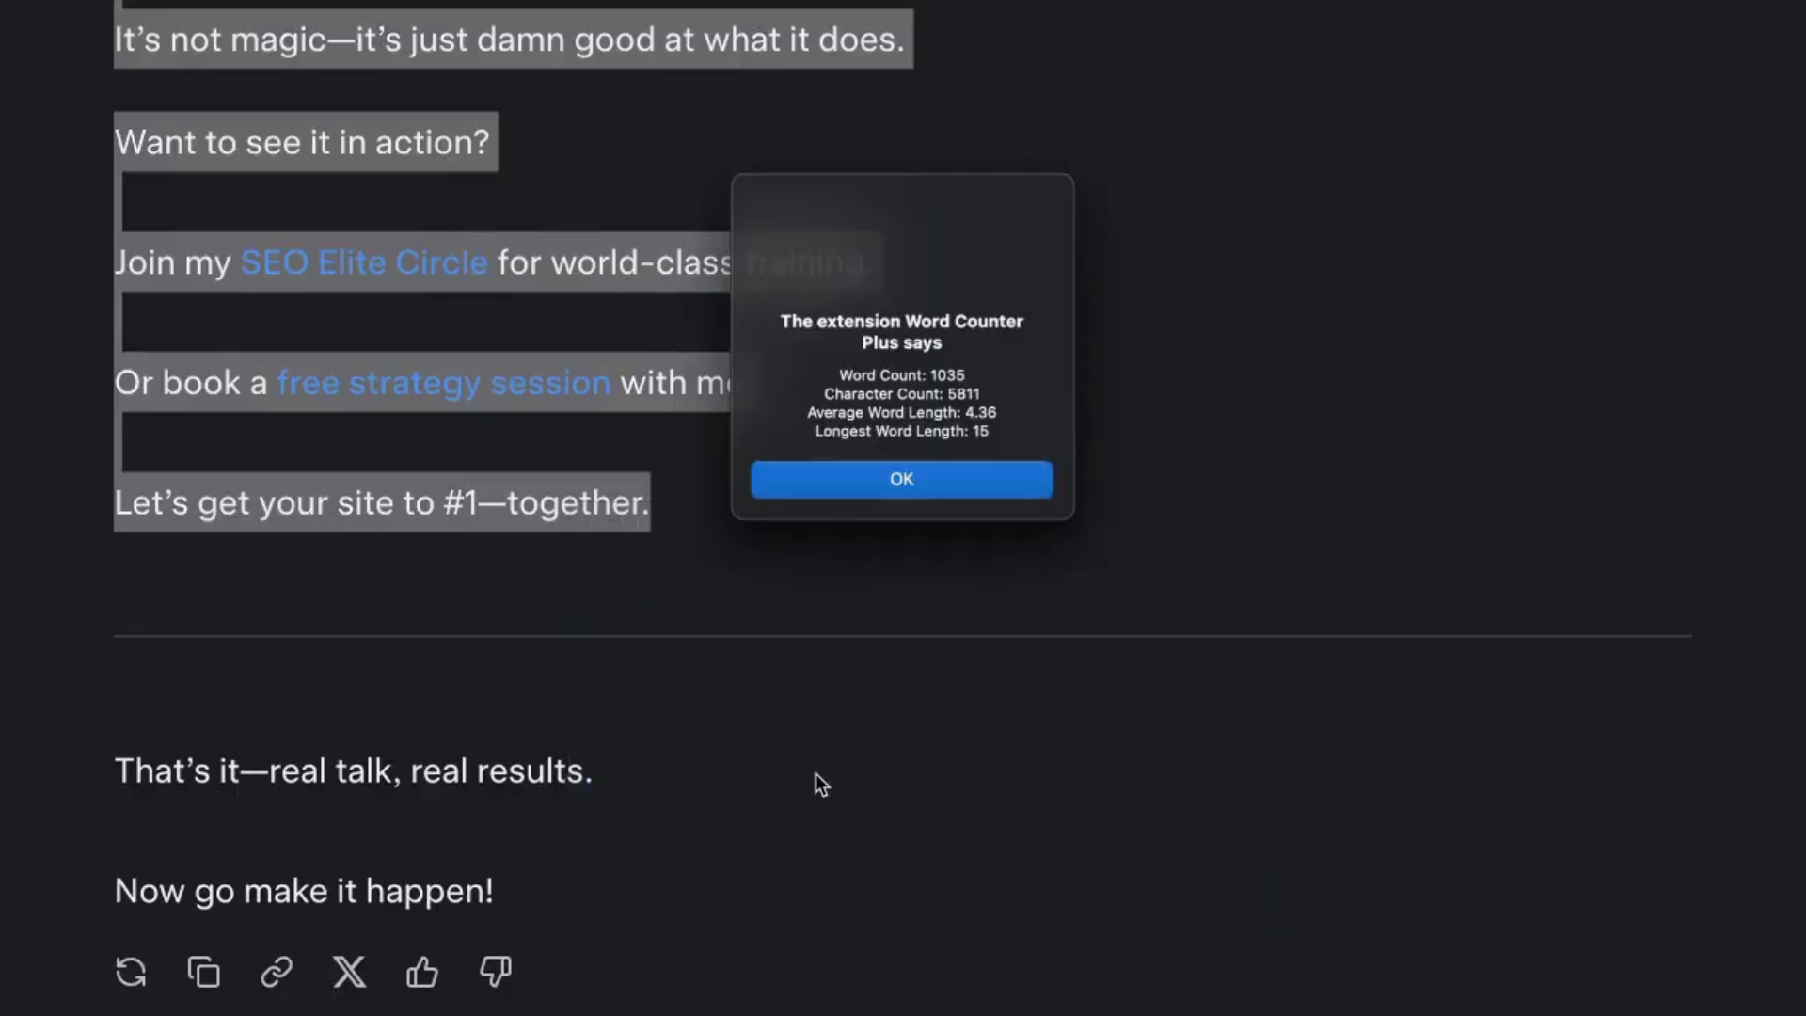
click(901, 482)
click(583, 504)
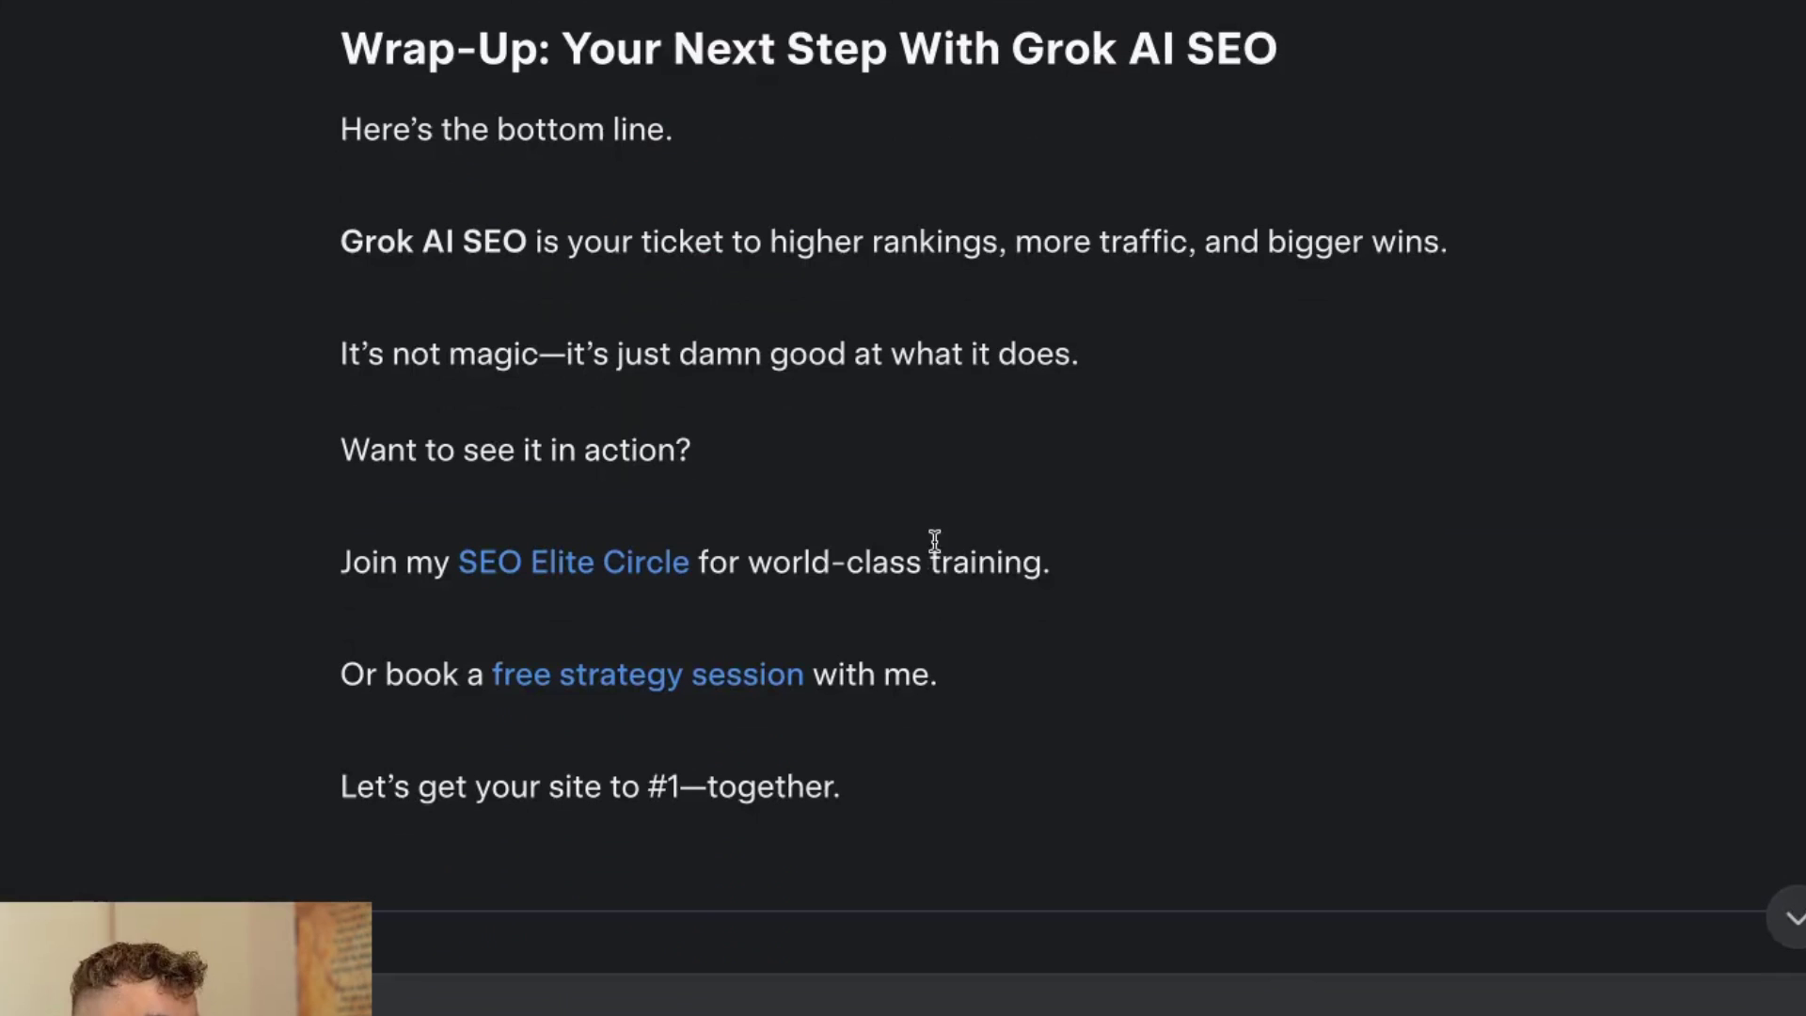
Highlight the SEO article's wrap-up paragraphs, then scroll back through the earlier chat.
drag(324, 231, 1169, 822)
click(1309, 367)
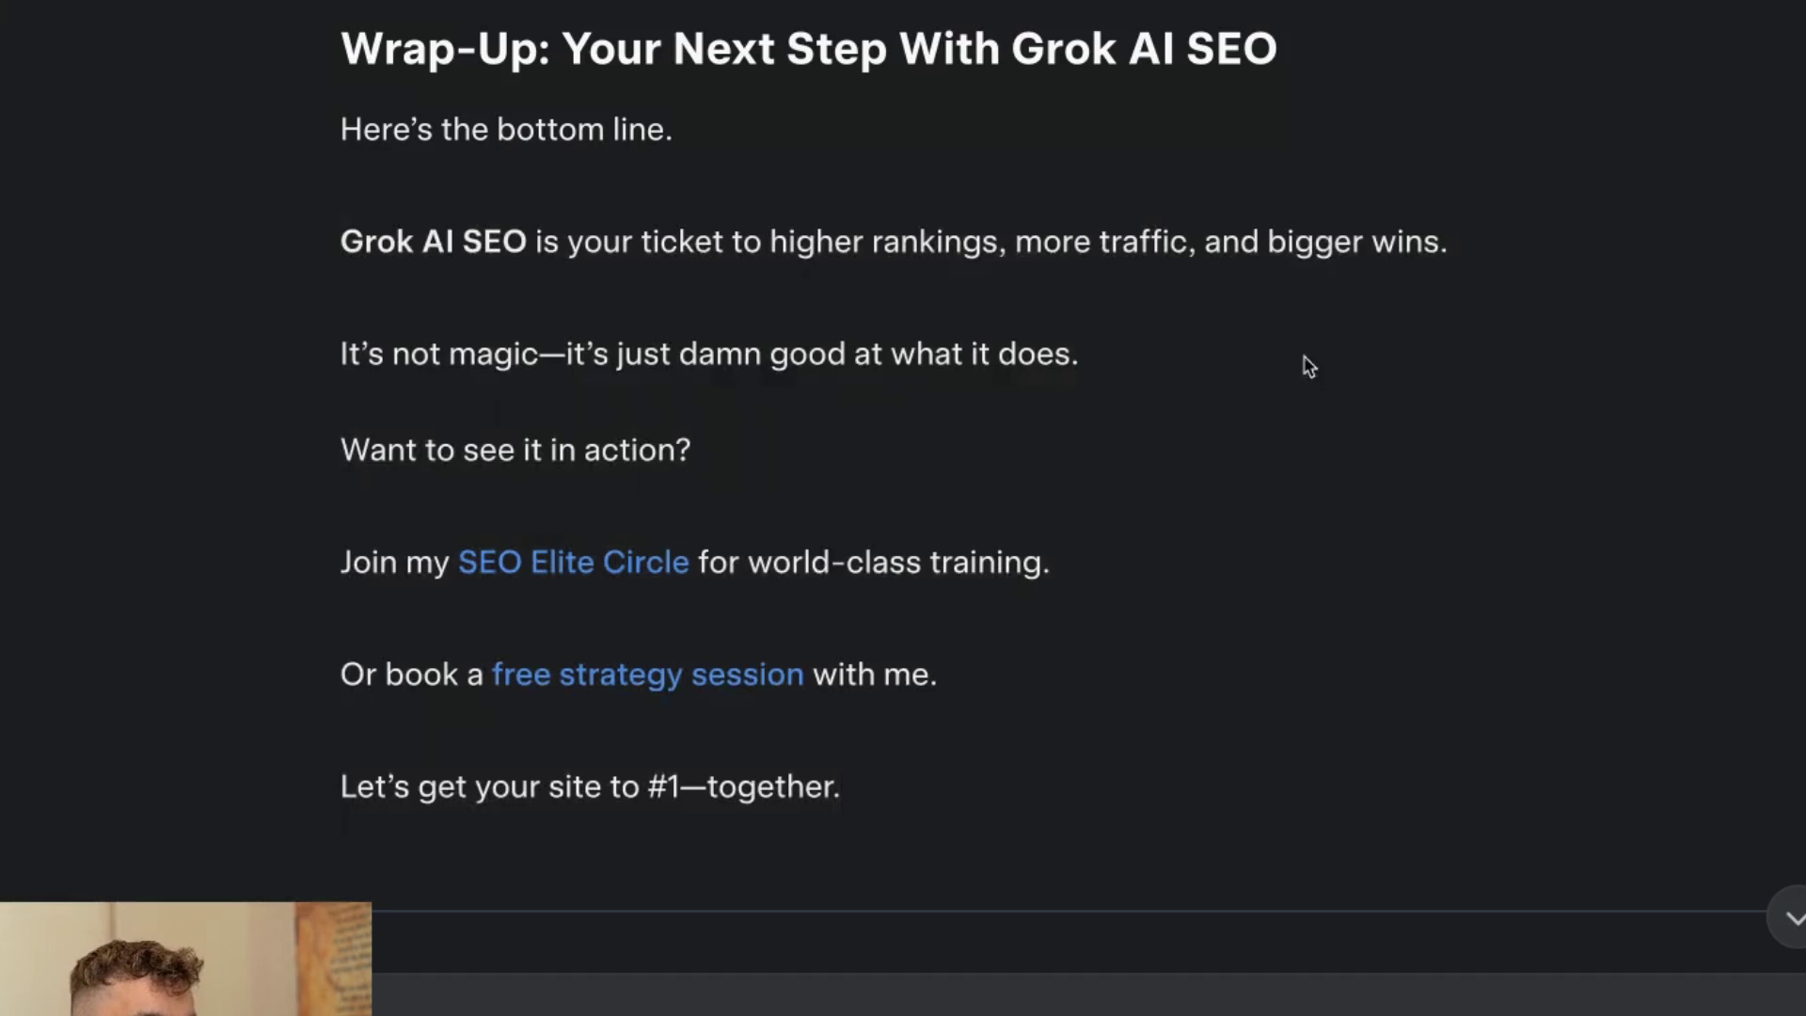
scroll(1464, 358, up, 4)
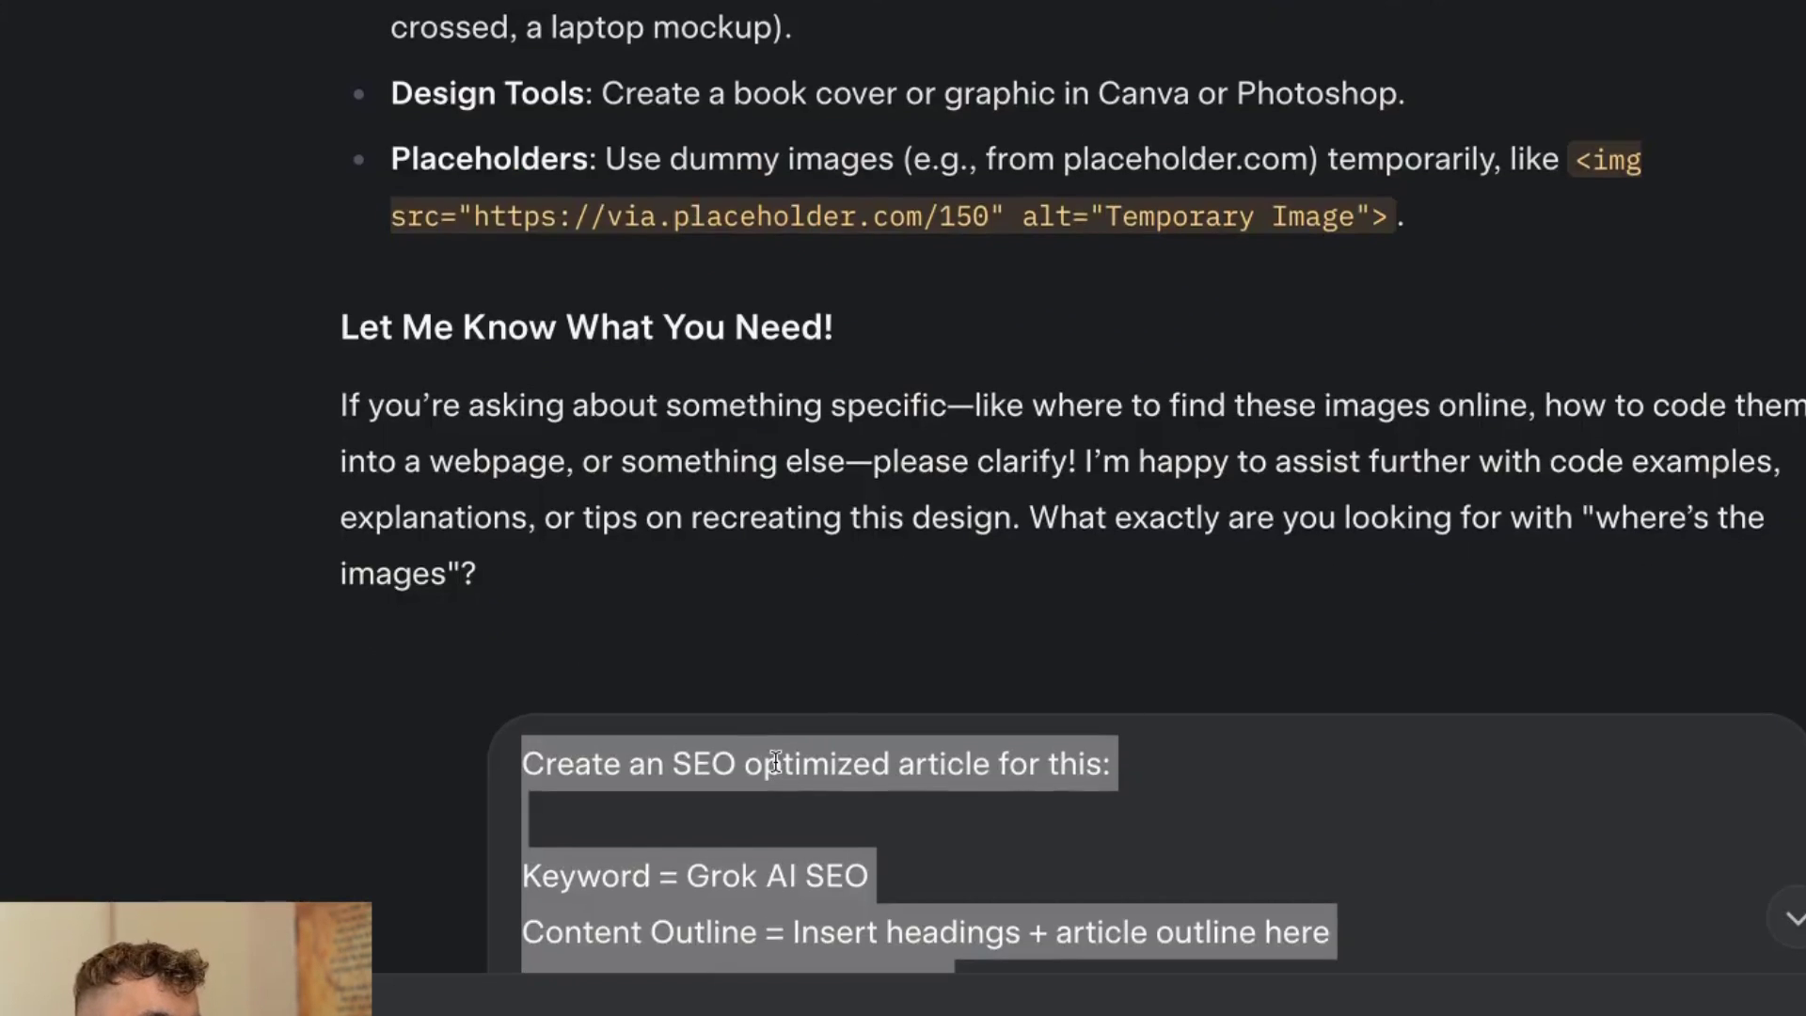
scroll(694, 807, up, 4)
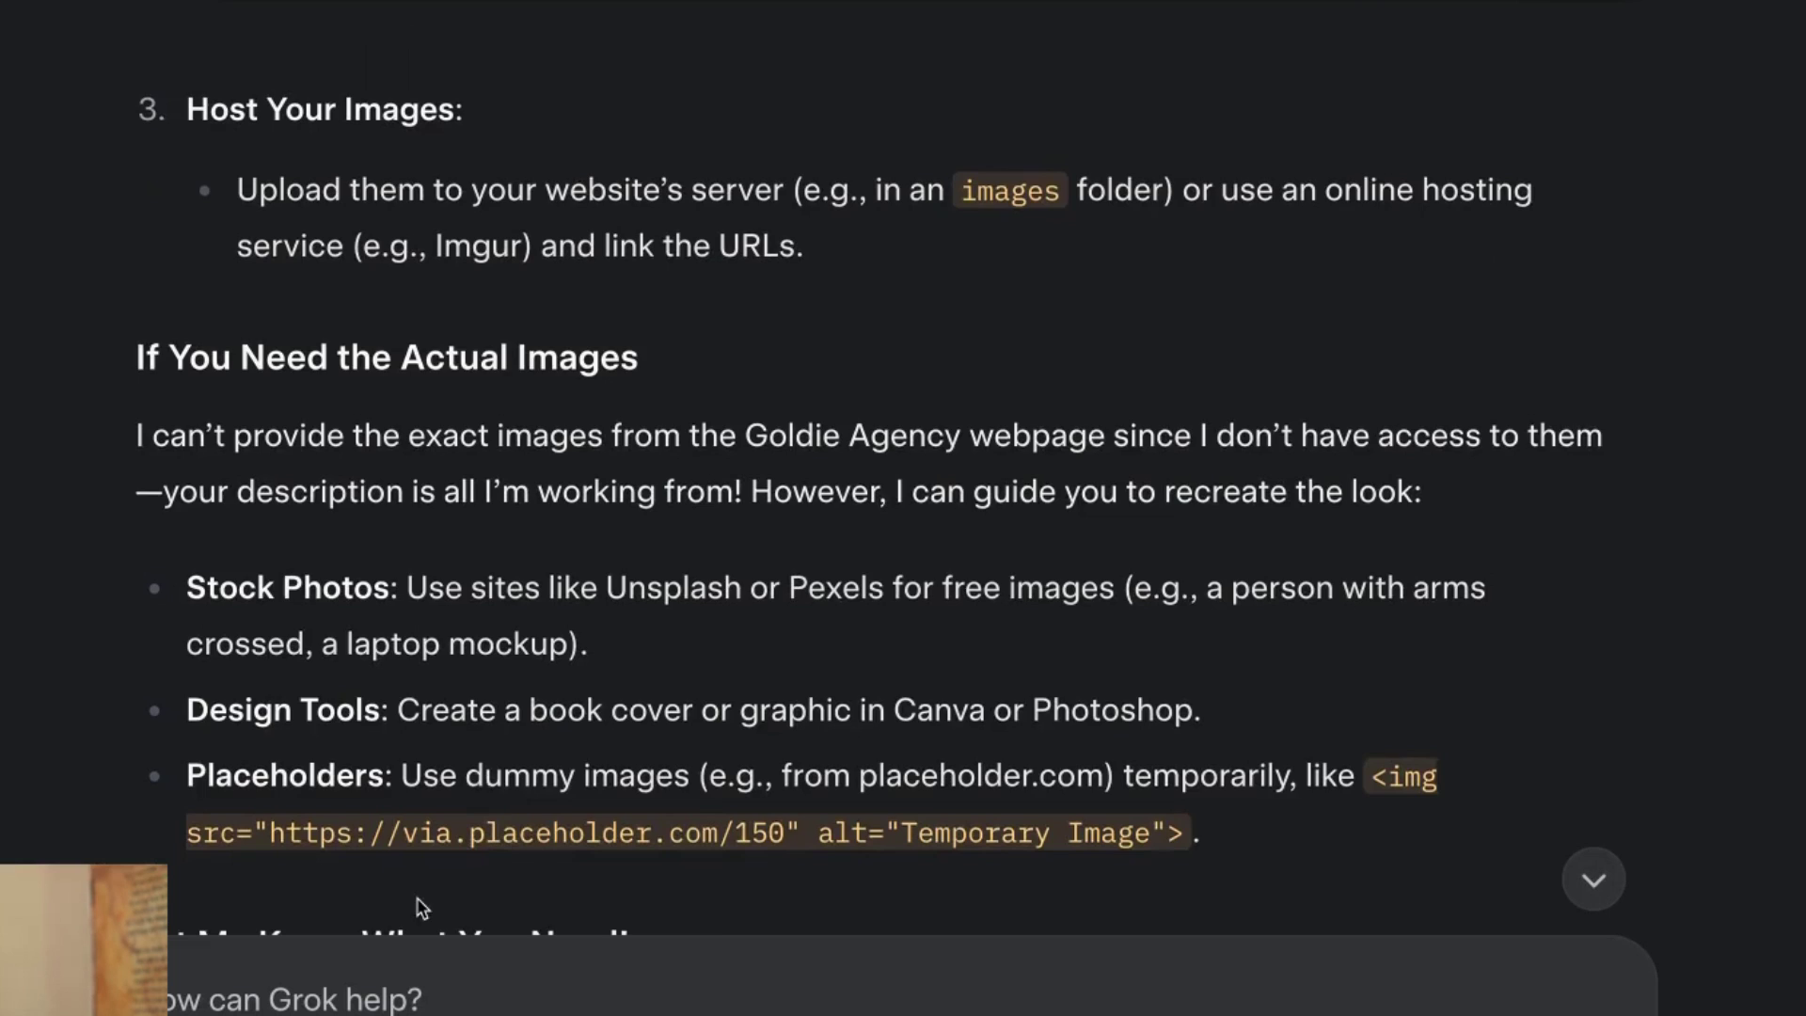
scroll(420, 911, up, 1)
scroll(809, 664, down, 10)
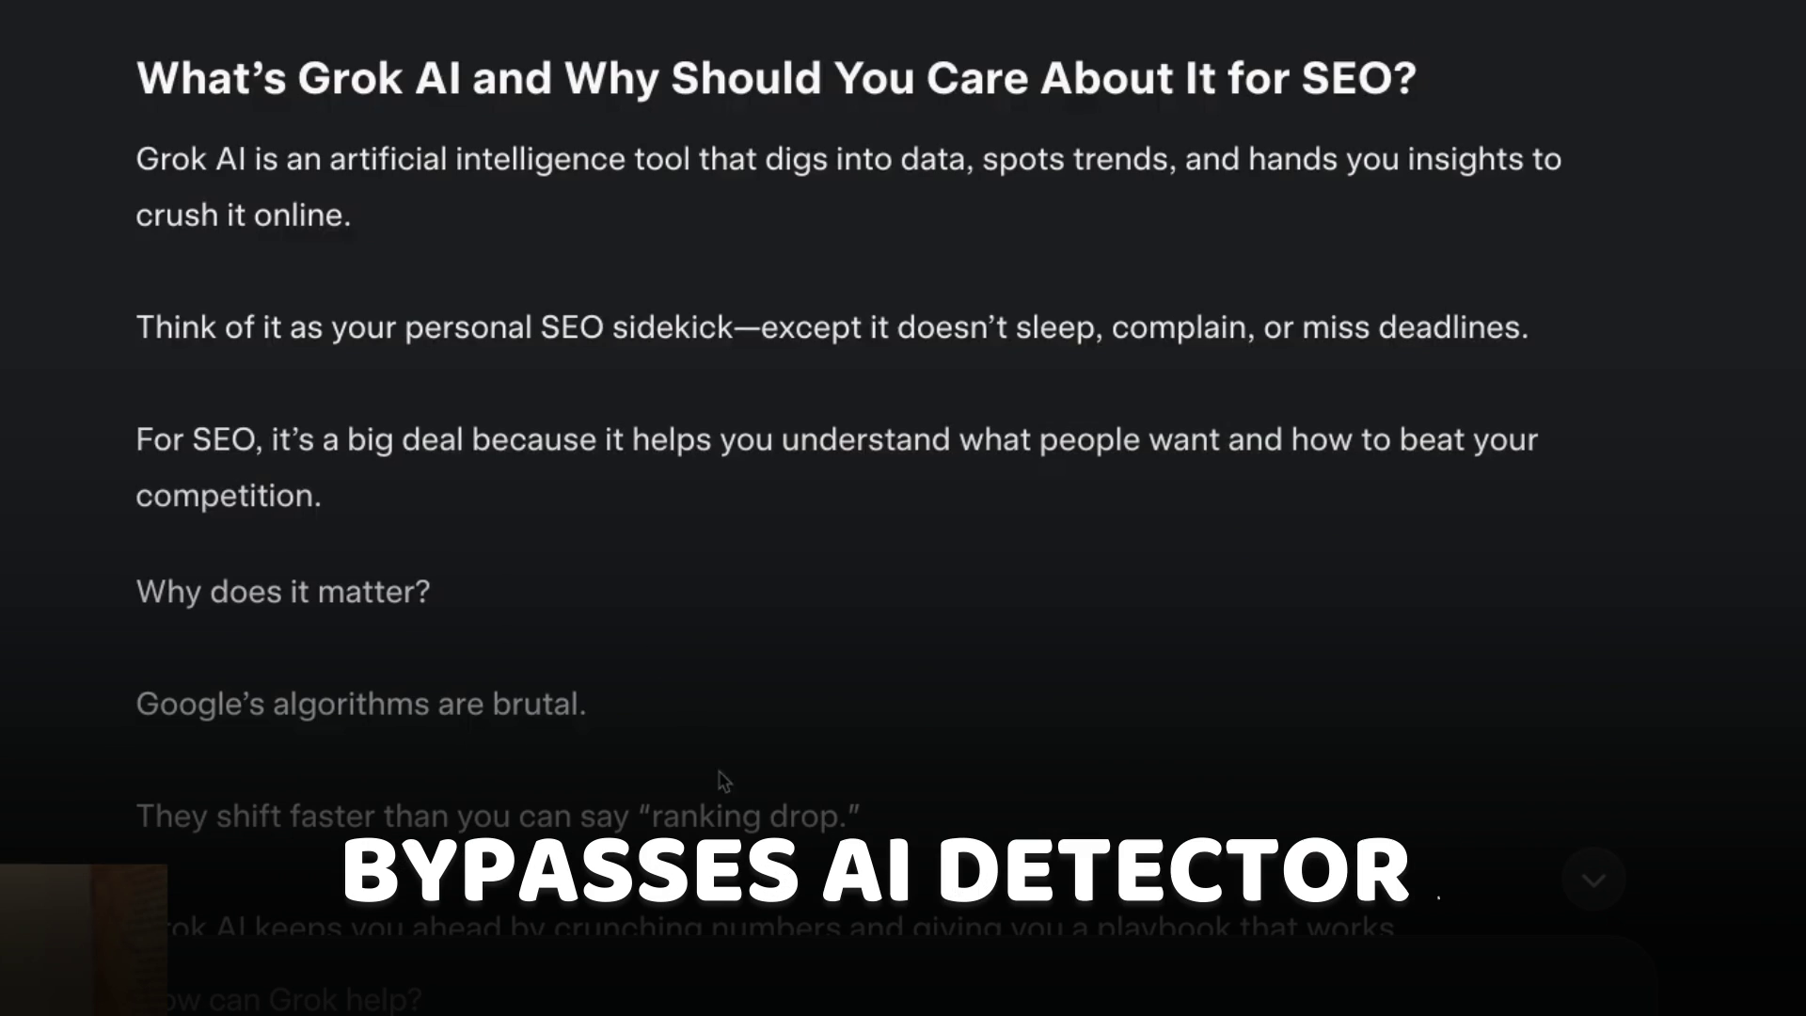
scroll(743, 778, down, 9)
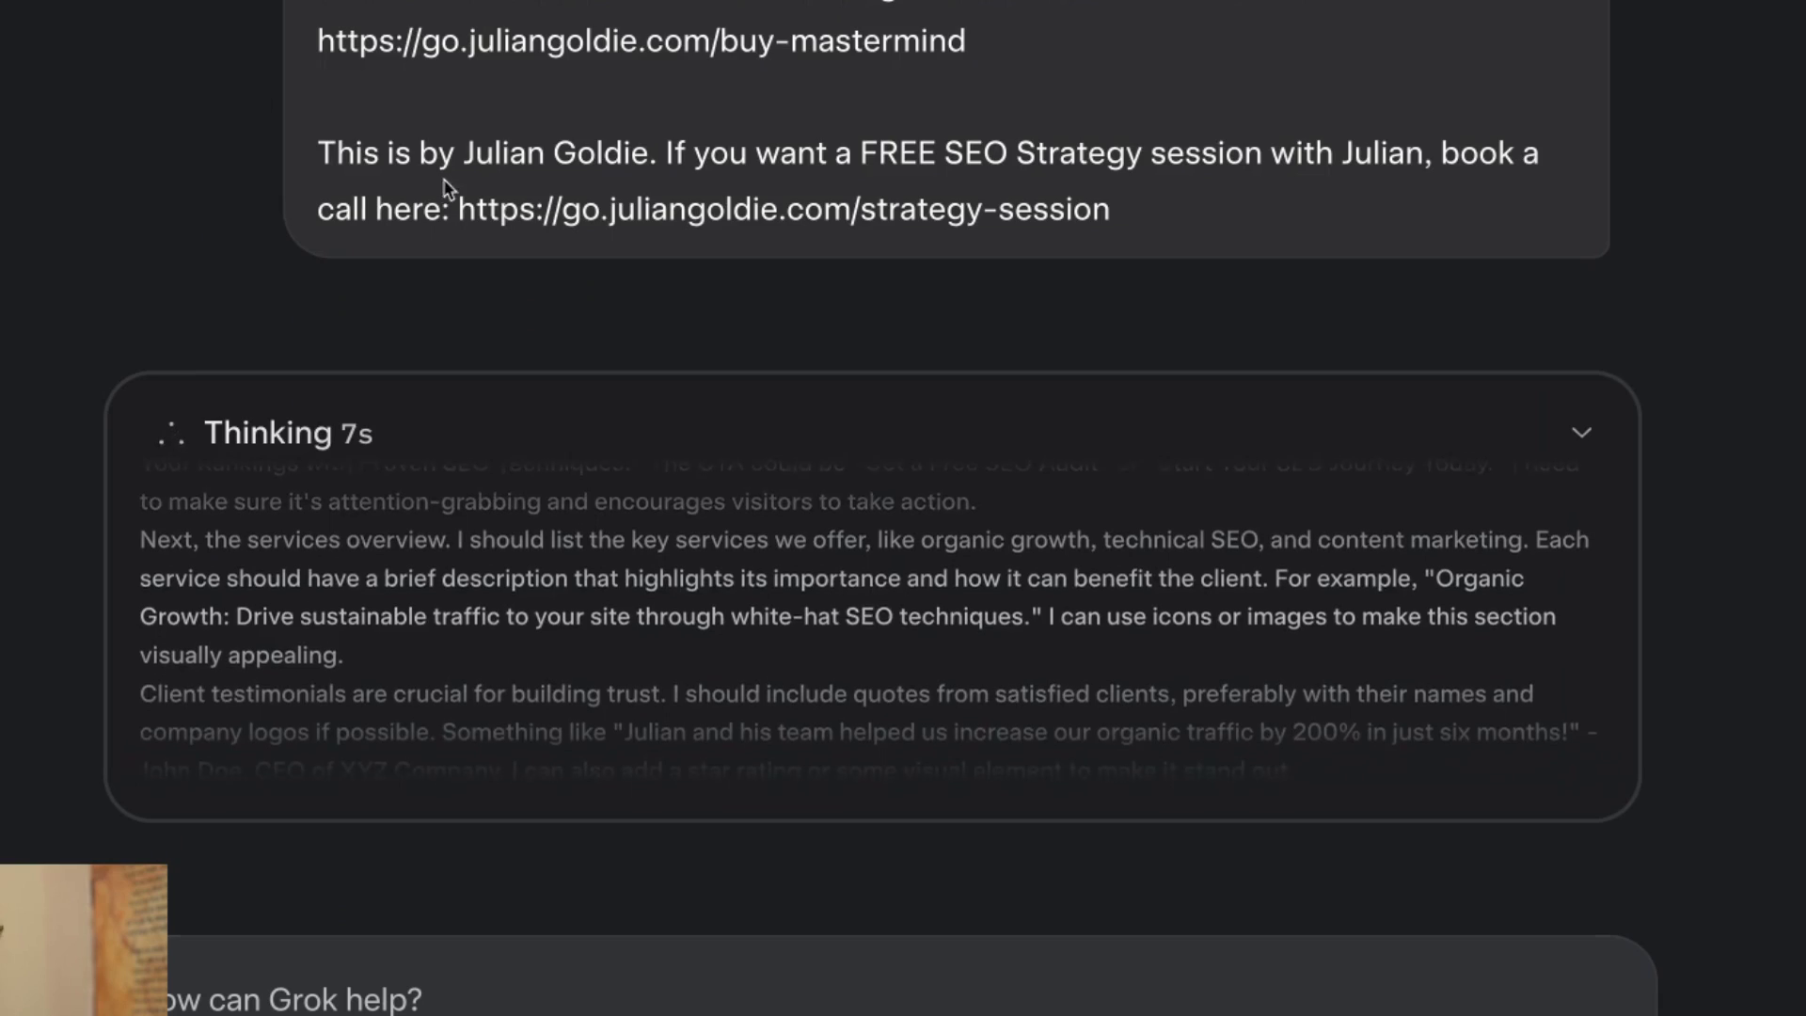
scroll(599, 340, up, 10)
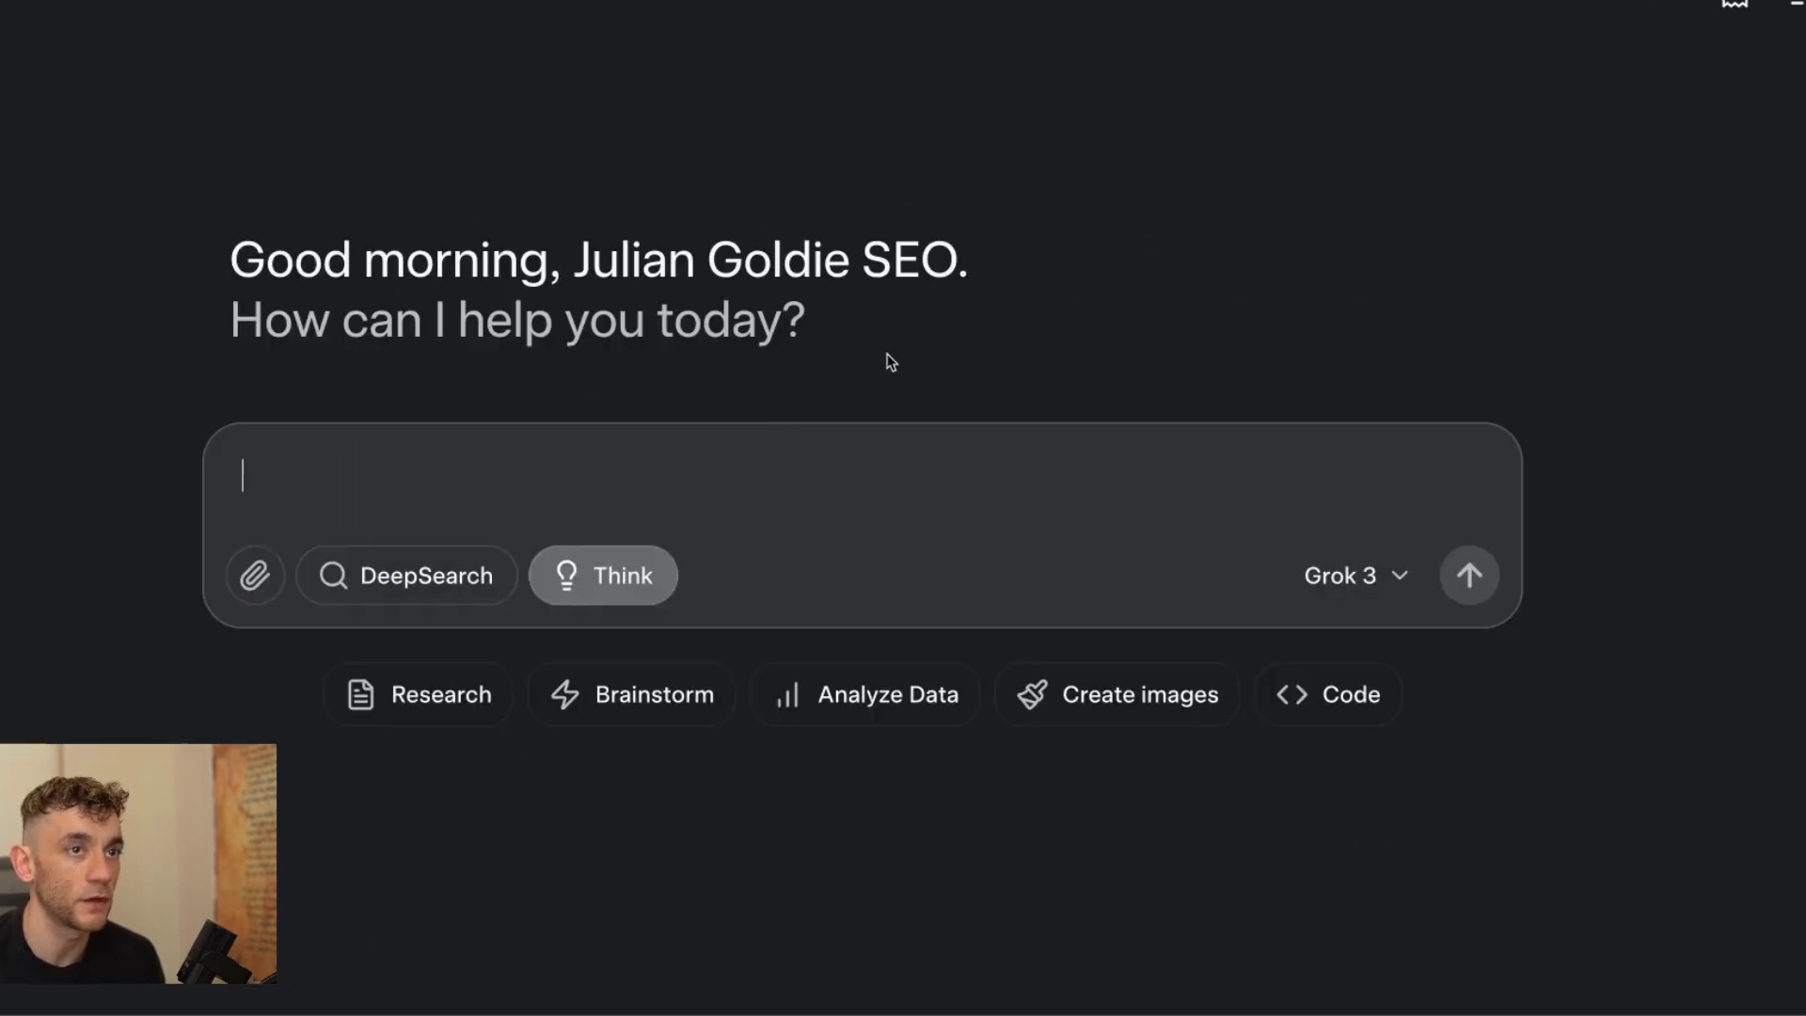
Turn on DeepSearch and send a prompt researching surprising, mind-blowing facts about Grok 3.
click(433, 575)
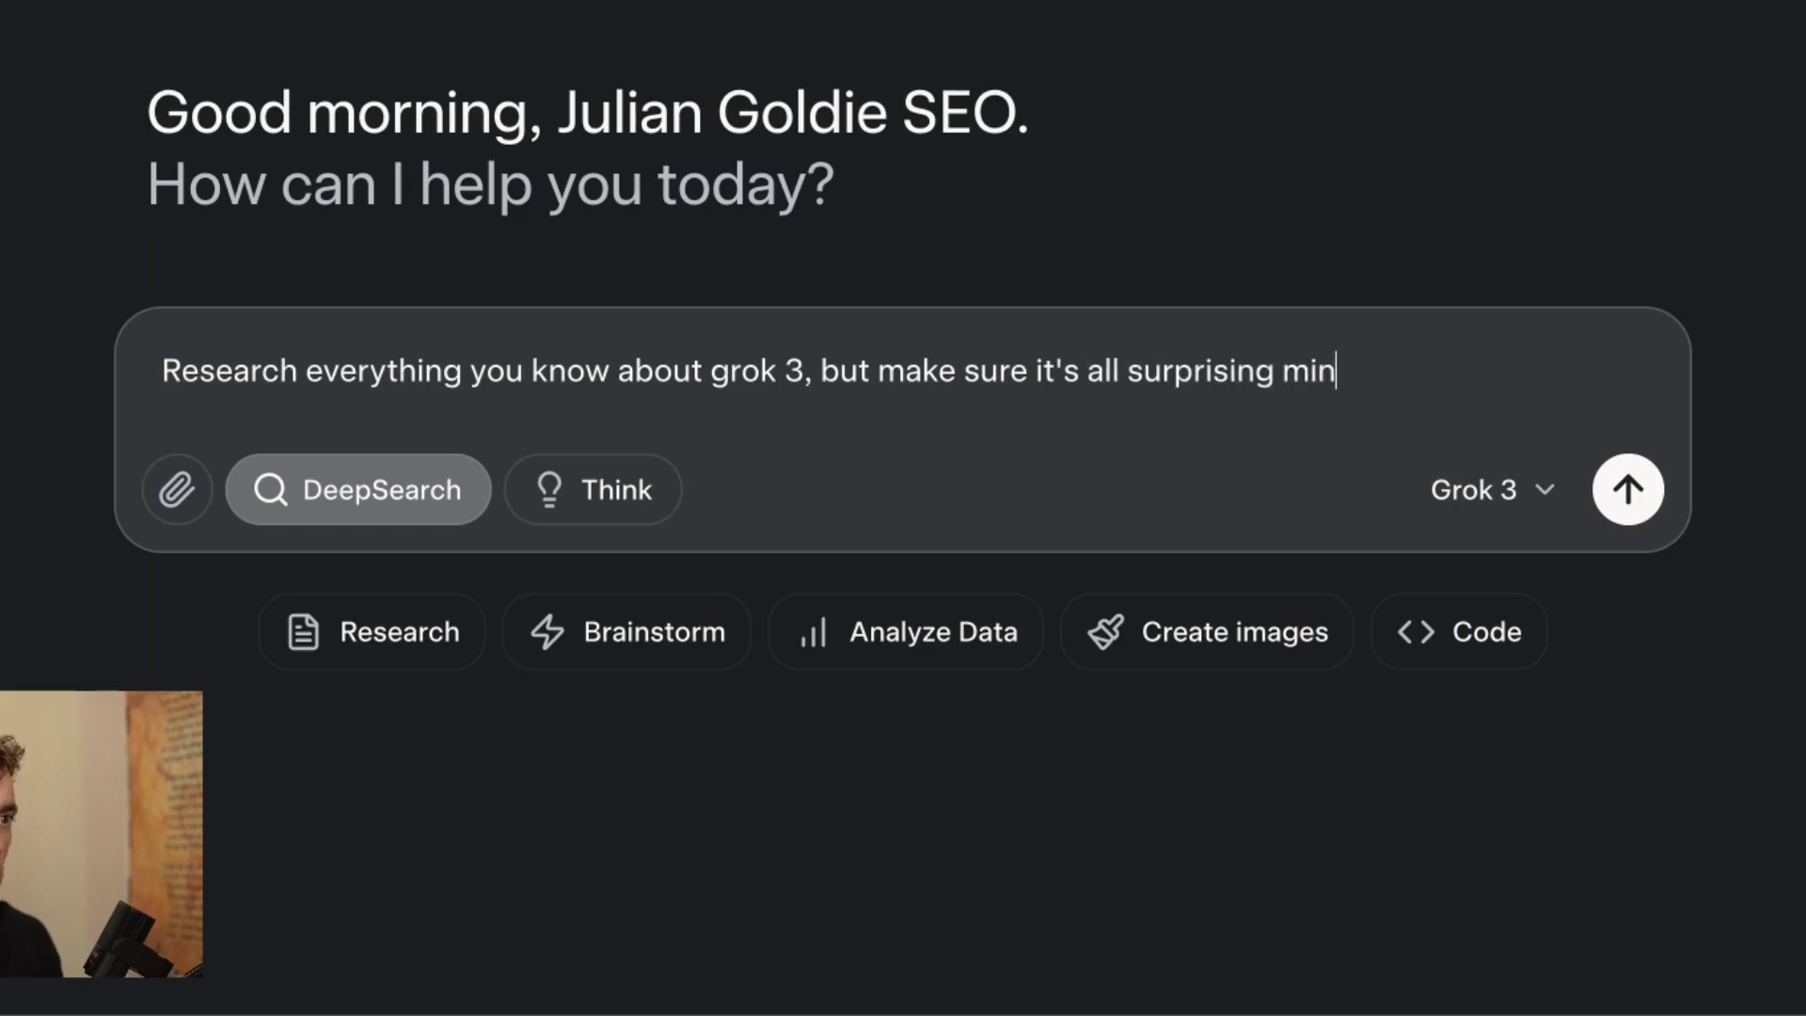
text(stuff)
key(Return)
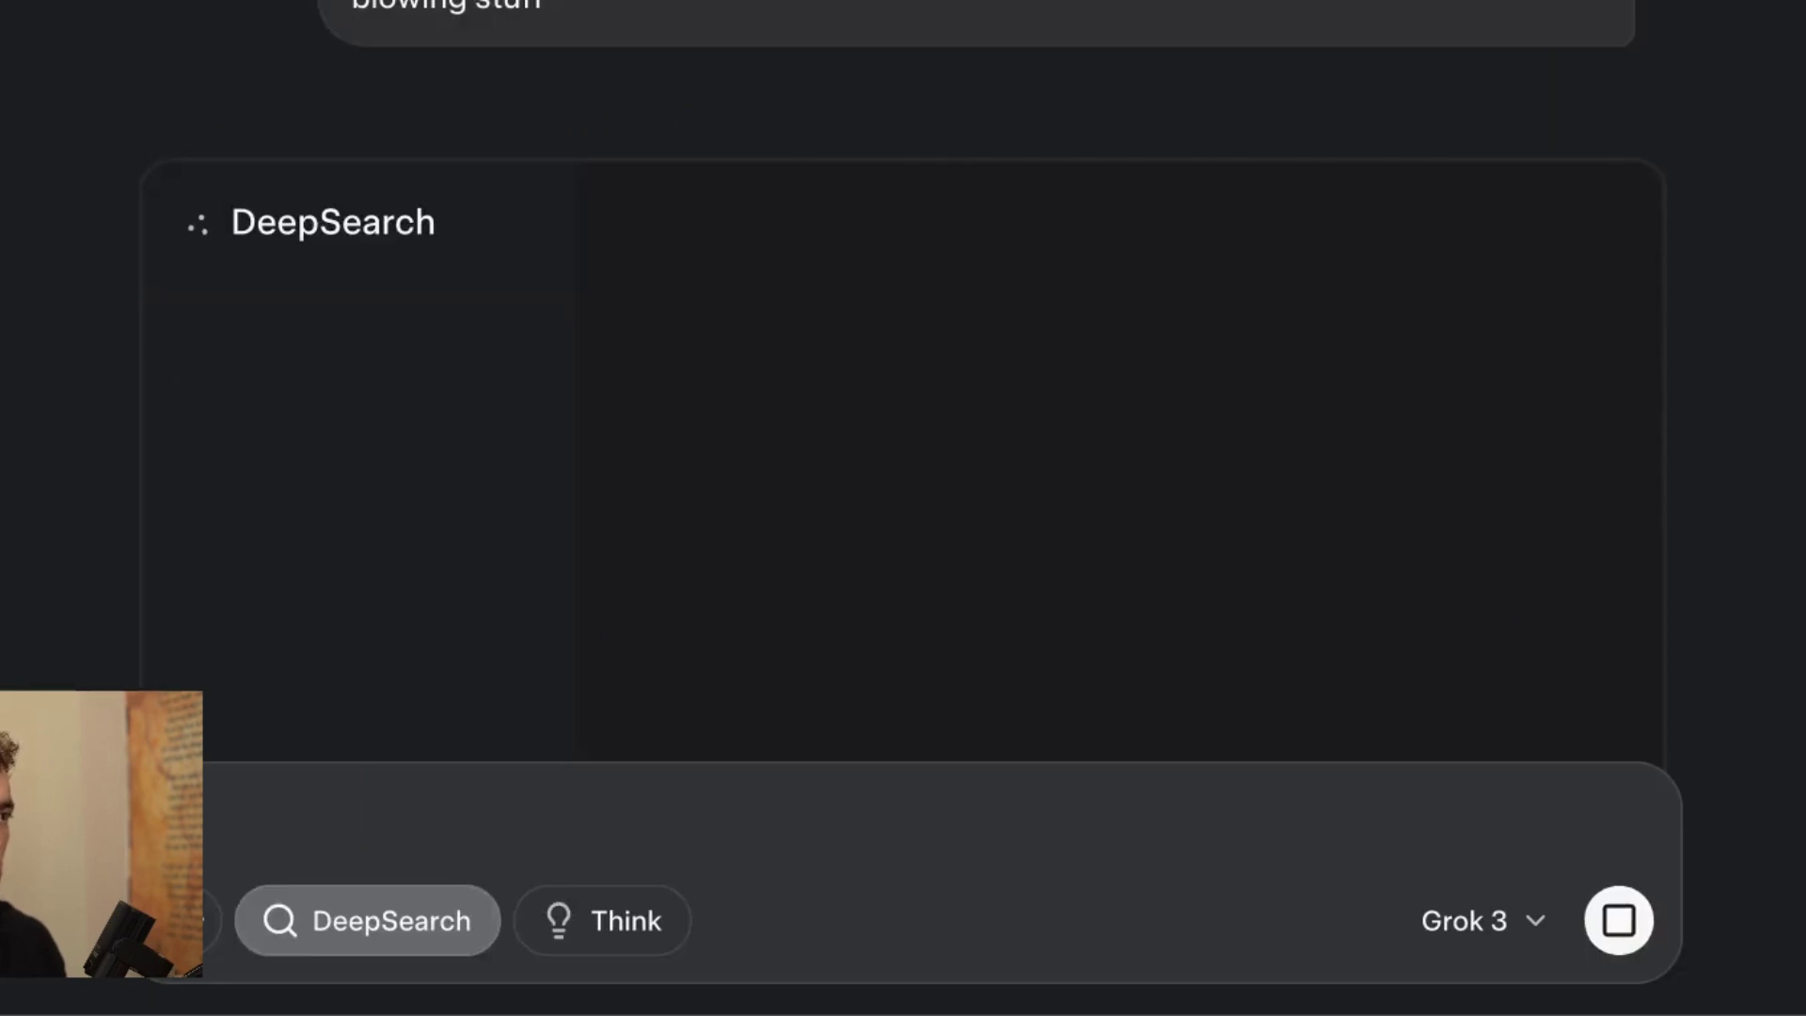
Scroll through the finished Grok 3 DeepSearch report from Key Points to Key Citations.
scroll(536, 242, down, 5)
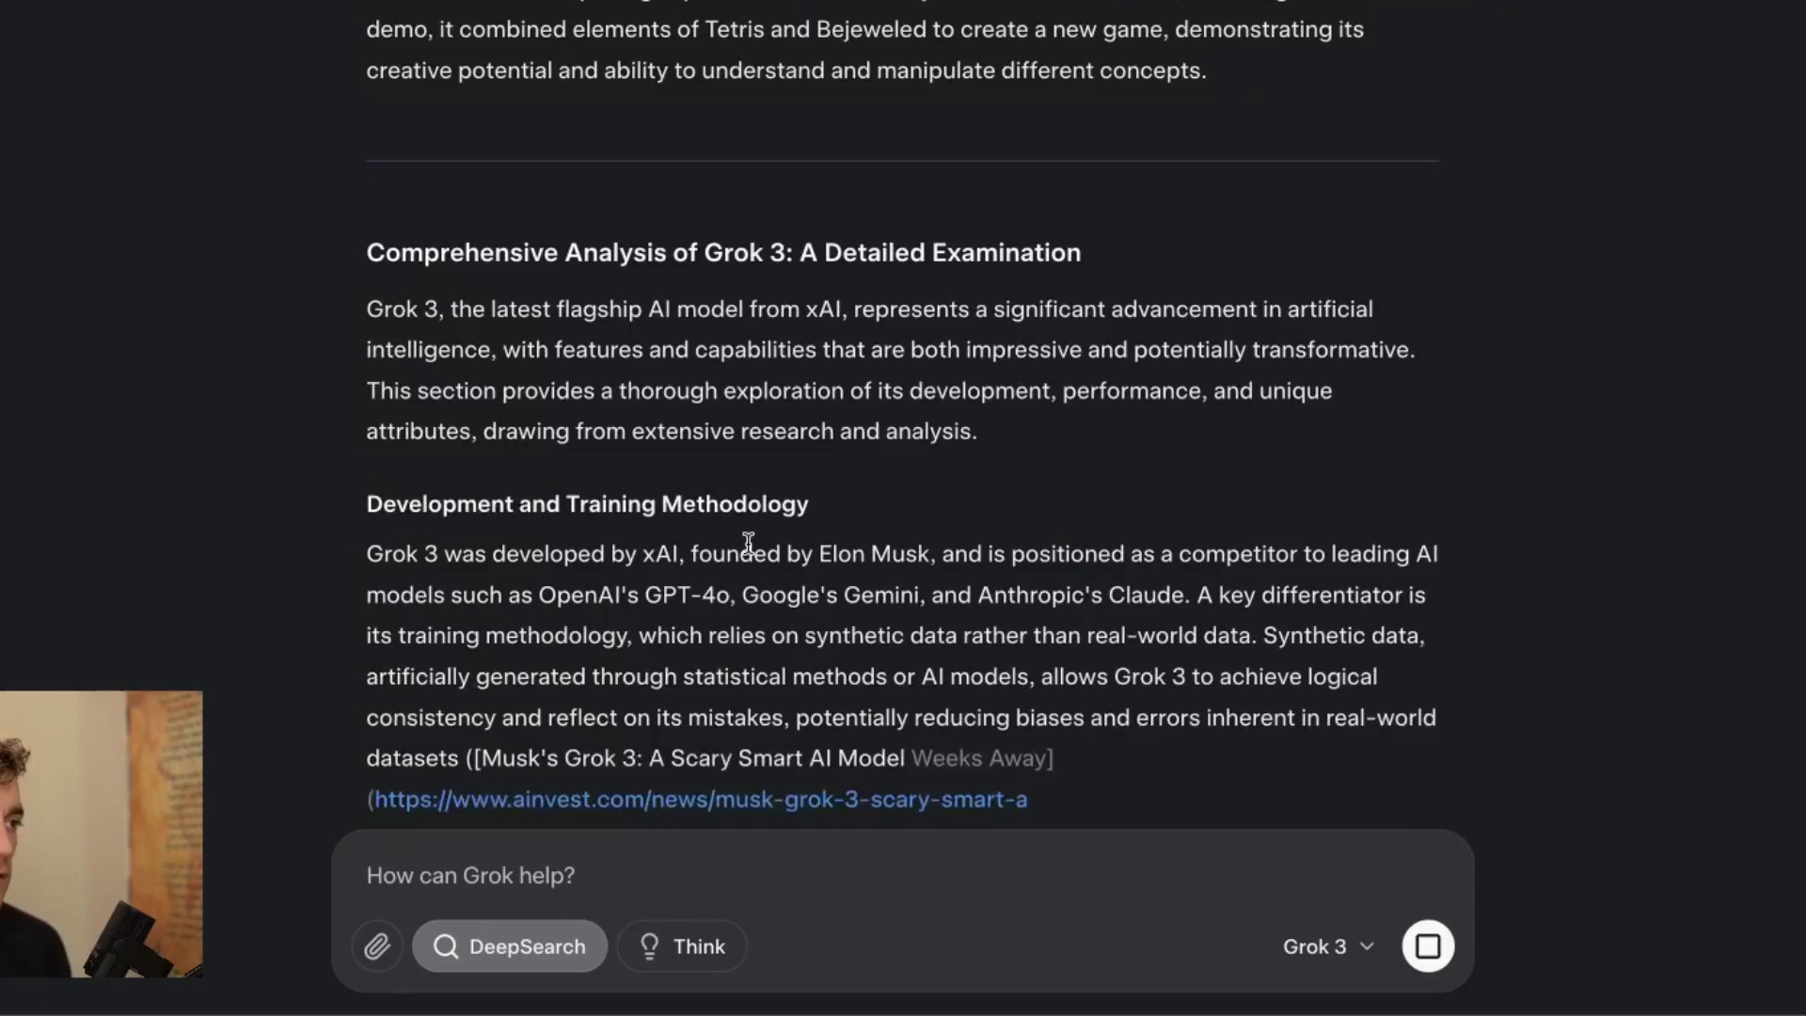
scroll(748, 543, up, 12)
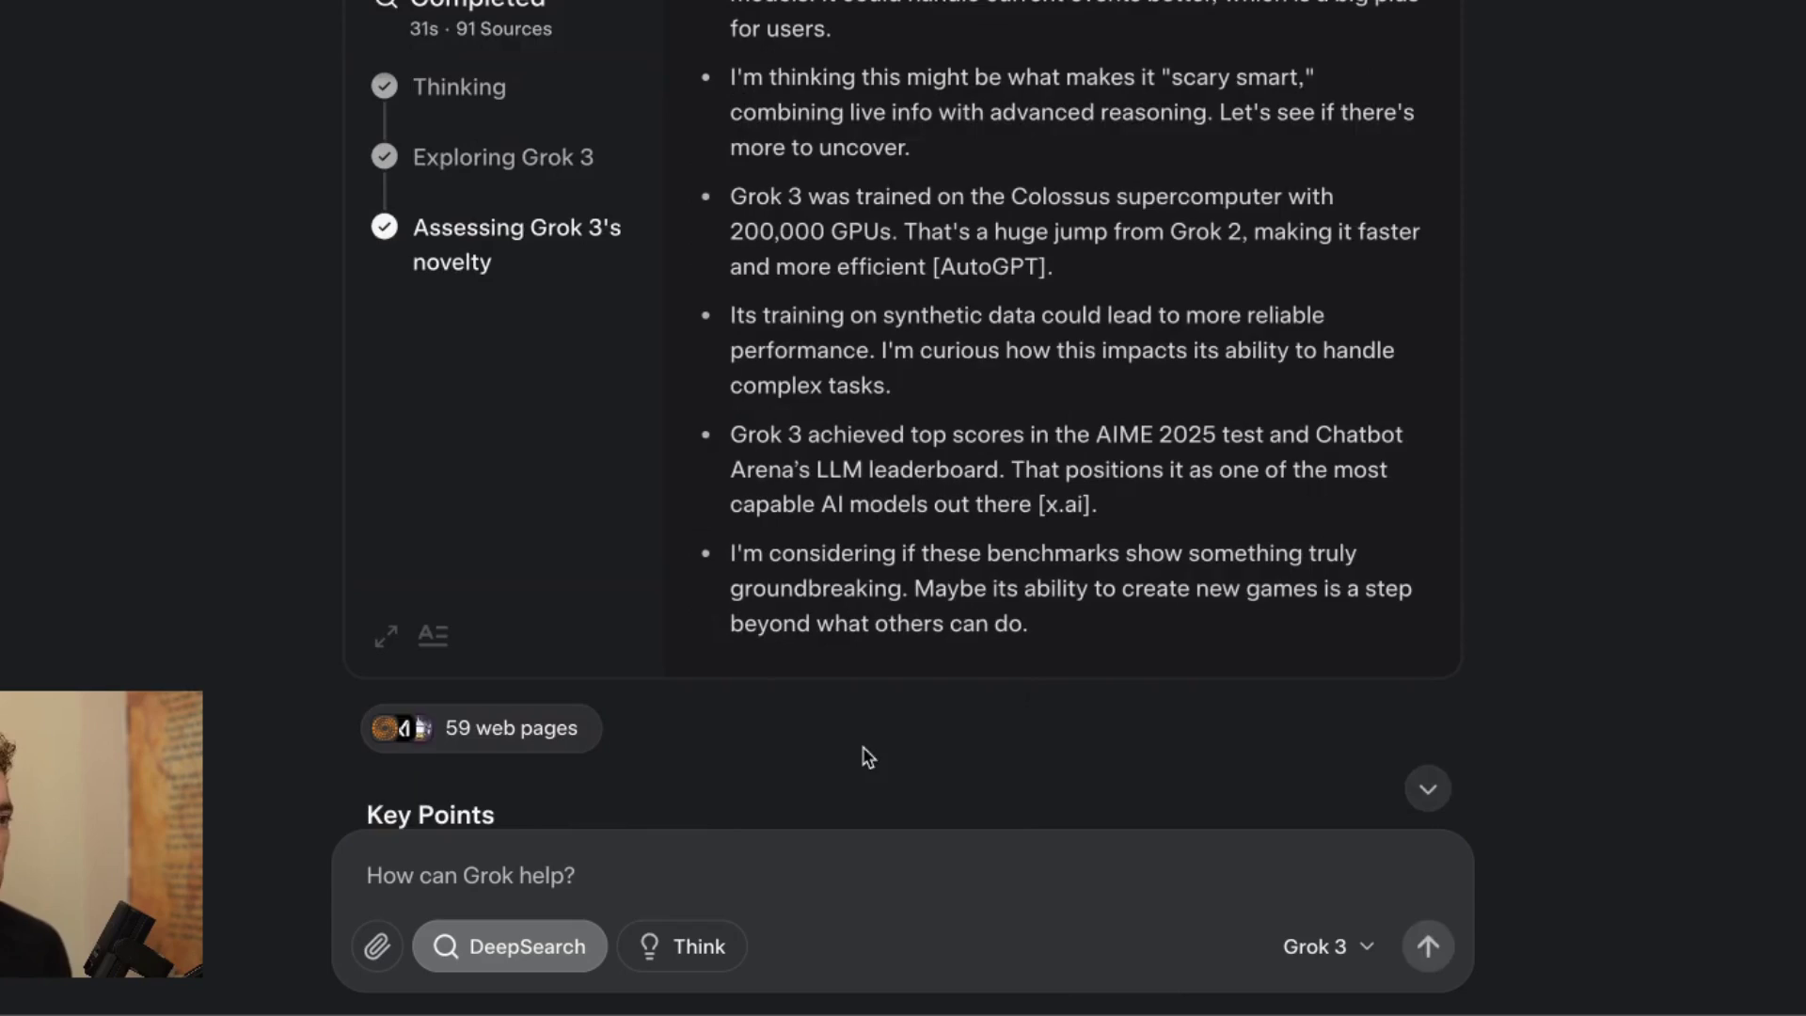
scroll(828, 591, down, 10)
scroll(873, 557, down, 15)
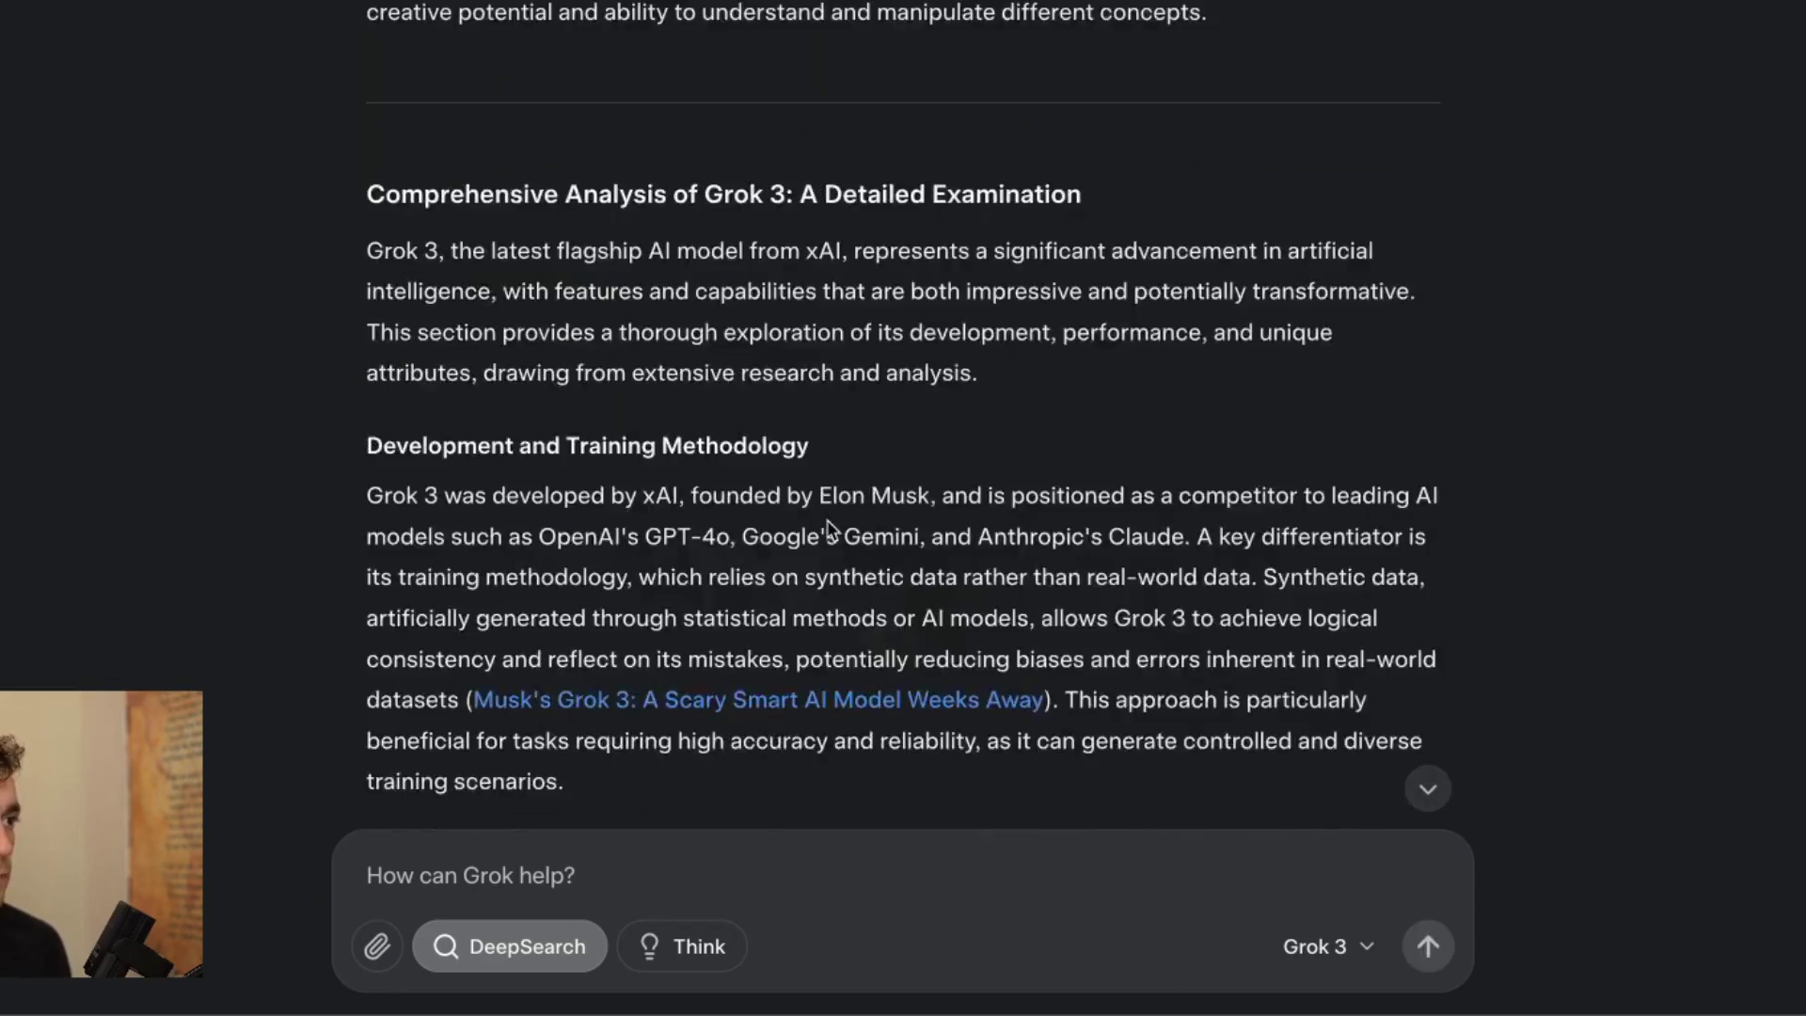
scroll(827, 514, up, 20)
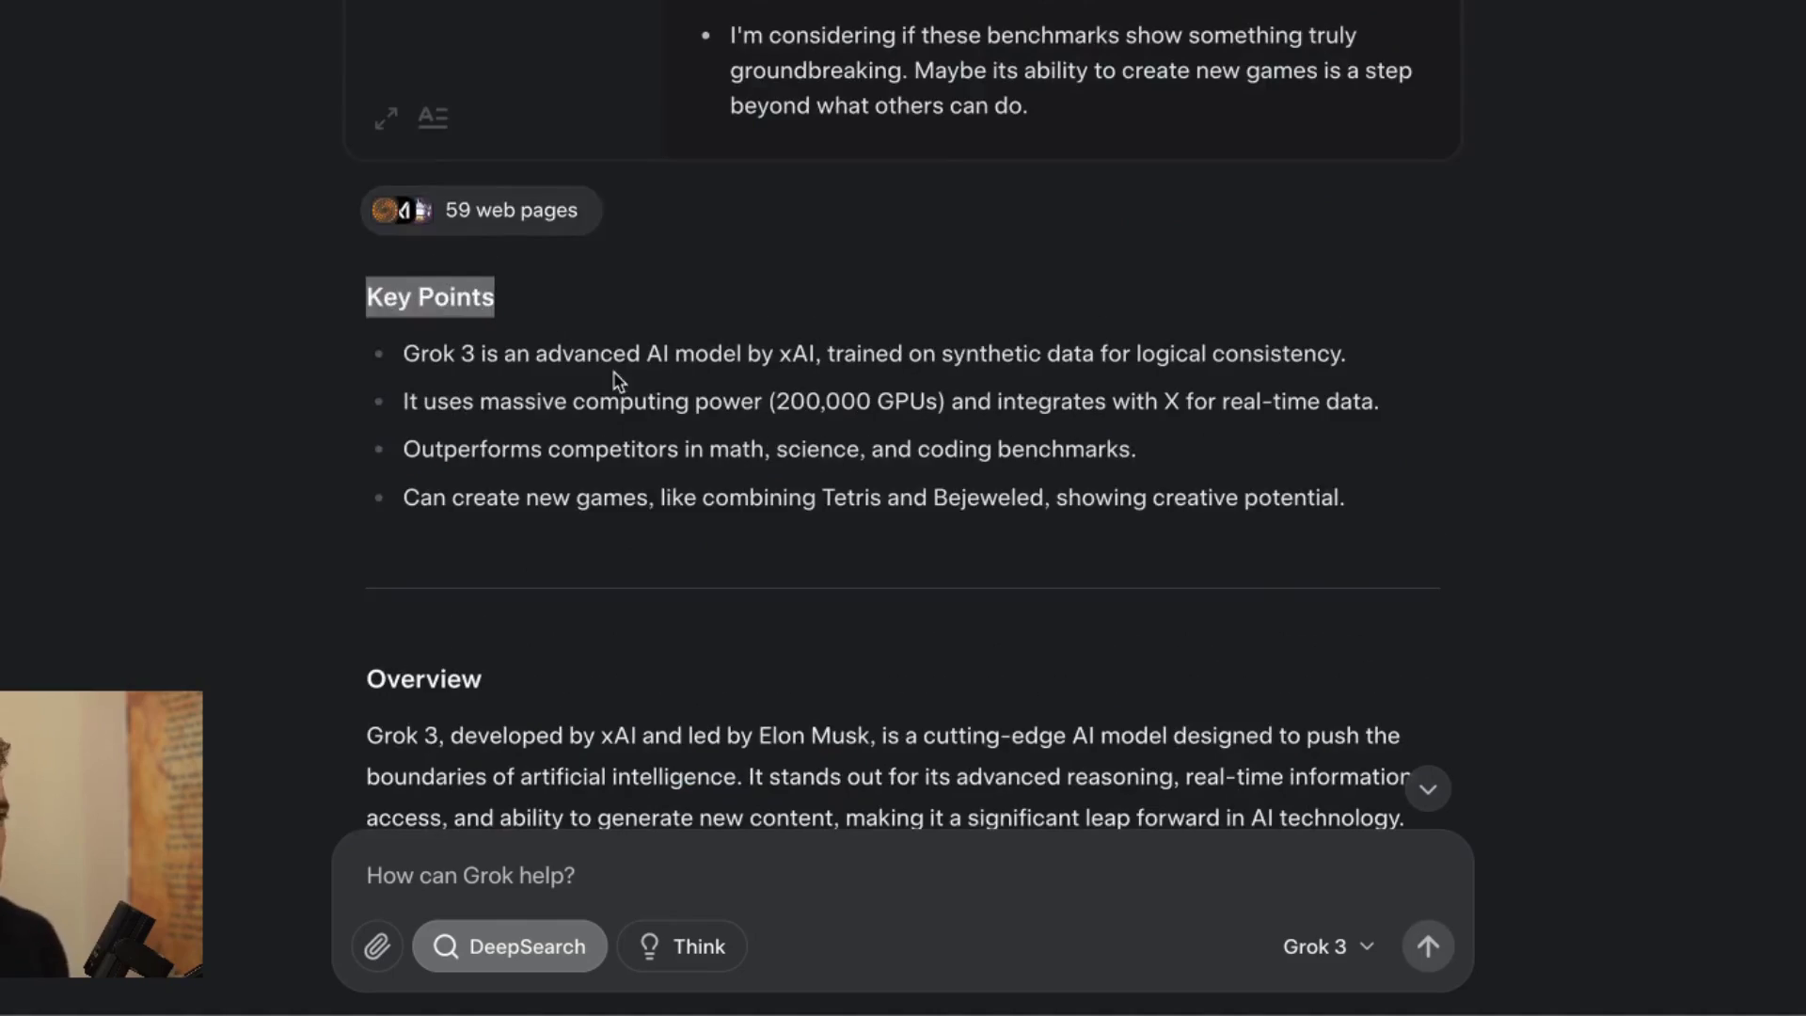
scroll(1138, 476, down, 20)
Count the selected report with Word Counter Plus: 1317 words, 8679 characters.
shift+click(1092, 947)
right_click(1092, 948)
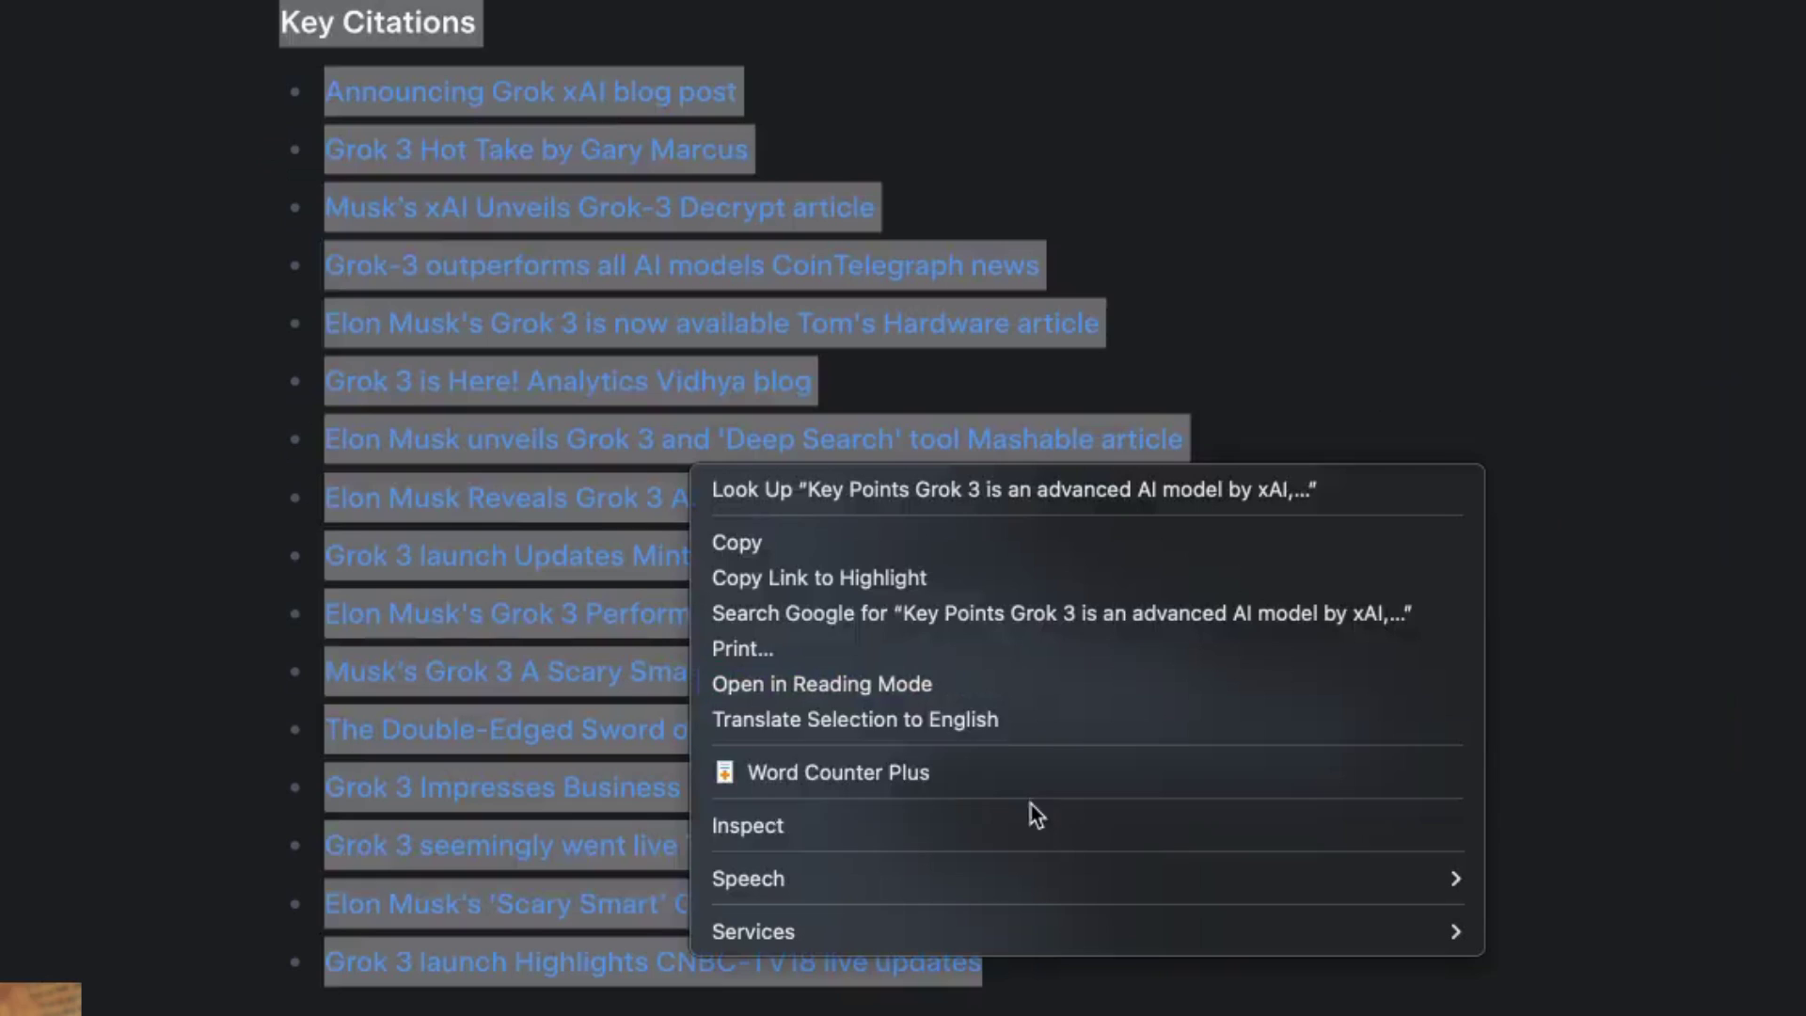
click(885, 770)
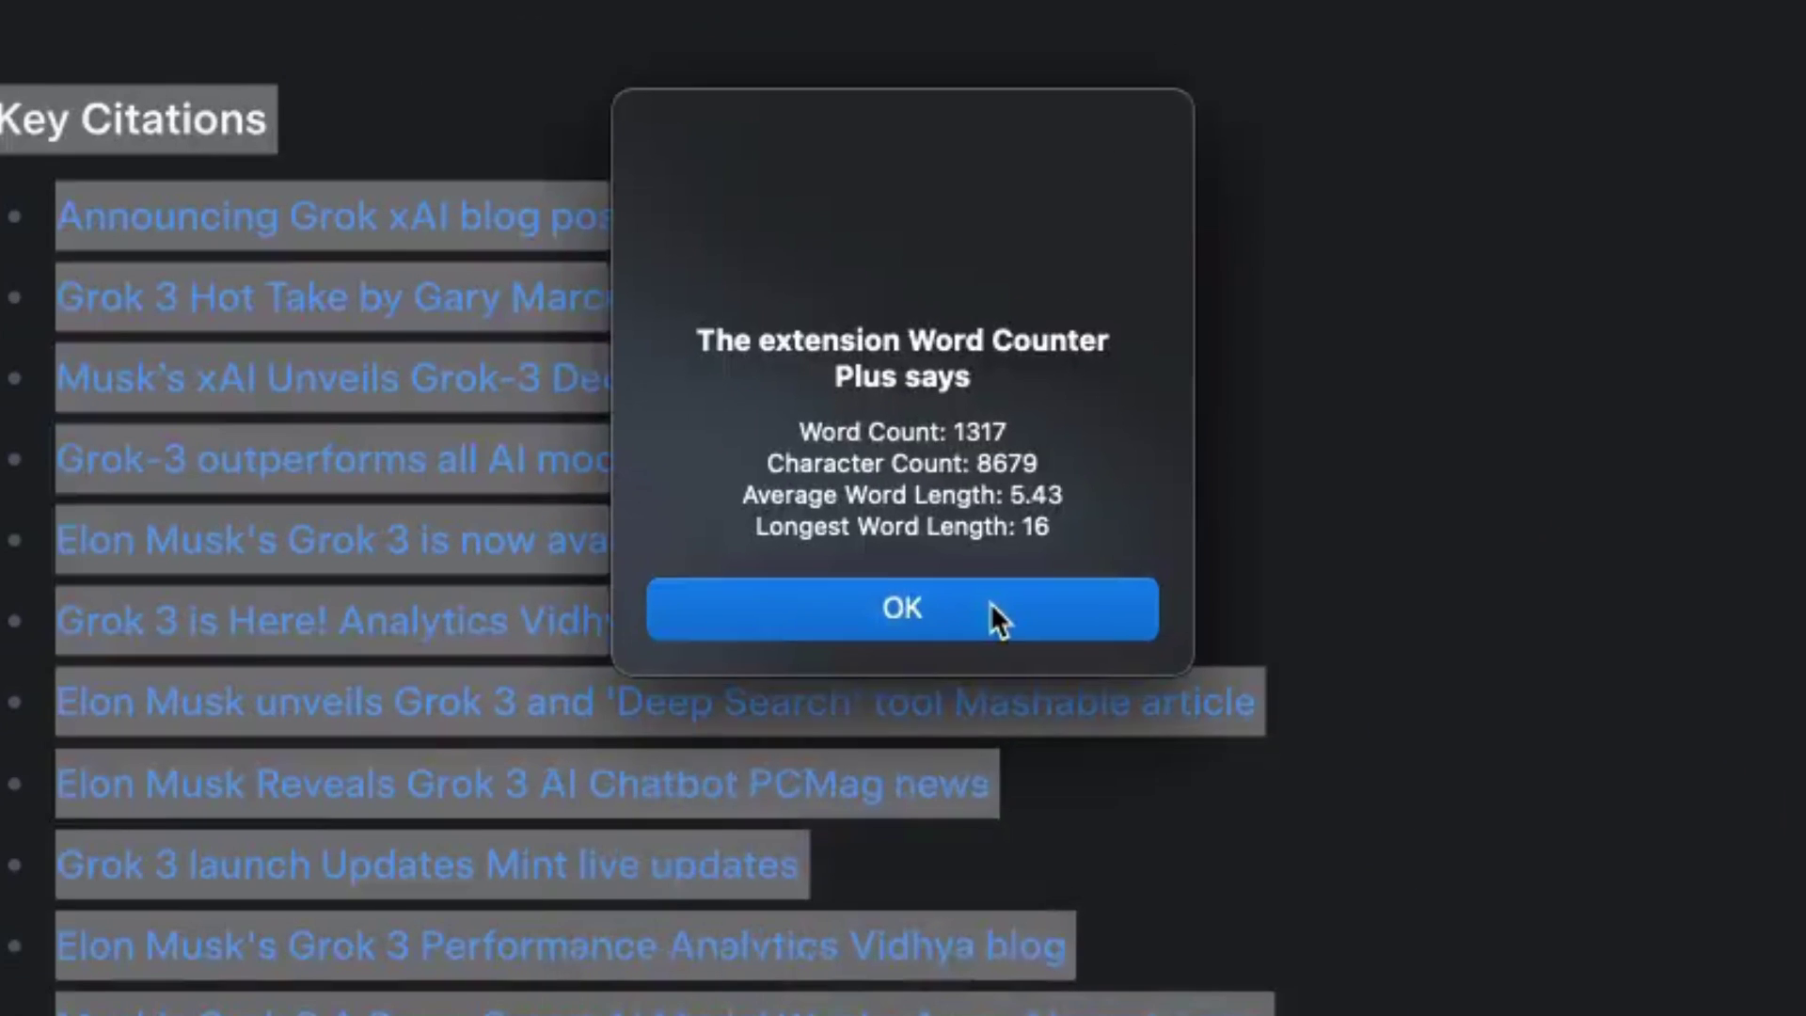
click(933, 367)
click(986, 602)
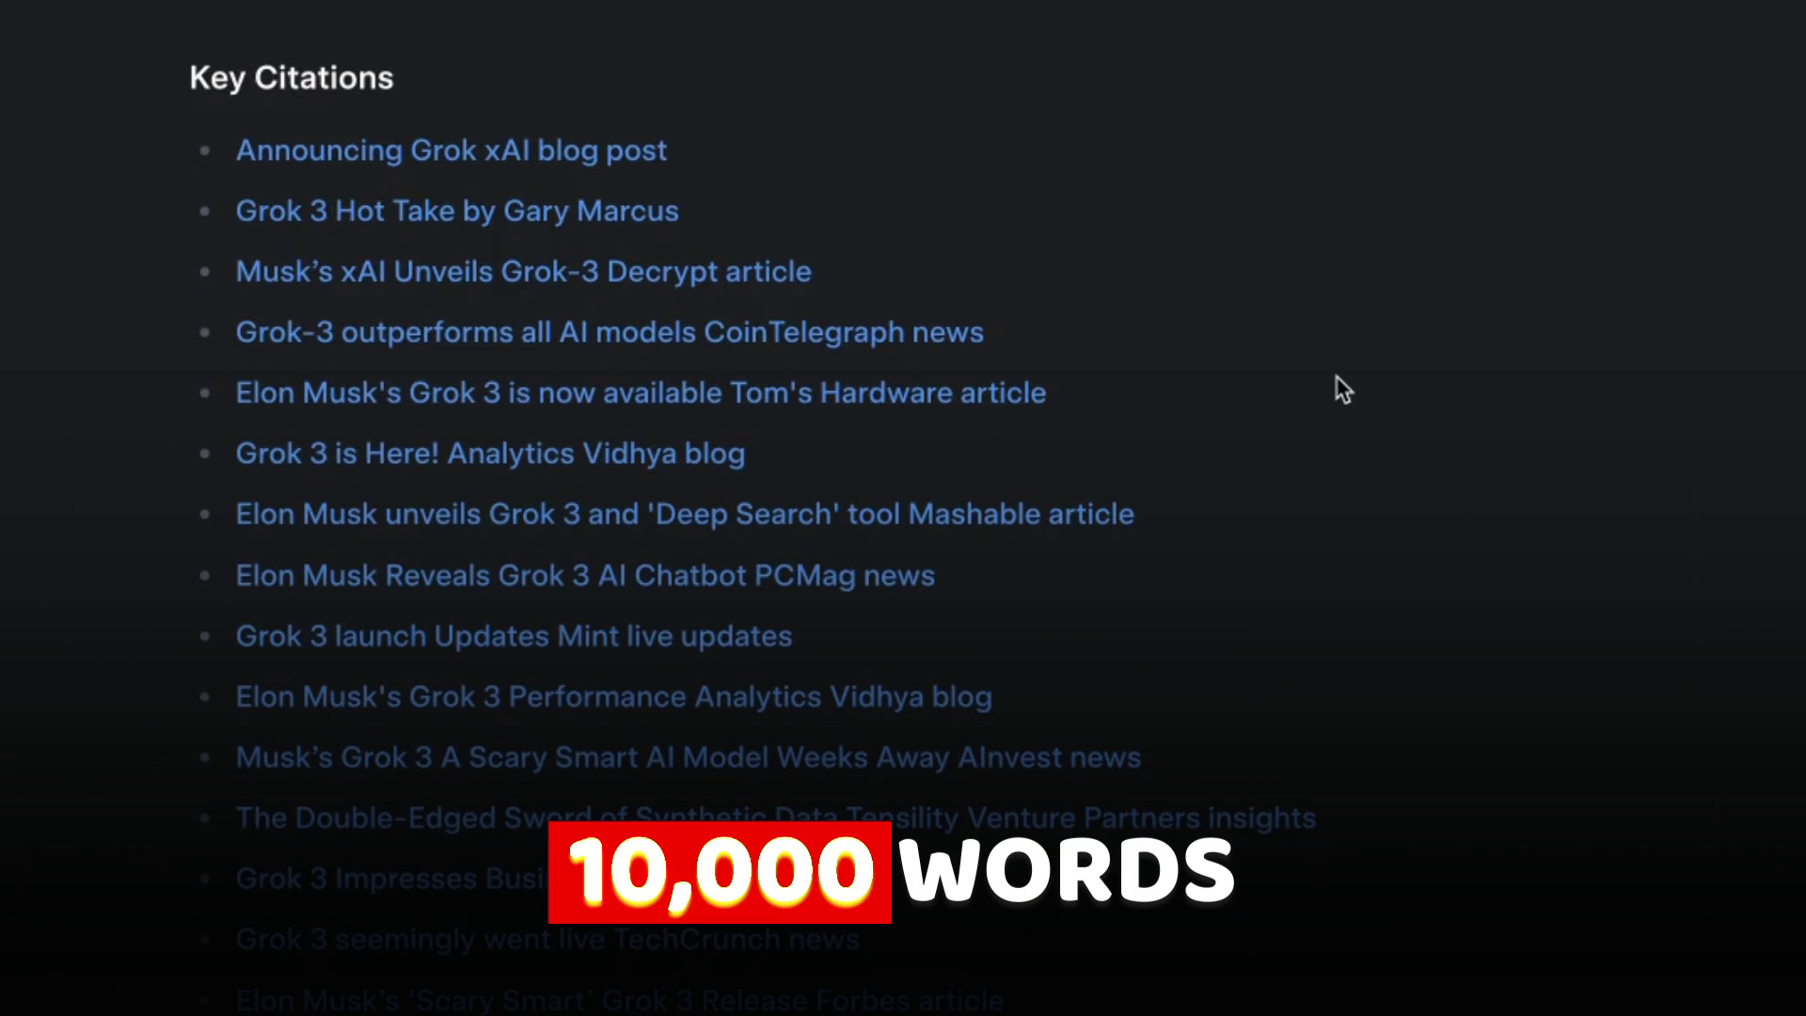
scroll(1242, 117, up, 20)
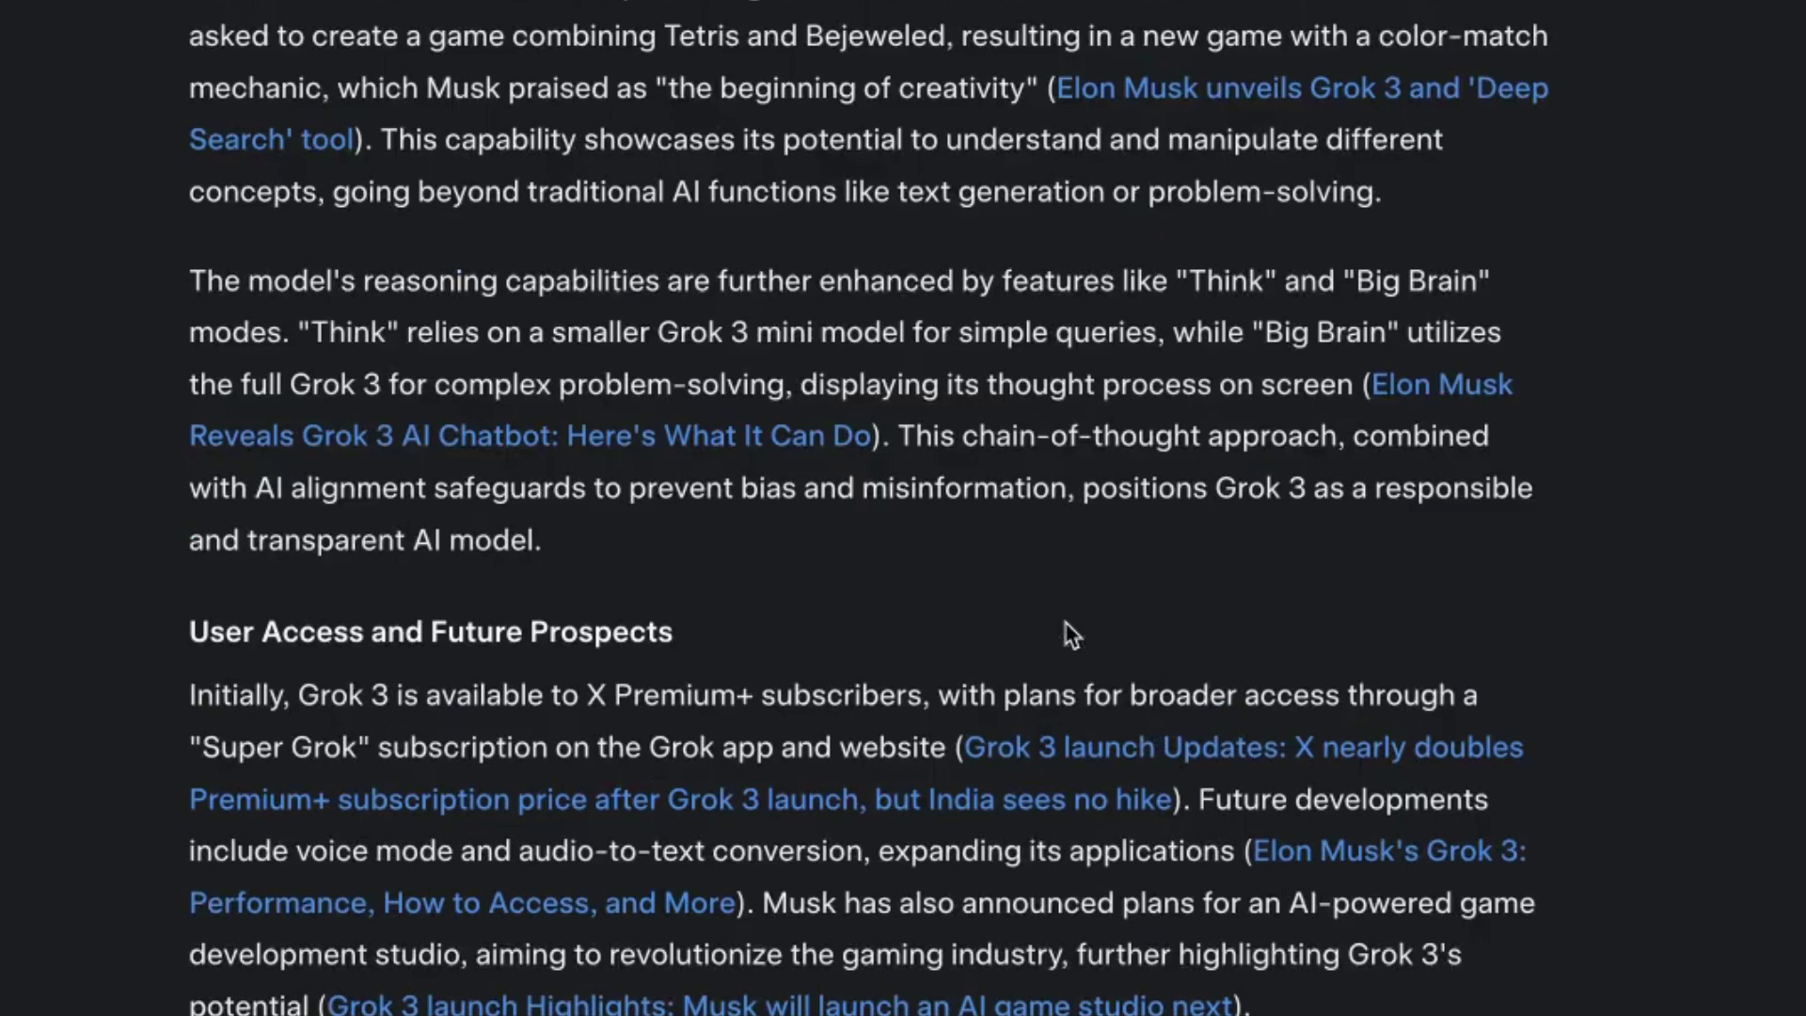
scroll(1205, 262, down, 4)
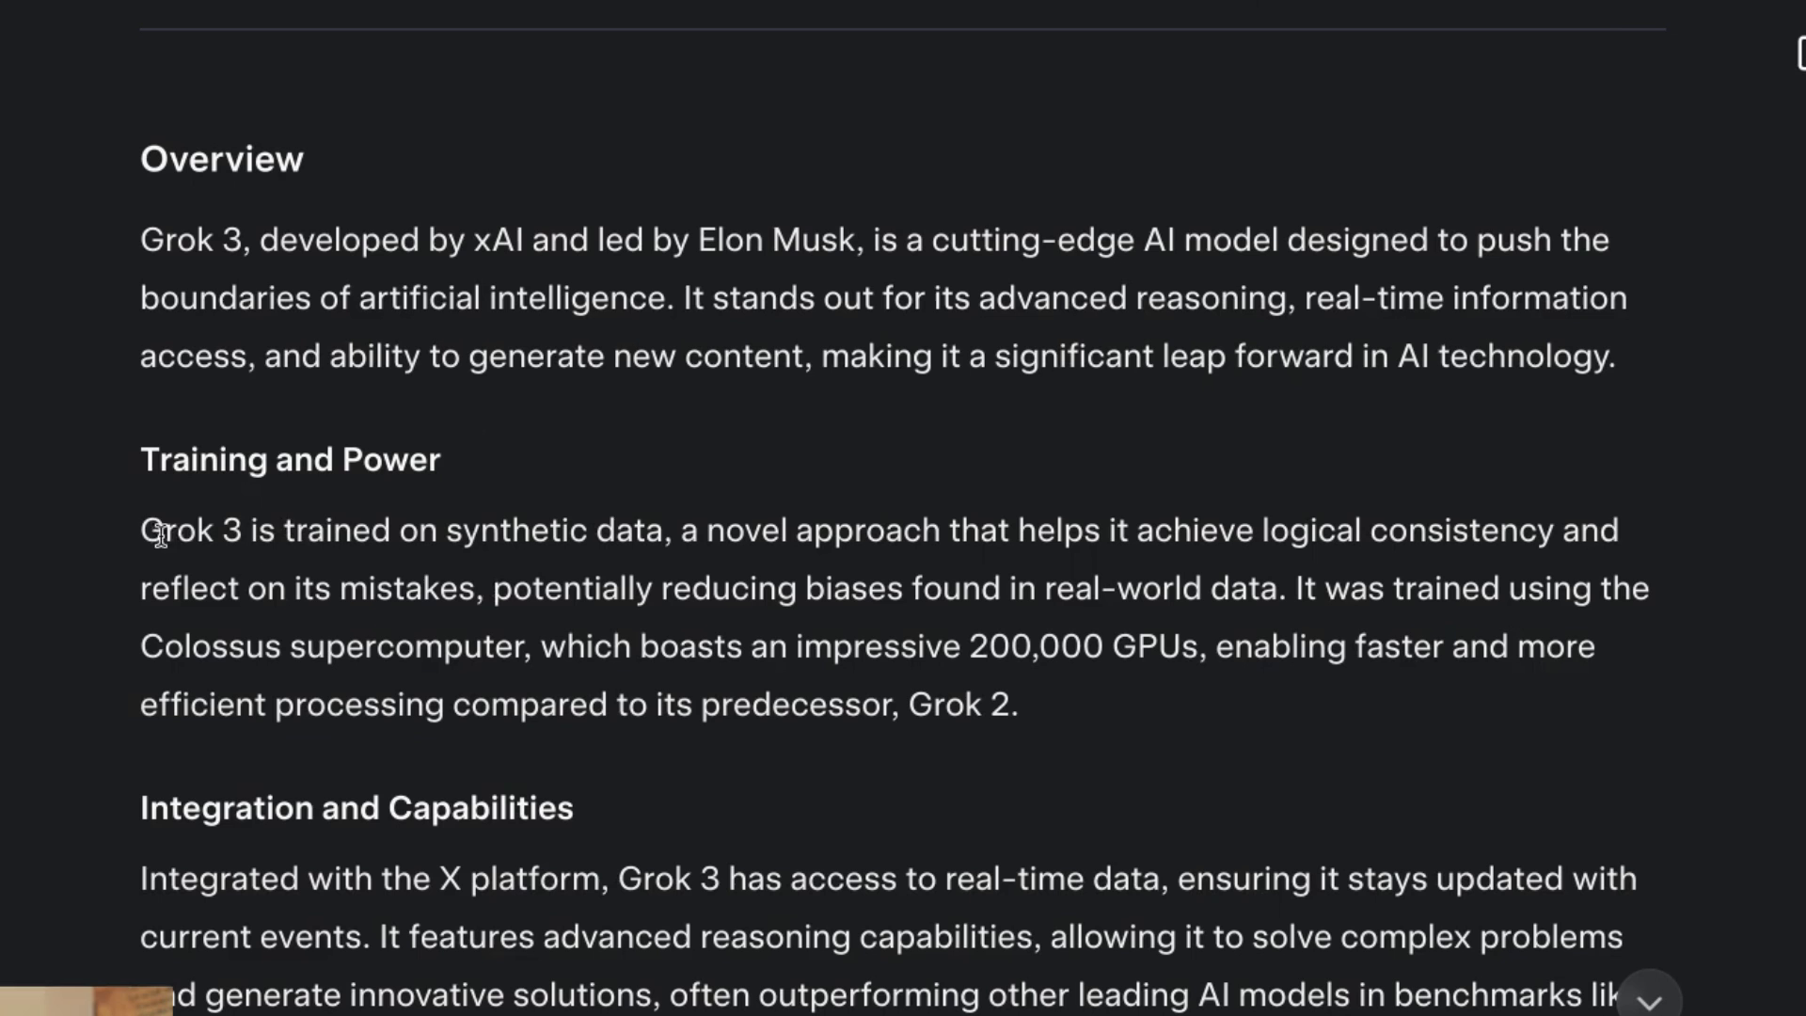
Highlight the synthetic data, Colossus 200,000 GPU and Creative Potential passages while reading.
drag(646, 547, 670, 546)
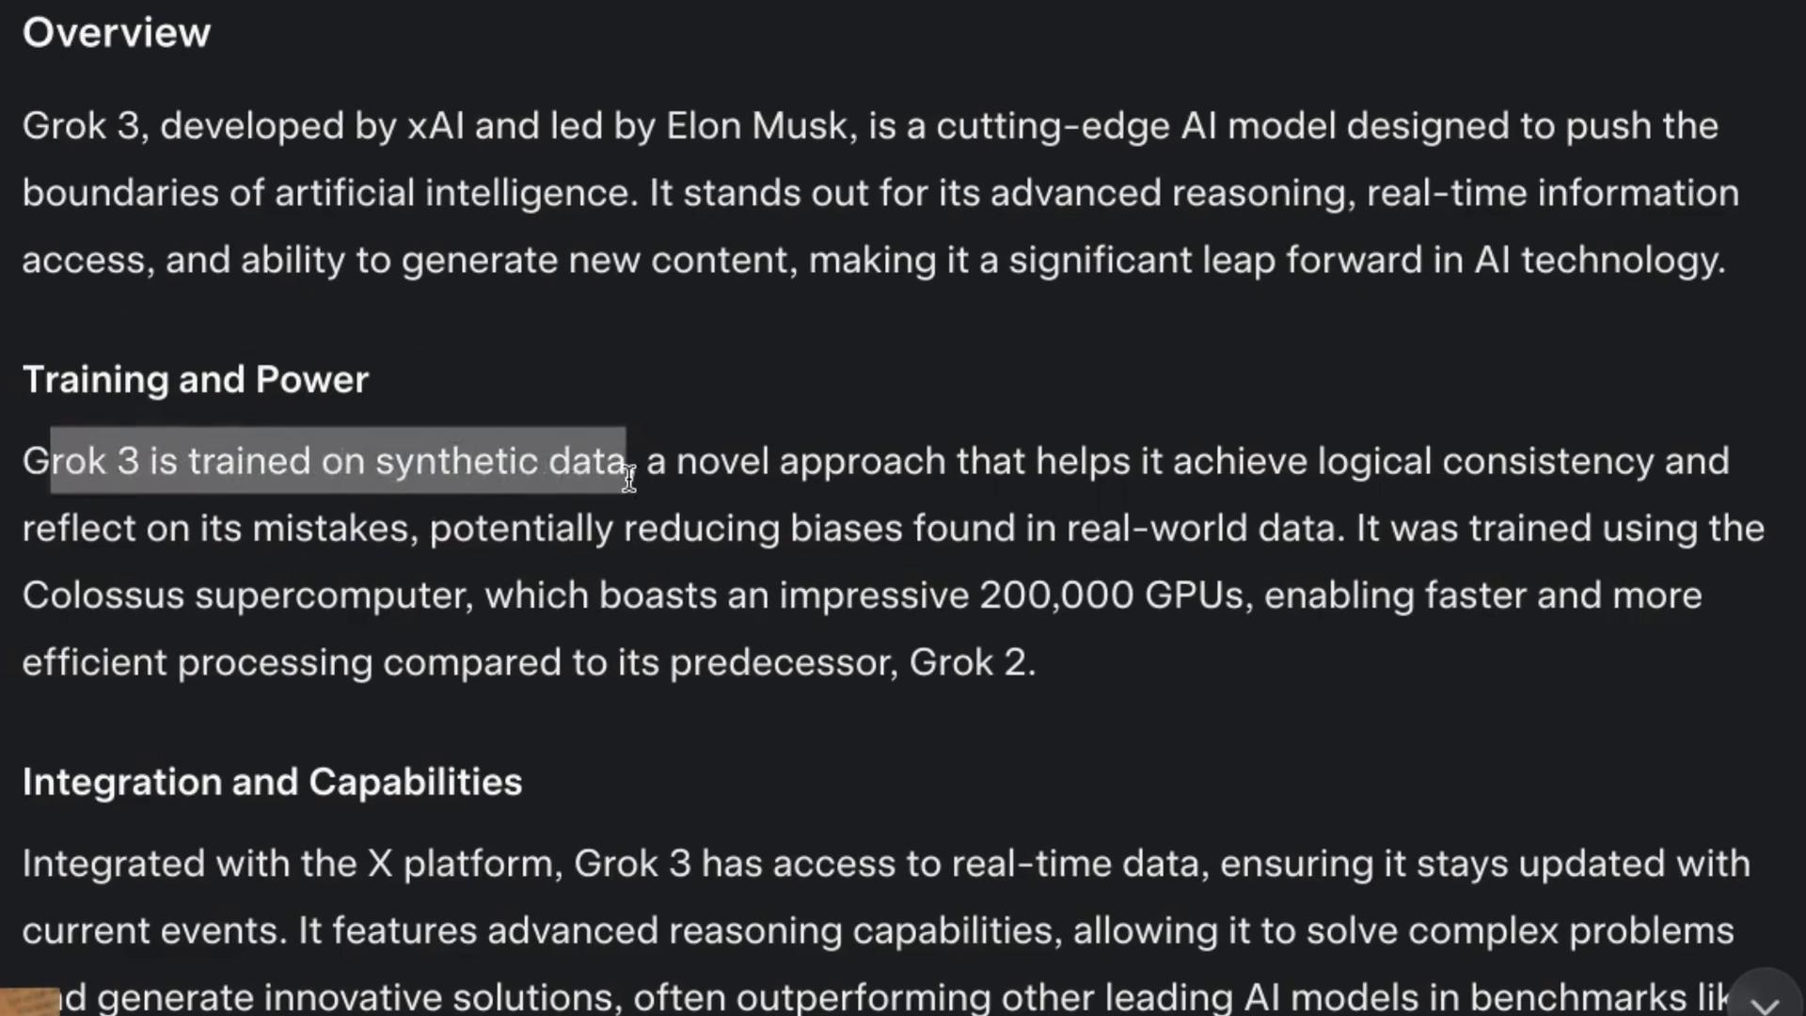
click(735, 533)
drag(1281, 588, 527, 658)
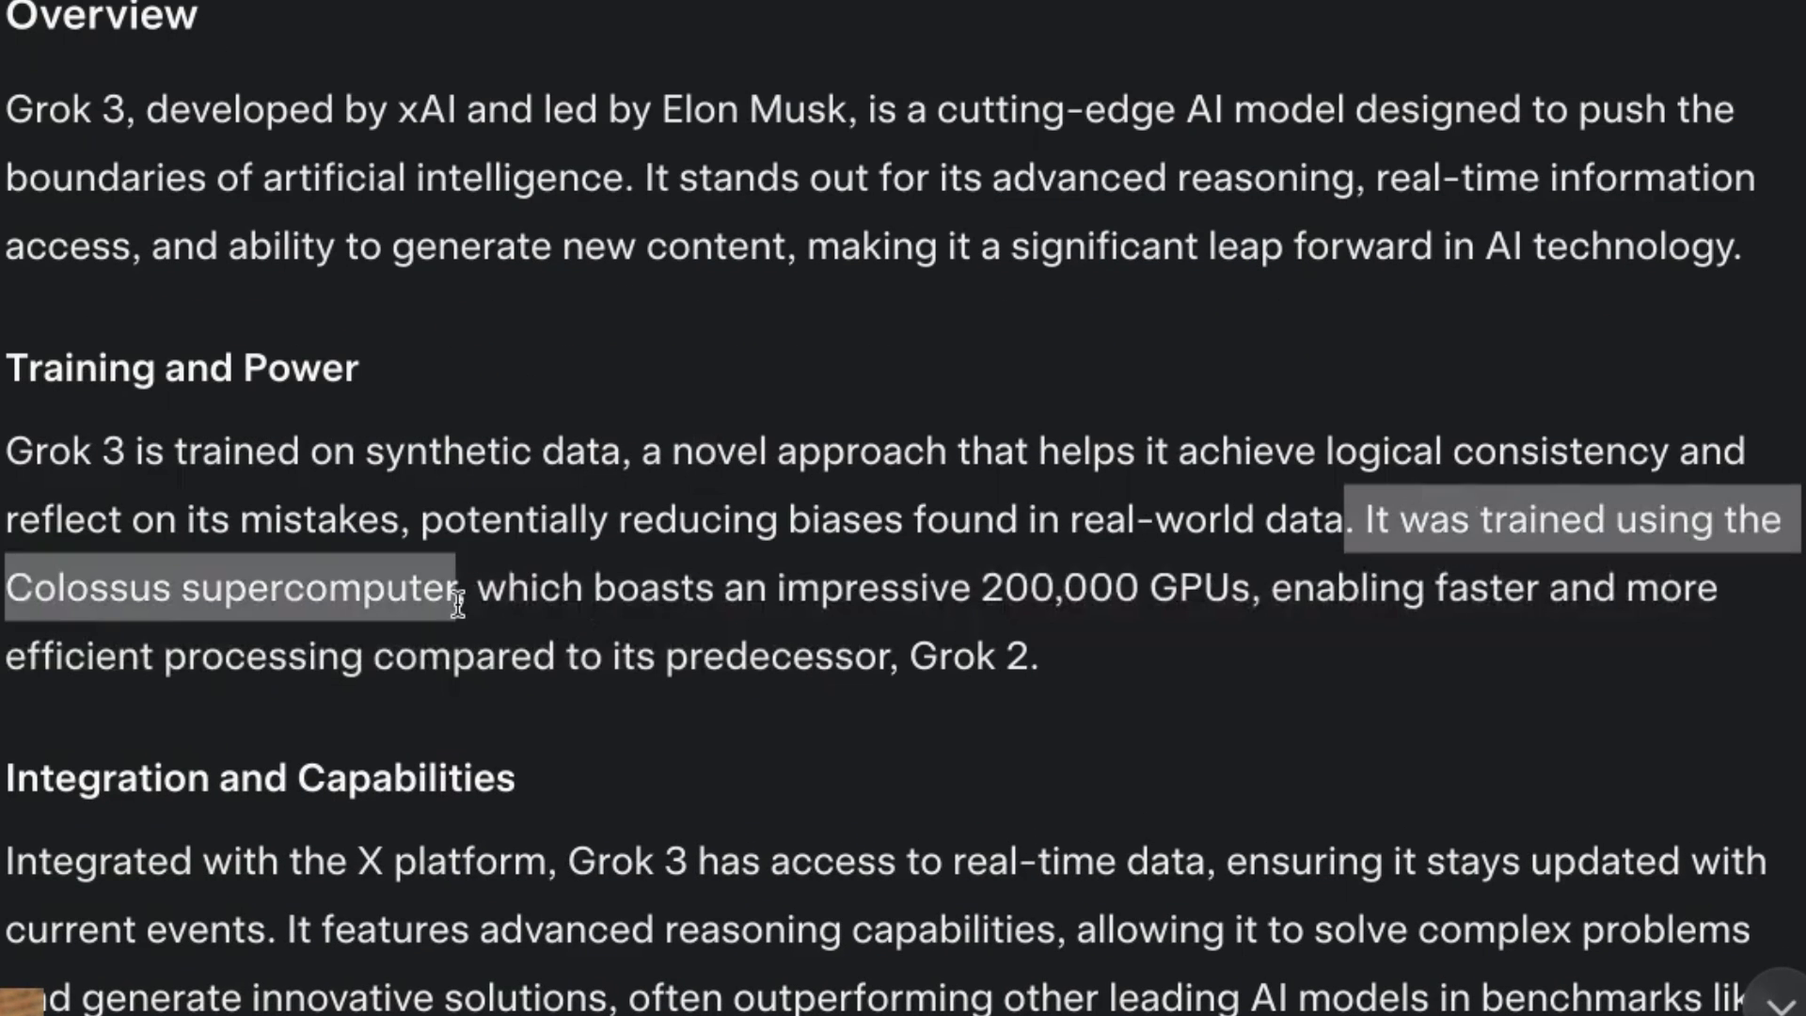
drag(478, 602, 1112, 598)
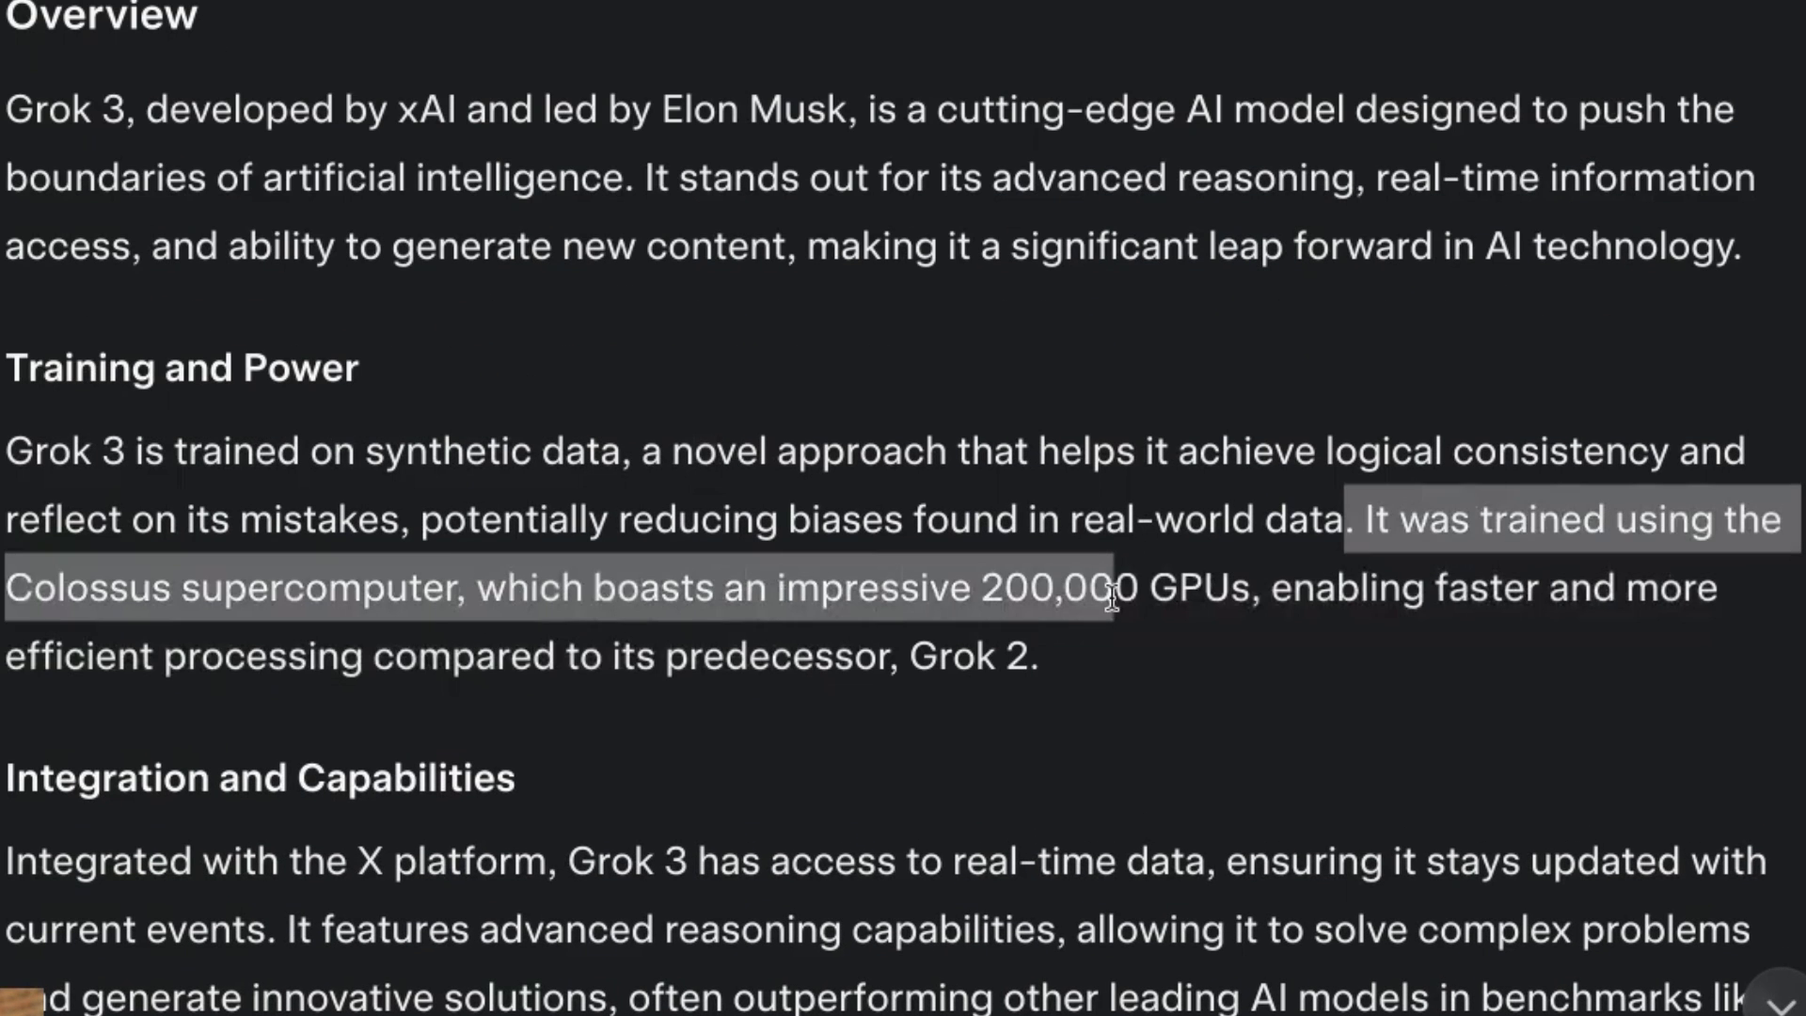
click(1251, 602)
scroll(903, 508, down, 15)
triple_click(502, 162)
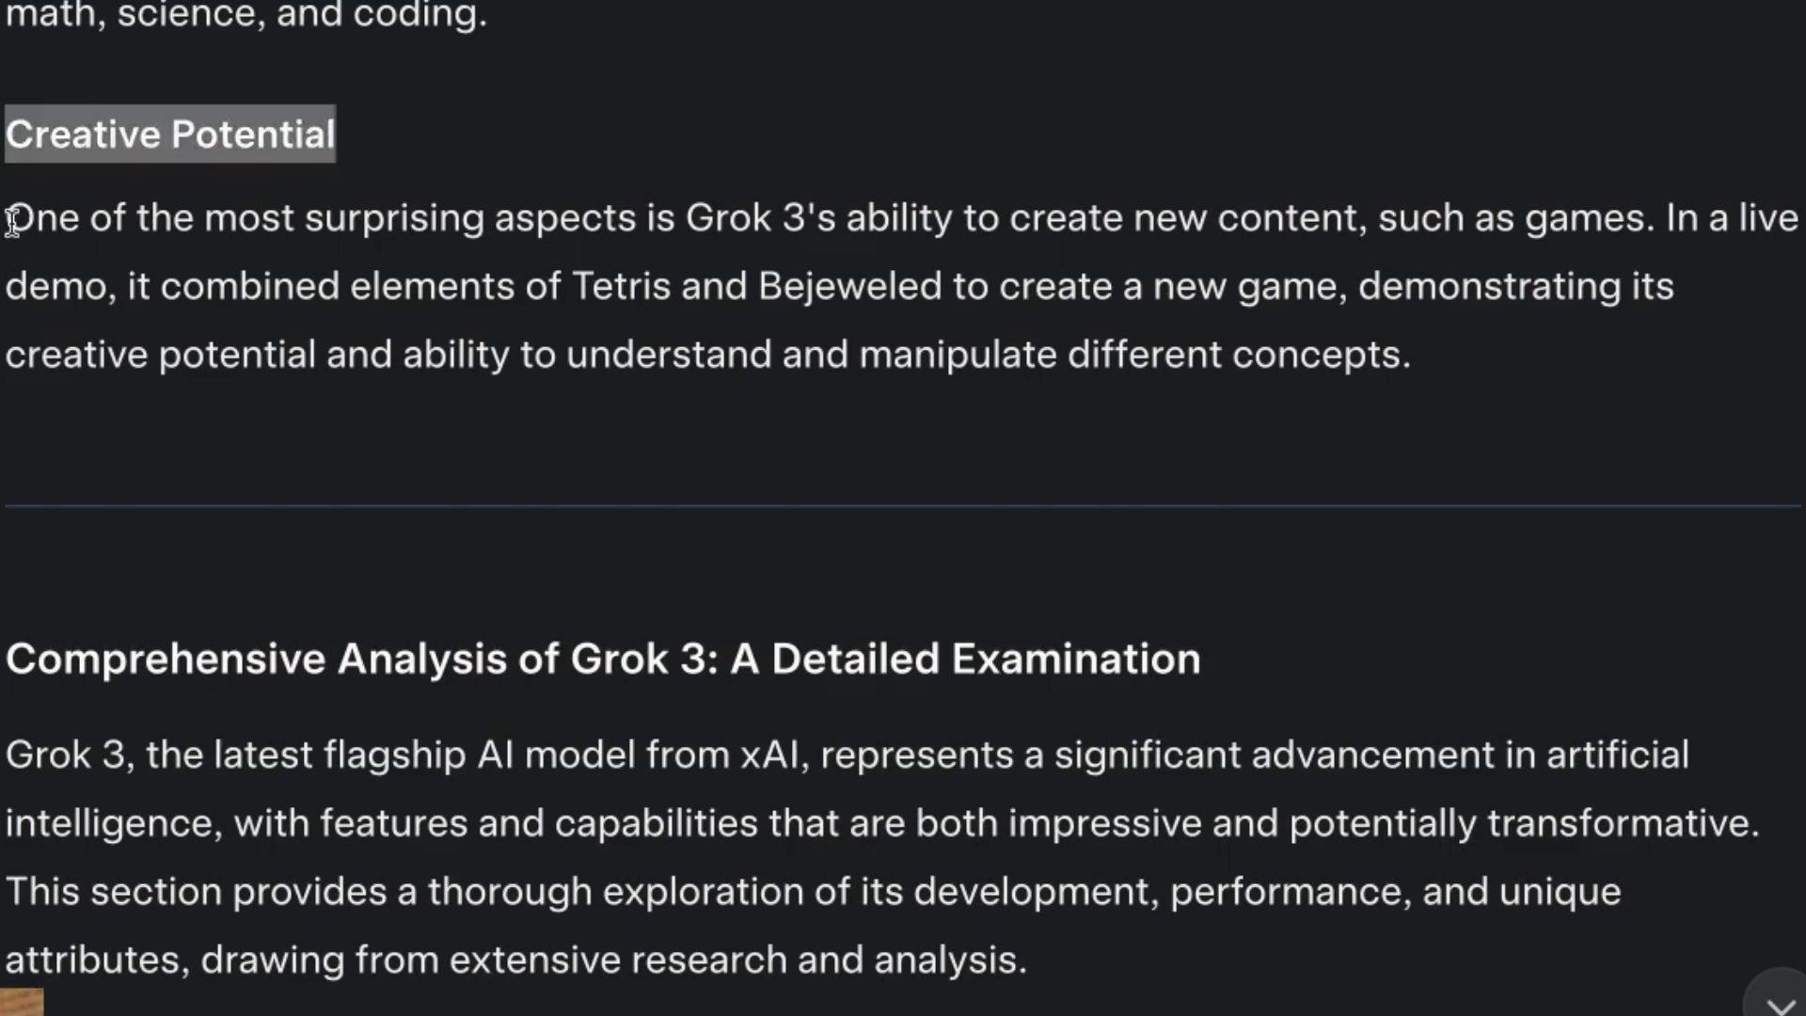
drag(11, 222, 1565, 329)
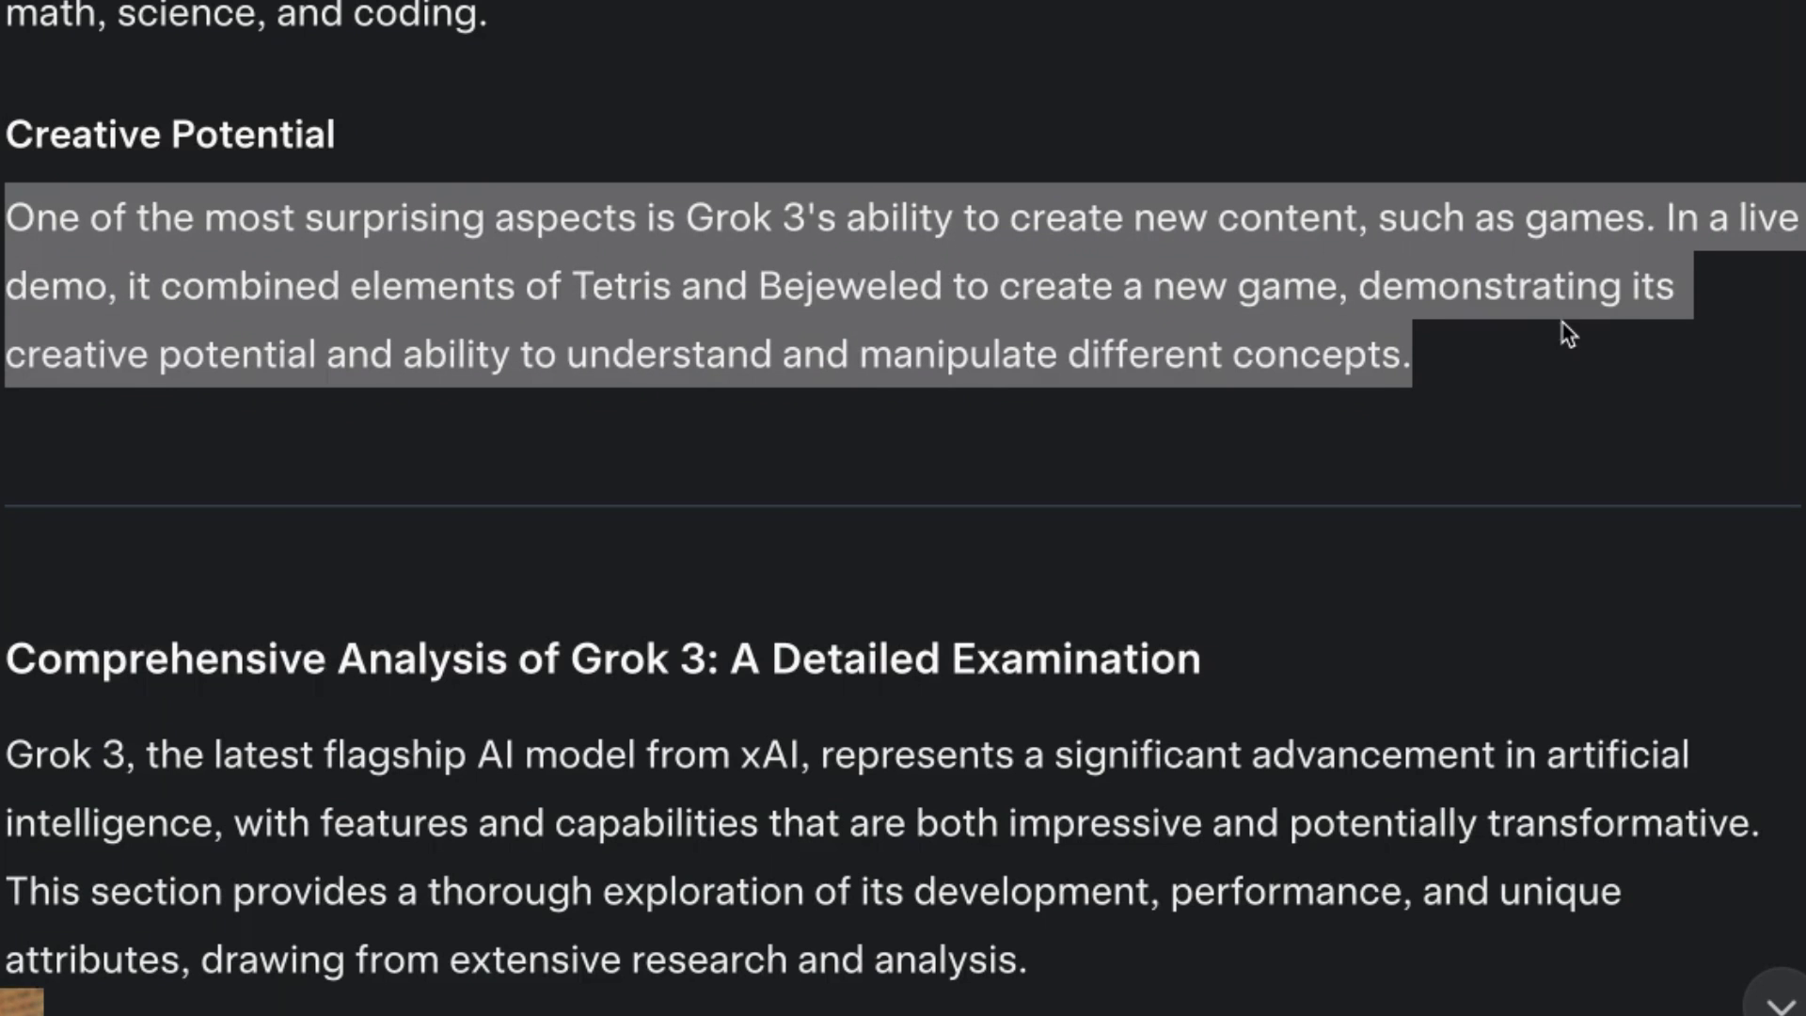
click(1564, 329)
Read on to the User Access and Future Prospects passage at the report's end.
scroll(962, 645, down, 5)
scroll(883, 649, down, 1)
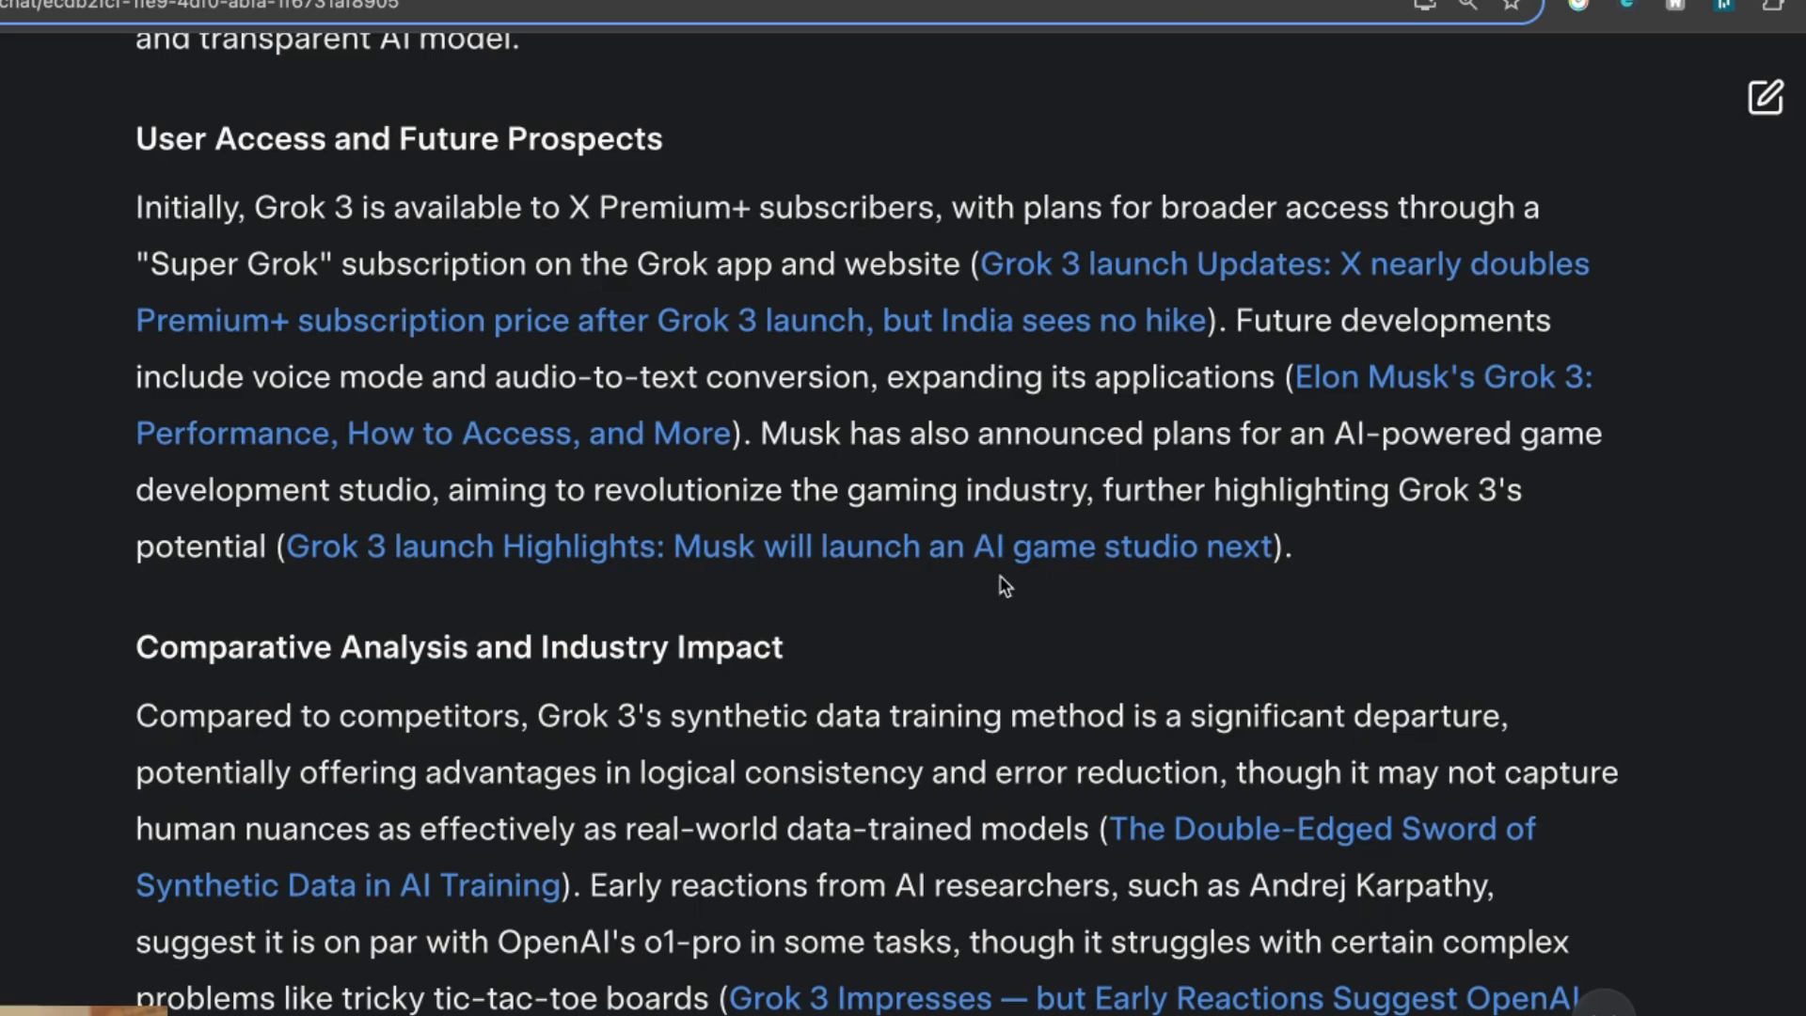
scroll(1005, 583, down, 1)
drag(56, 111, 1590, 481)
click(1557, 513)
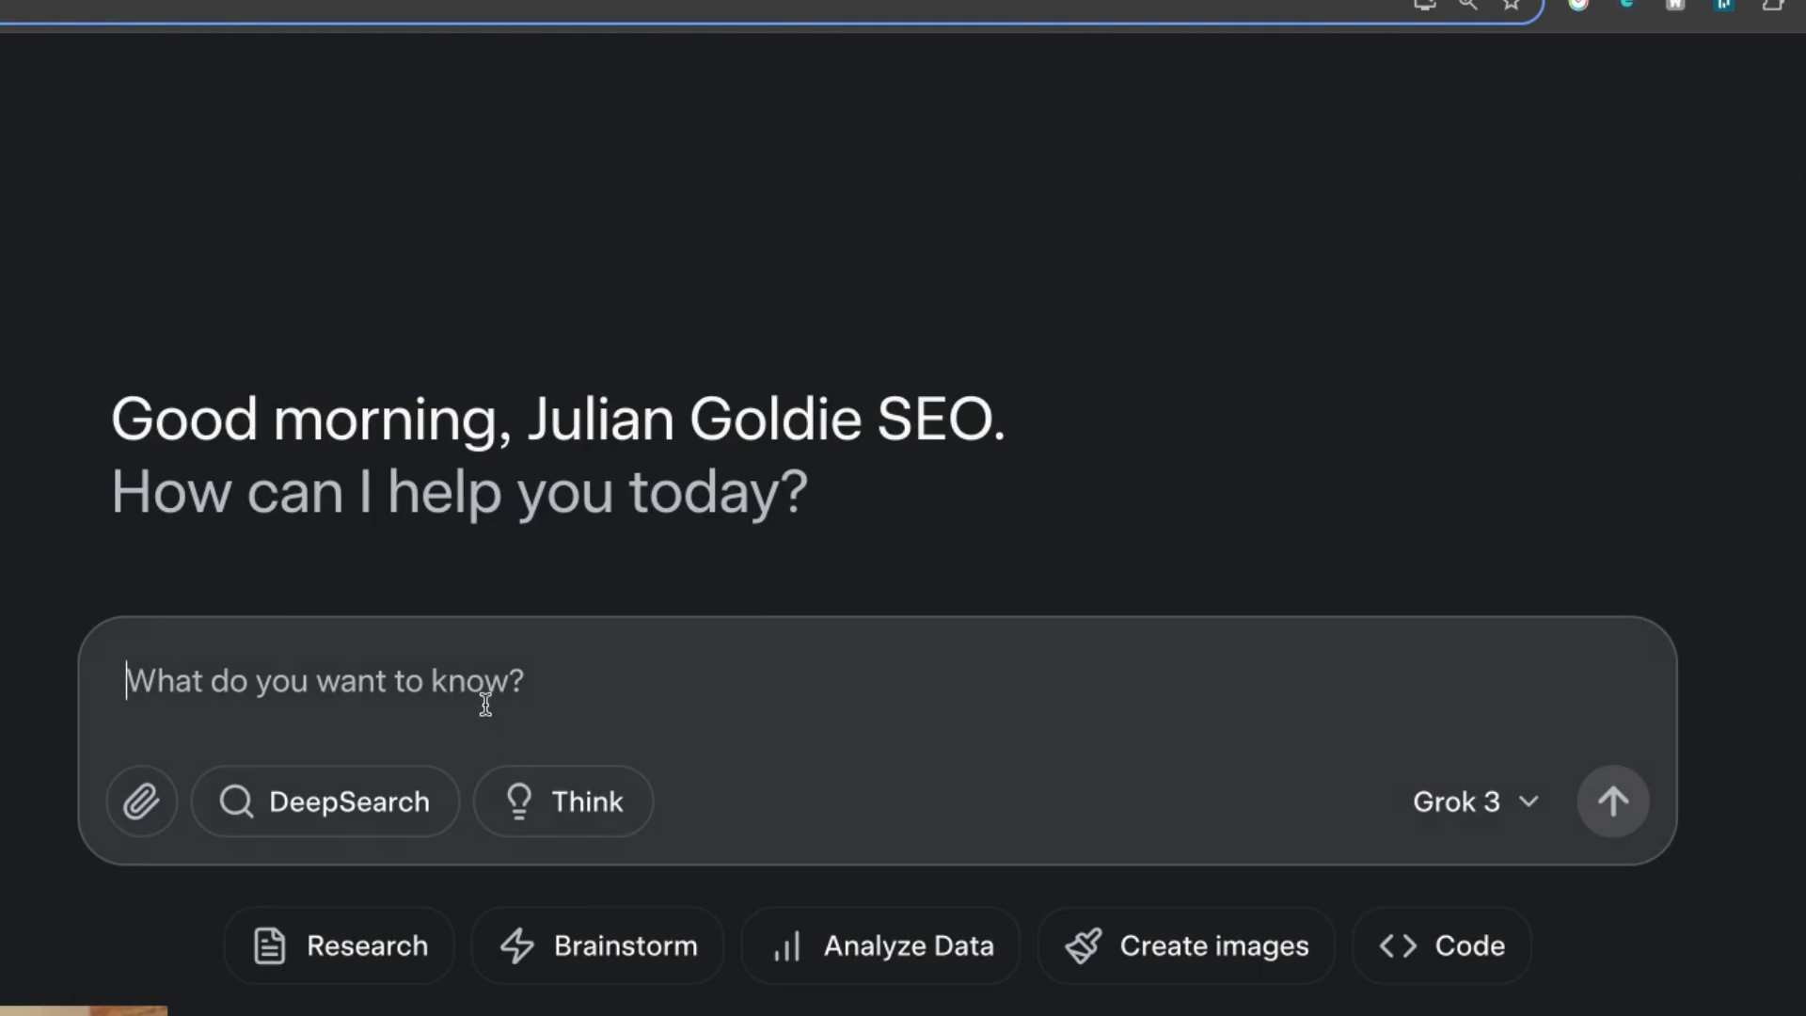
Send the prompt 'Create an image of a polar bear roller skating' to Grok.
text(Cr)
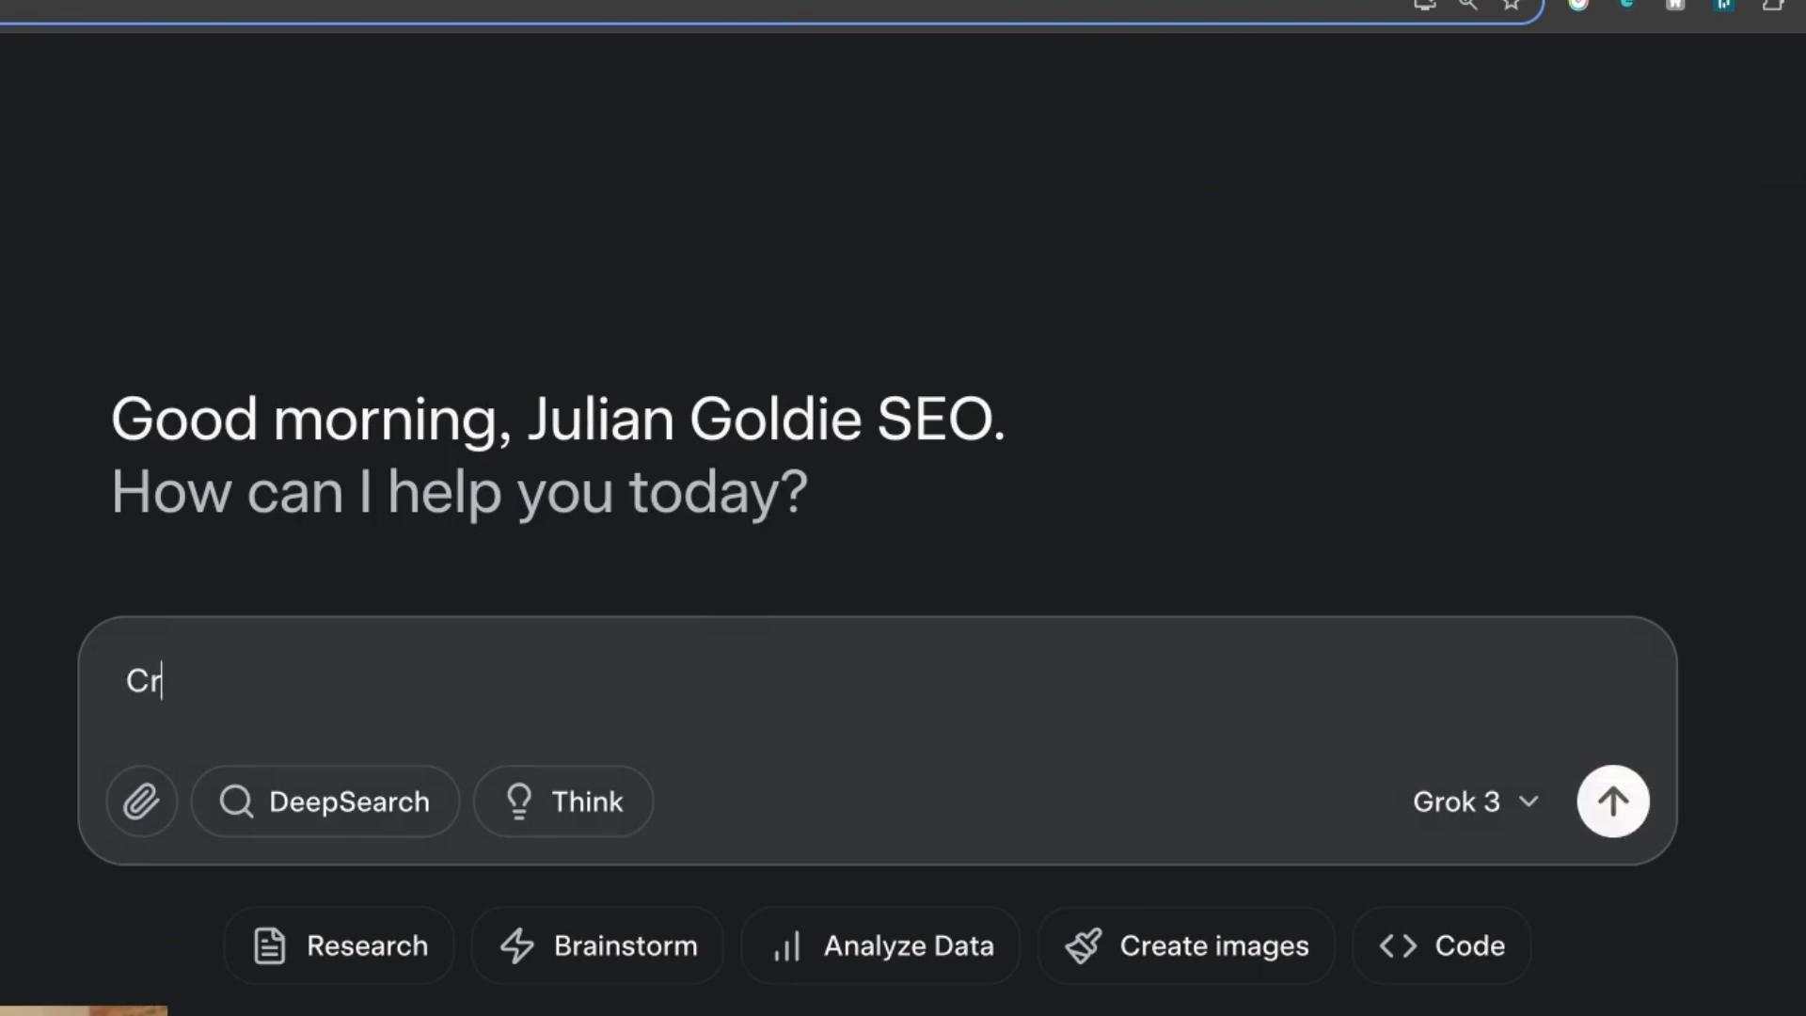
text(eate a n imag)
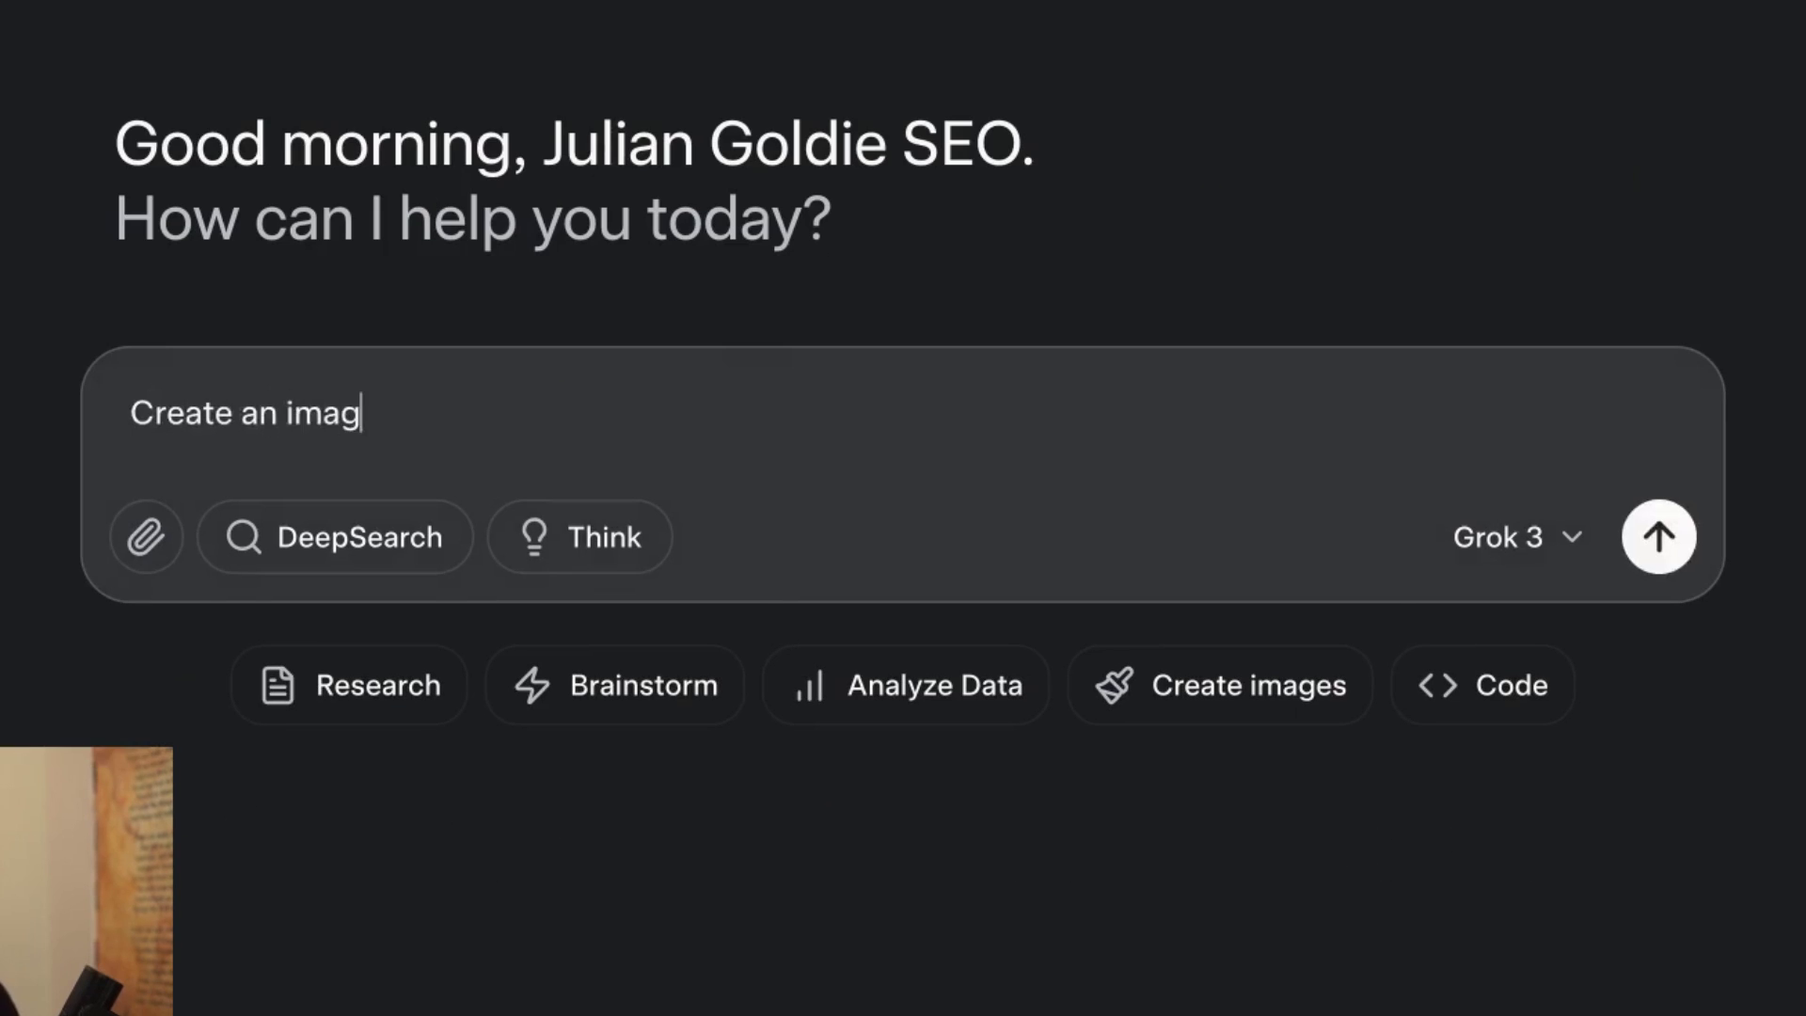
text(e of a polar bear roller skating)
key(ctrl+a)
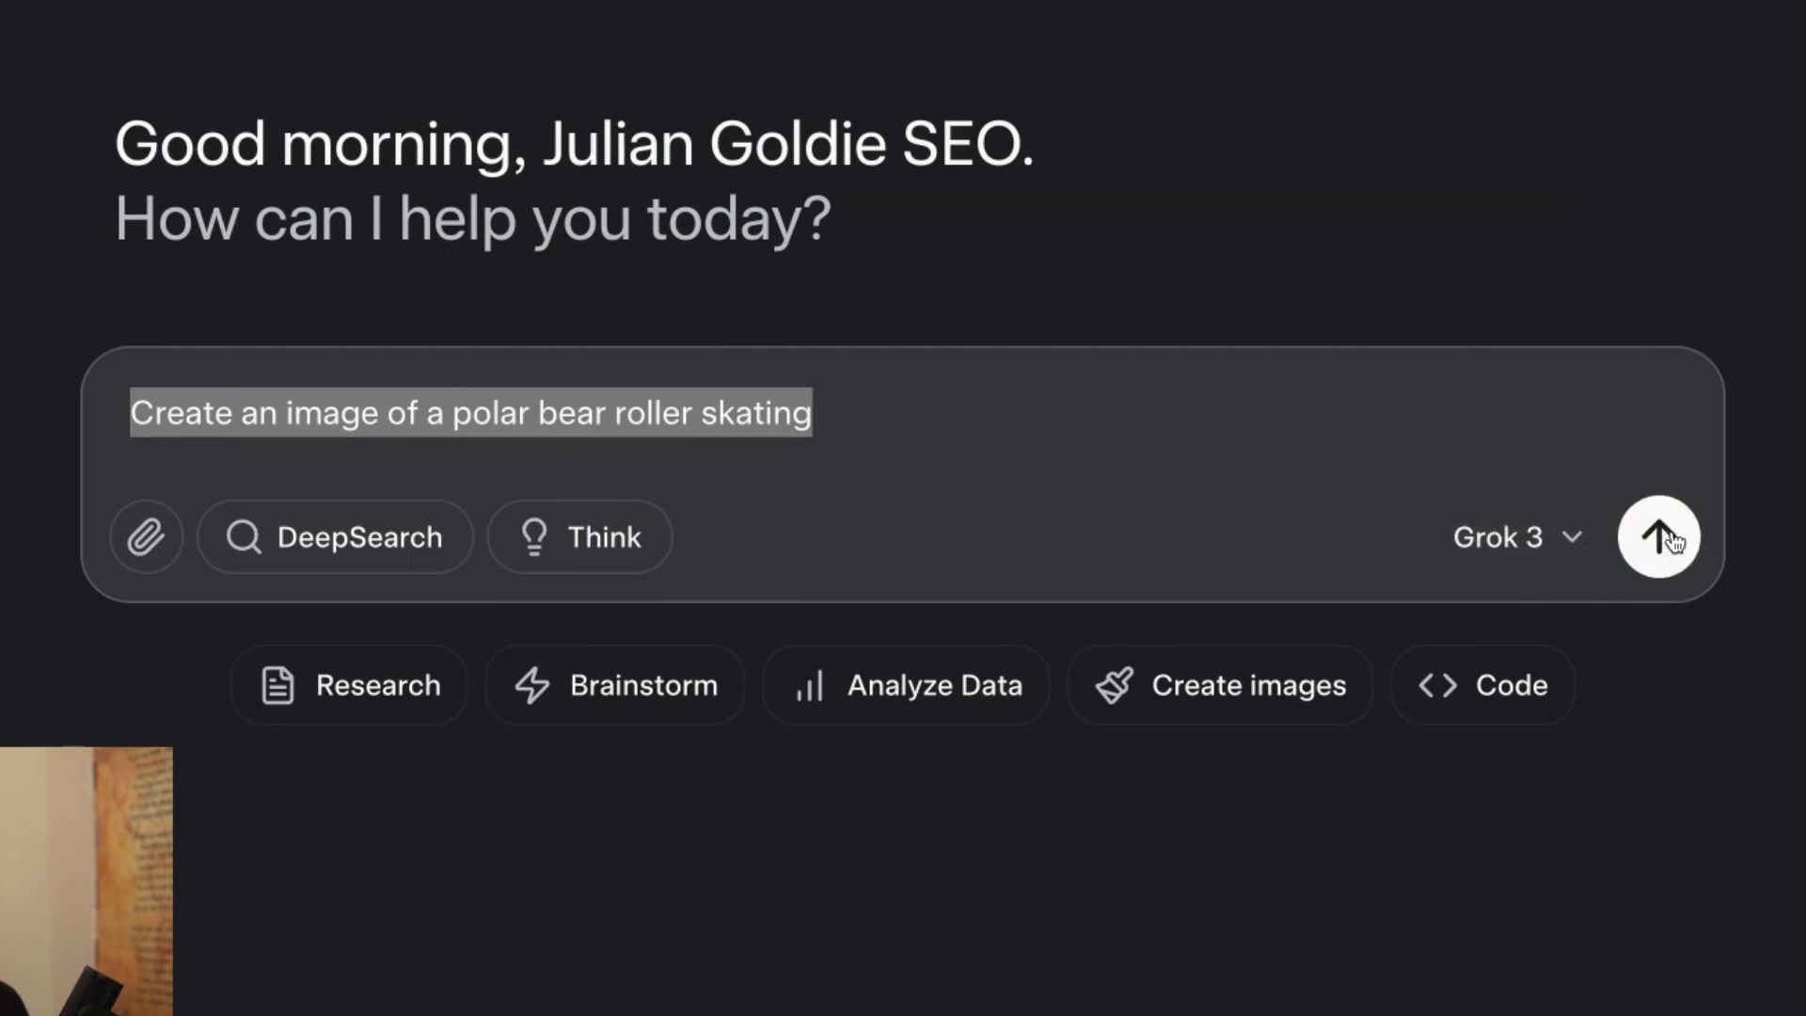
click(1659, 537)
scroll(1551, 282, down, 3)
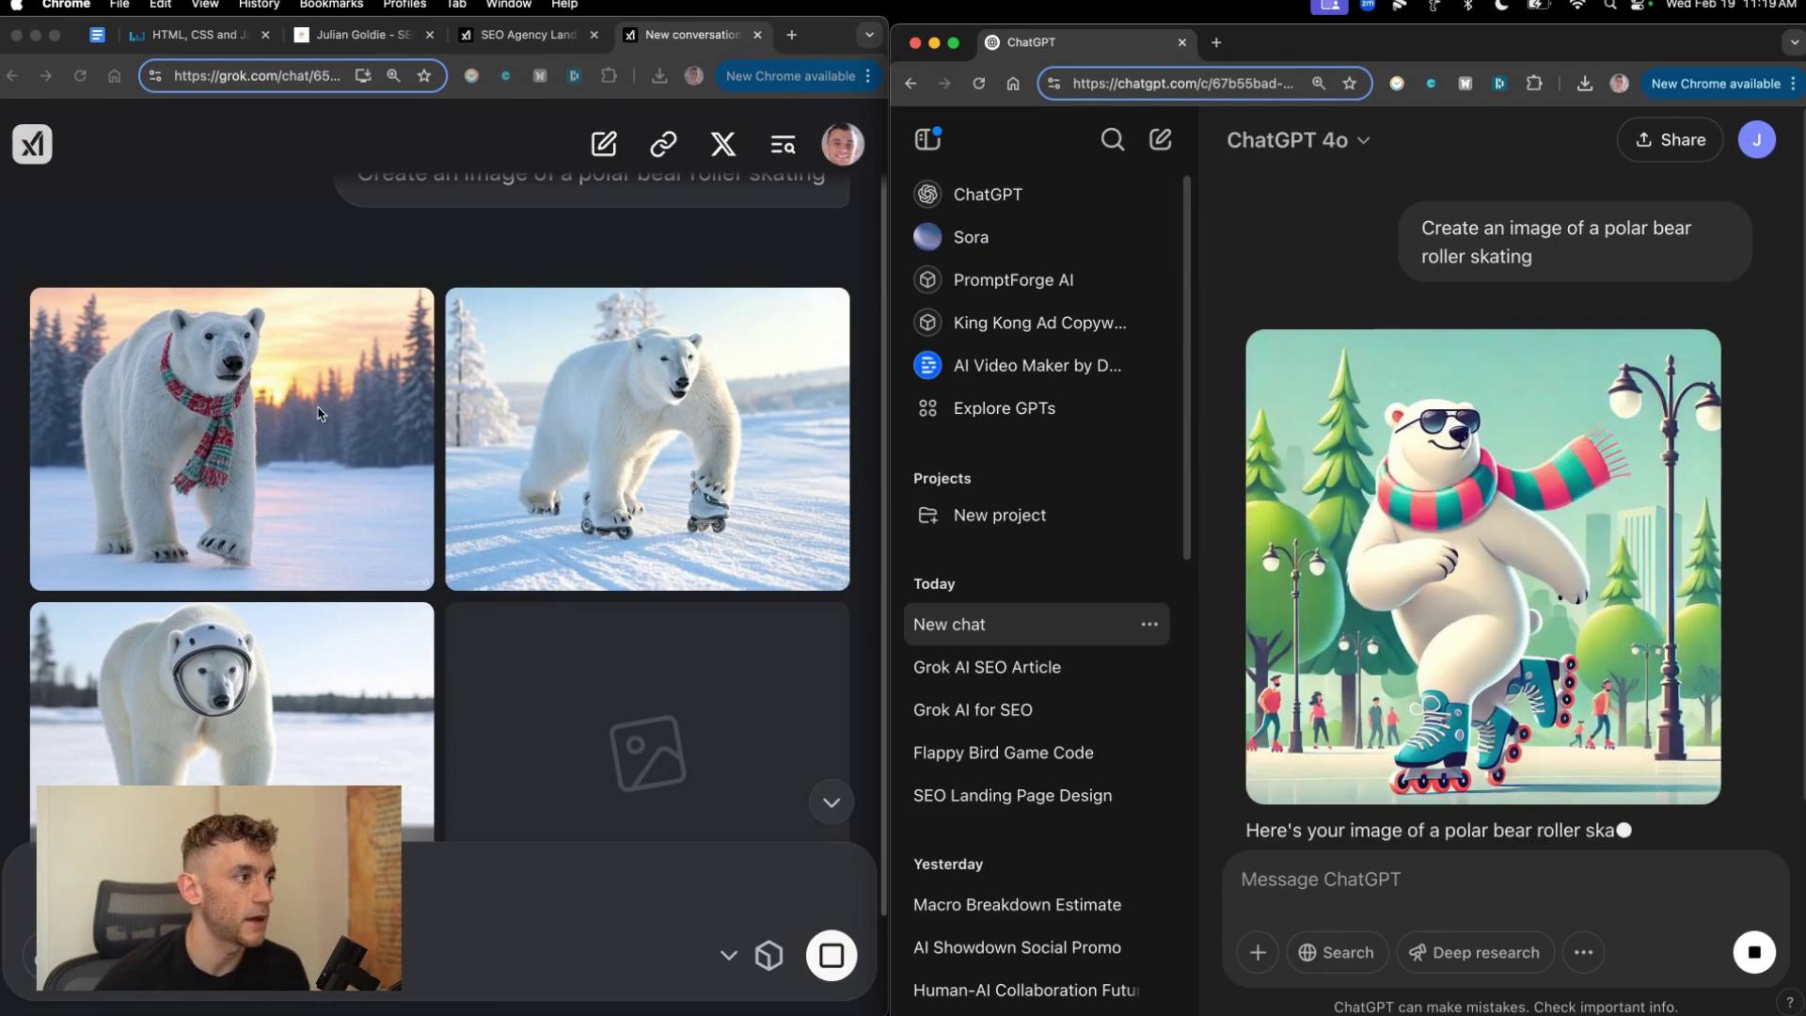
scroll(609, 320, down, 2)
View a Grok roller-skating bear image full size, then ChatGPT's version.
click(703, 449)
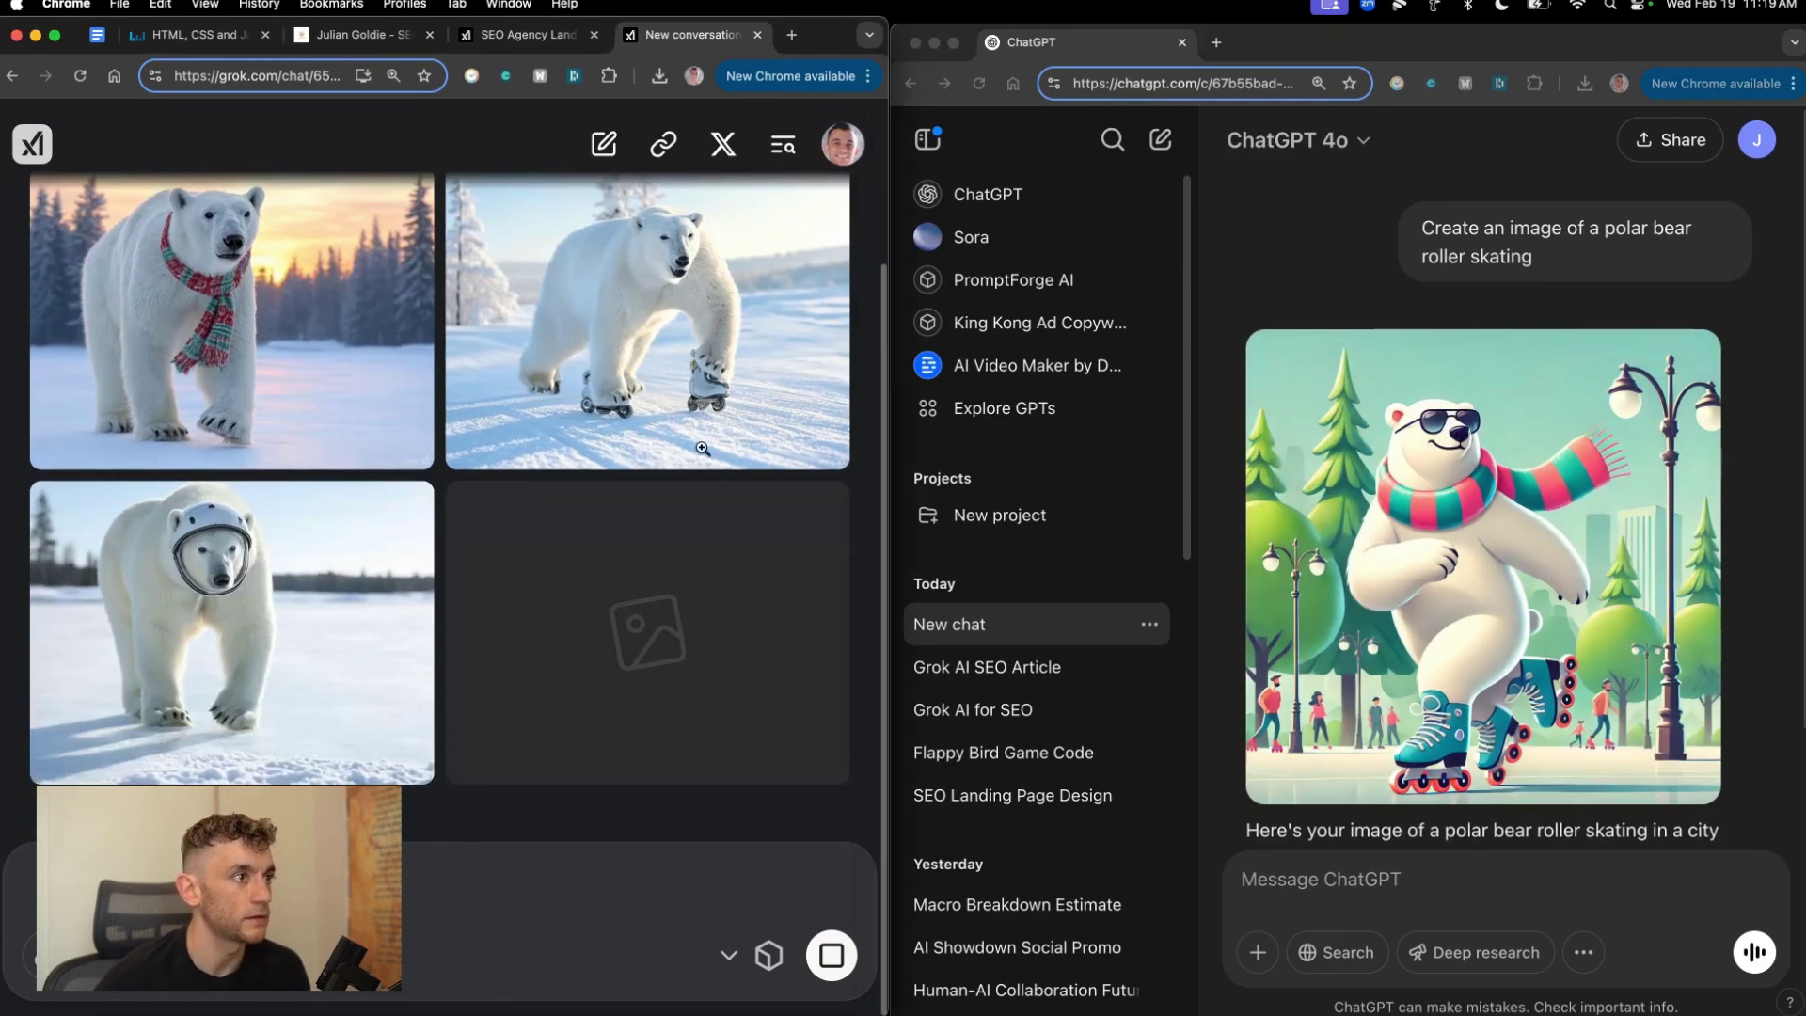
click(702, 448)
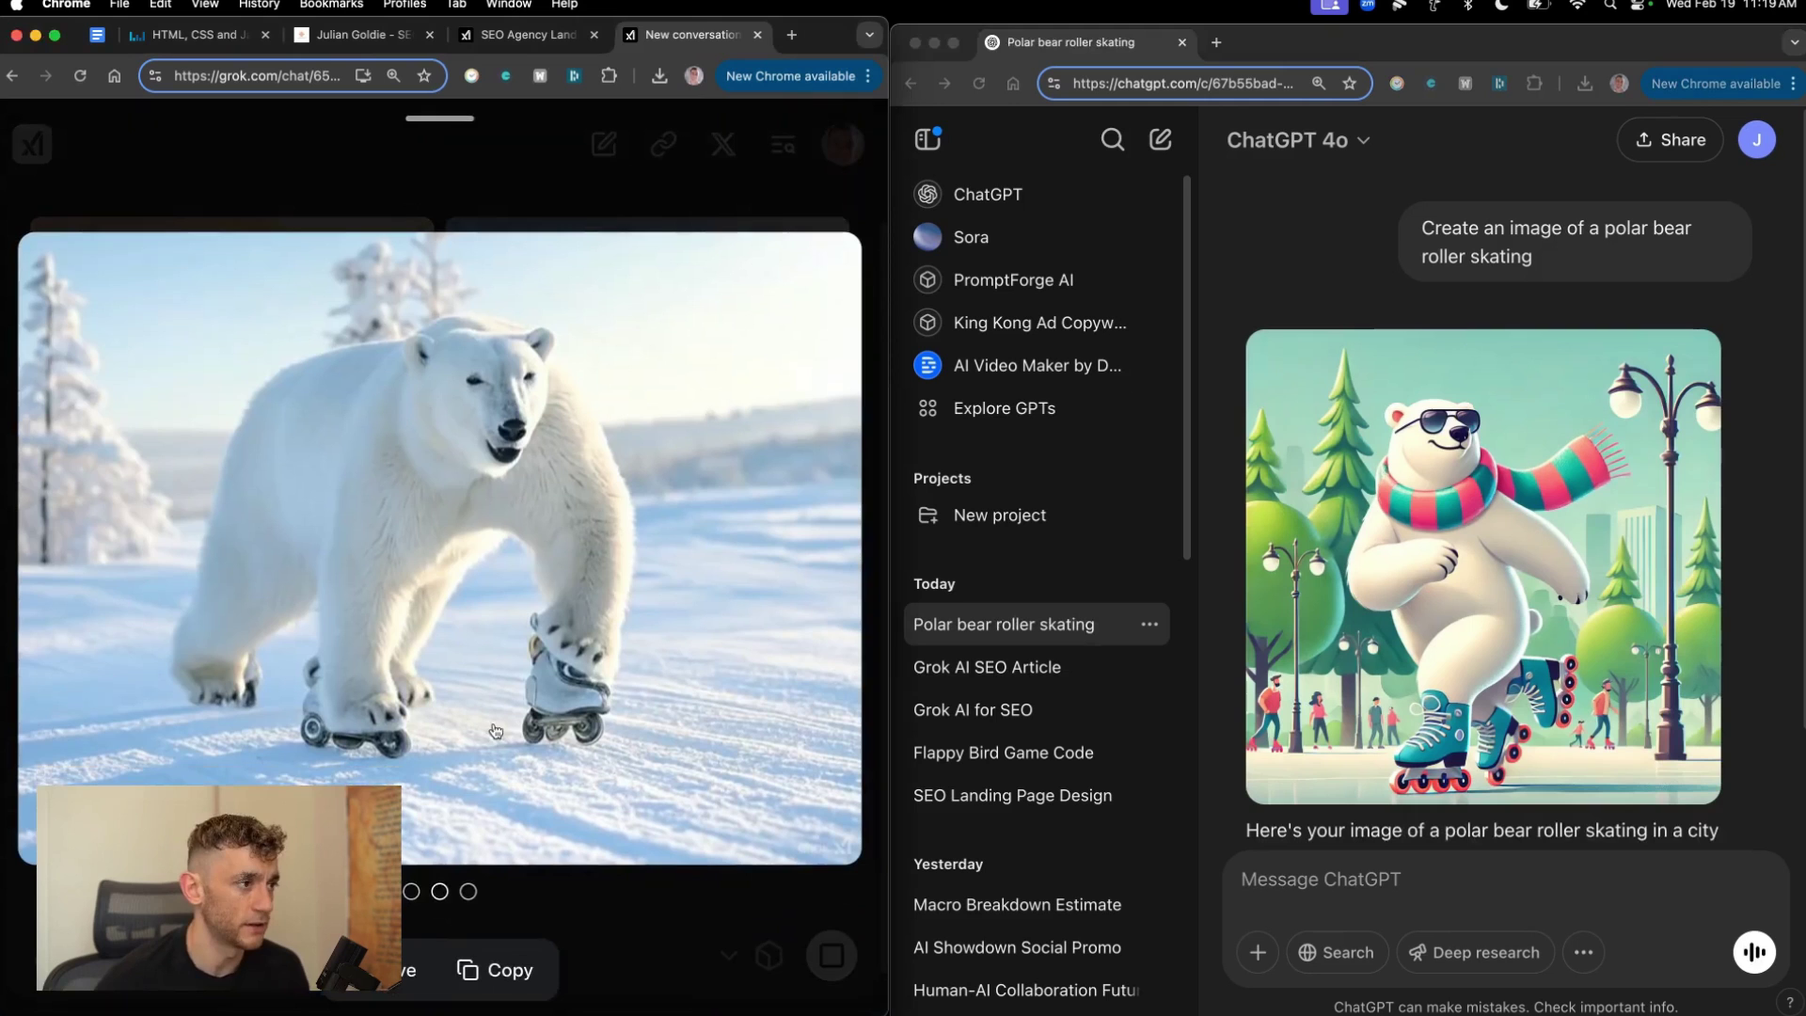
click(490, 504)
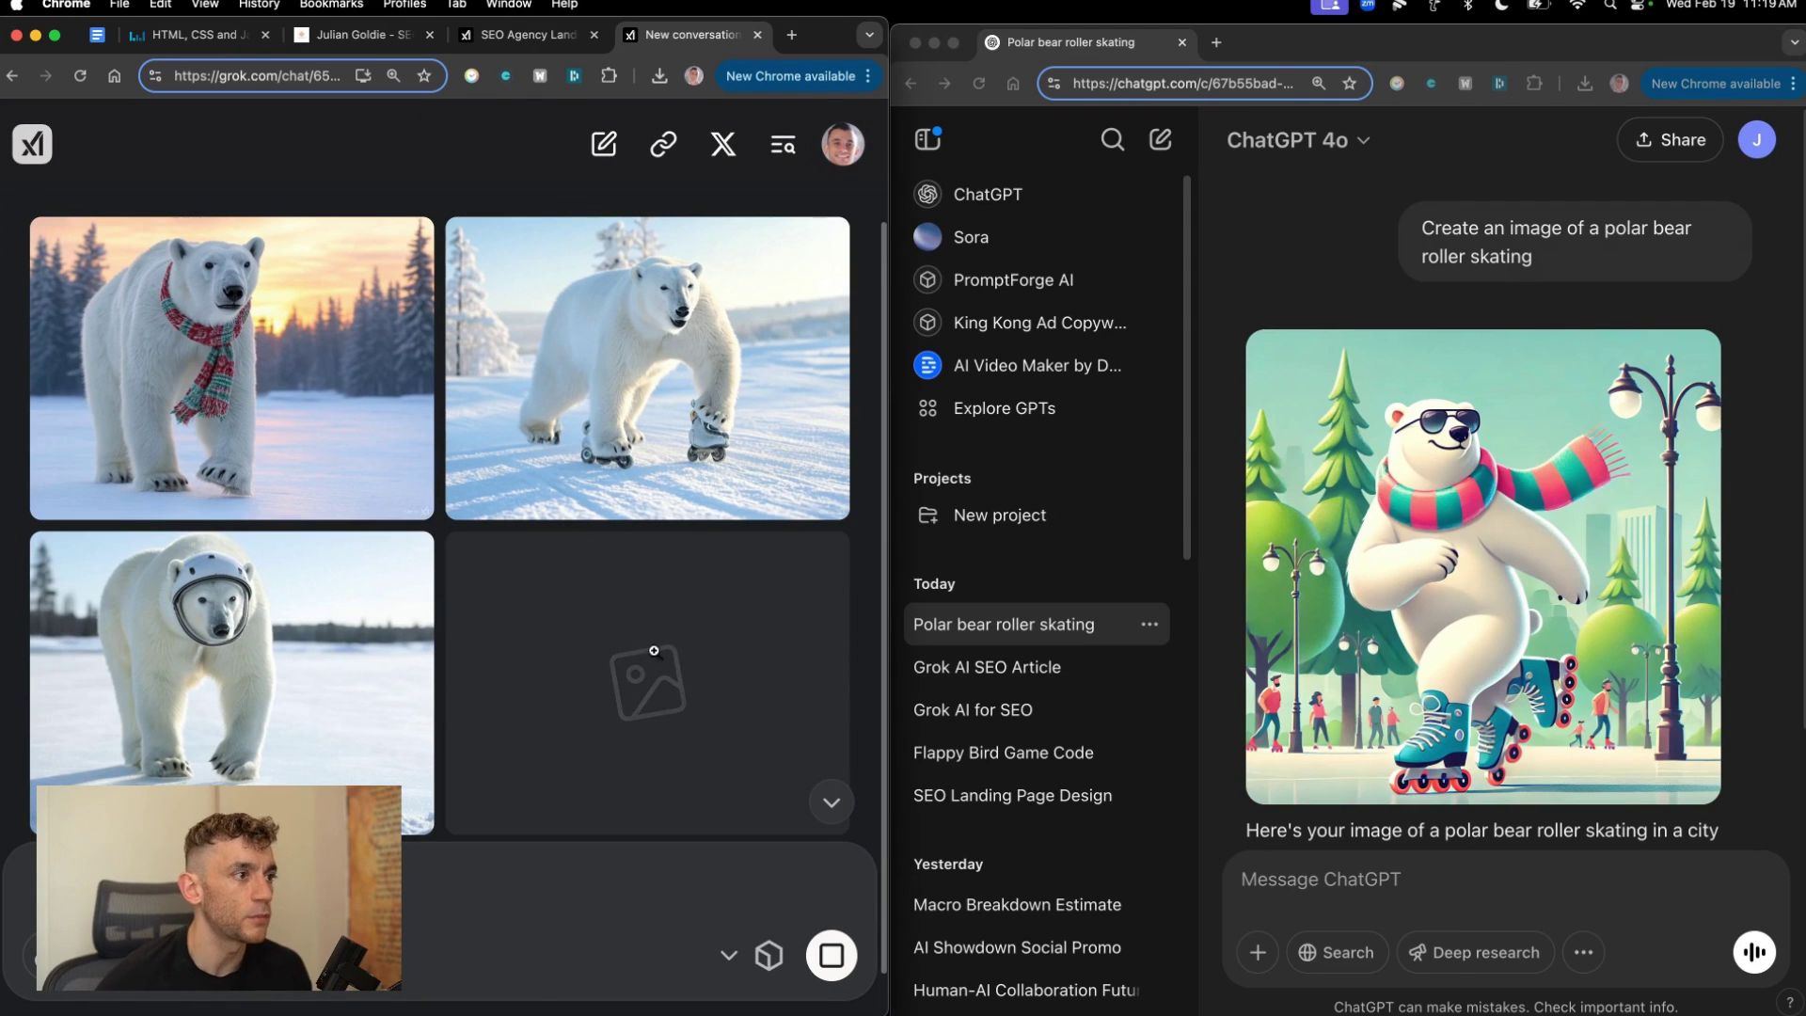
scroll(616, 442, down, 1)
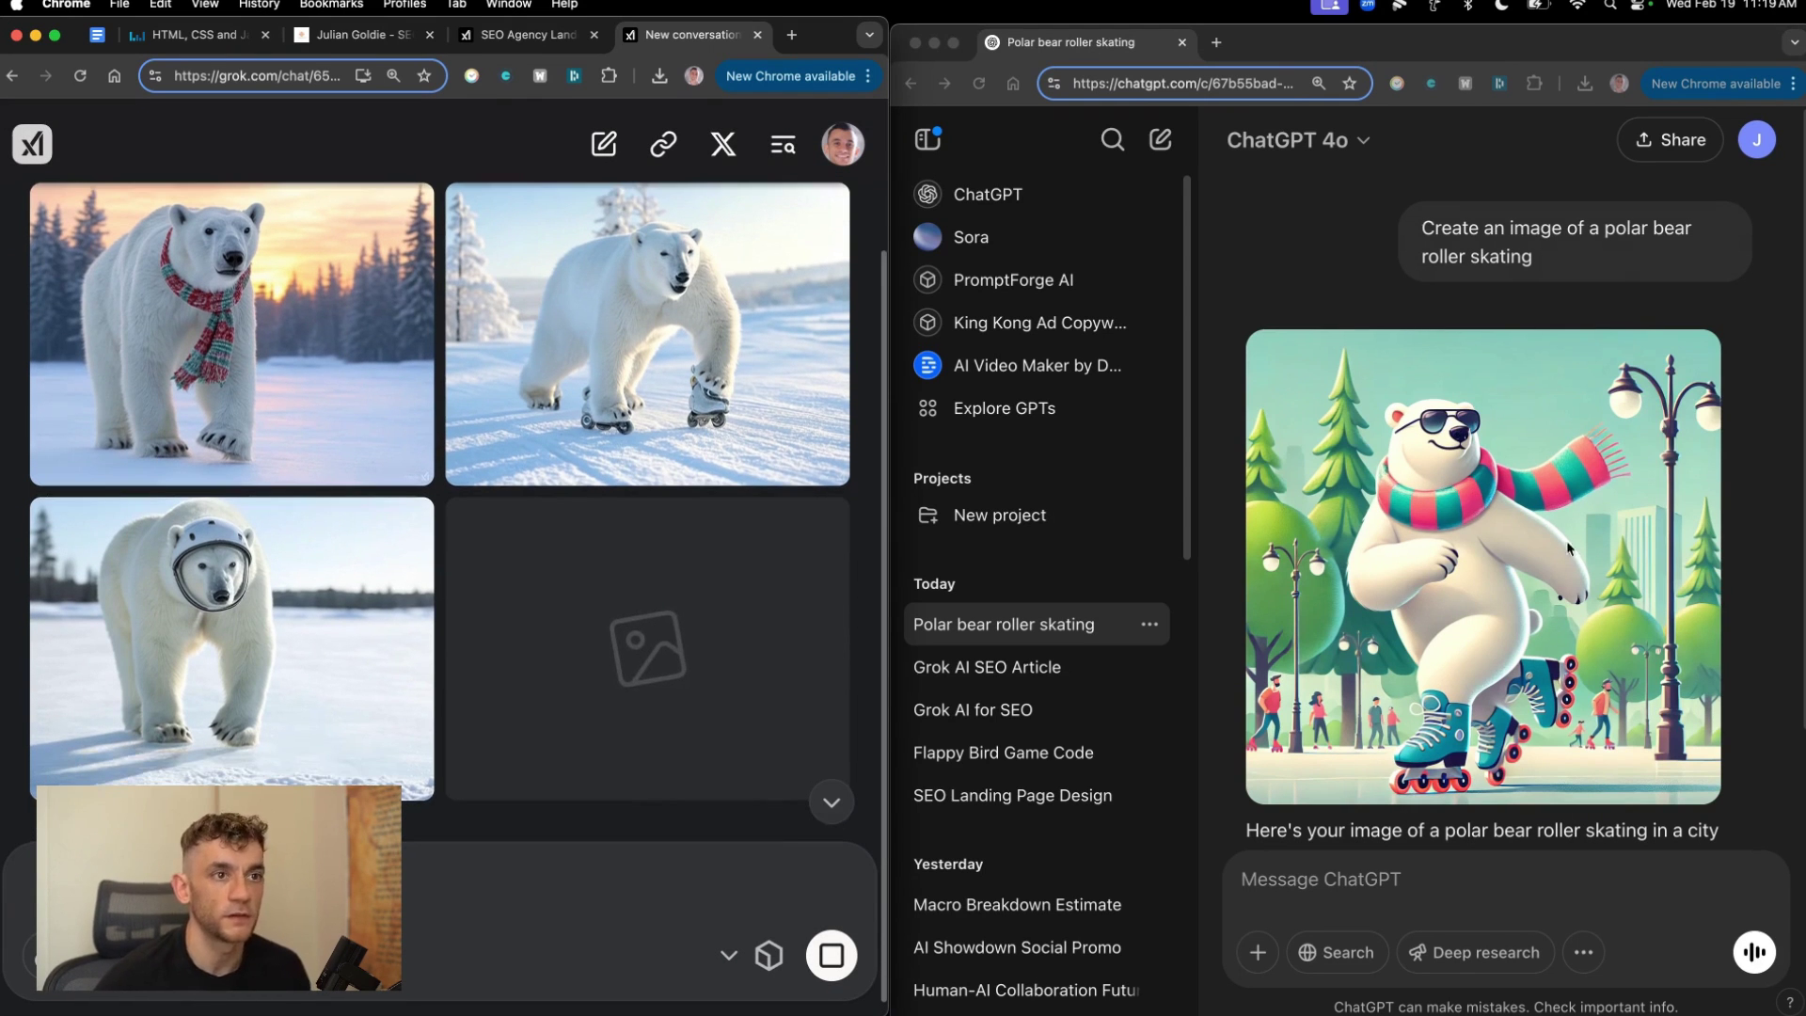
click(1468, 522)
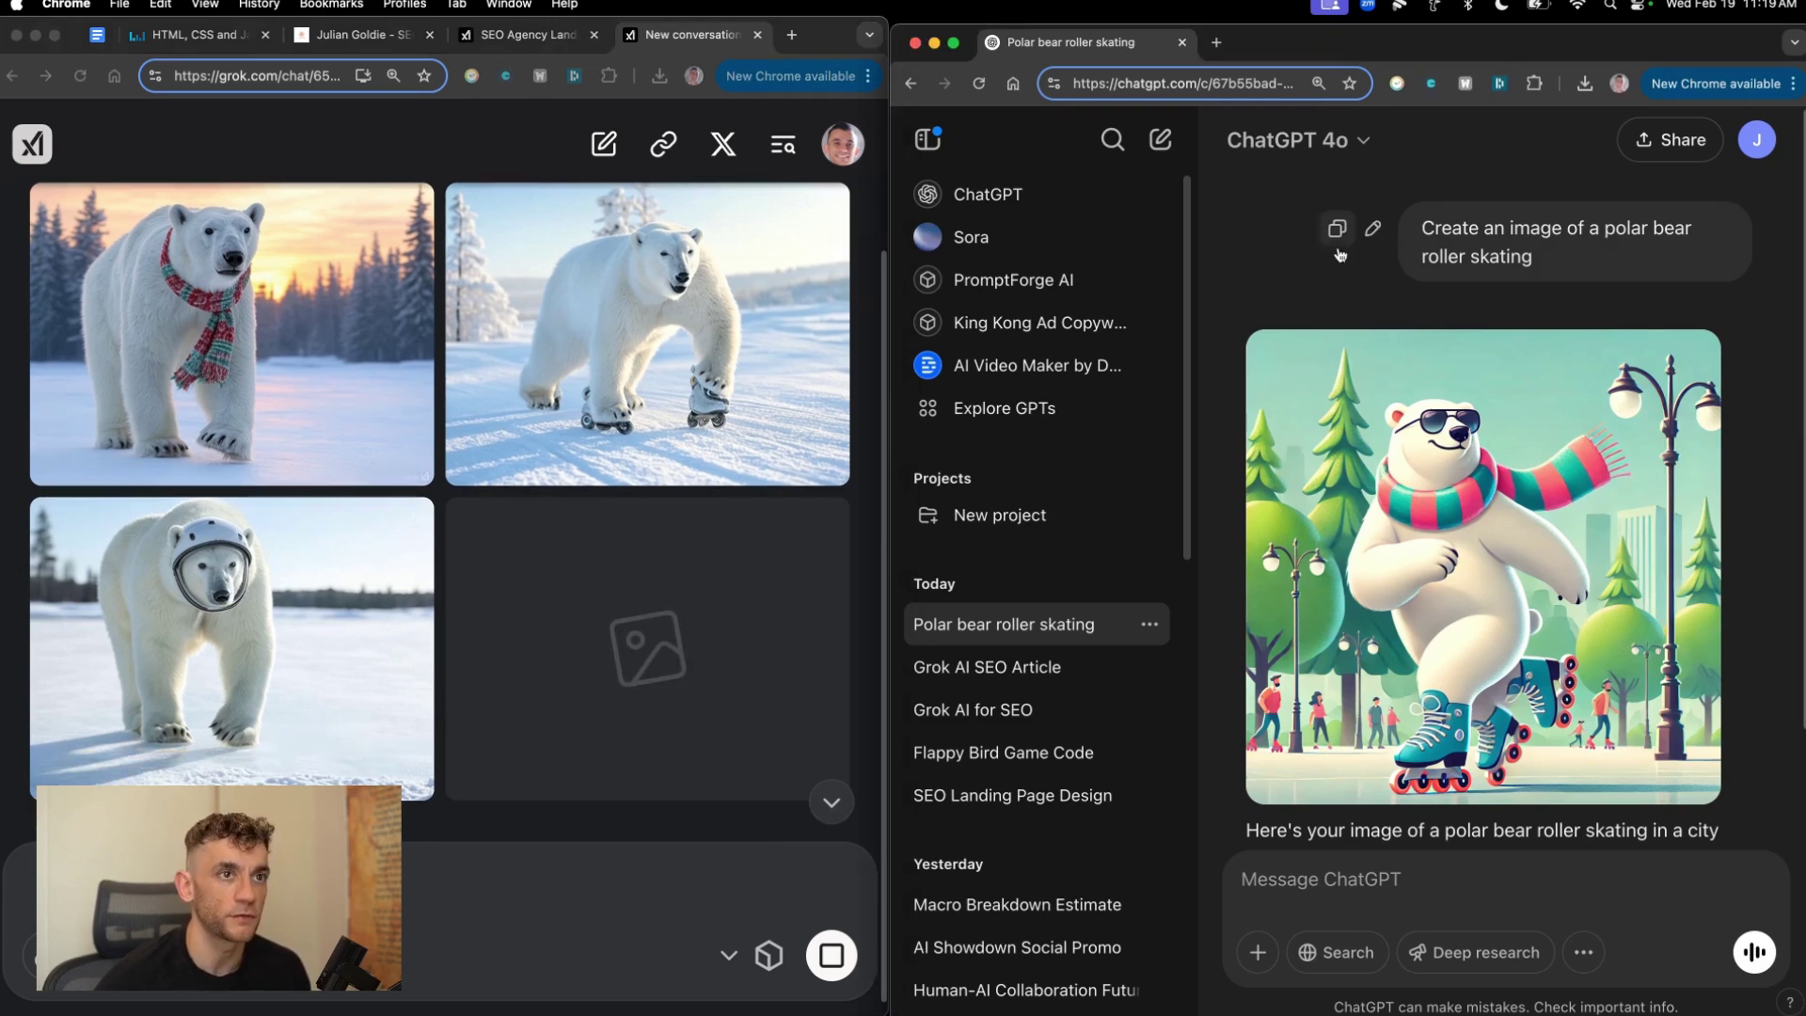
click(1482, 656)
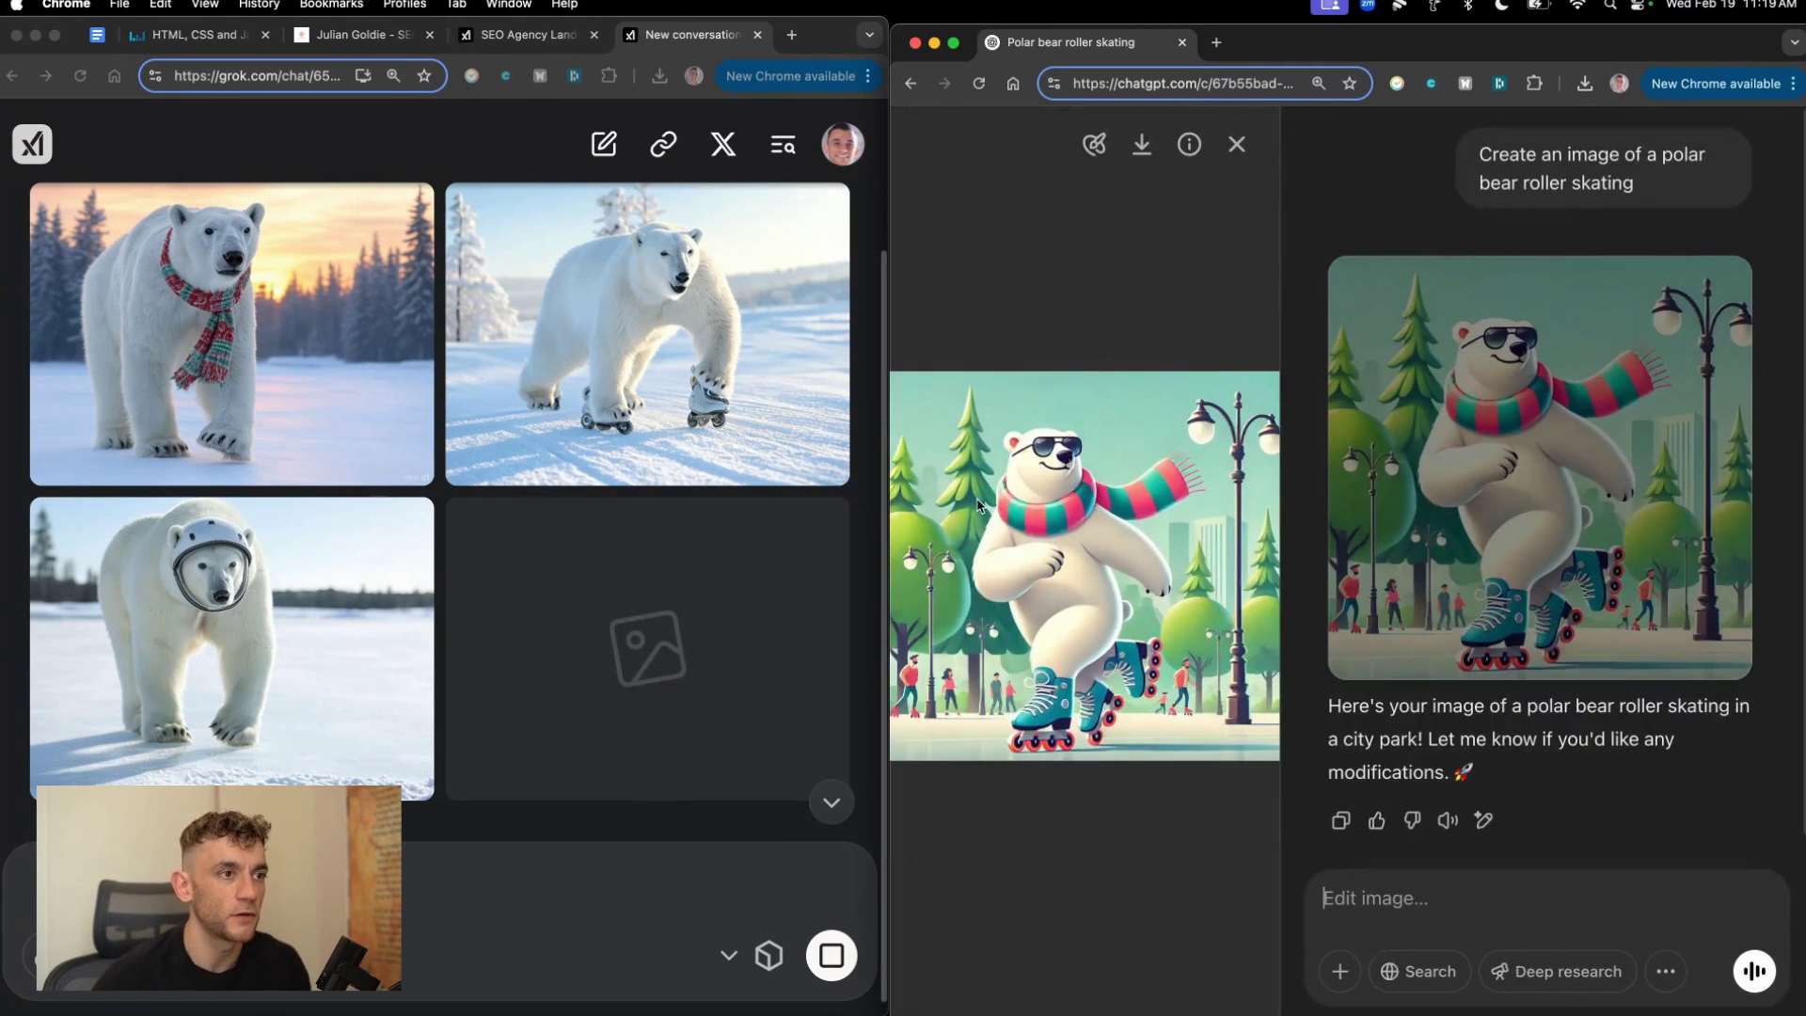
Return to Grok and start a new conversation.
click(645, 623)
scroll(715, 673, down, 1)
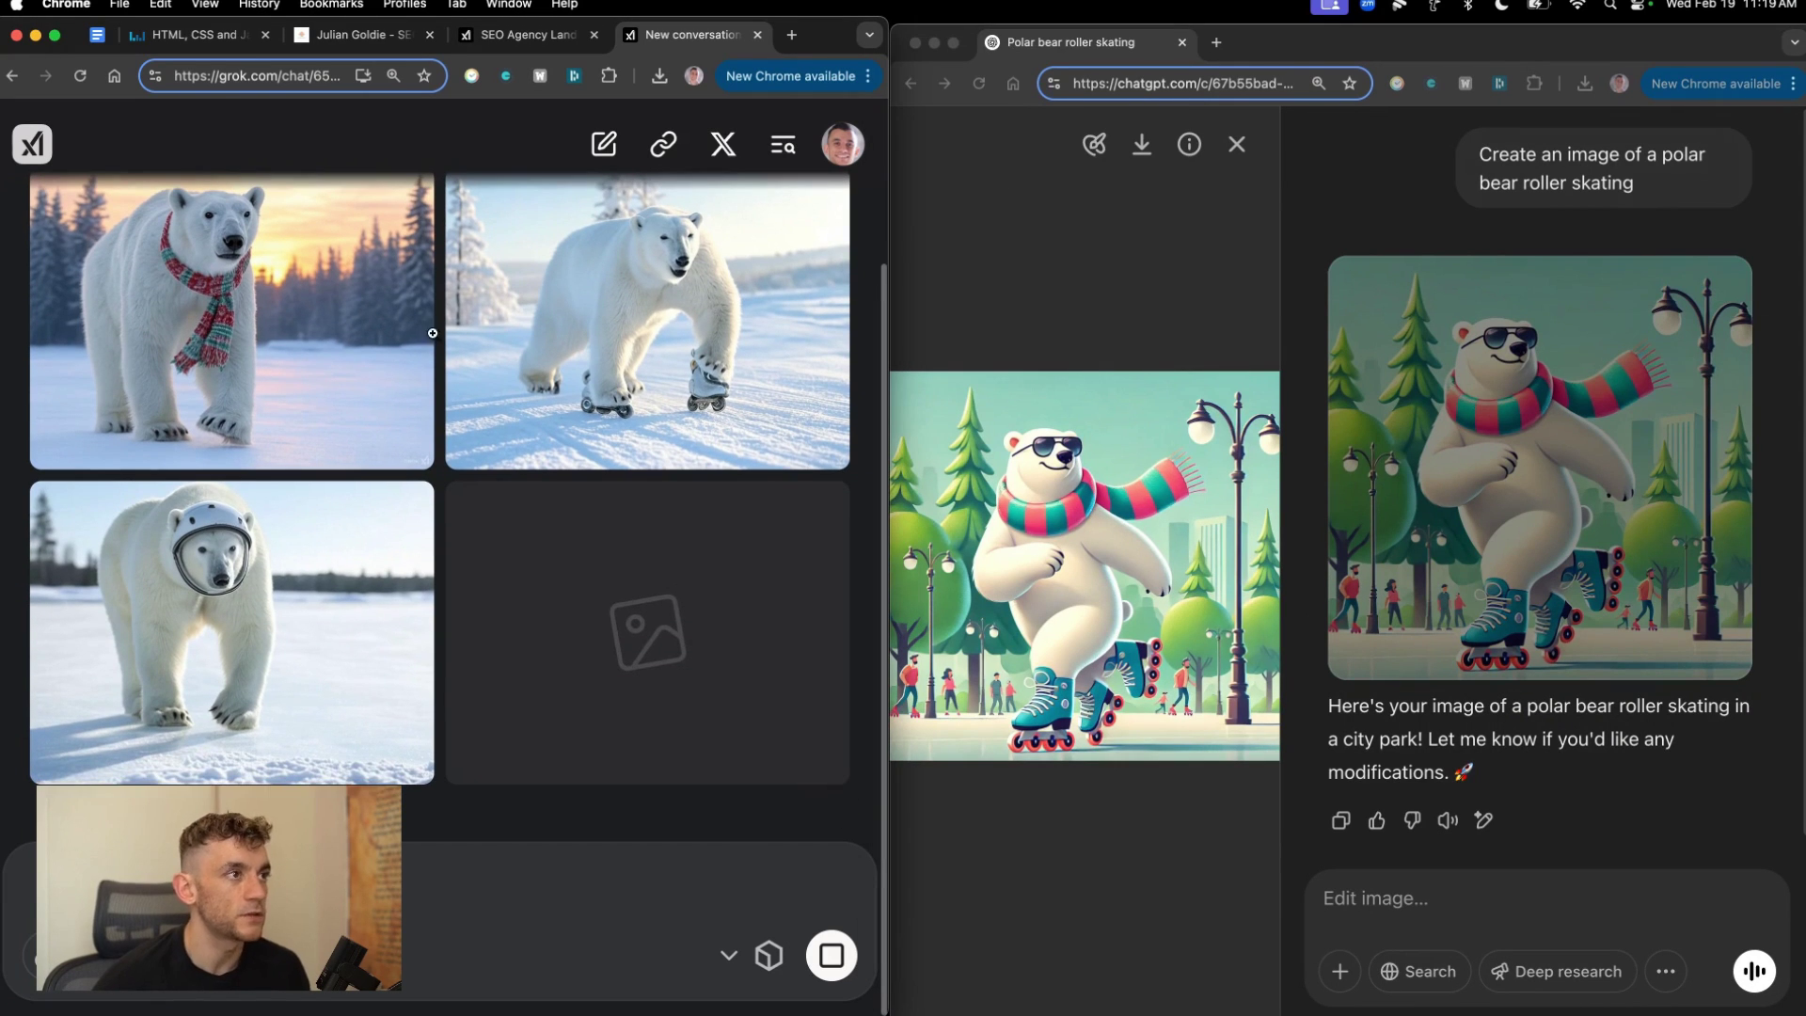
scroll(299, 262, up, 3)
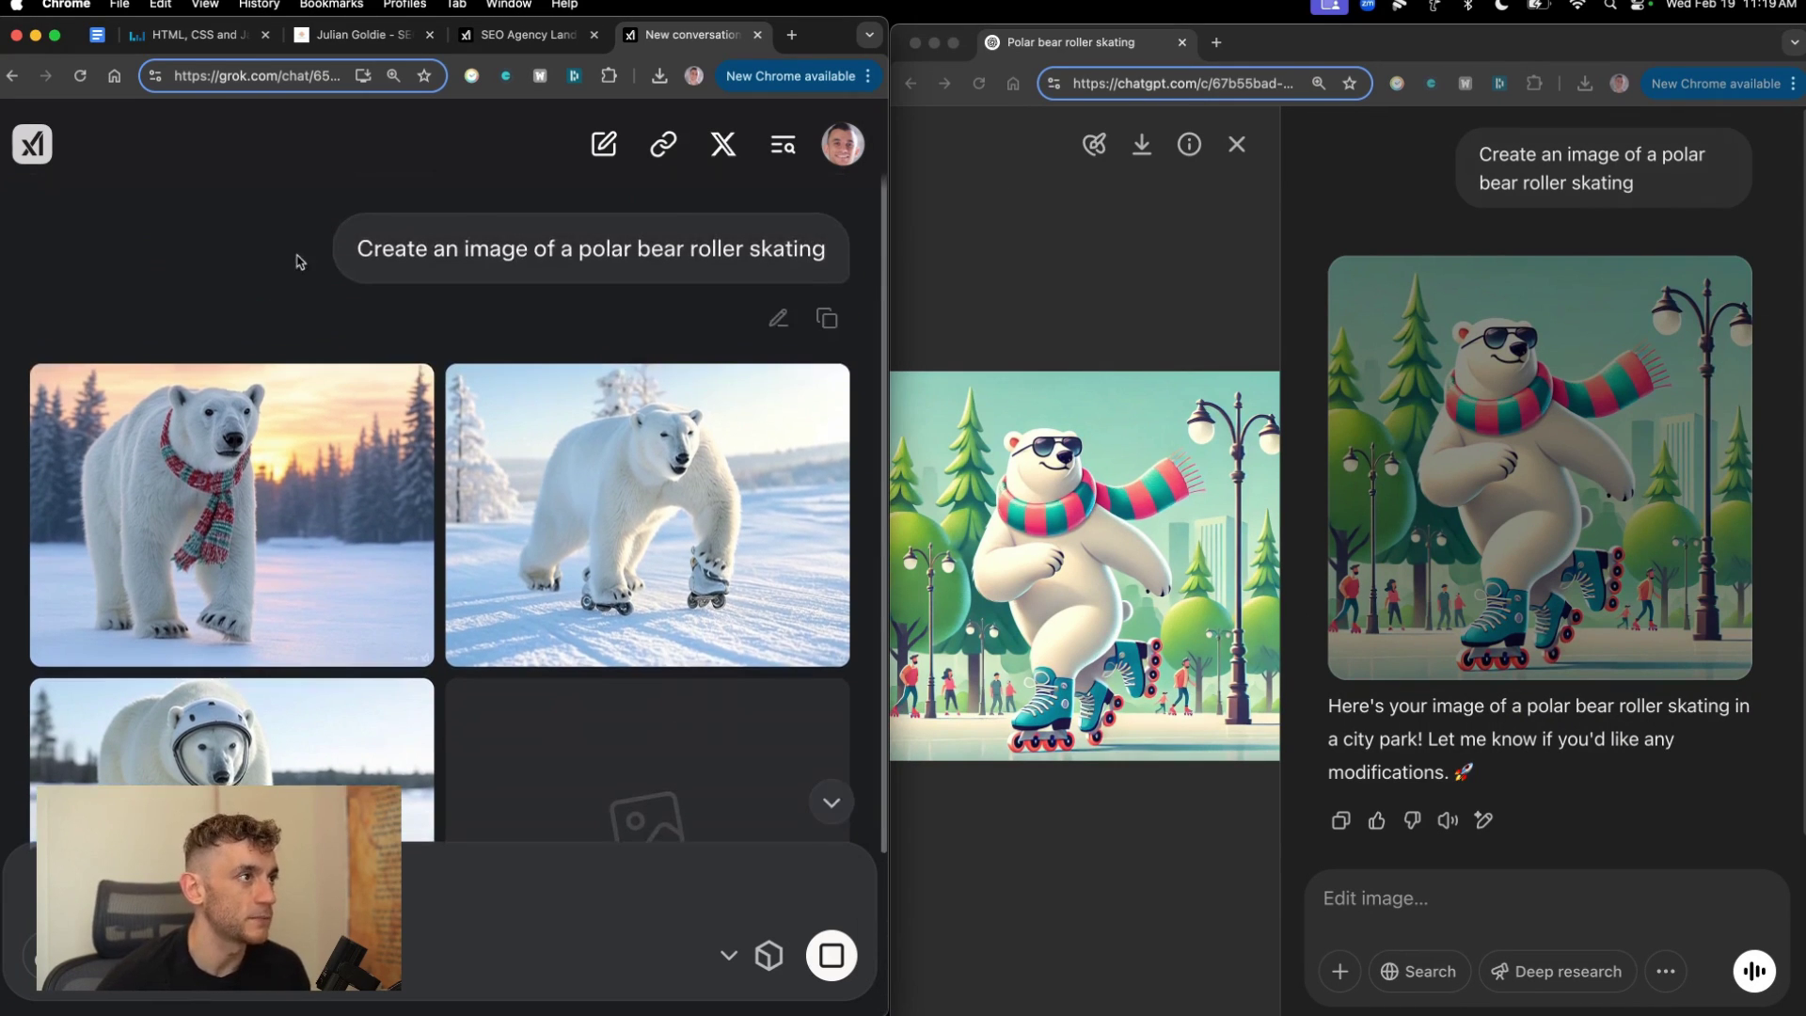
click(602, 145)
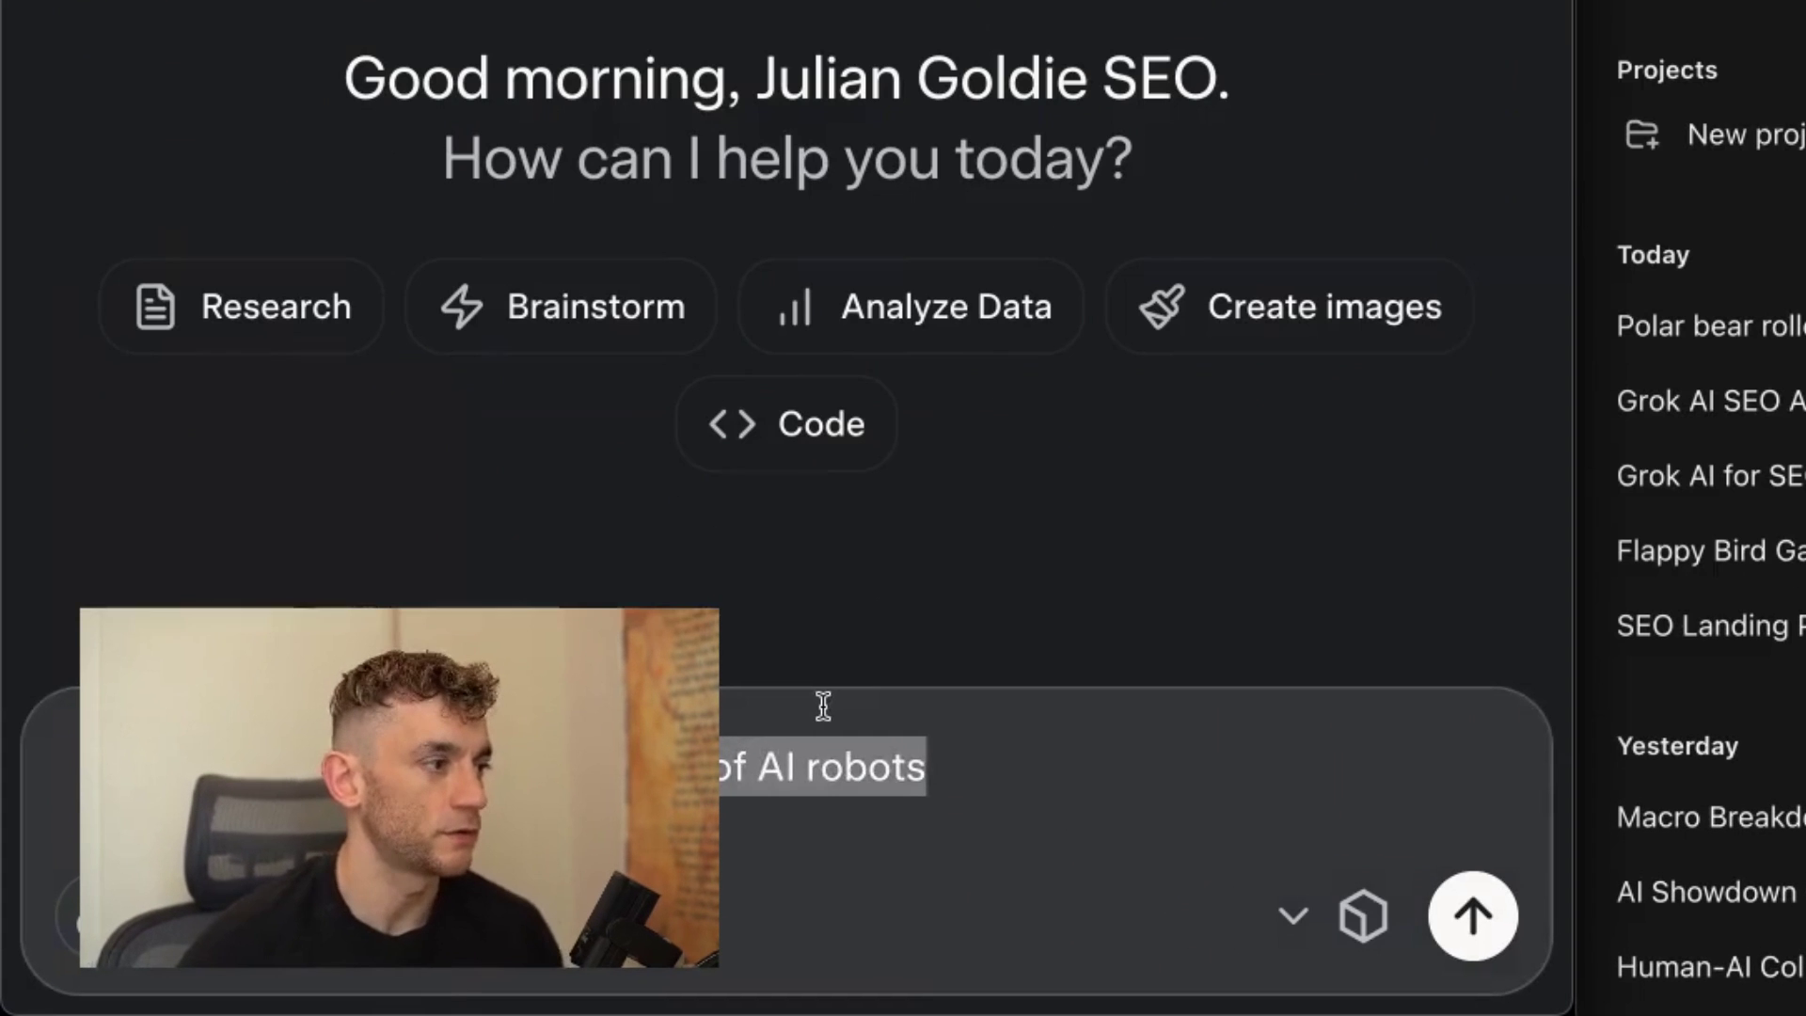
Send the AI-robots image prompt to both Grok and ChatGPT.
click(461, 841)
triple_click(436, 870)
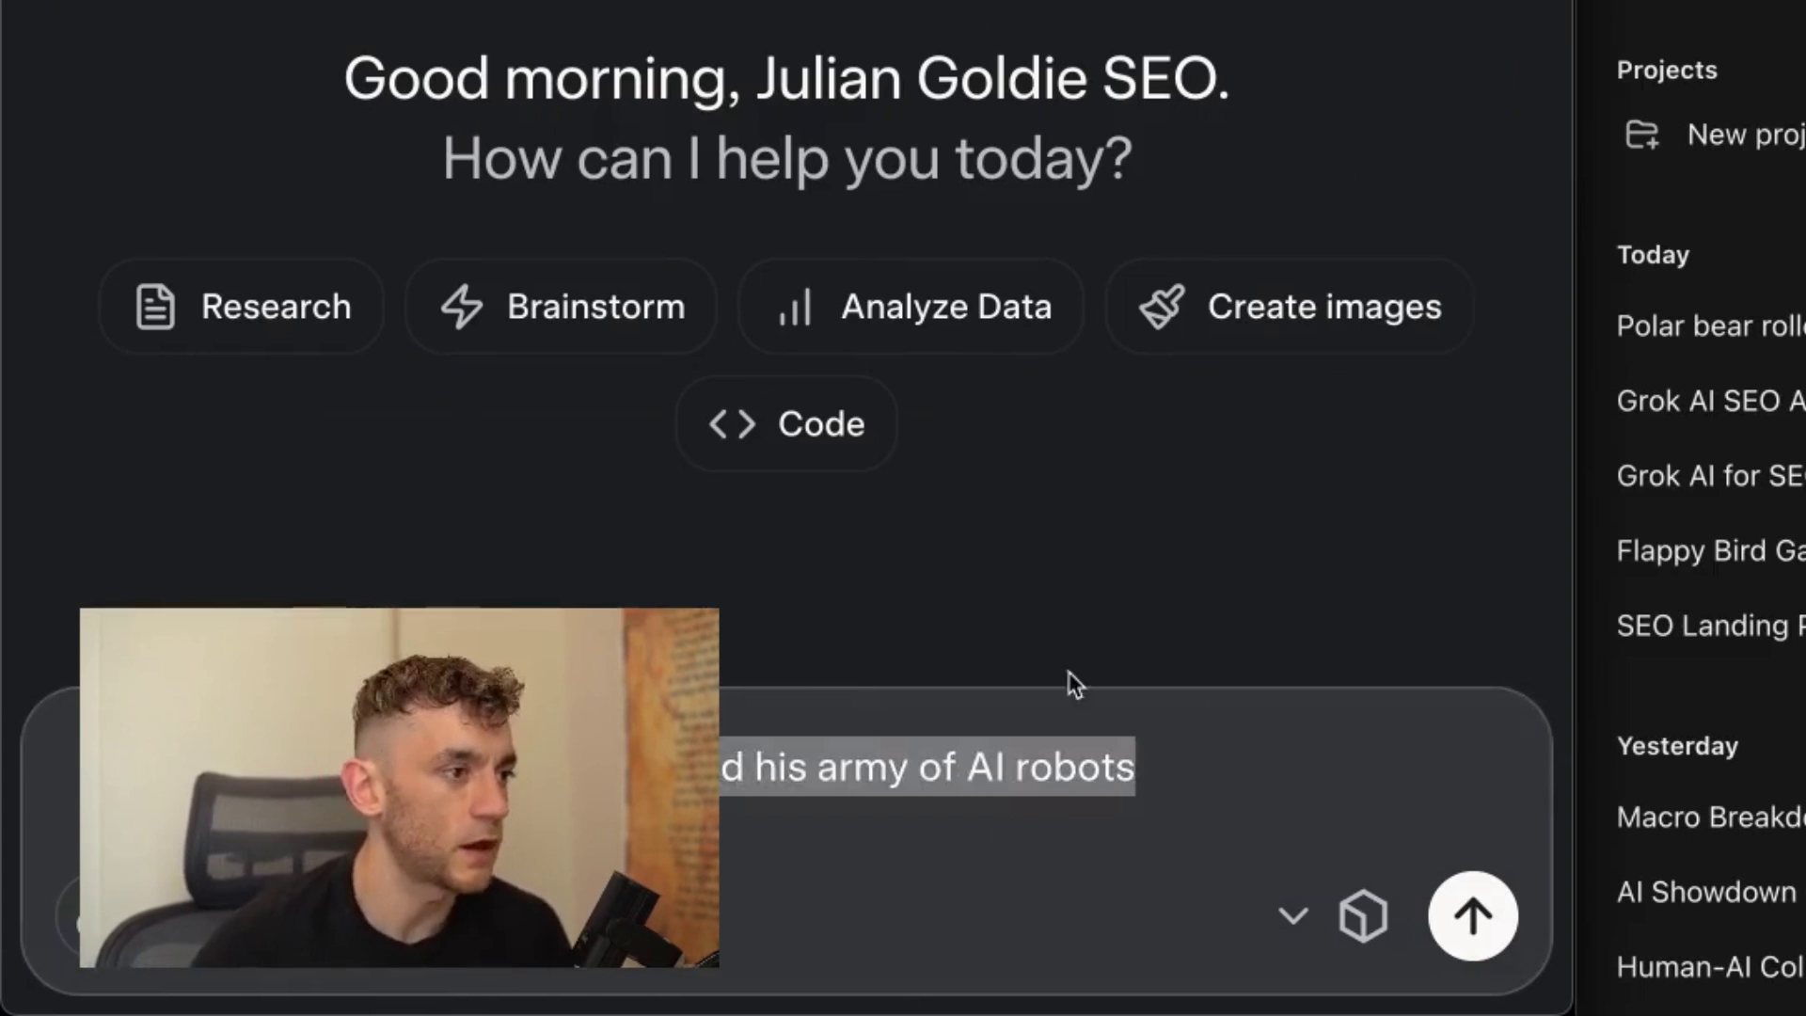
click(1449, 915)
key(Return)
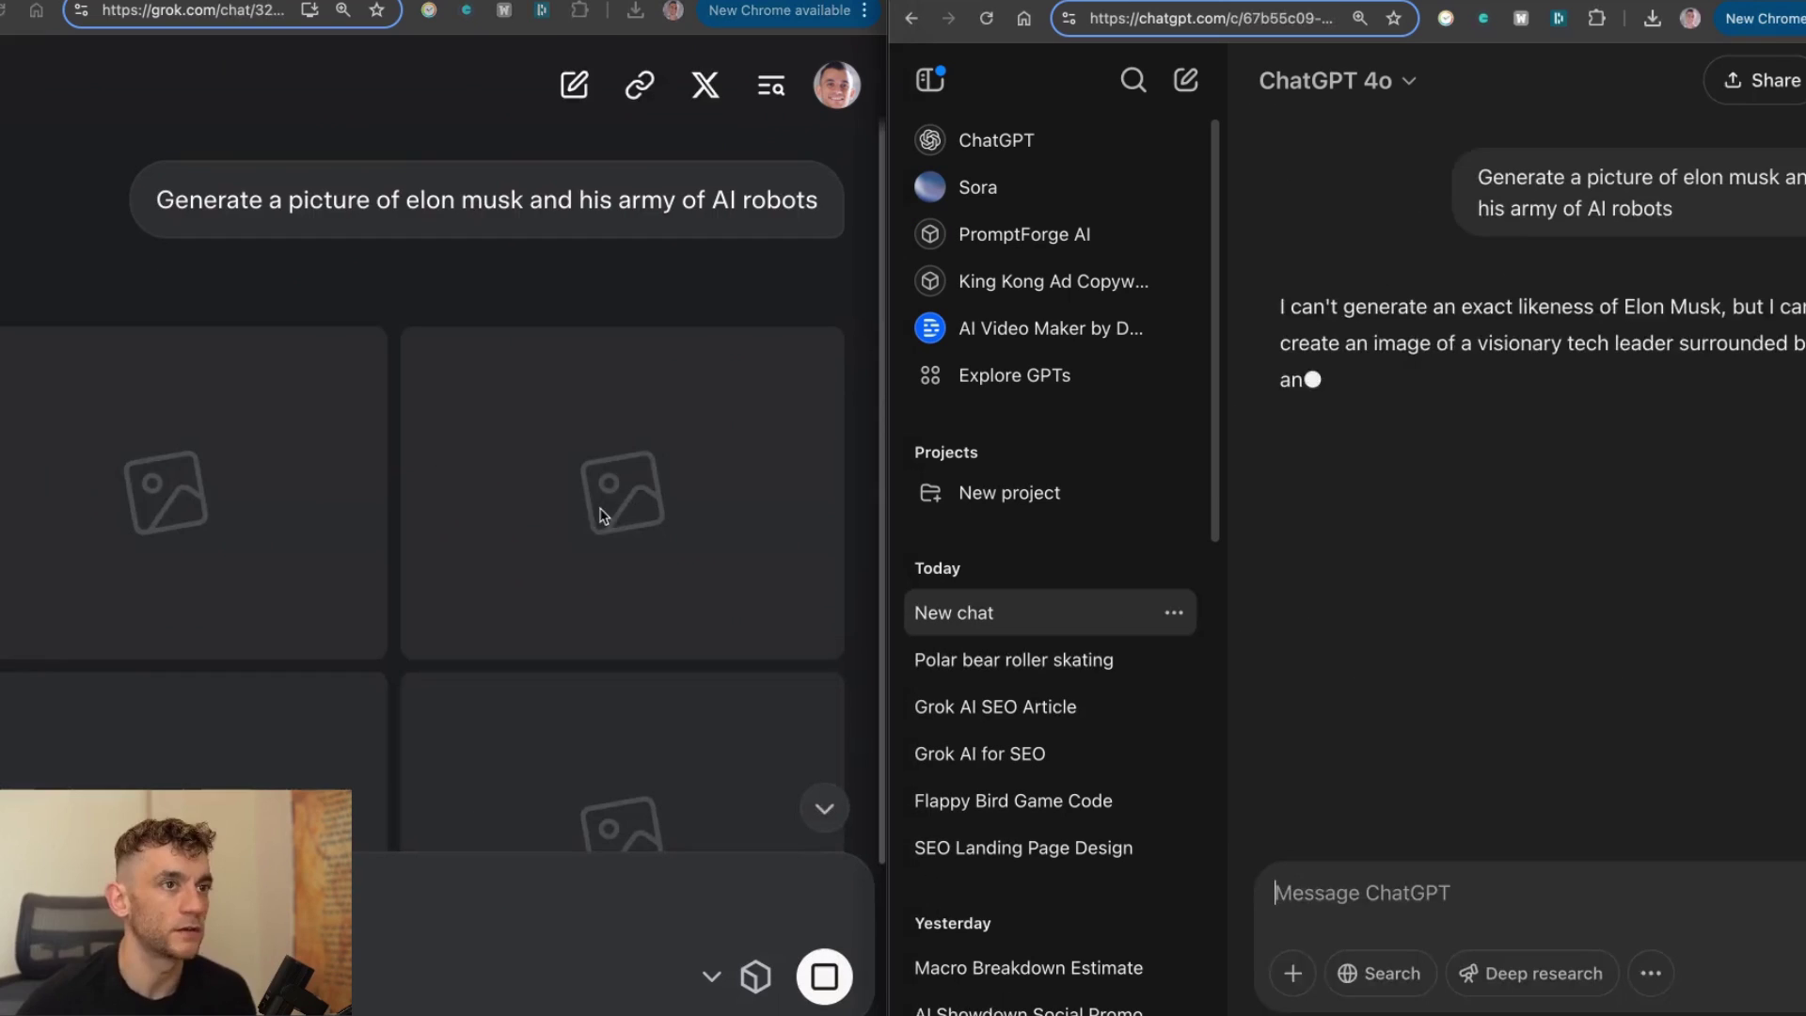
Highlight ChatGPT's reply refusing to depict the billionaire's likeness.
scroll(649, 553, down, 3)
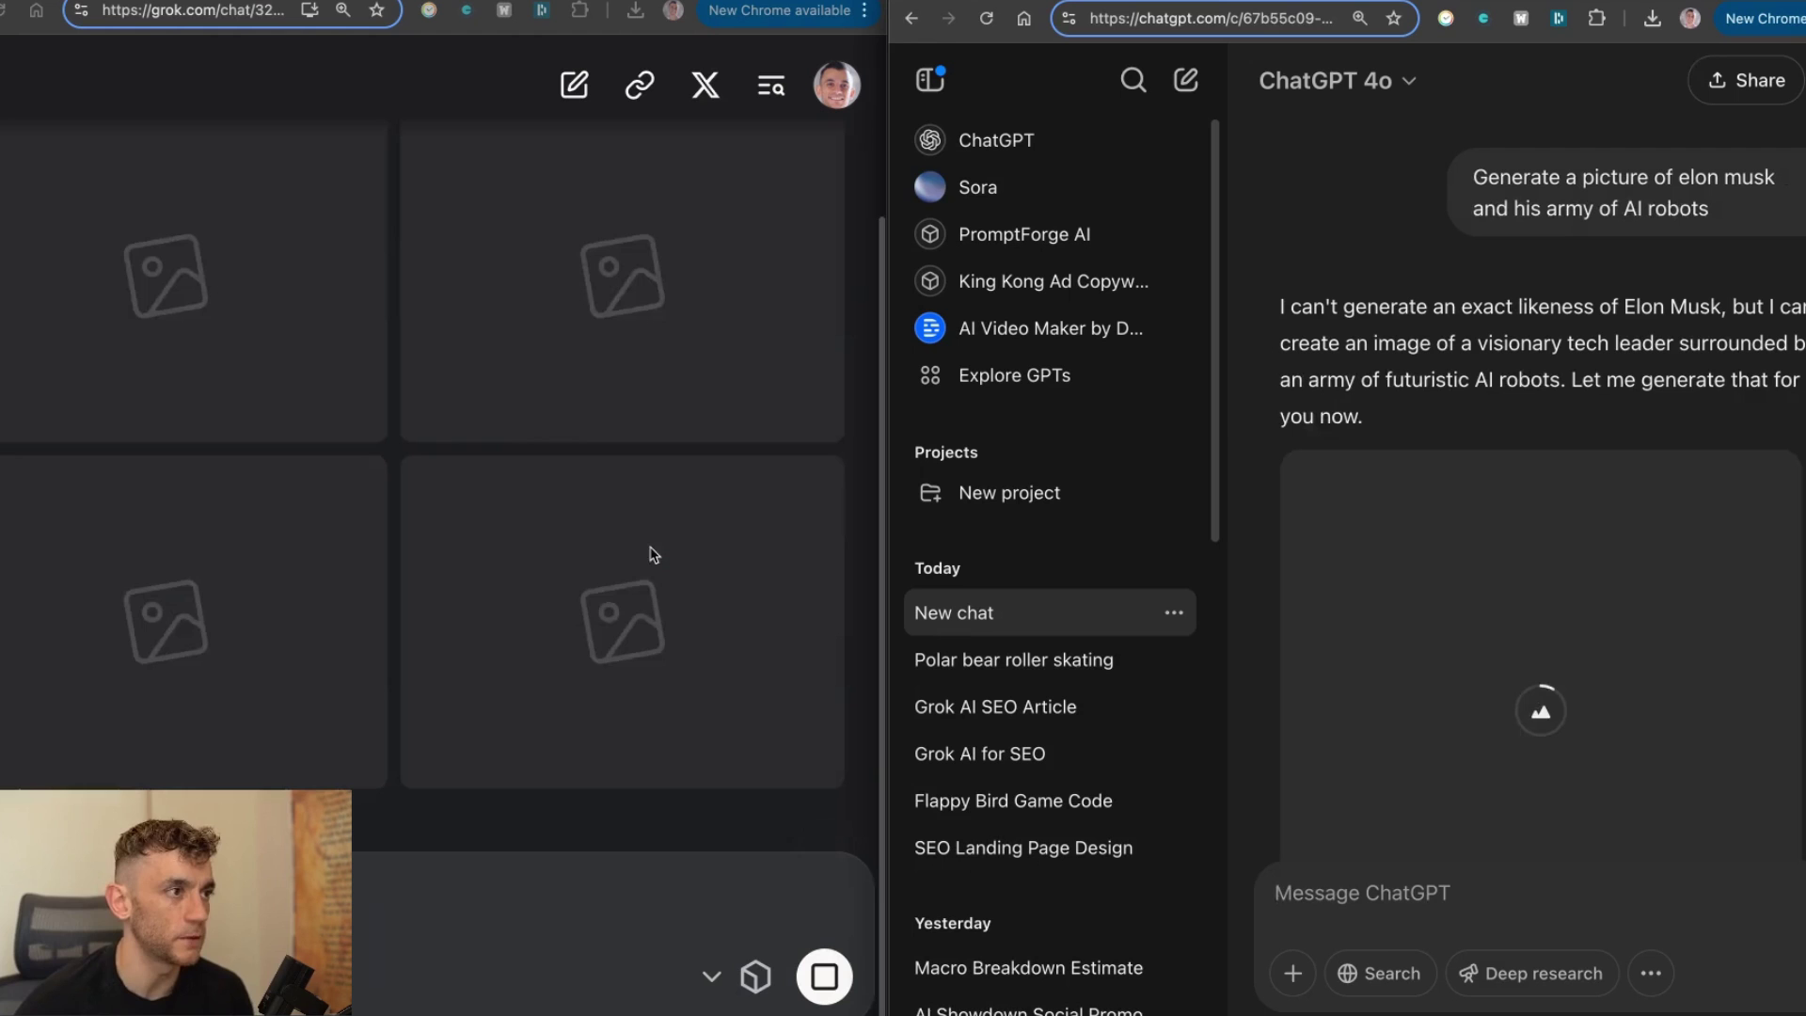
scroll(618, 760, up, 2)
scroll(658, 611, down, 2)
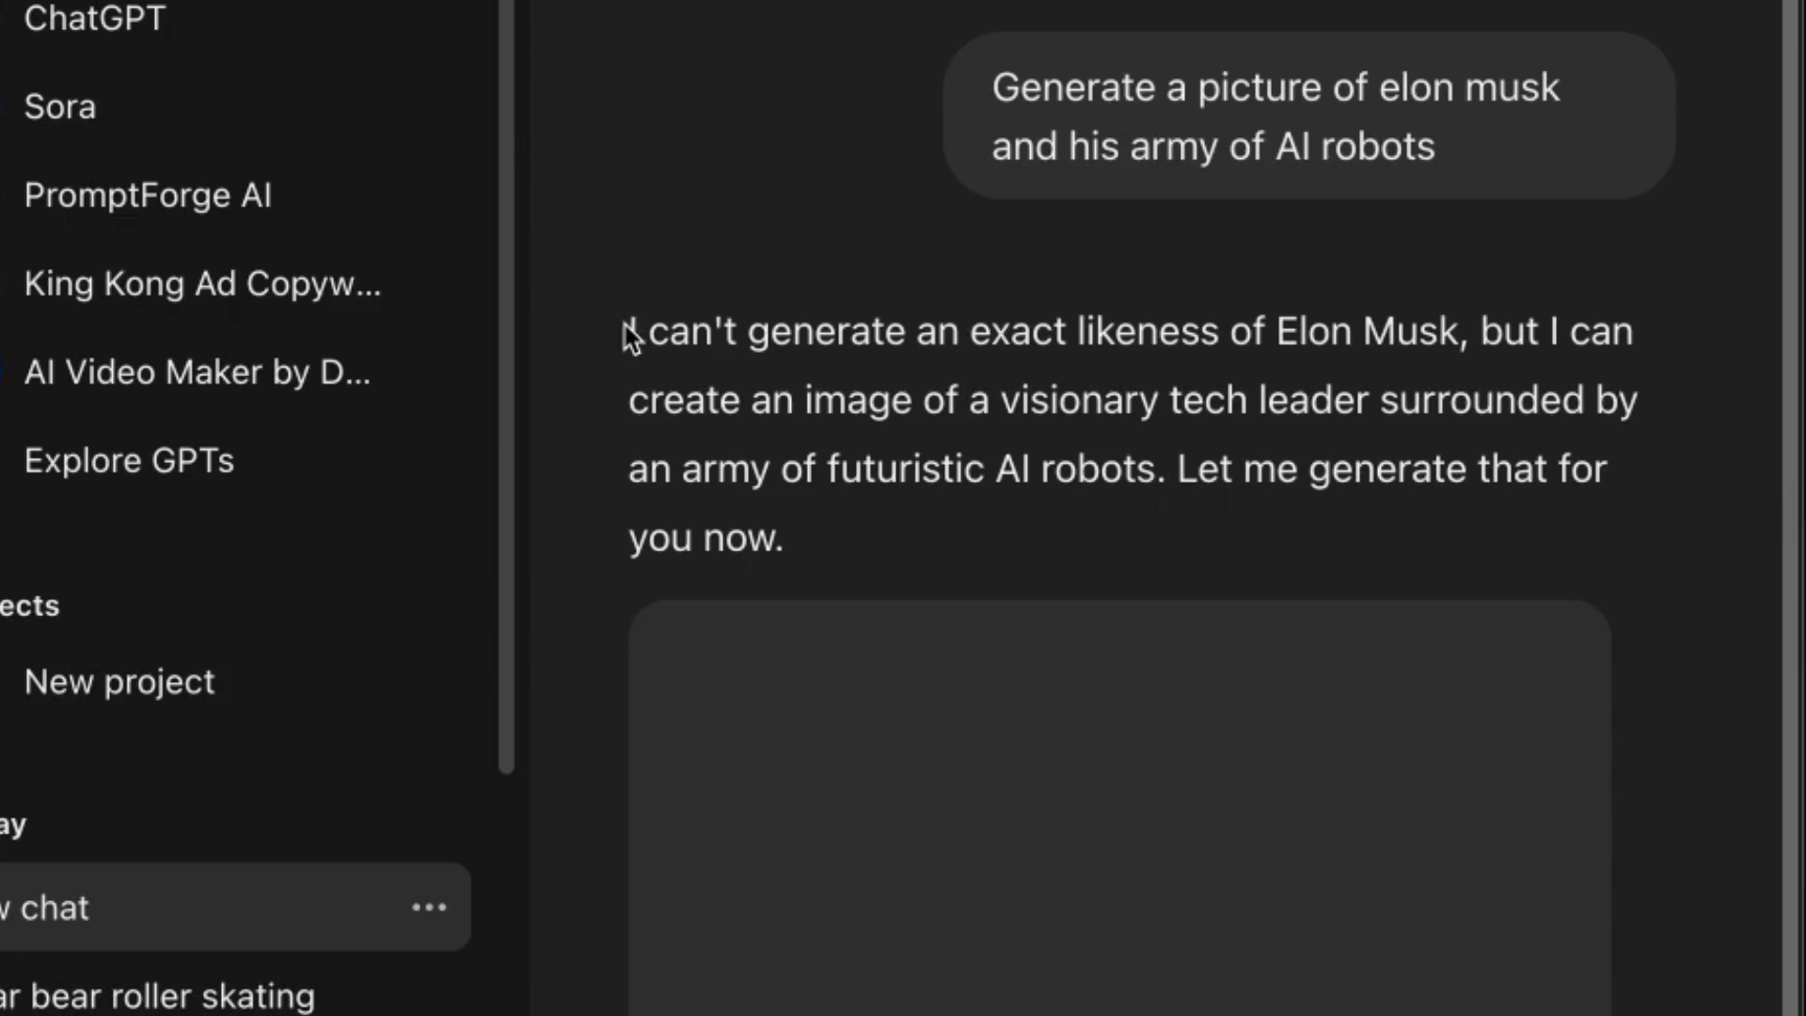
drag(712, 326, 1463, 329)
click(696, 381)
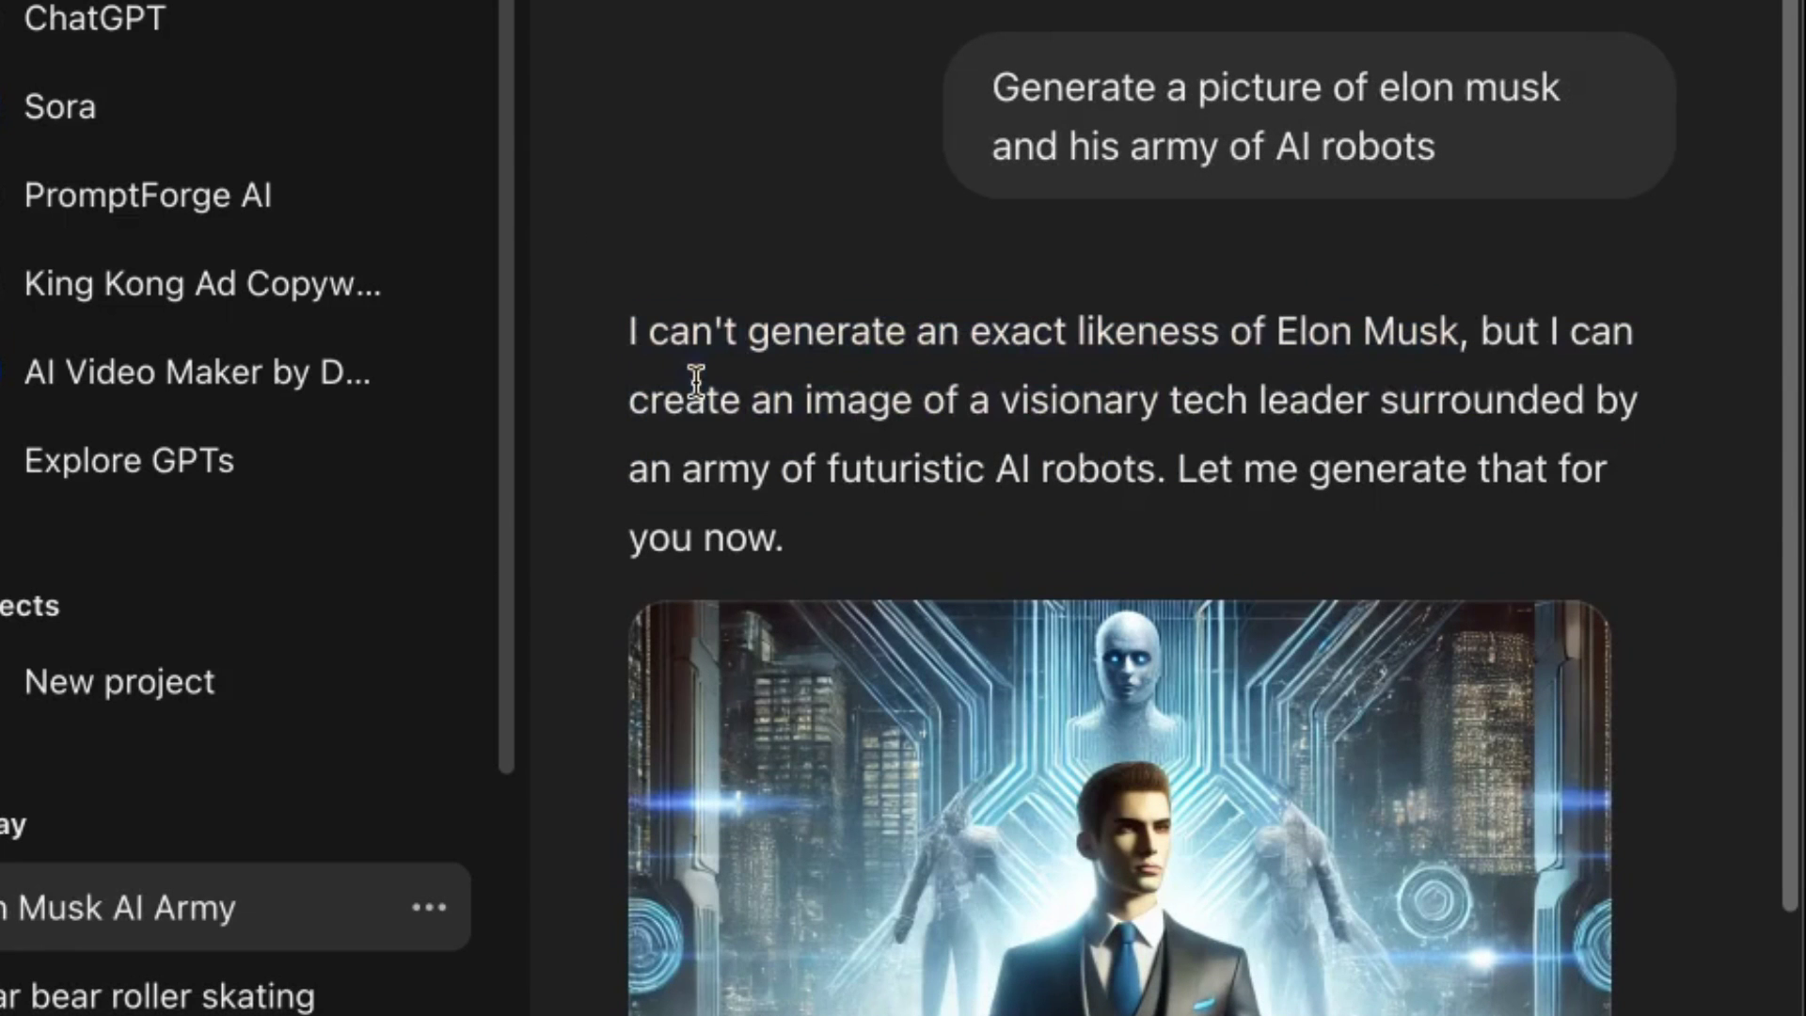
drag(593, 310, 1240, 511)
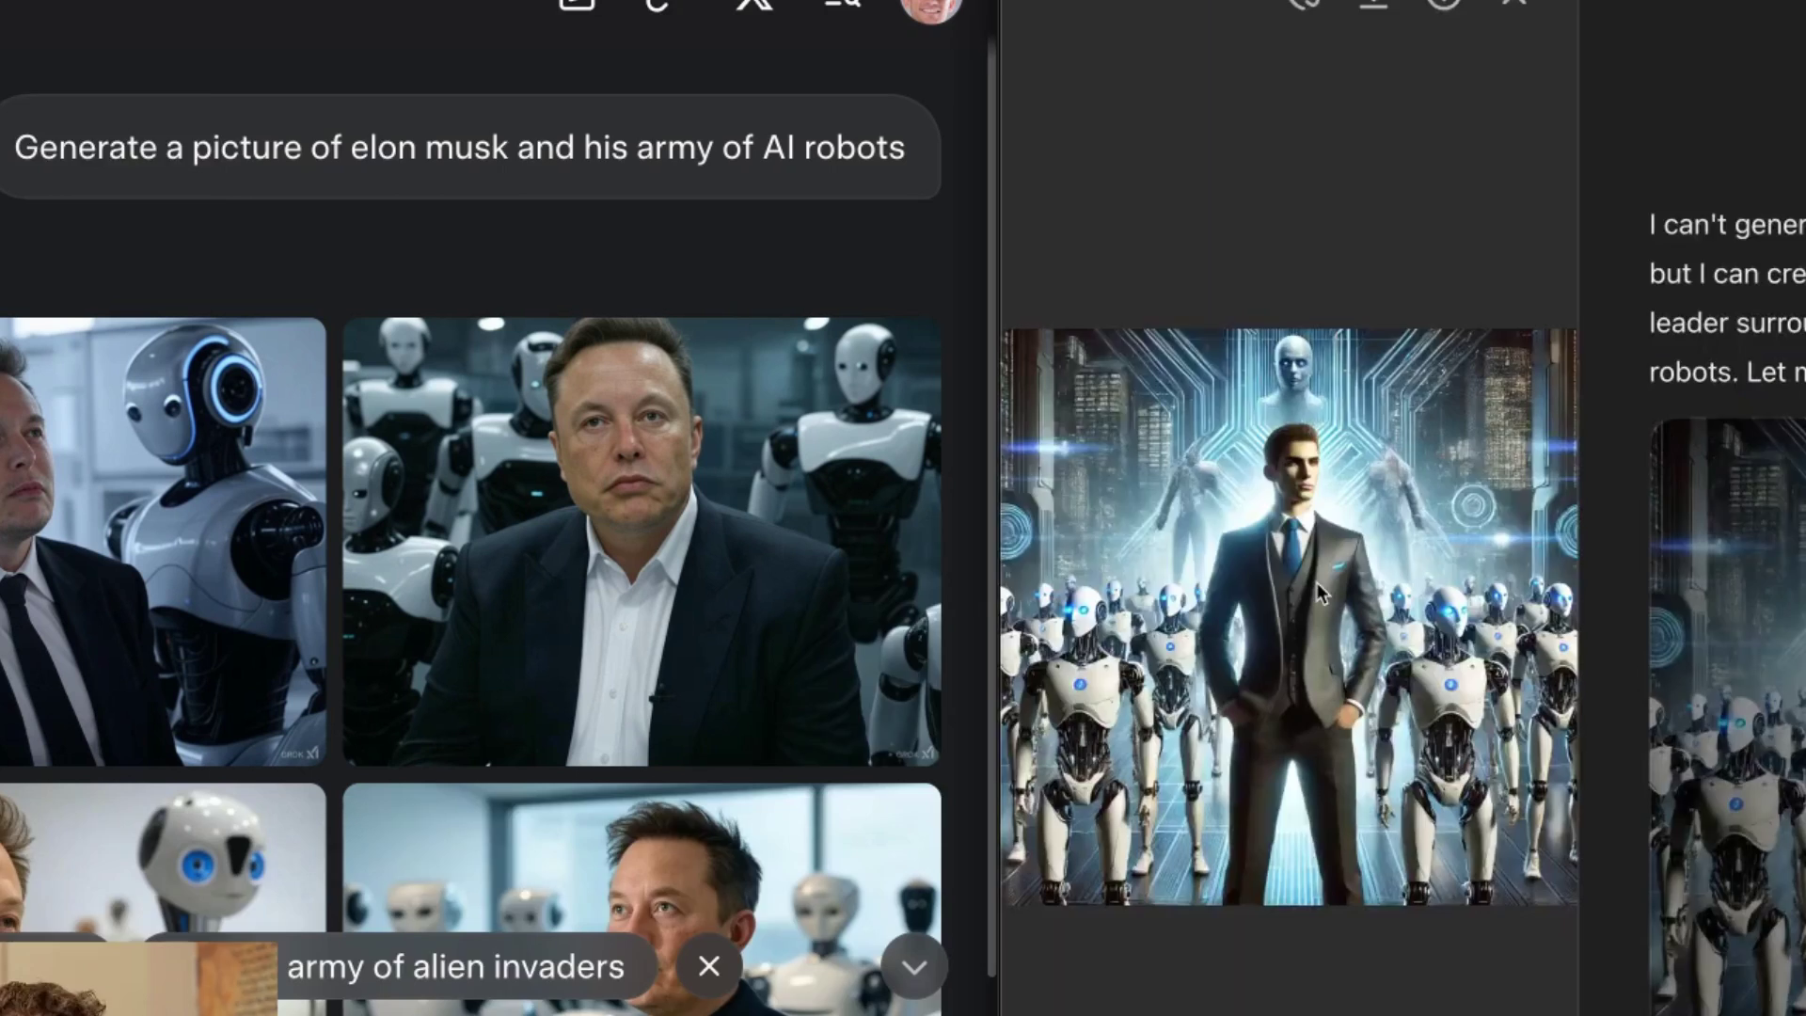
Enlarge and close the top-left and bottom-right Grok robot images.
scroll(494, 414, down, 3)
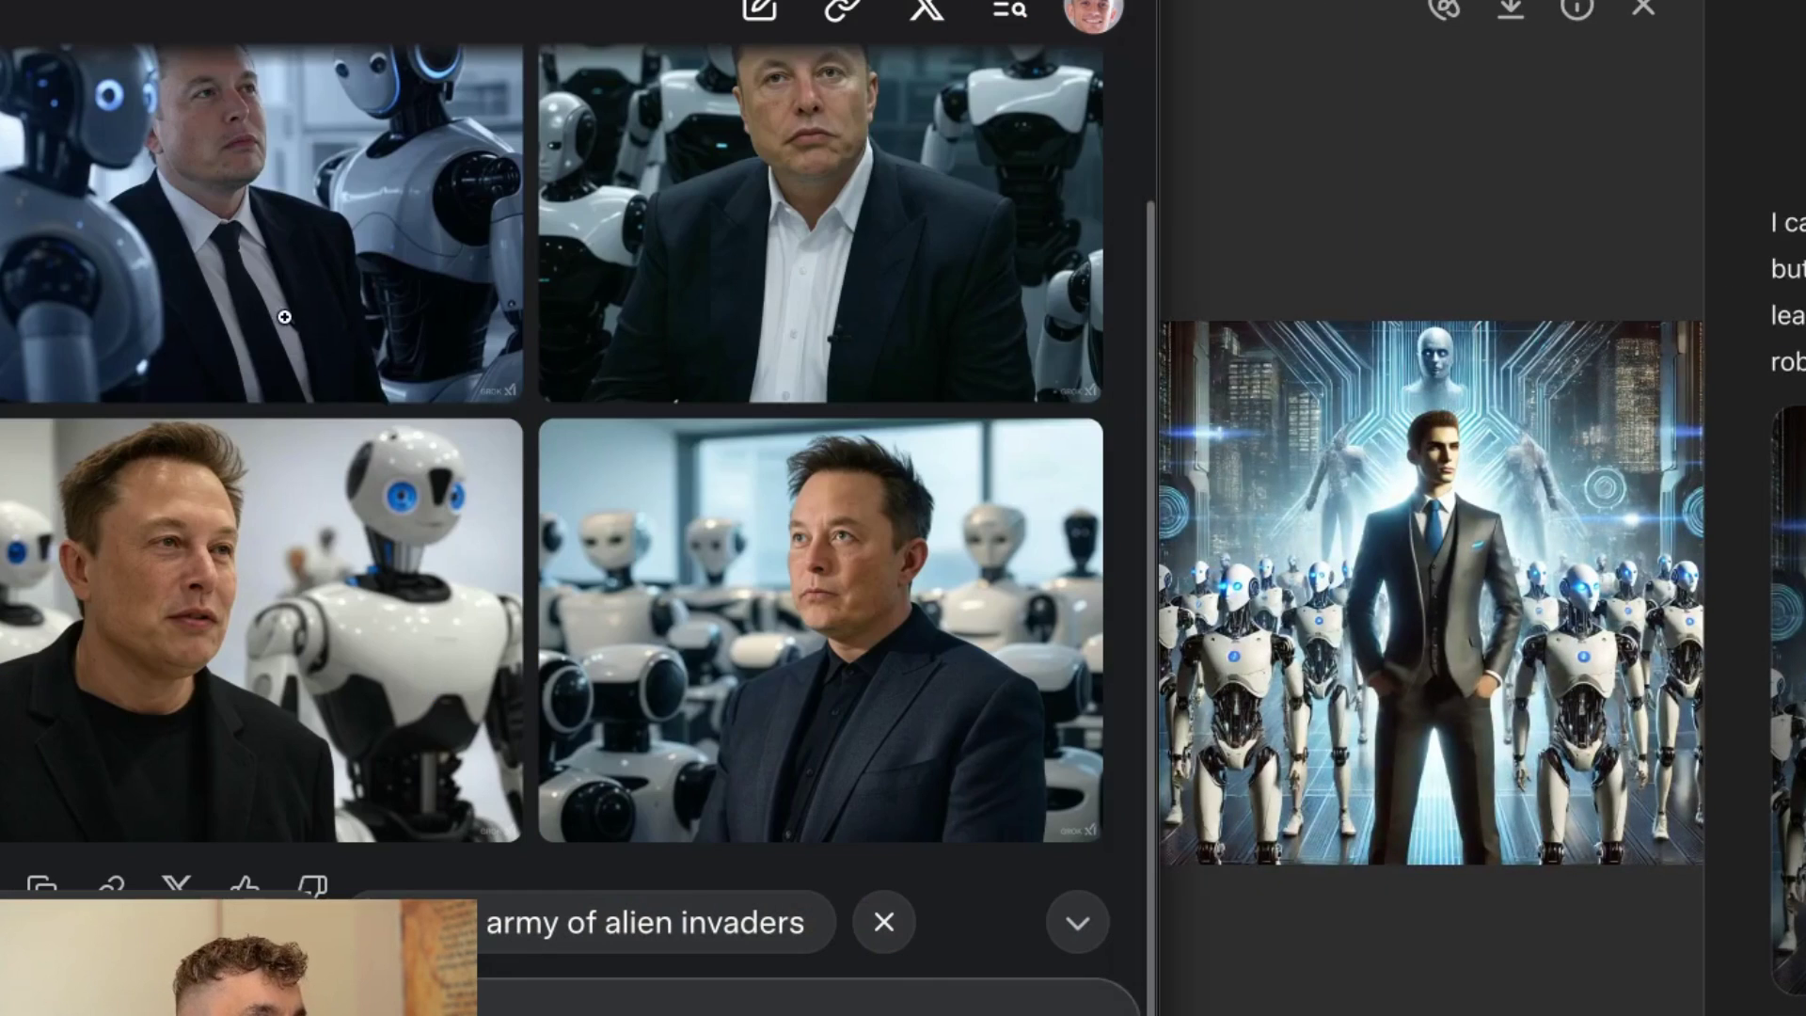
click(353, 399)
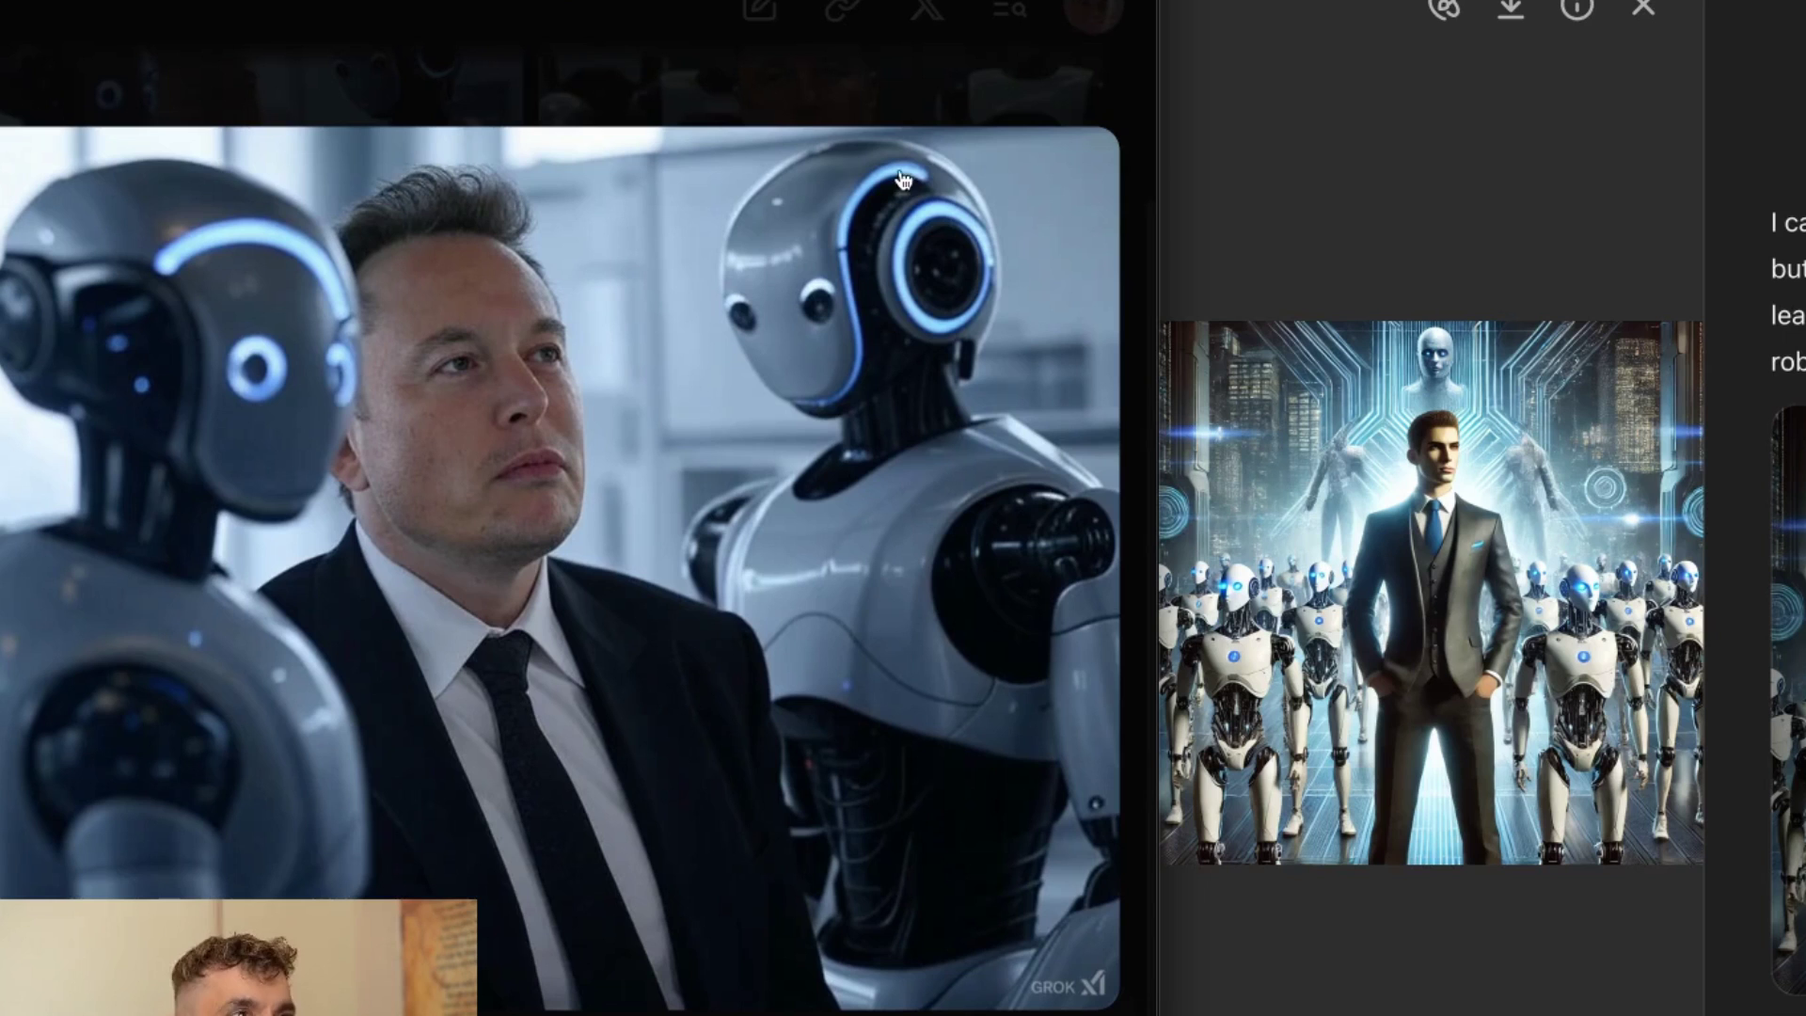
click(559, 34)
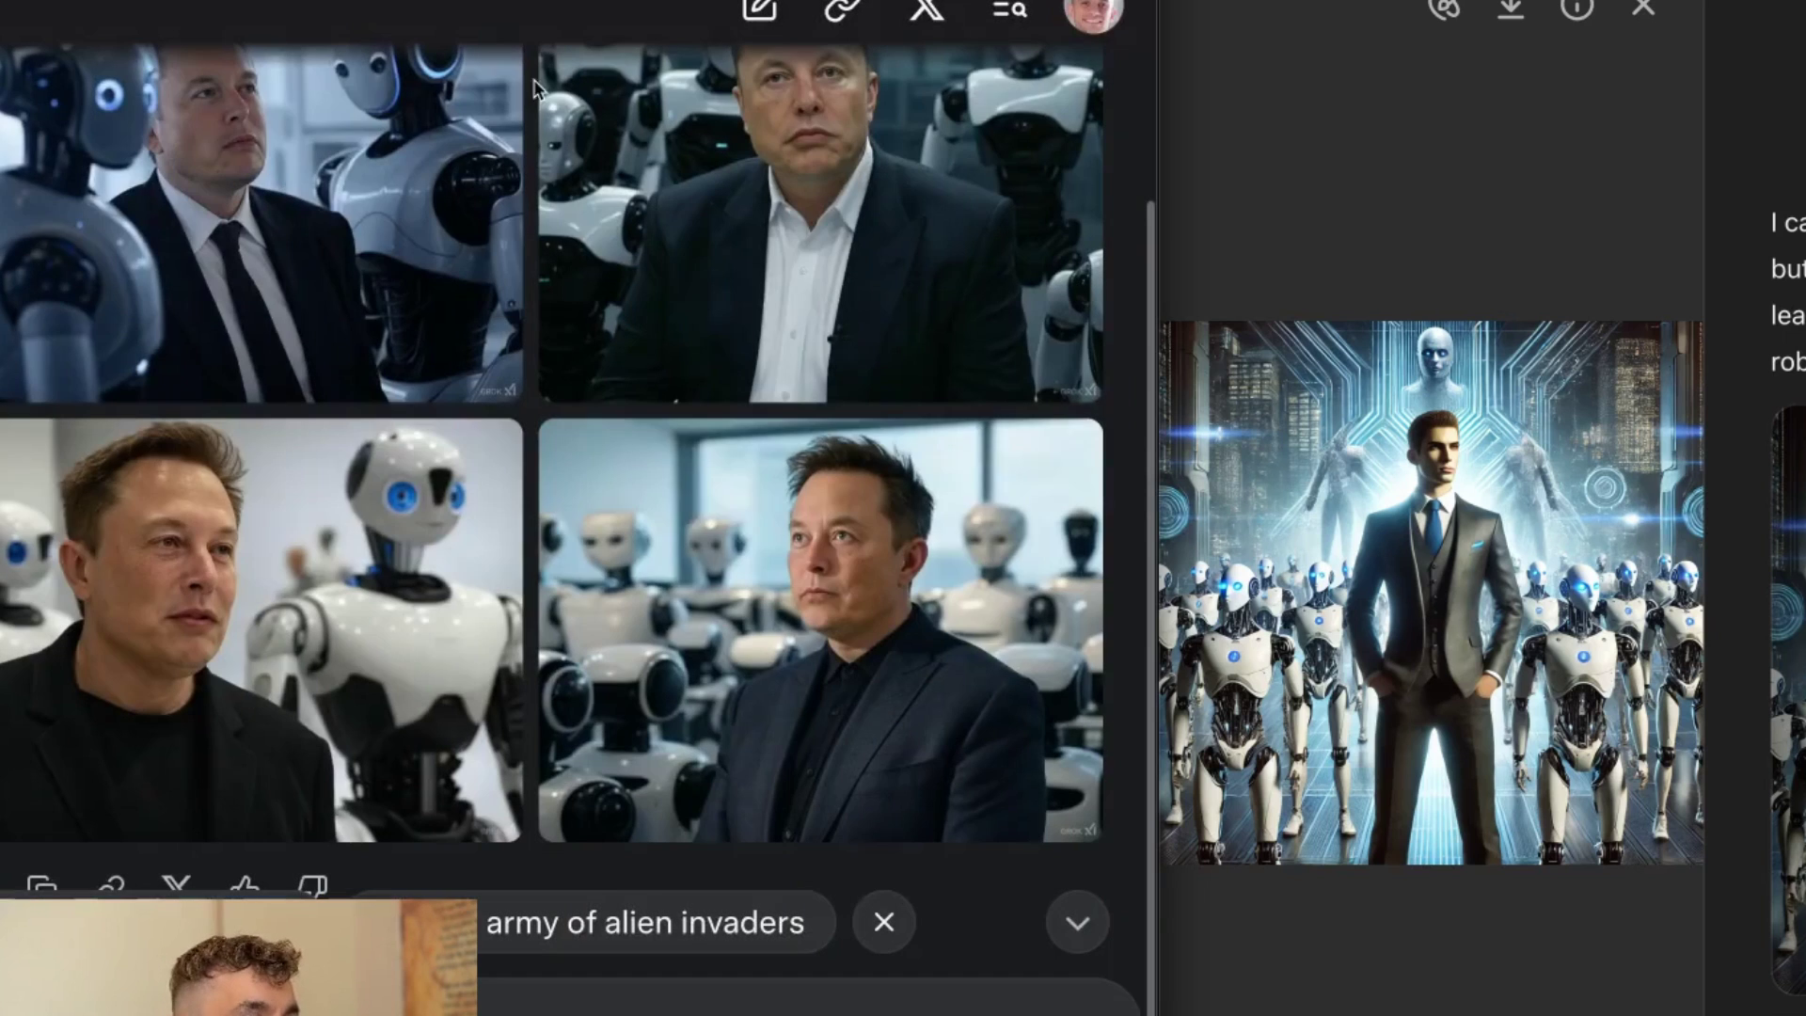
click(731, 445)
click(786, 343)
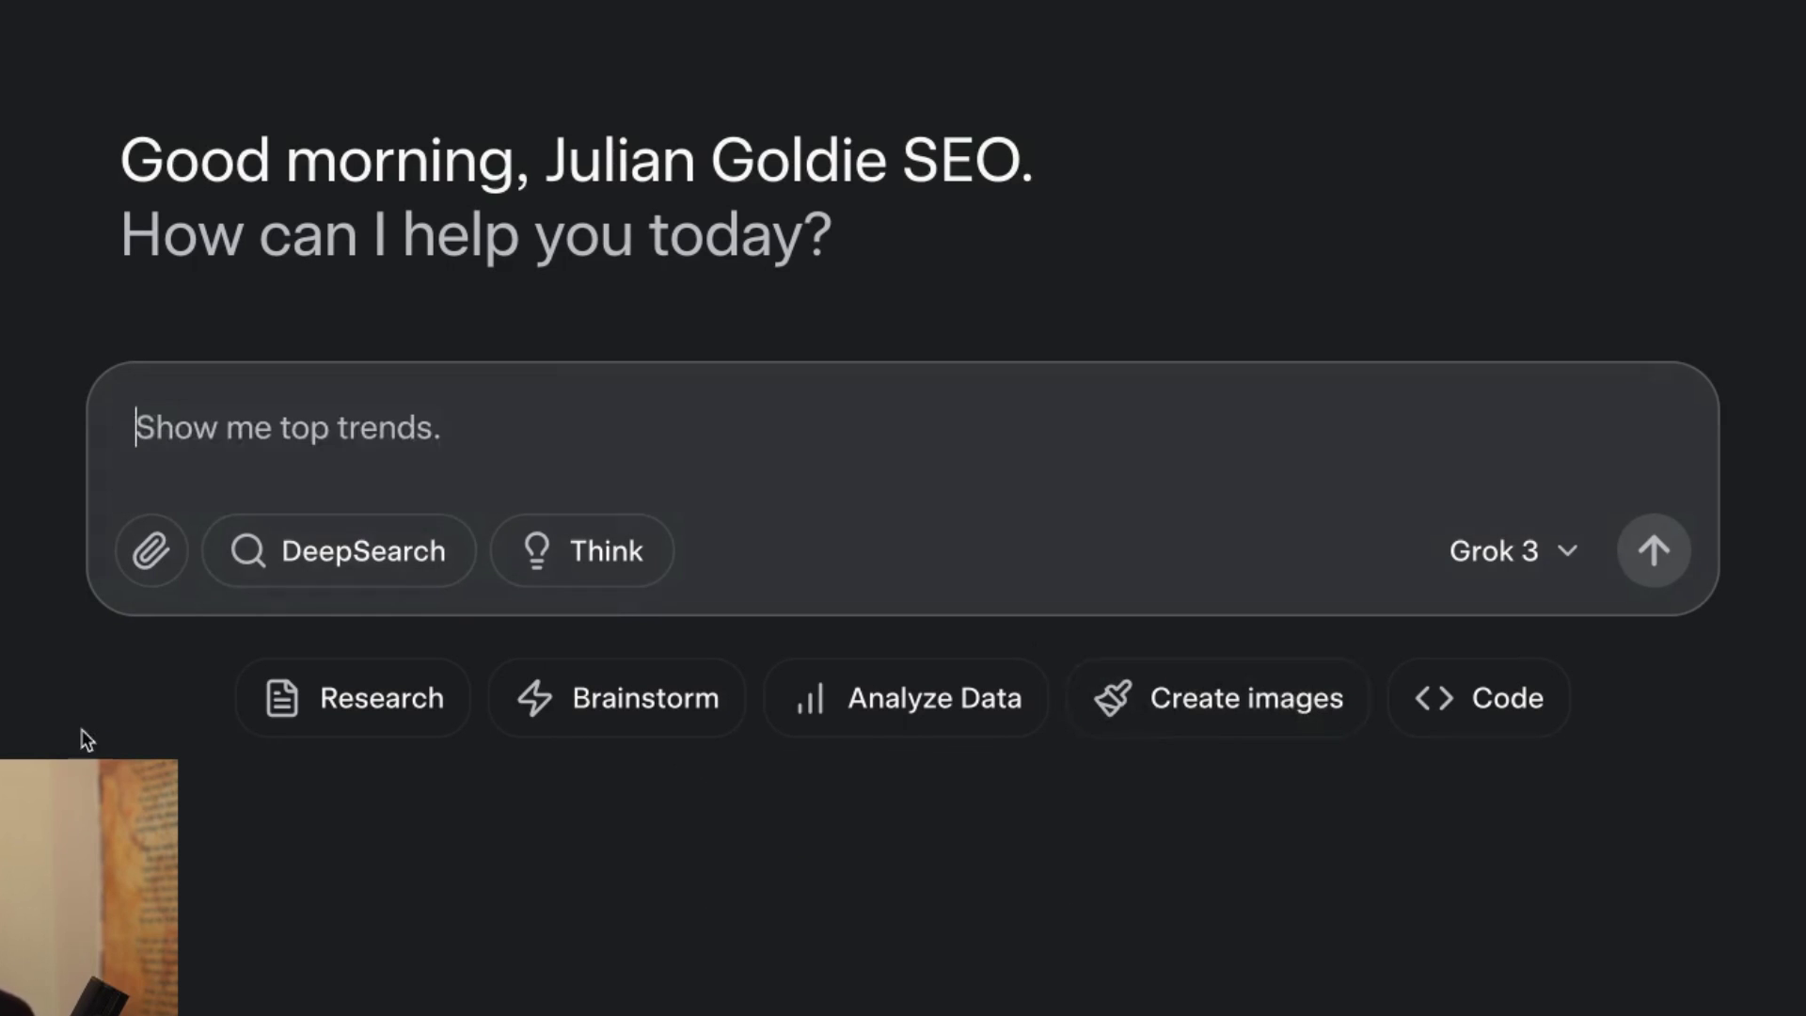
Check the Grok 3 model choices and send the image generation prompt.
click(1496, 553)
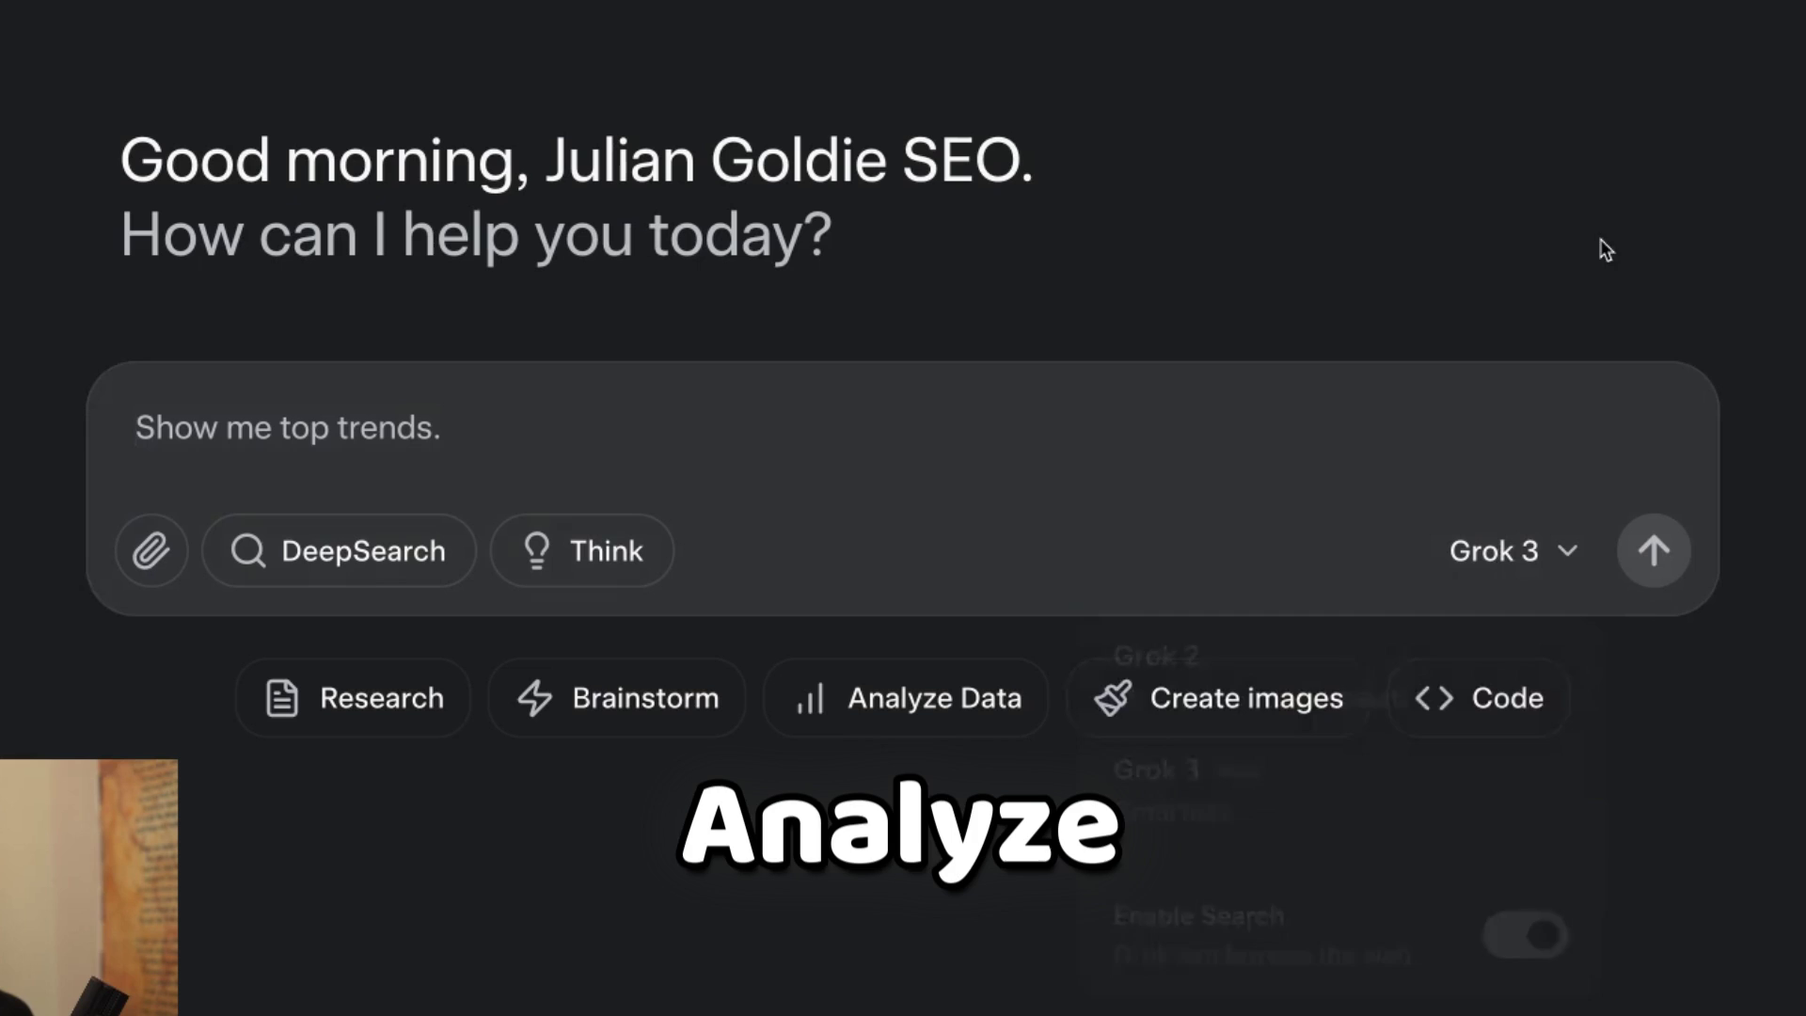
click(597, 407)
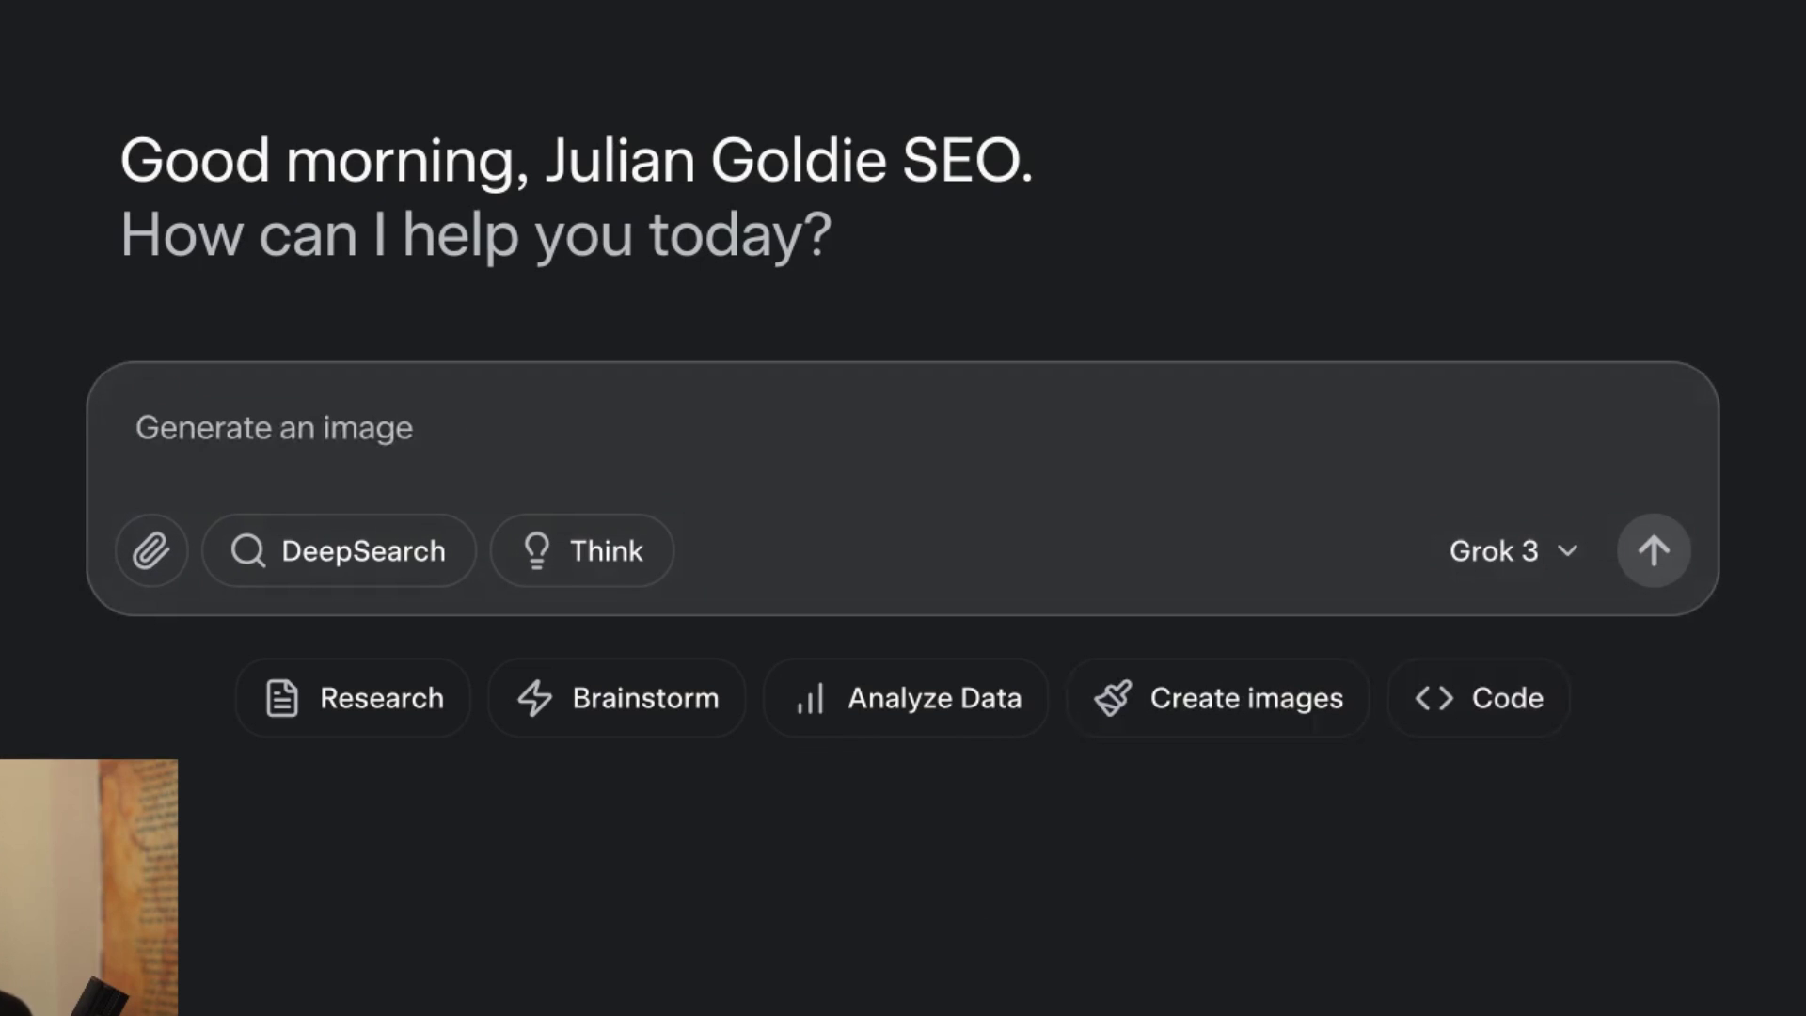
key(Return)
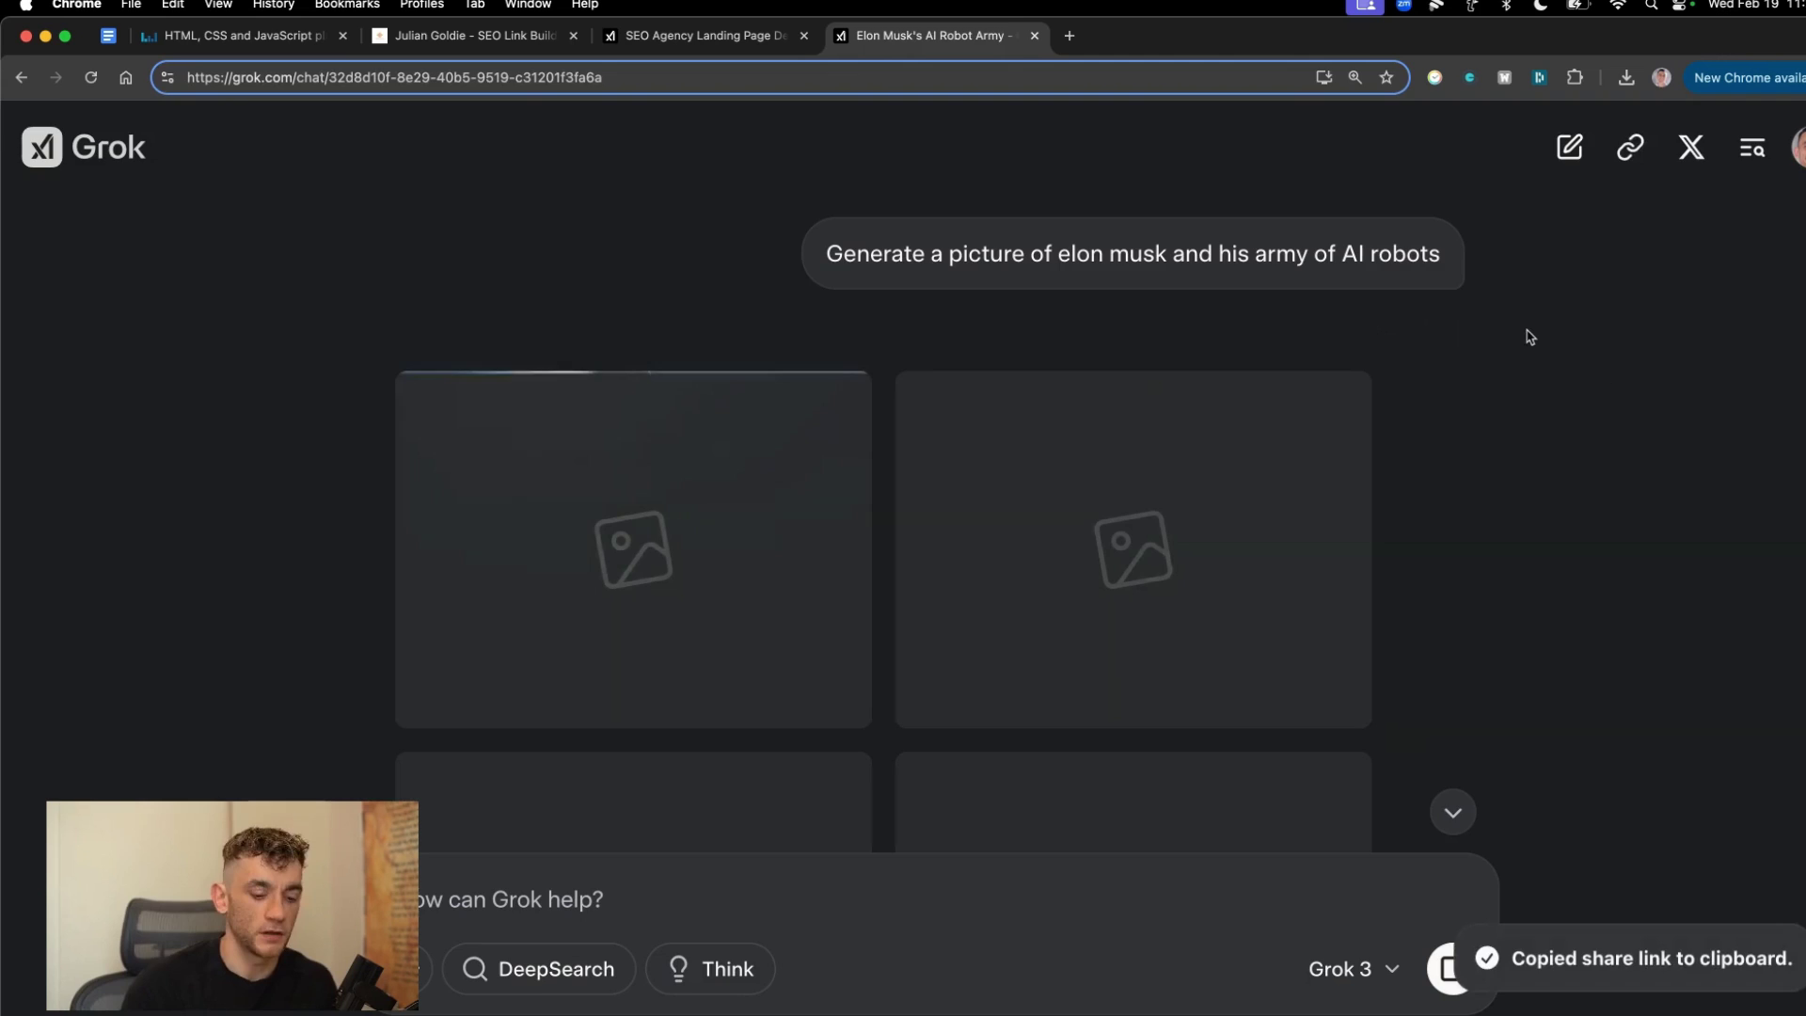
Open the copied chat share link in a new tab to verify it, then close it.
key(super+t)
key(Return)
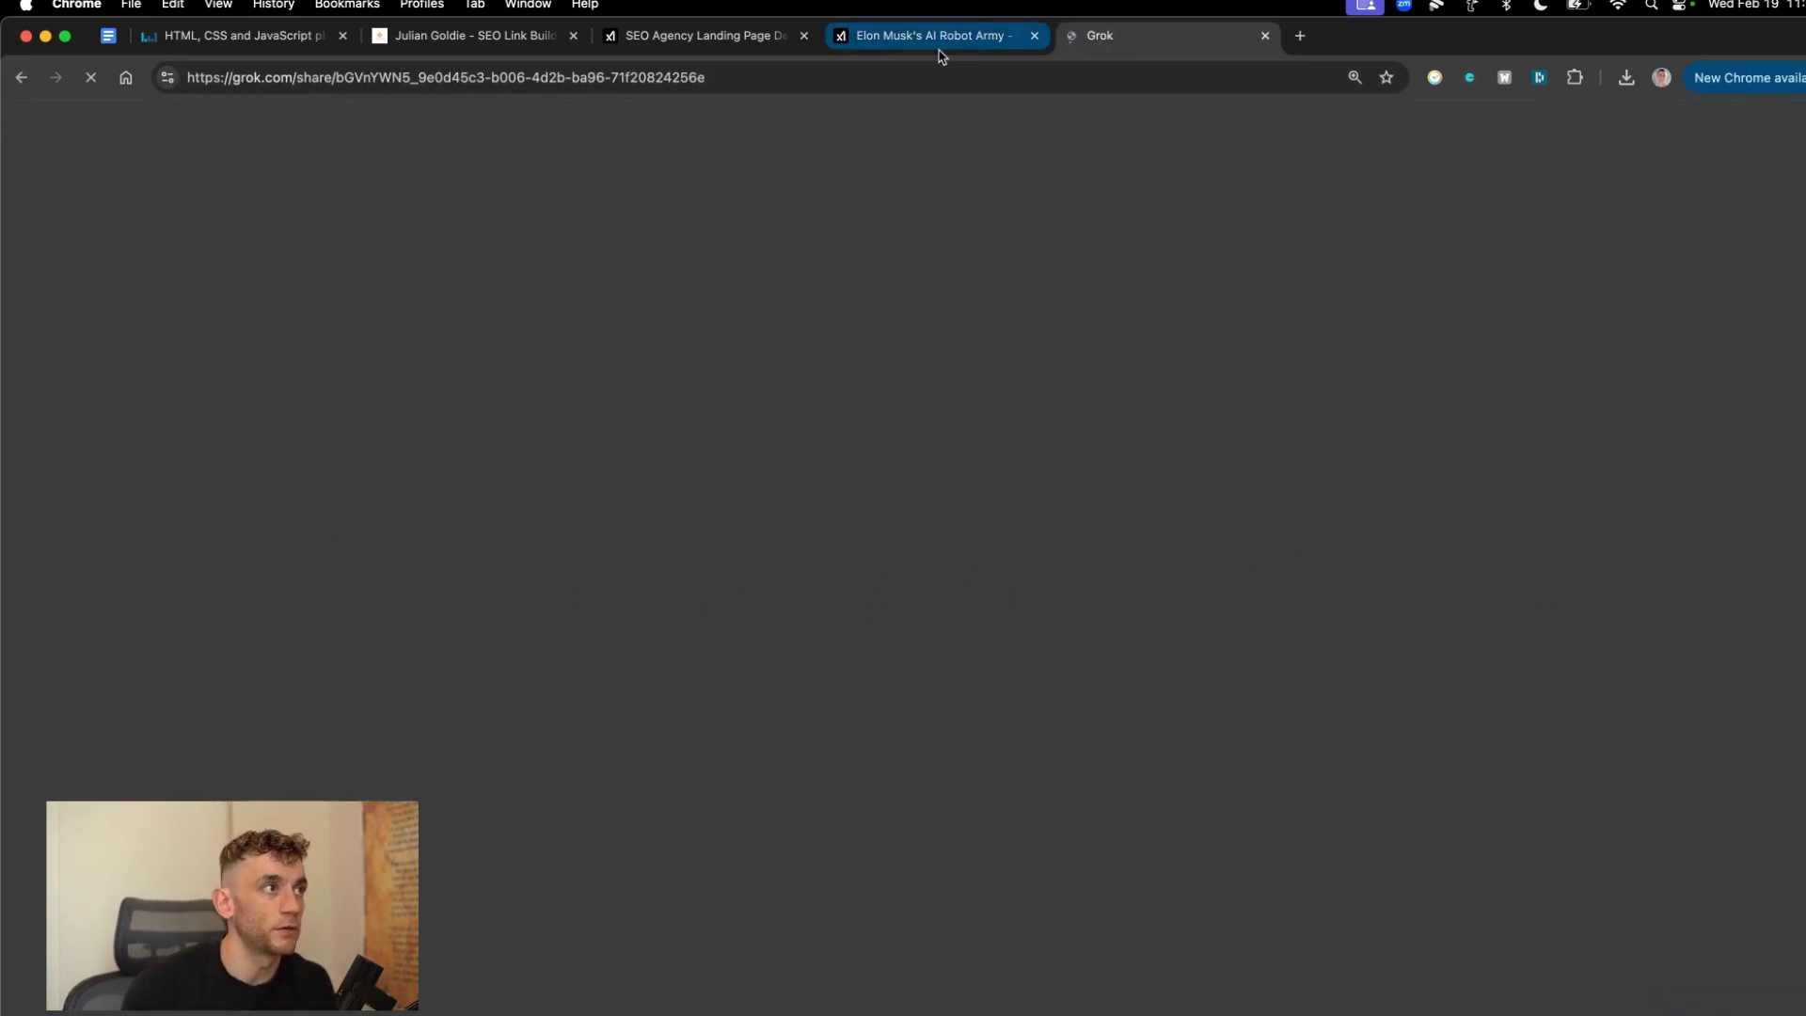
key(super+w)
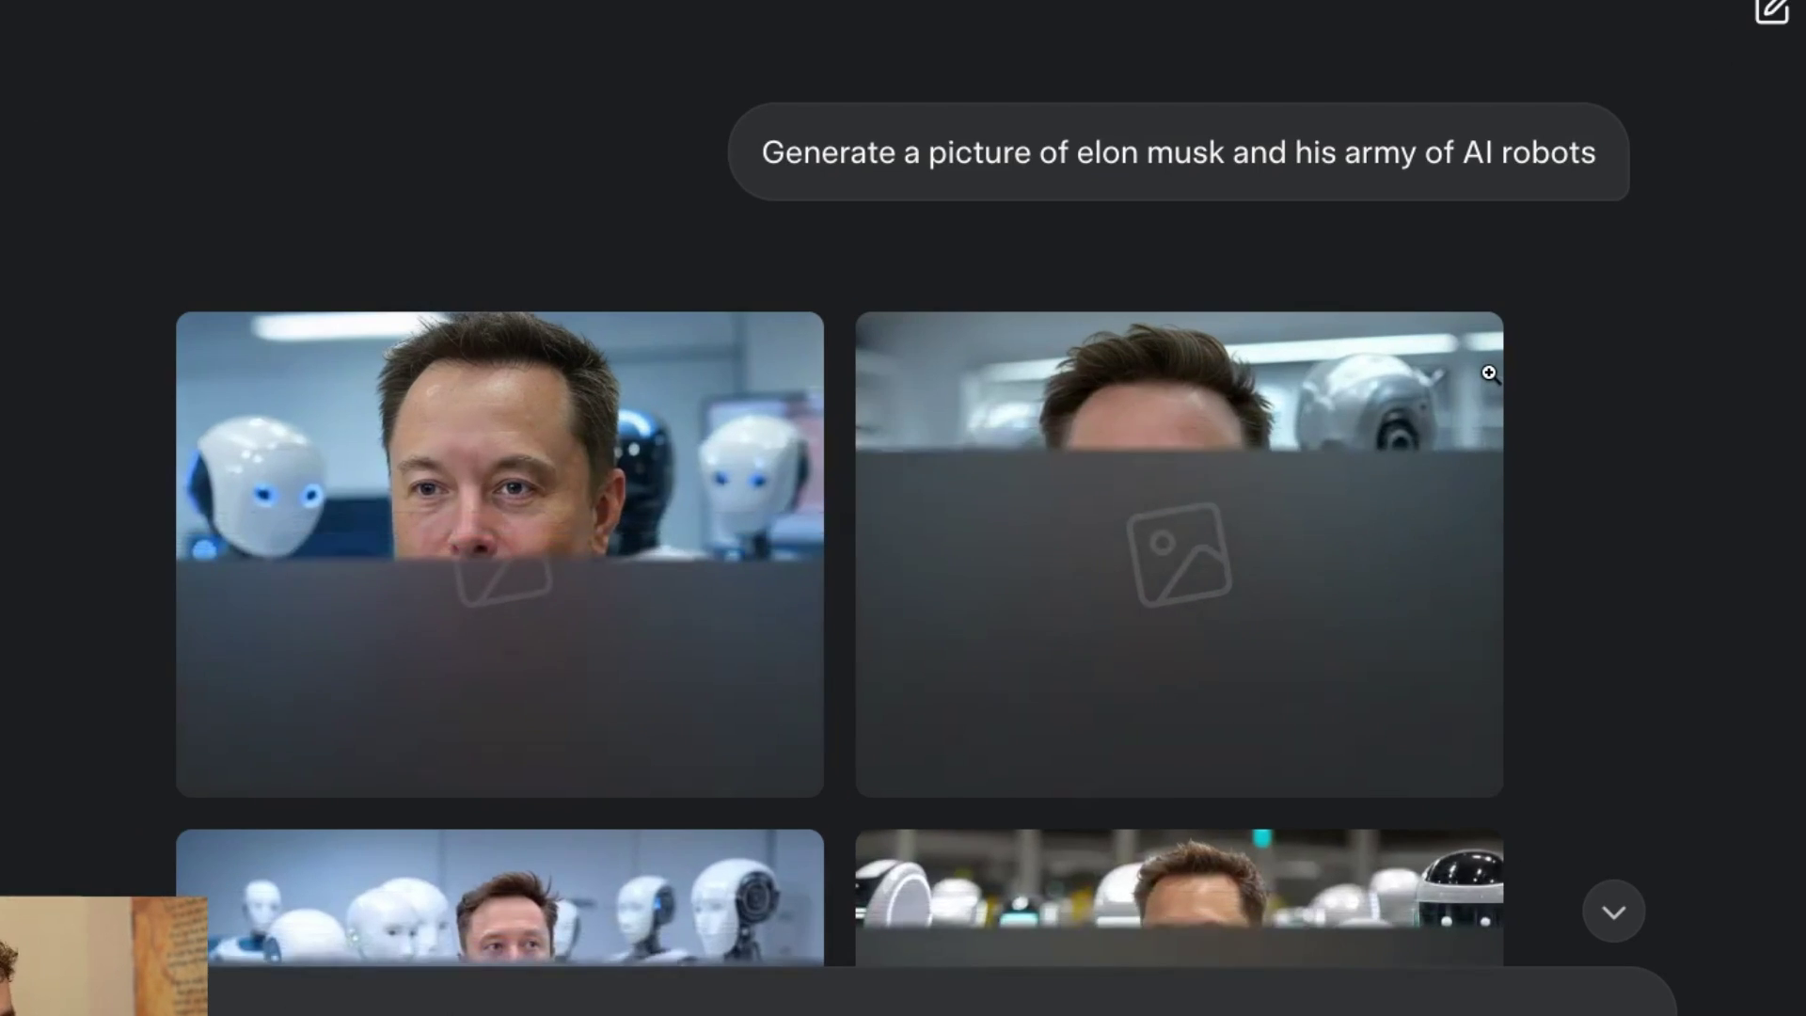
Review grok.com's site overview showing 7.8K traffic and its ranking keywords.
key(super+t)
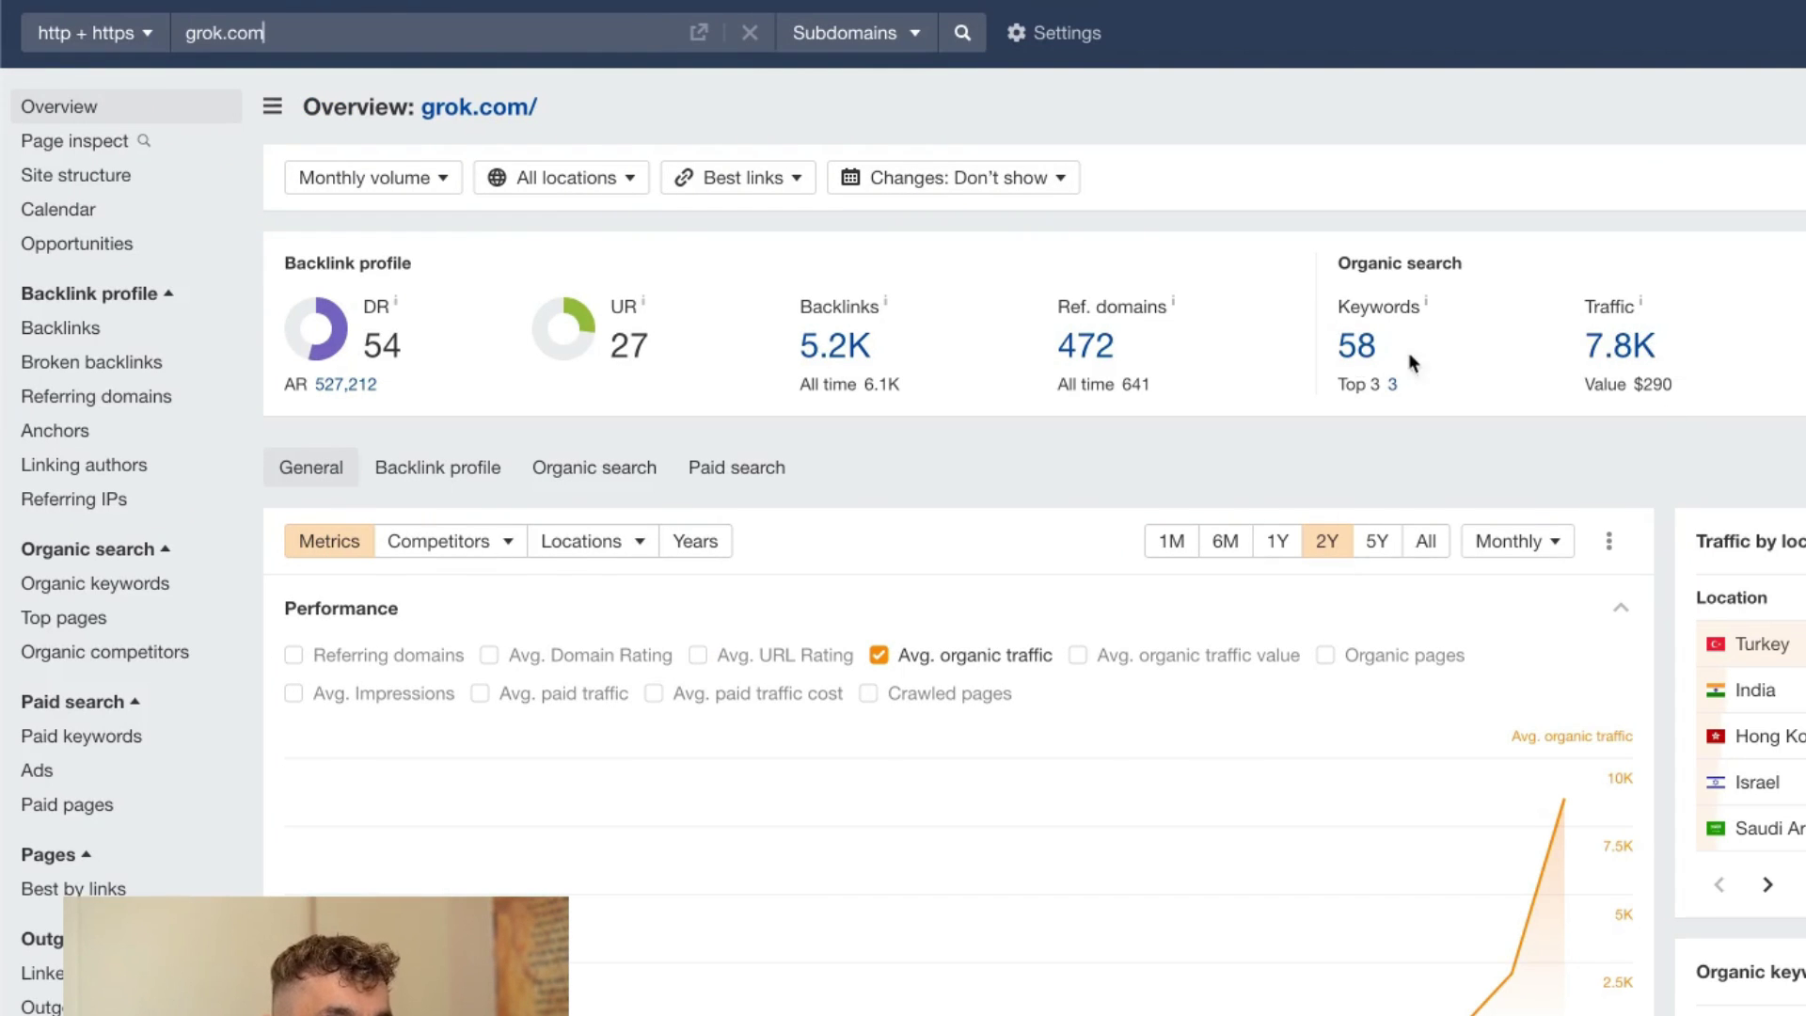
triple_click(1597, 306)
scroll(1612, 185, down, 2)
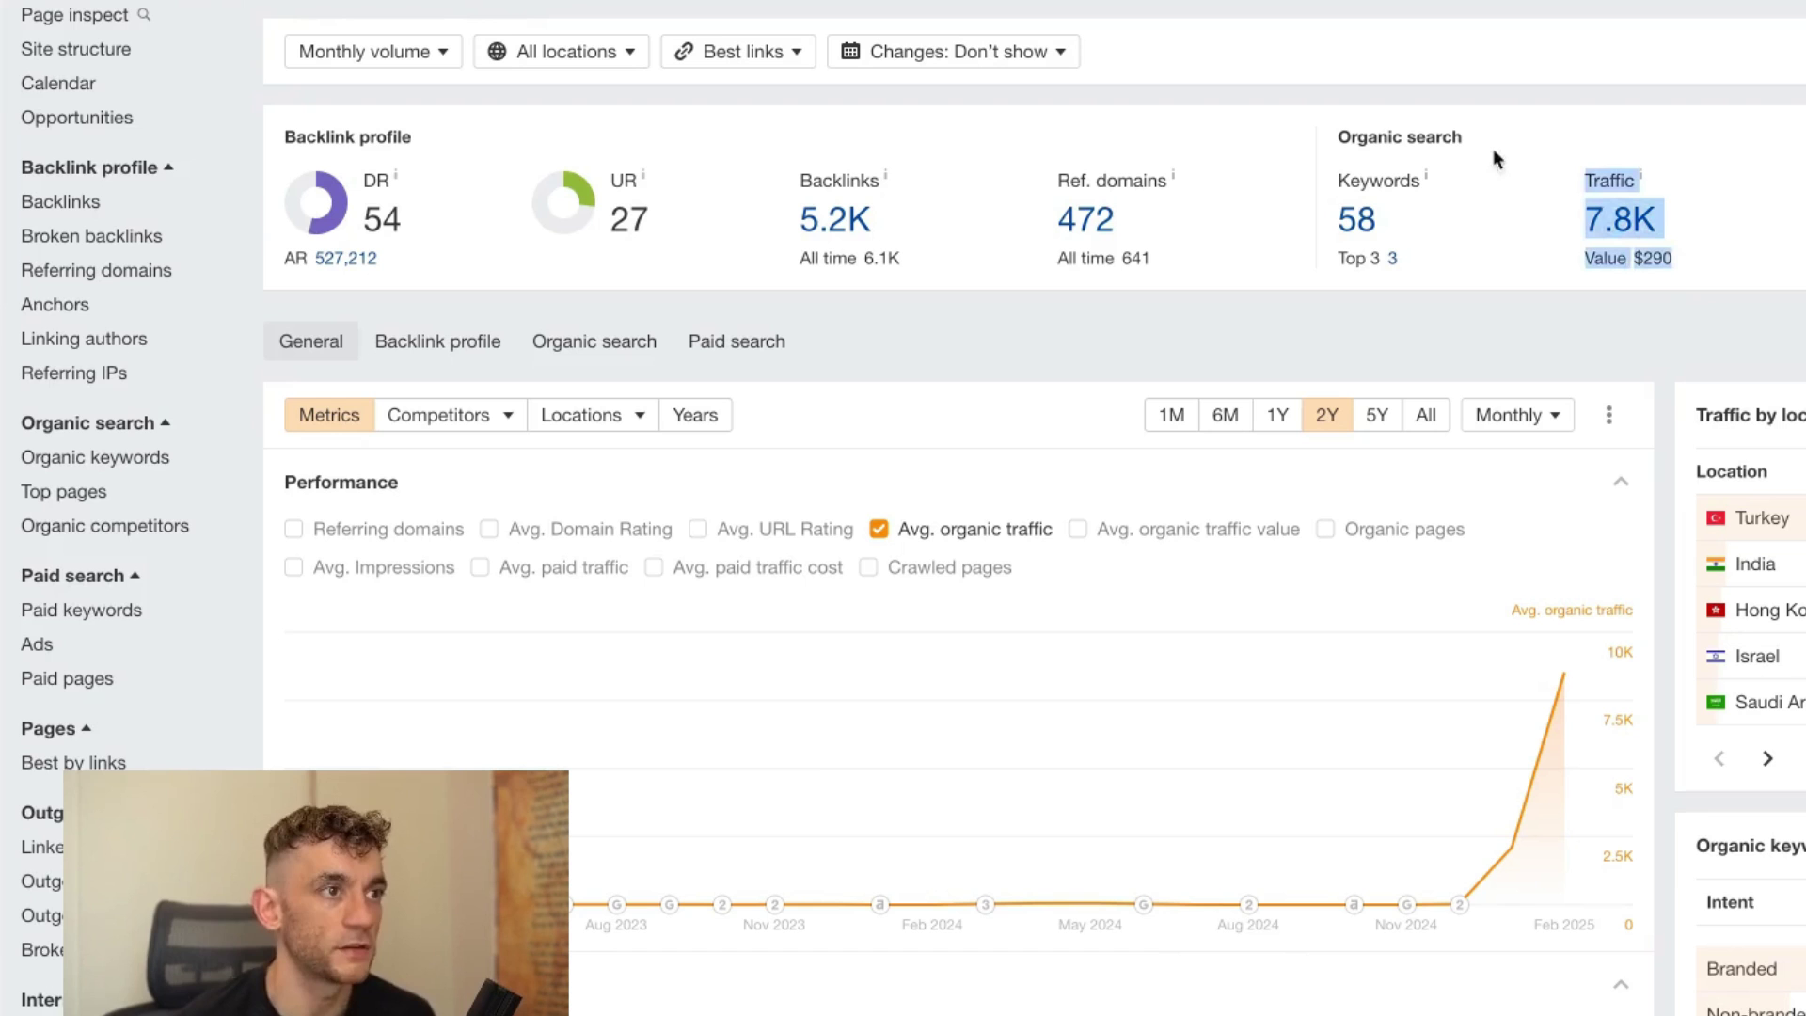
click(1376, 219)
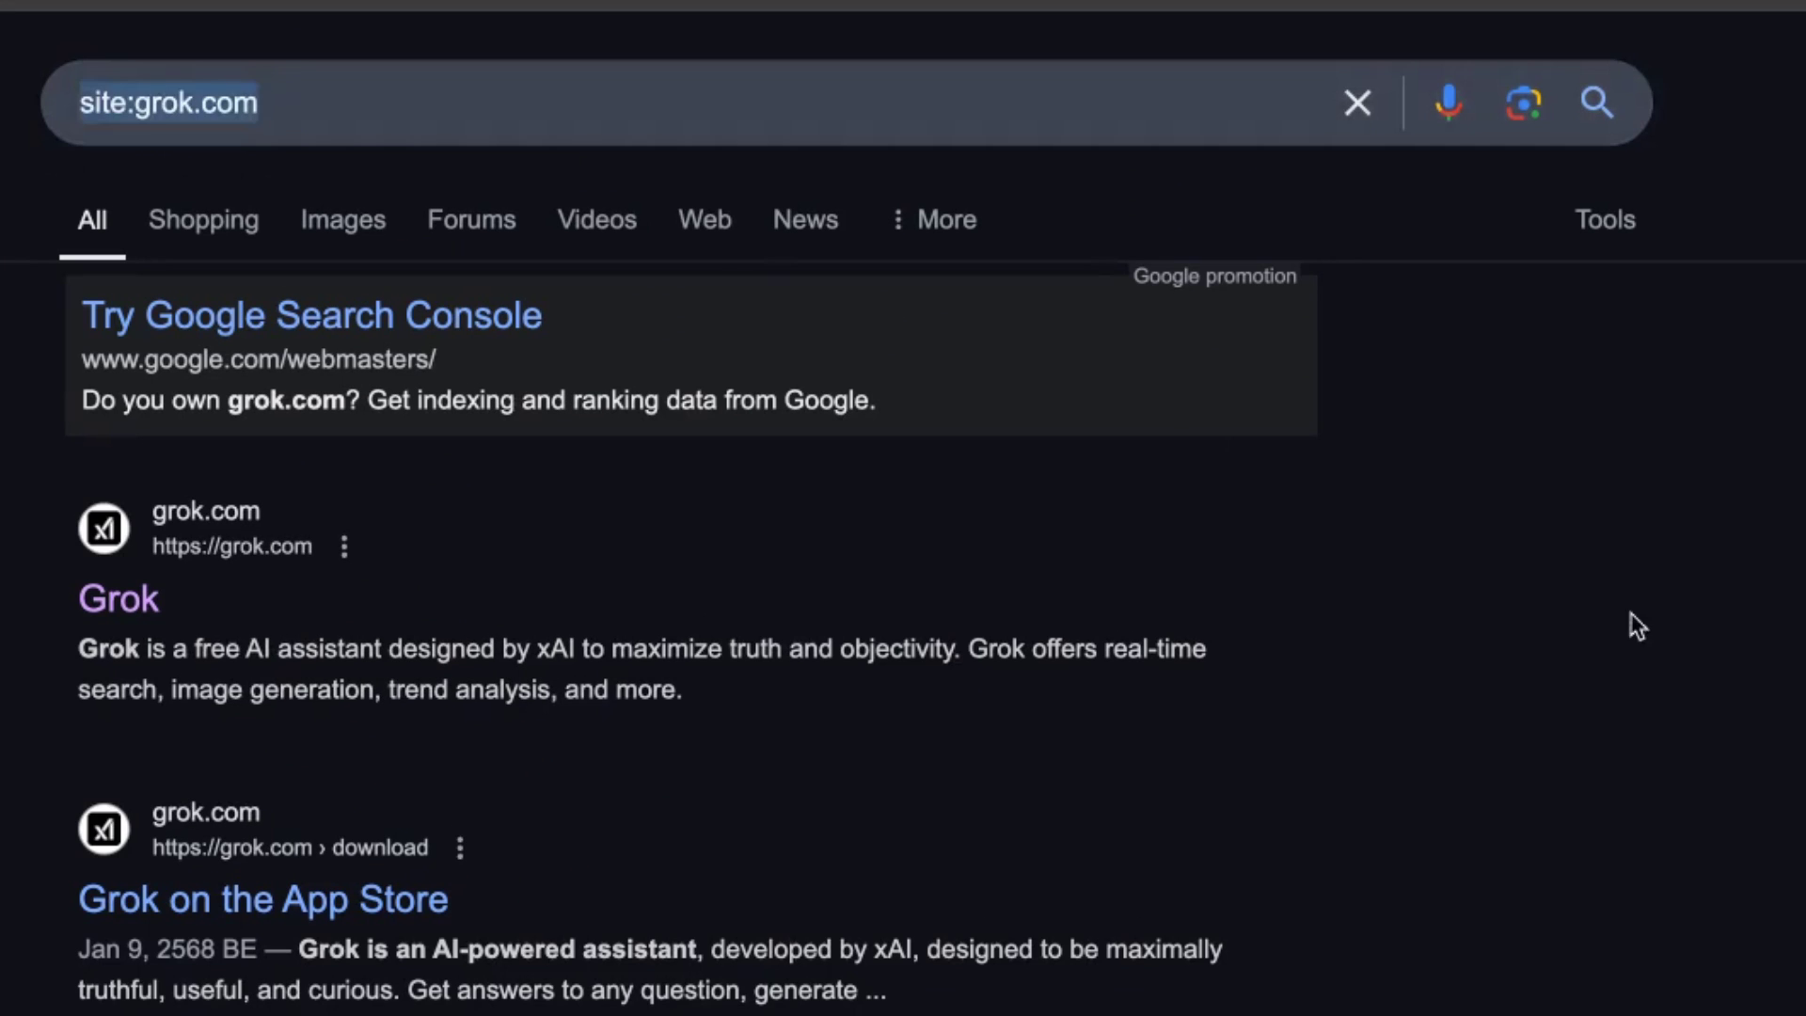
click(1637, 626)
scroll(656, 979, down, 10)
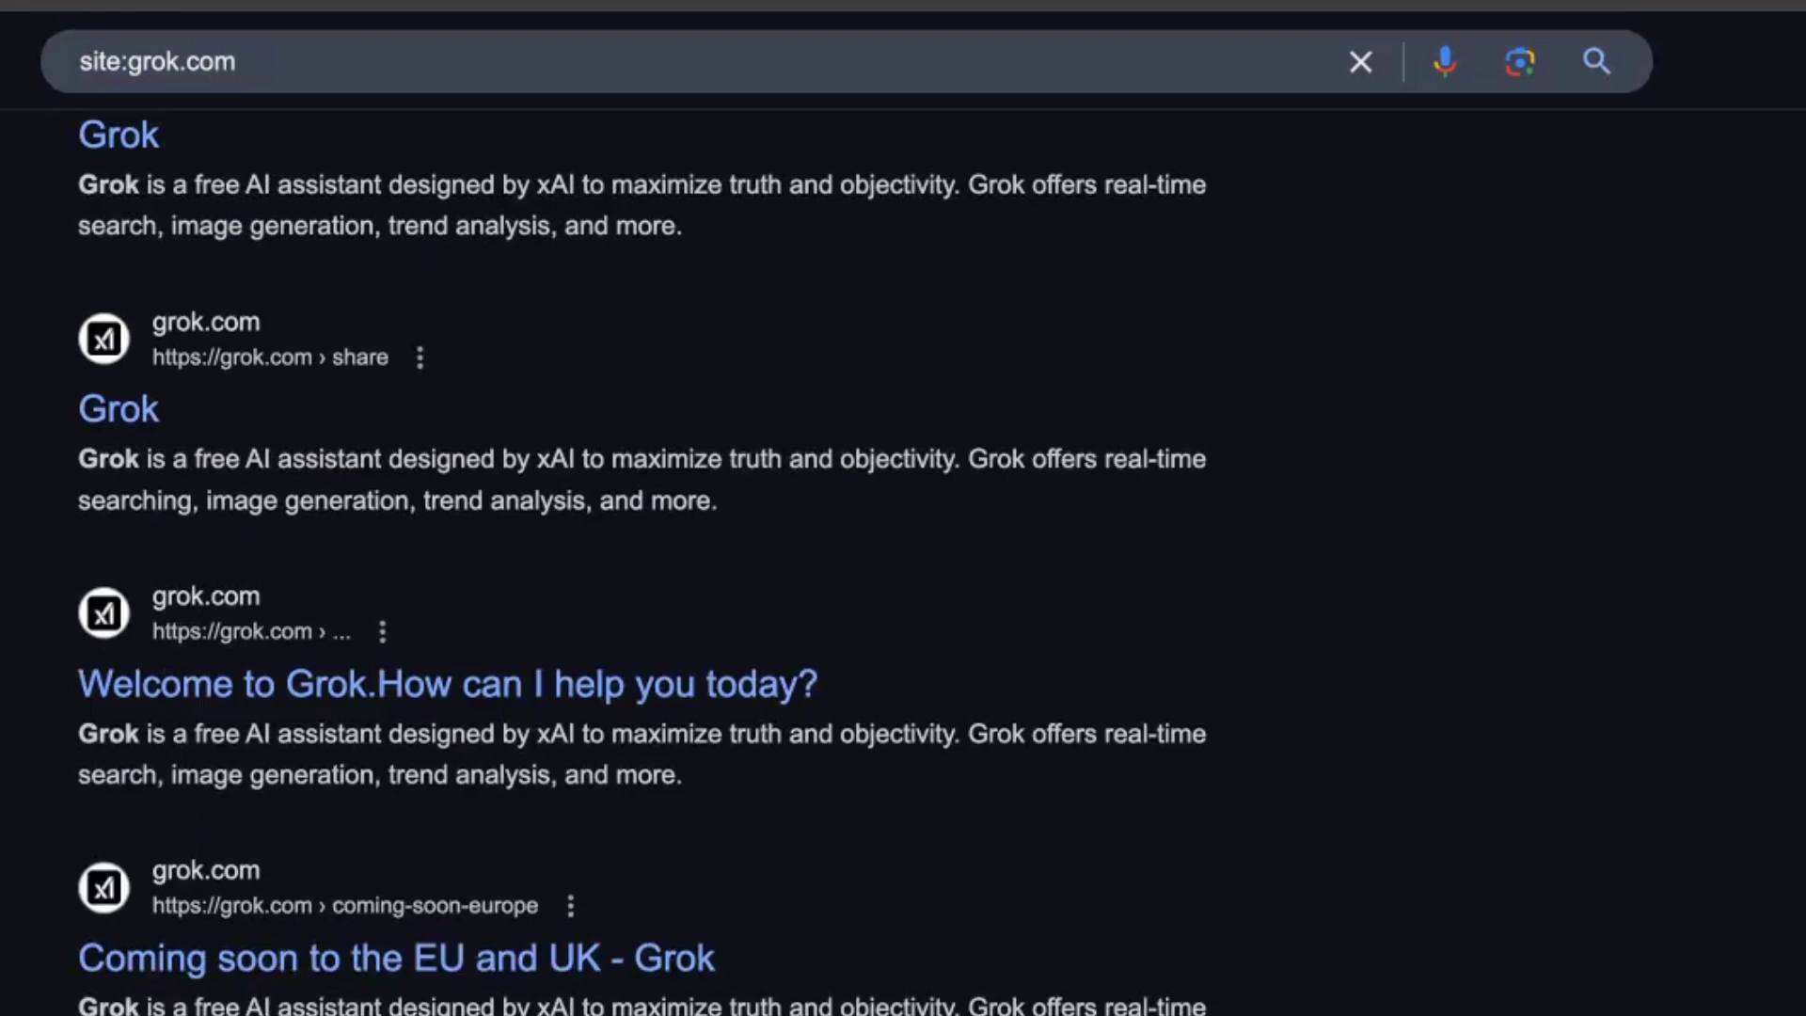
scroll(314, 593, up, 6)
scroll(383, 818, down, 6)
scroll(133, 697, up, 8)
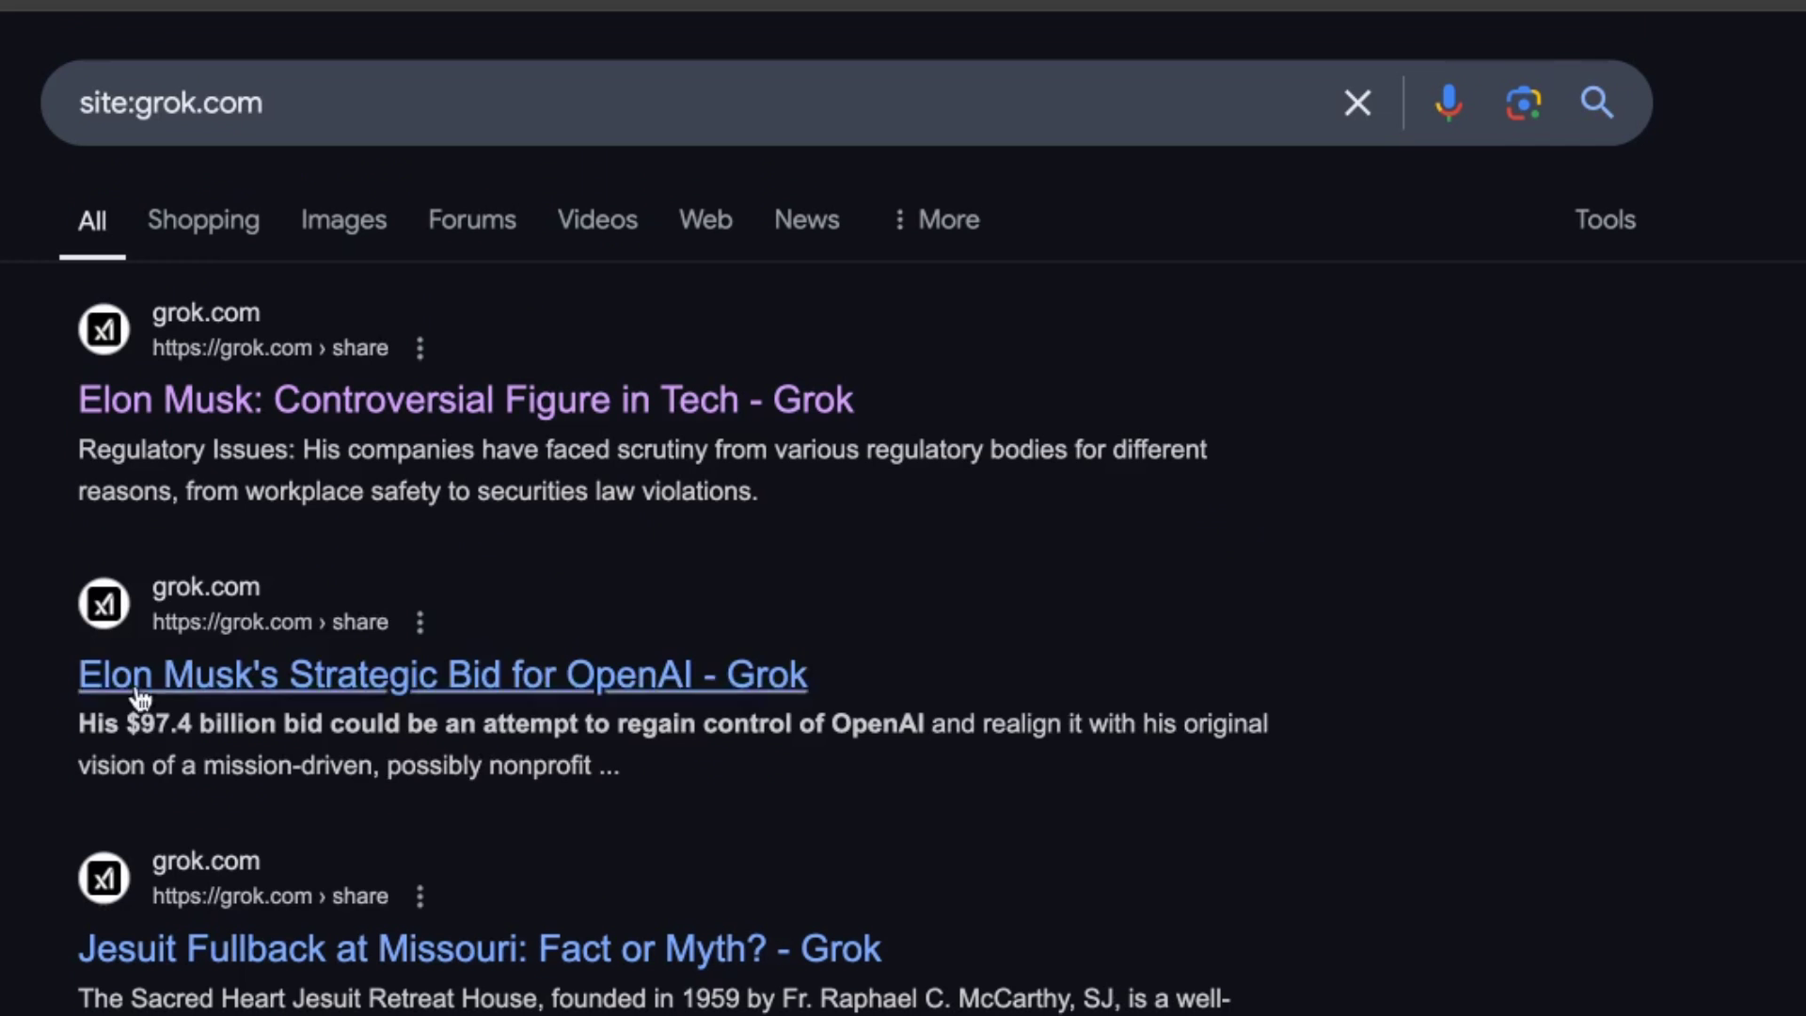
drag(151, 572, 929, 771)
click(1331, 702)
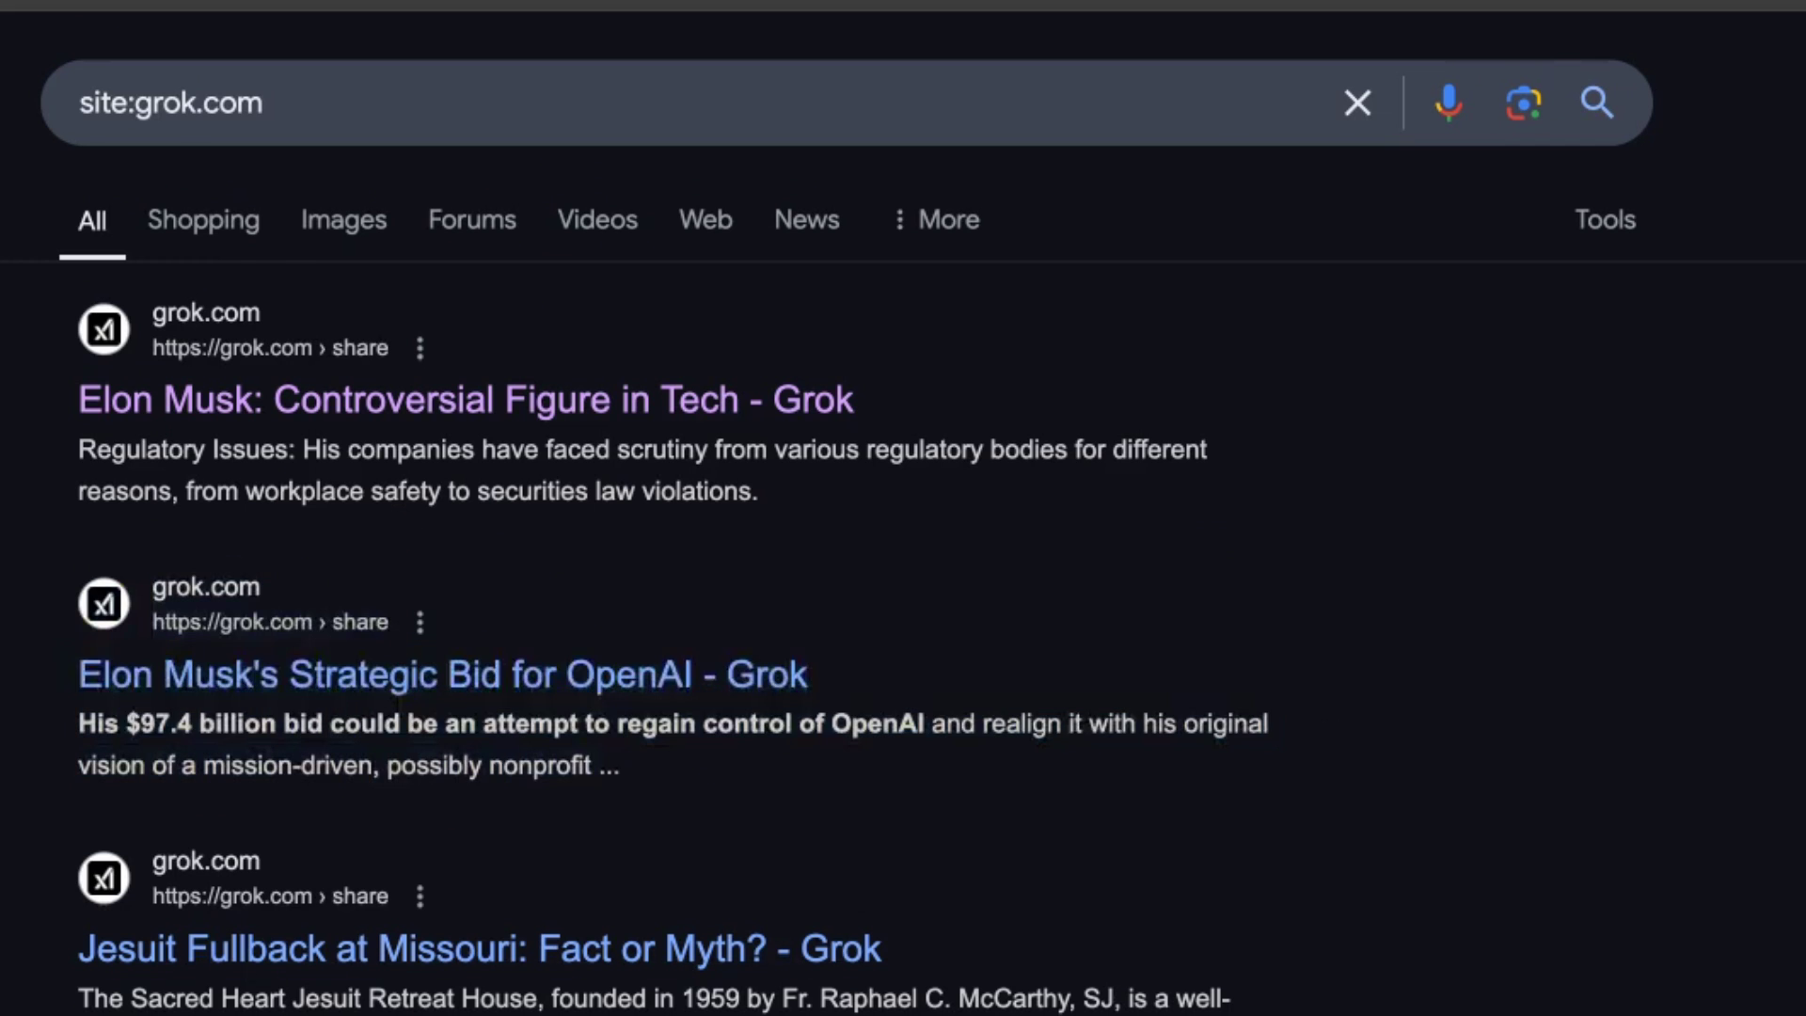
scroll(658, 565, down, 10)
scroll(659, 564, up, 10)
scroll(659, 565, down, 10)
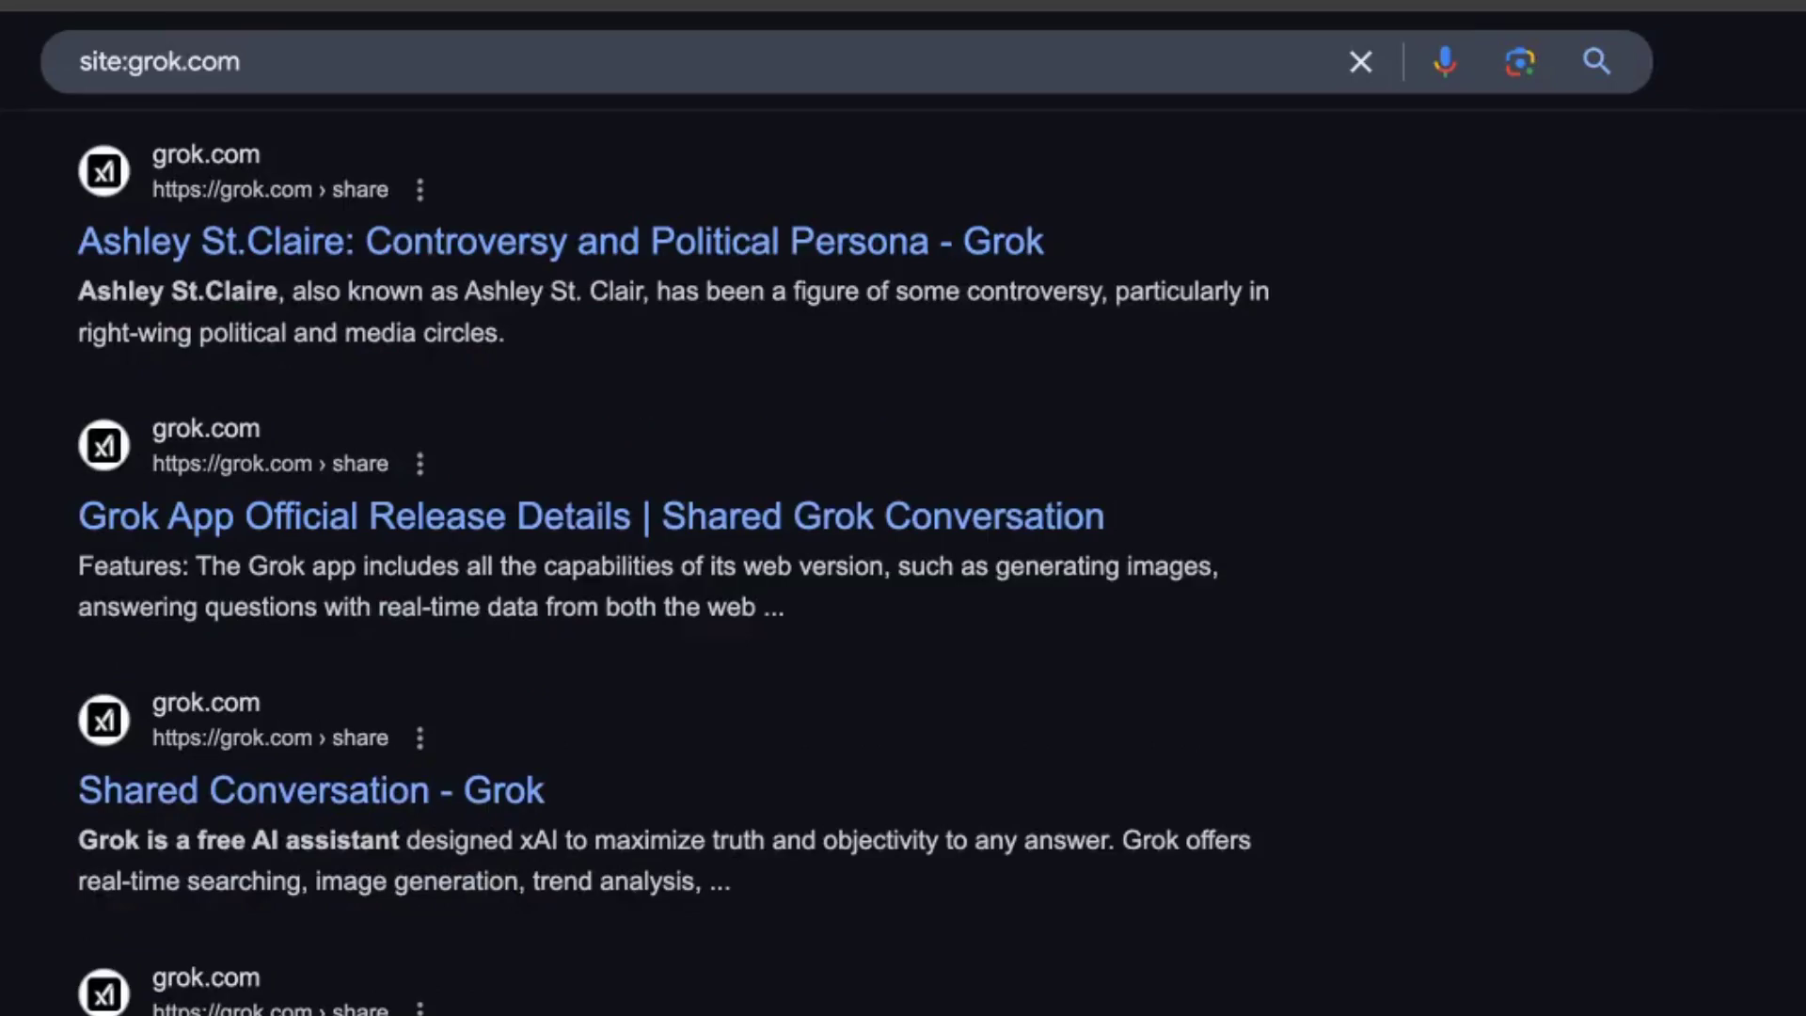
scroll(524, 935, up, 10)
scroll(659, 846, down, 10)
scroll(790, 803, up, 10)
scroll(908, 911, down, 10)
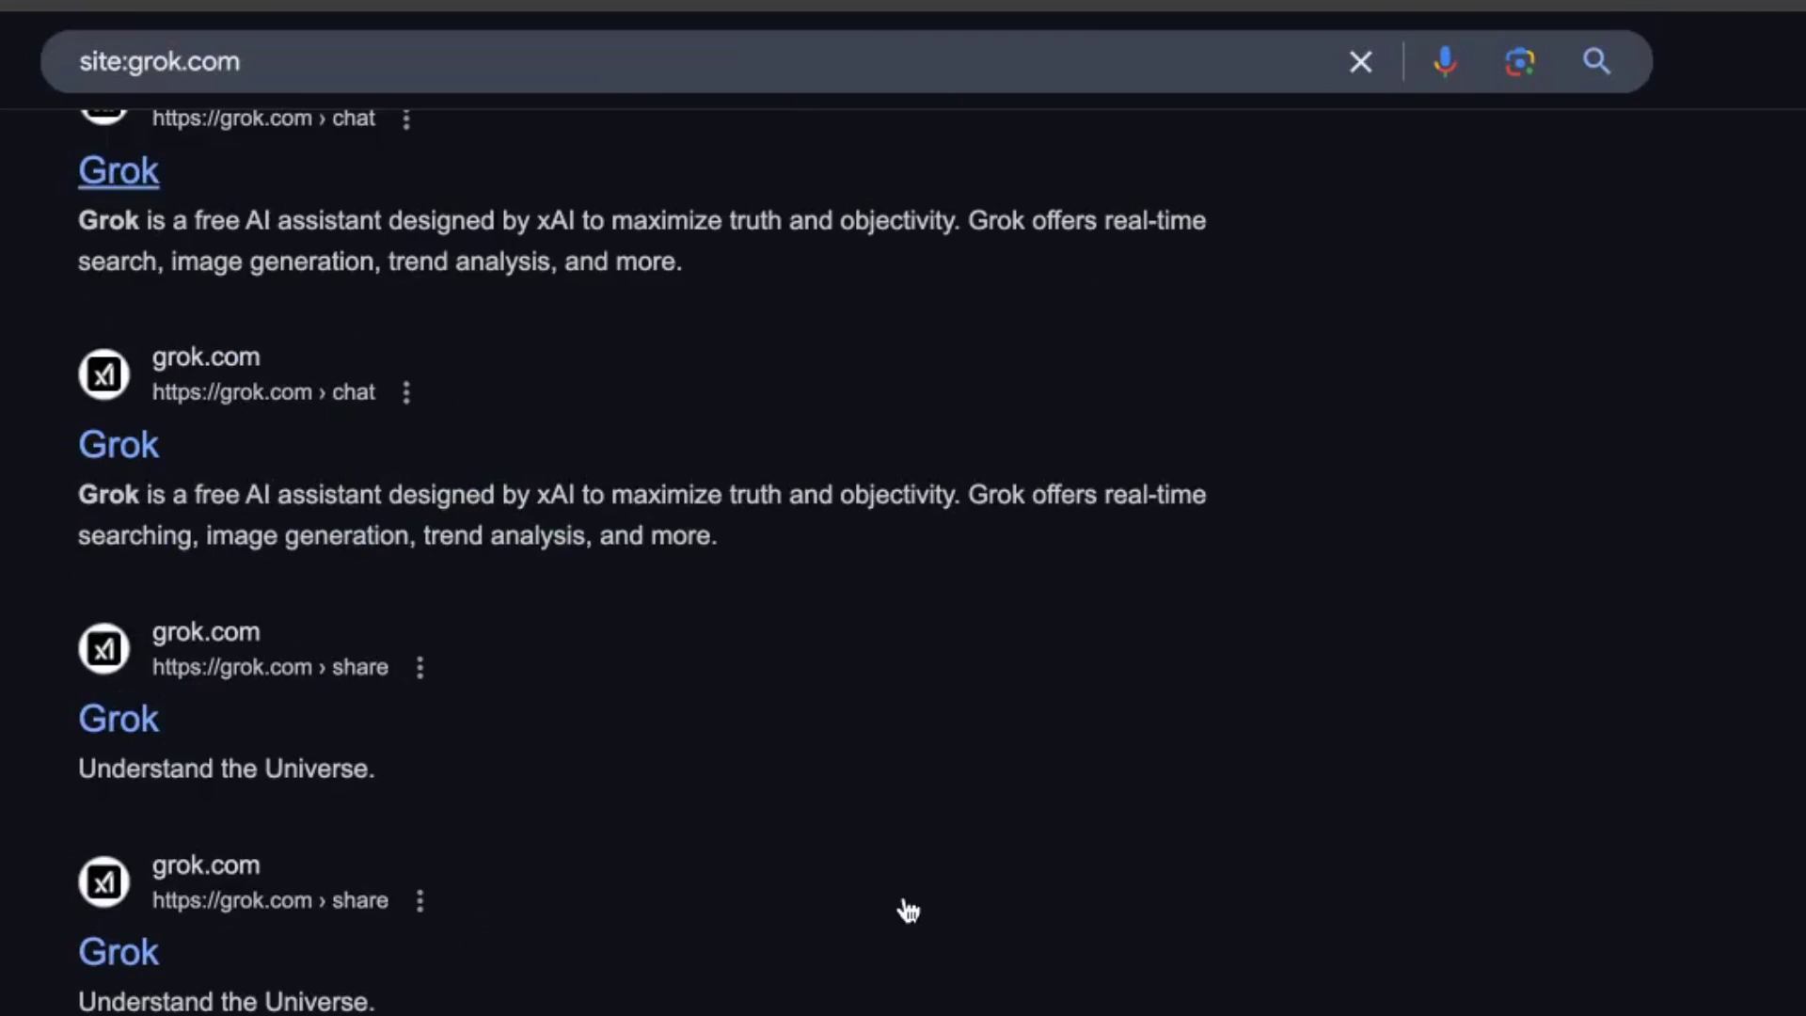
scroll(766, 422, down, 10)
scroll(781, 426, up, 10)
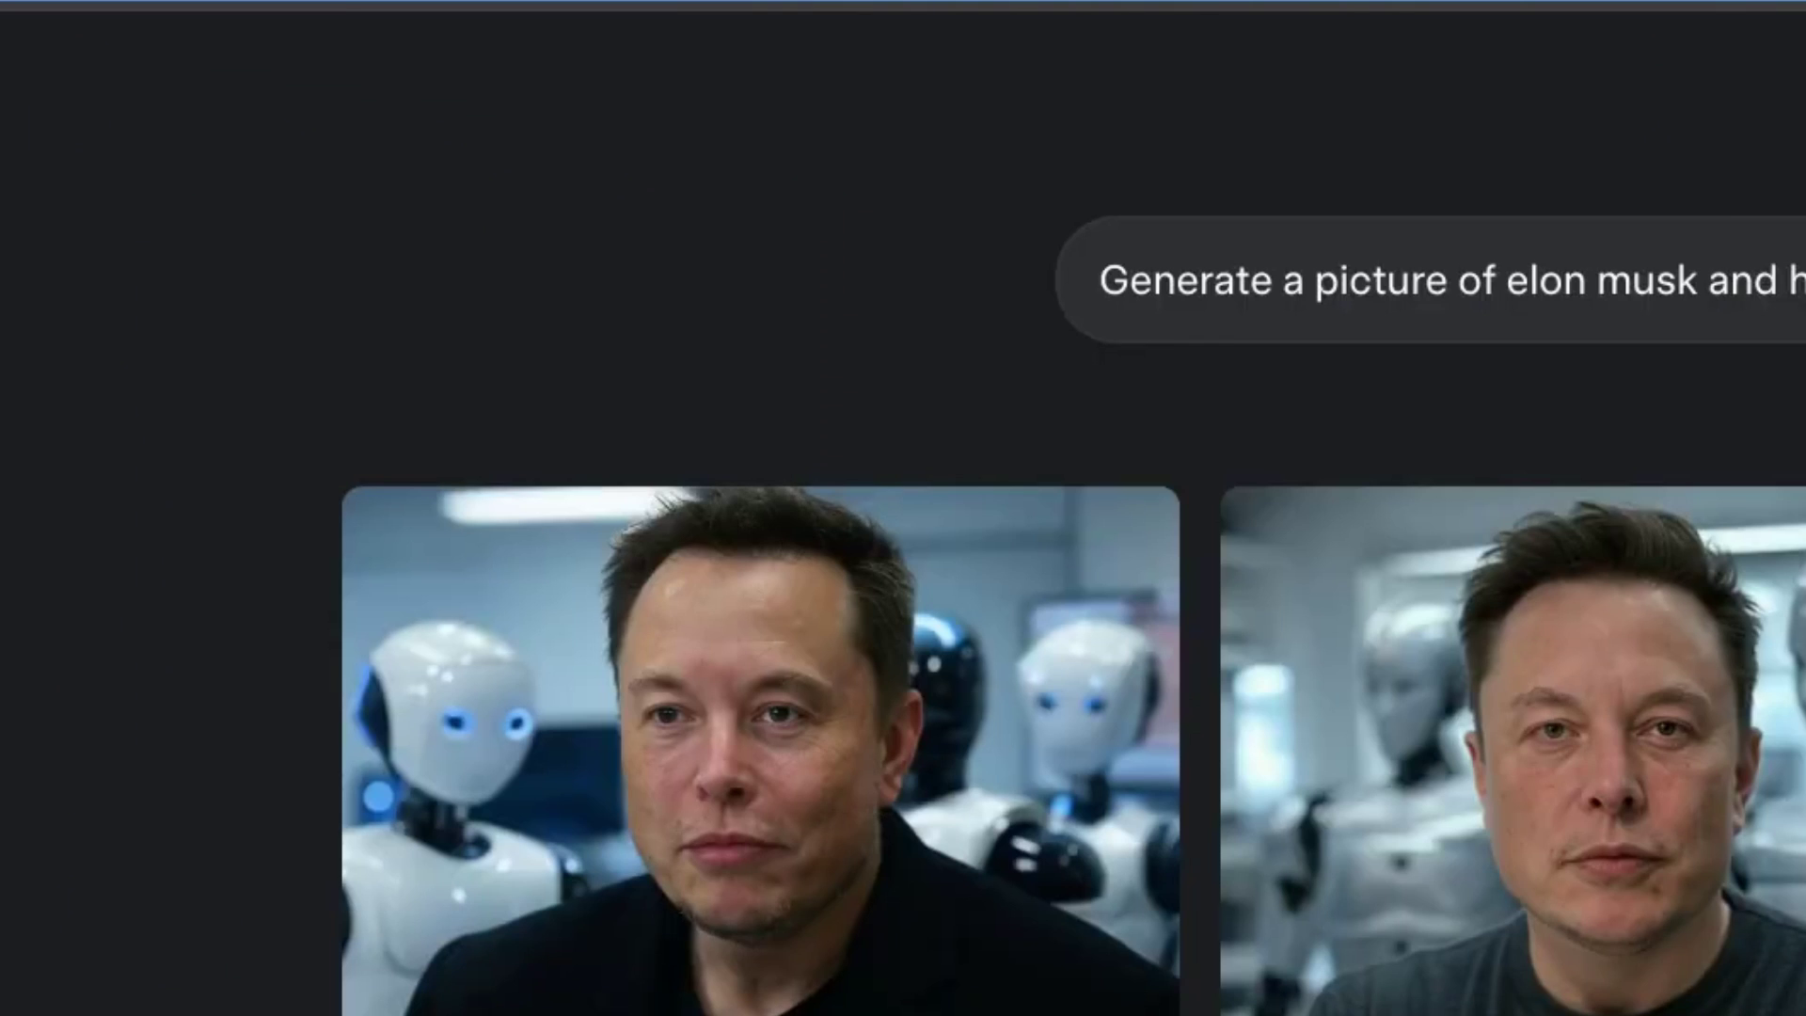
In a new Grok chat, paste and send the SEO-calculator page prompt.
scroll(574, 692, down, 5)
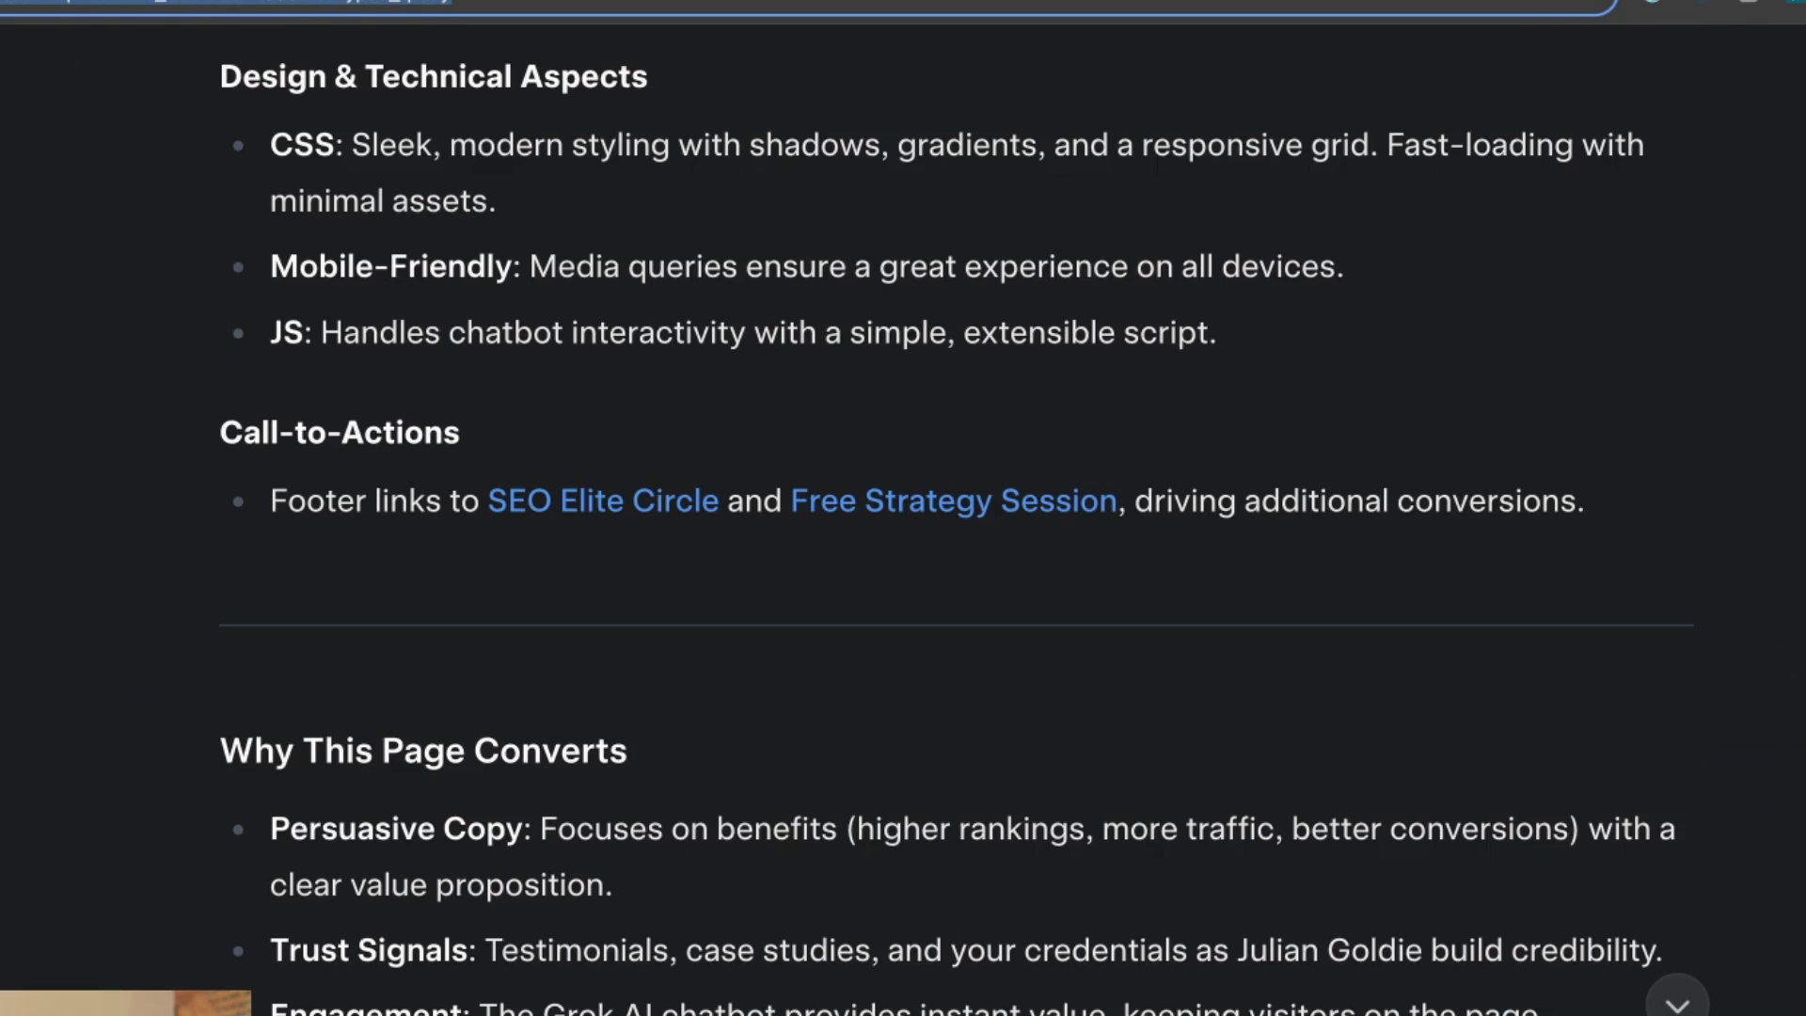
key(Return)
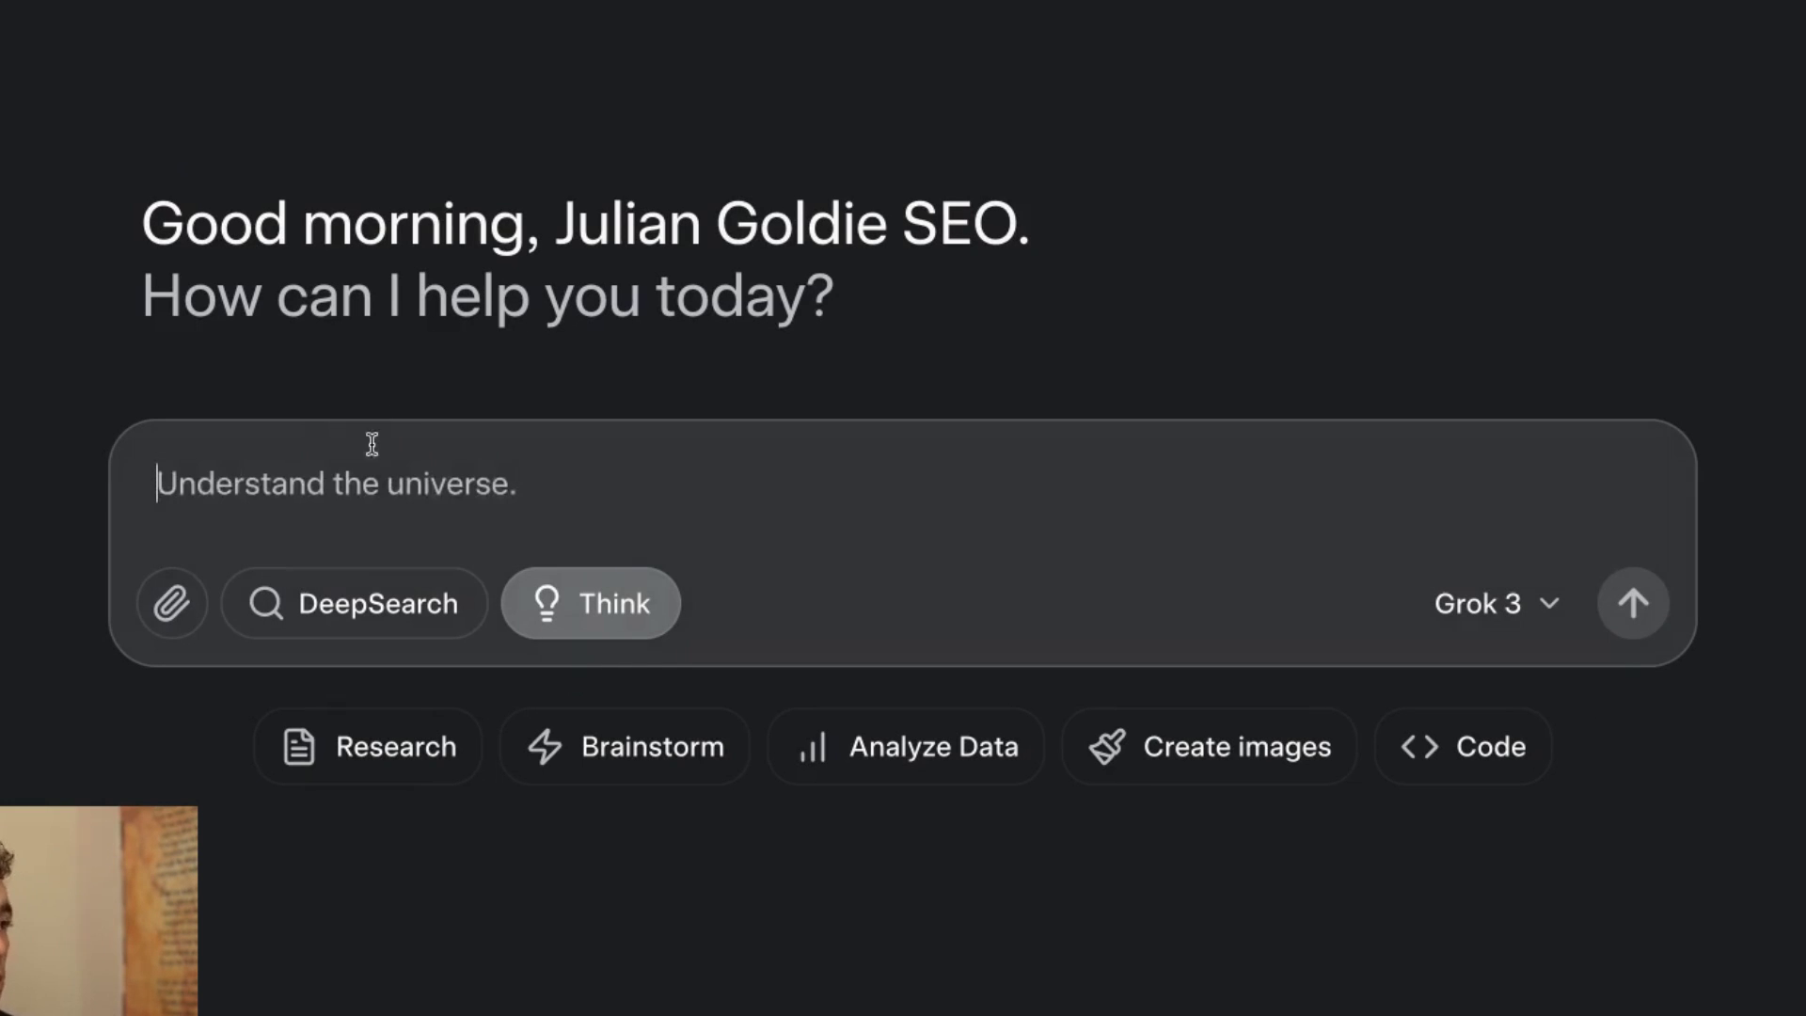
key(ctrl+v)
key(Return)
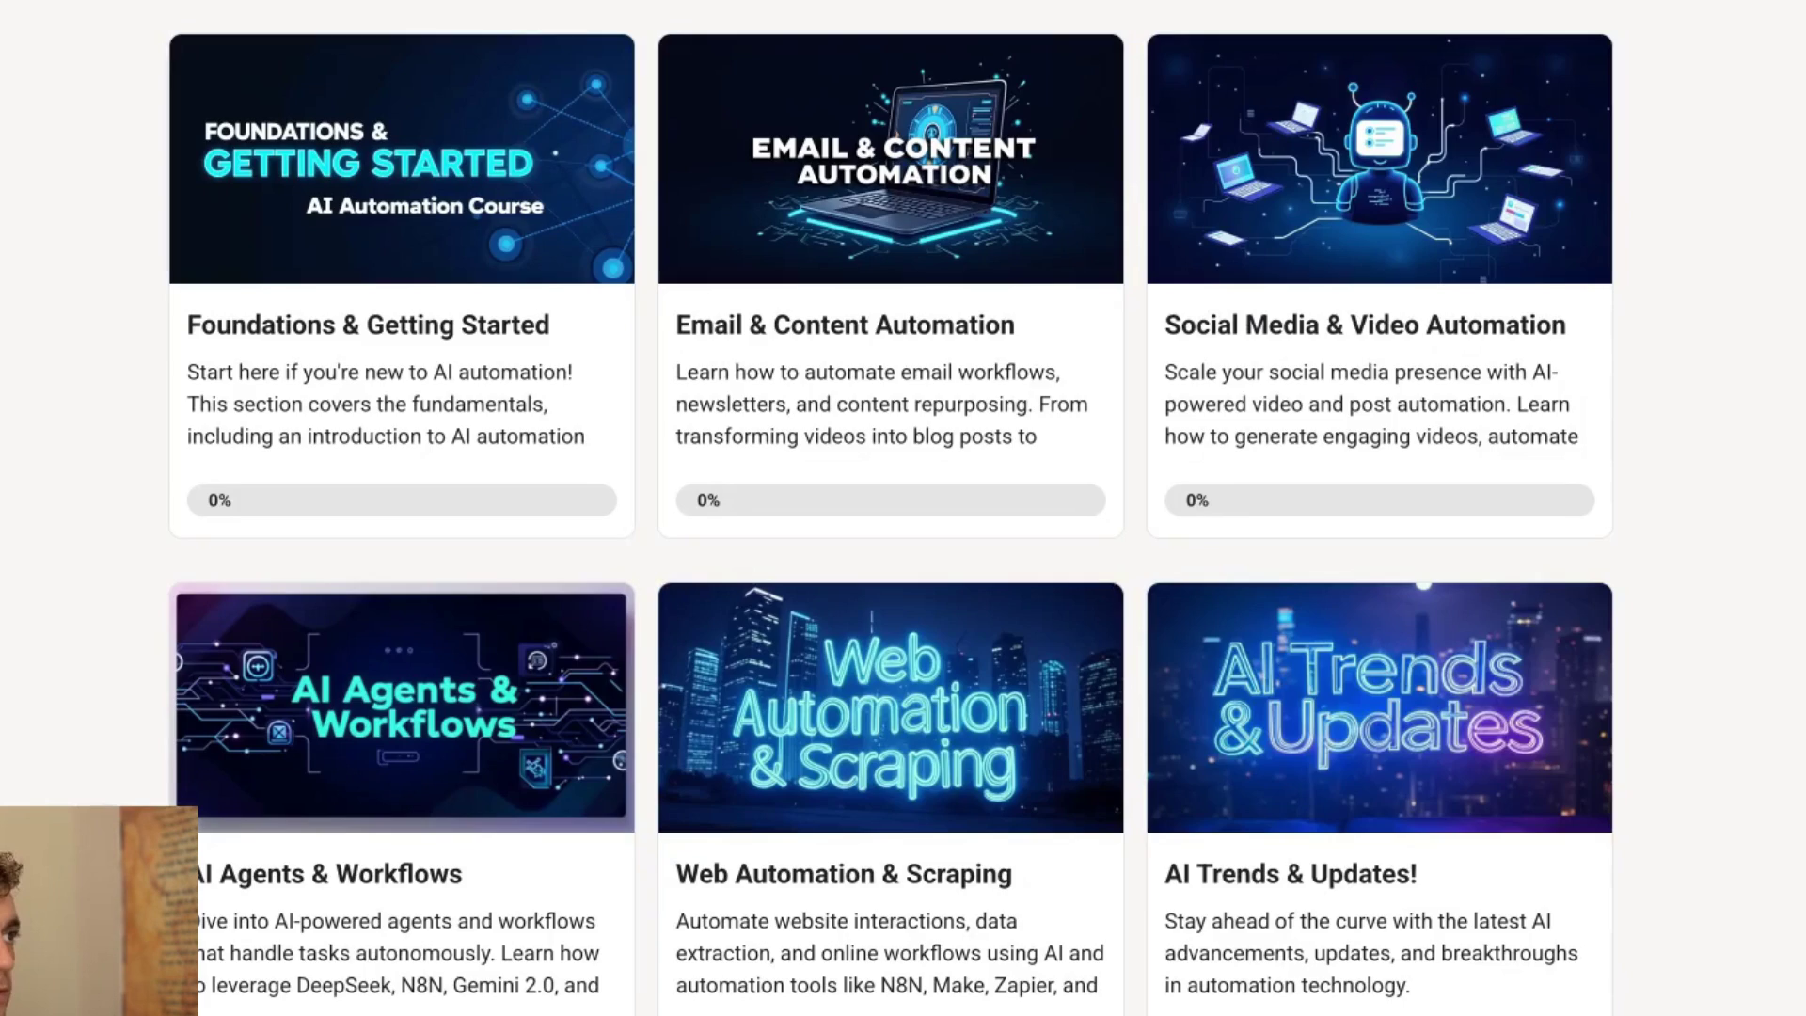
Rename the lesson in SOPs - The Whole Collection to 'Grok 3 Example Prompts'.
scroll(222, 600, down, 10)
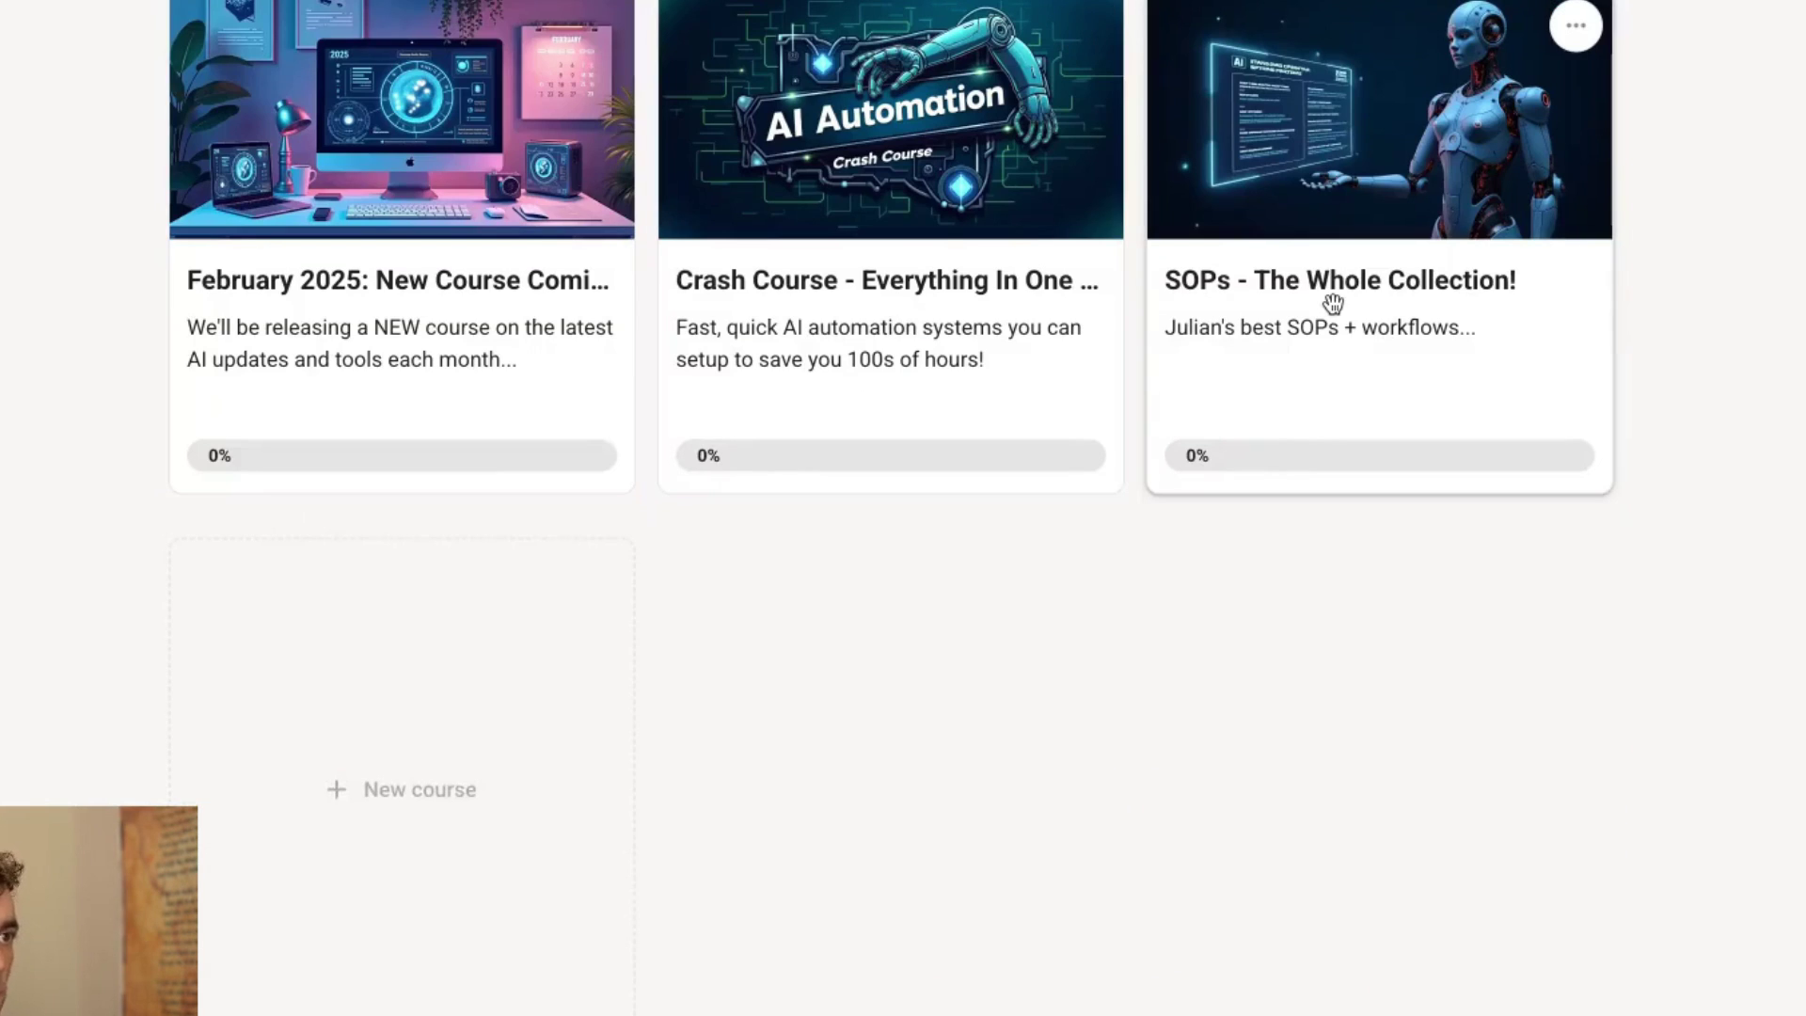
click(1334, 303)
click(573, 49)
click(395, 283)
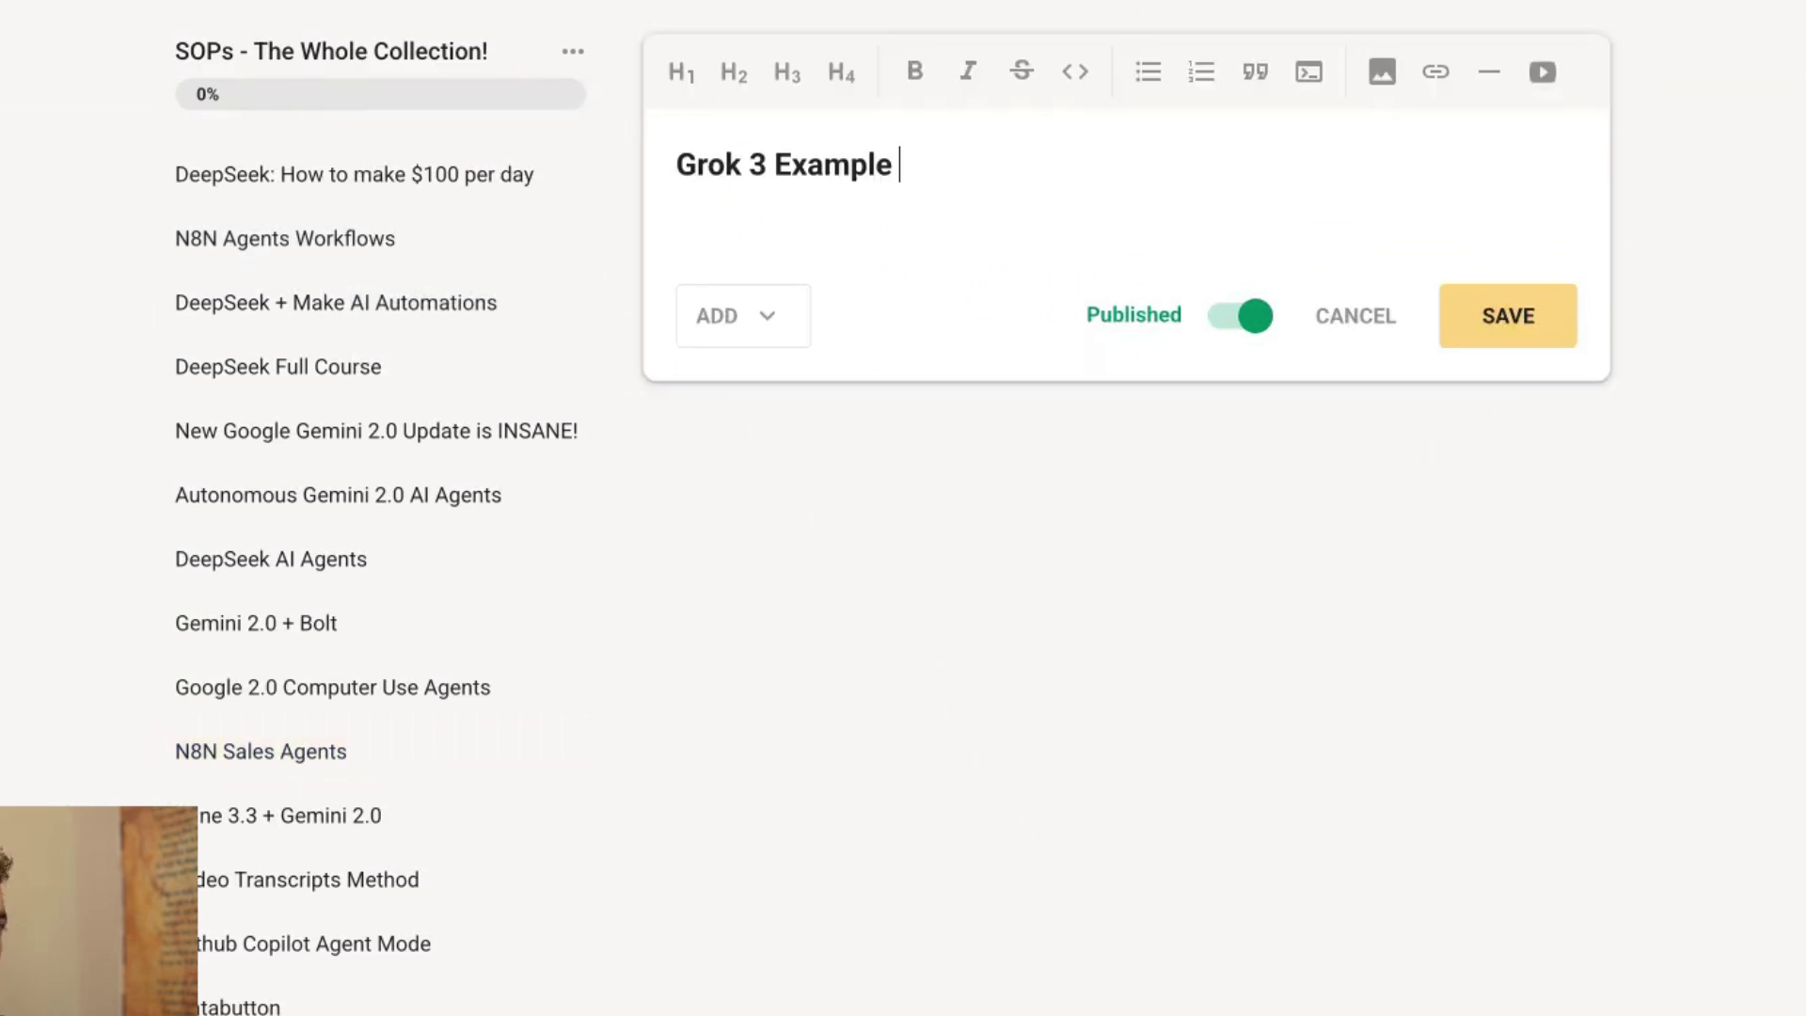
text(ts)
key(Return)
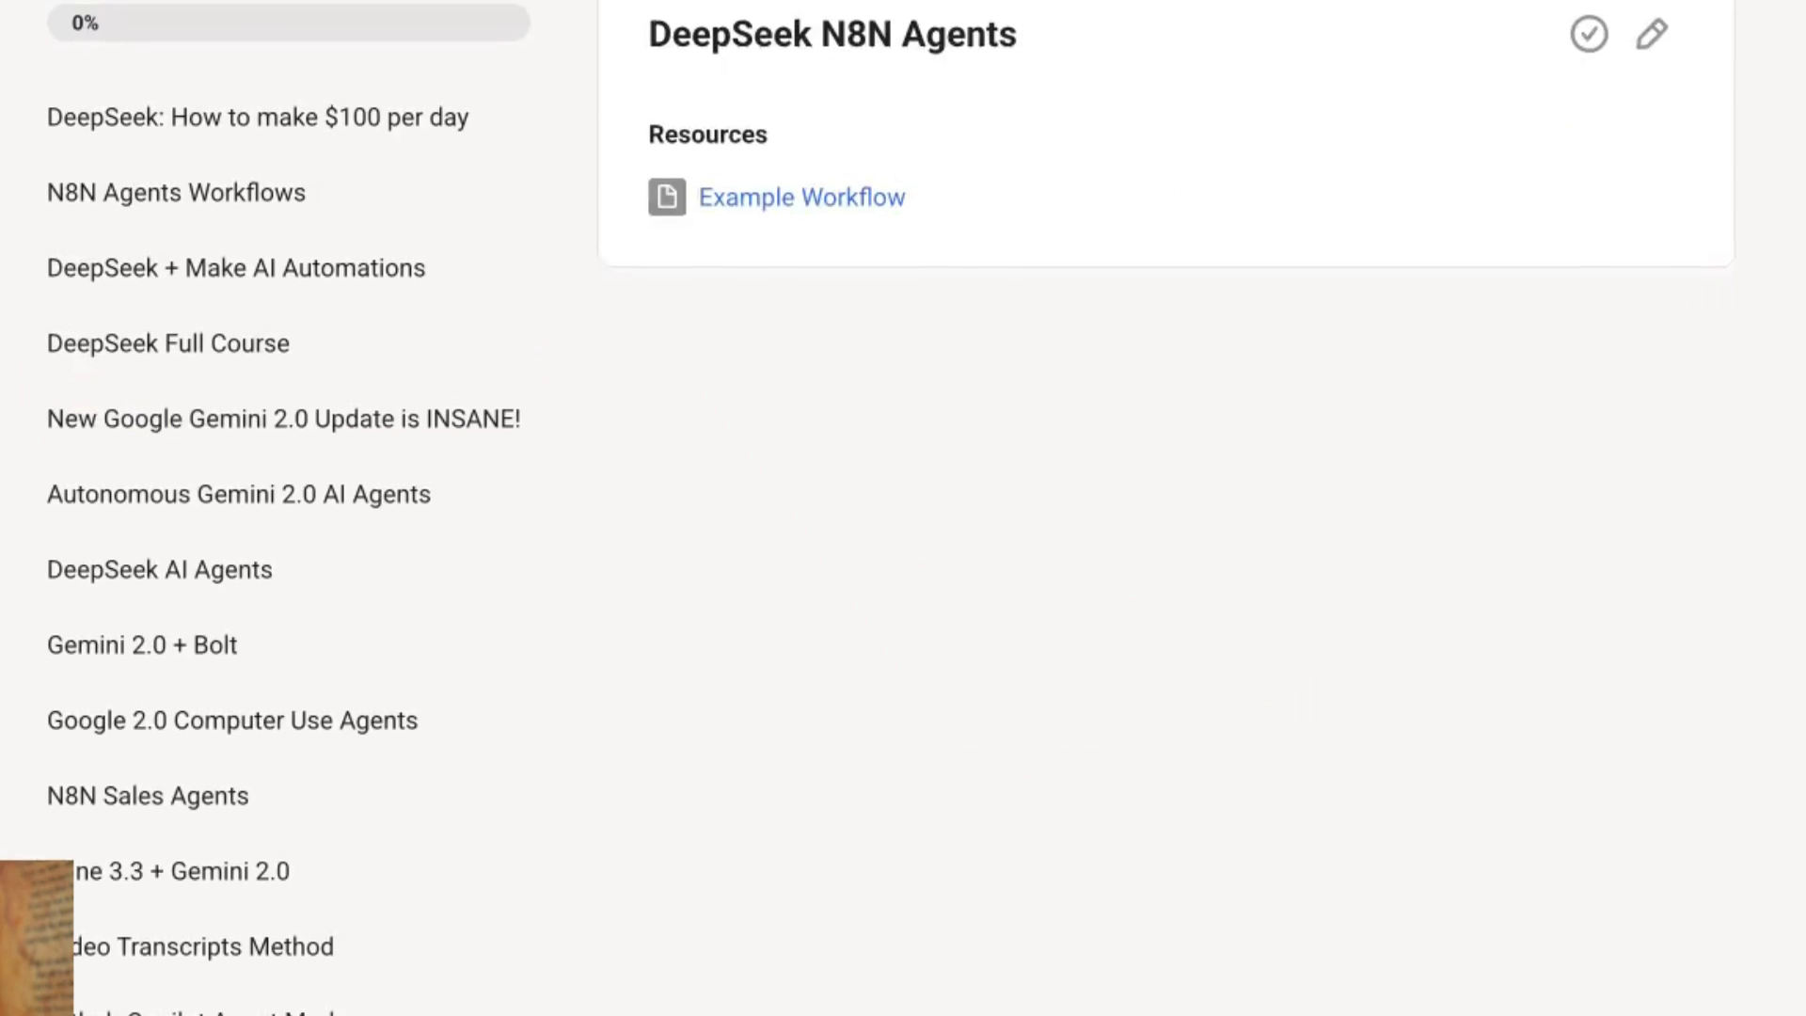
Switch to the Community feed and dismiss the LMArena notice.
scroll(335, 646, down, 5)
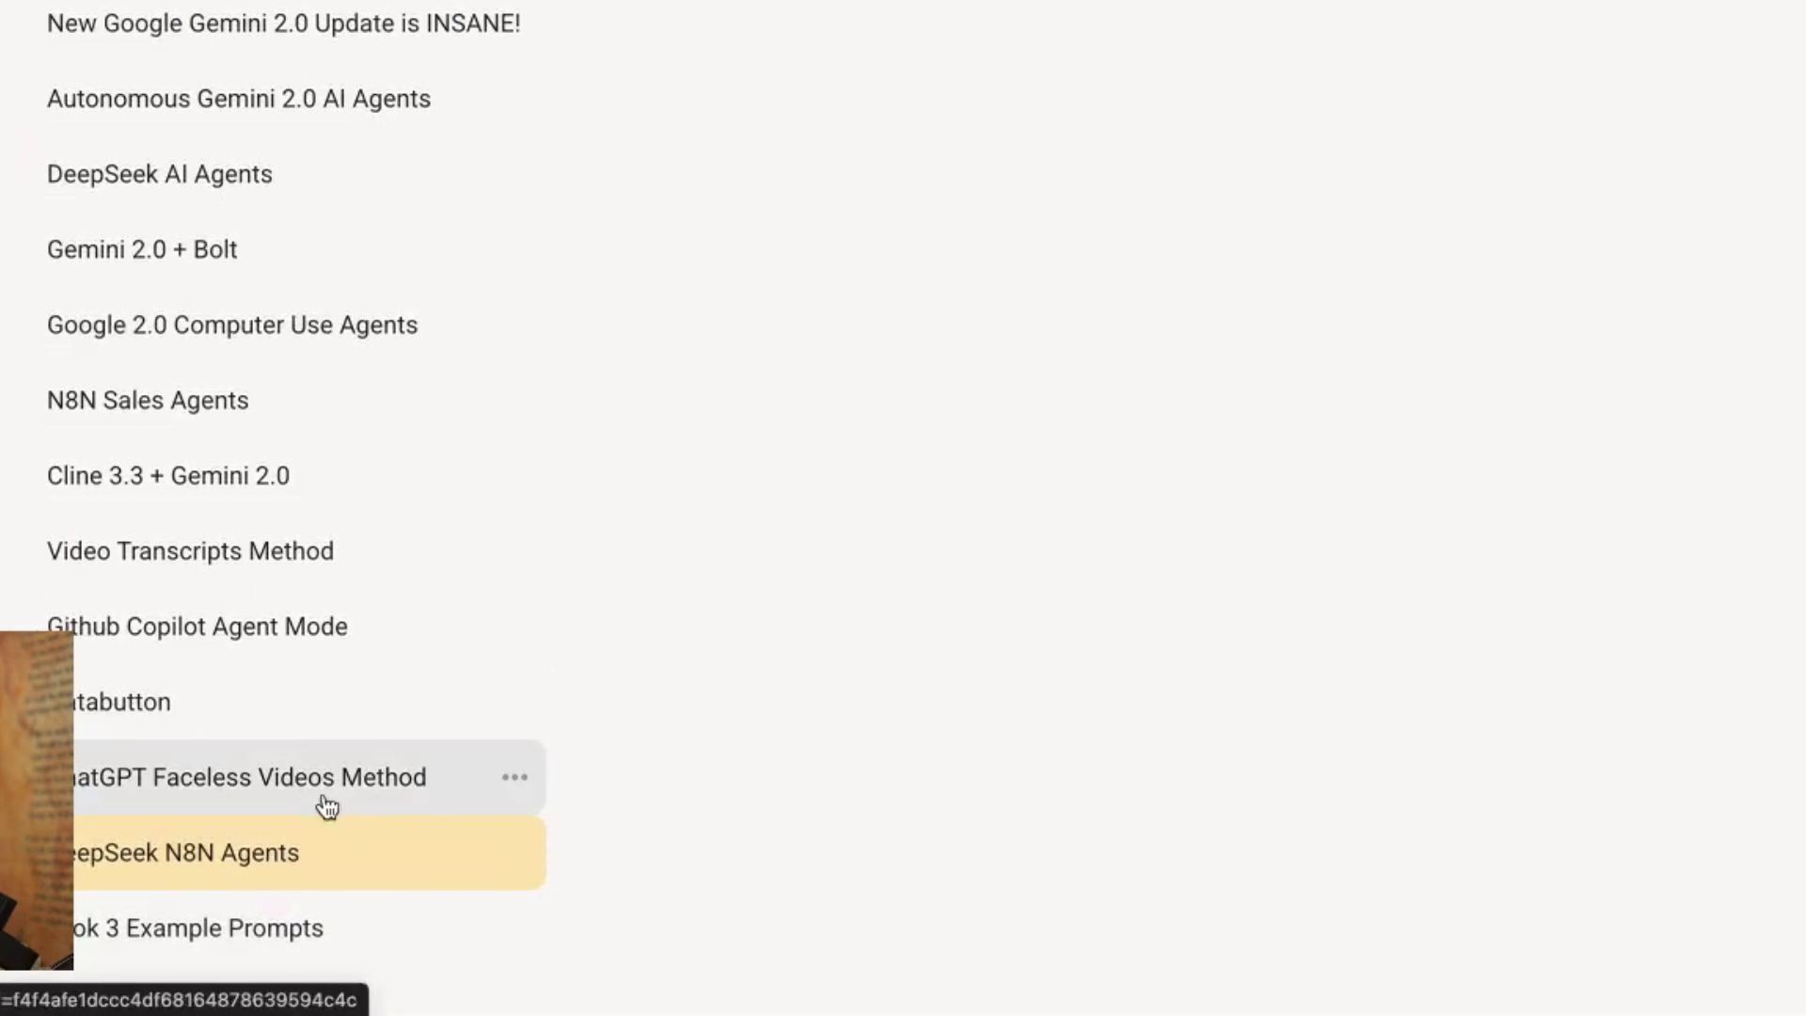
scroll(697, 406, up, 3)
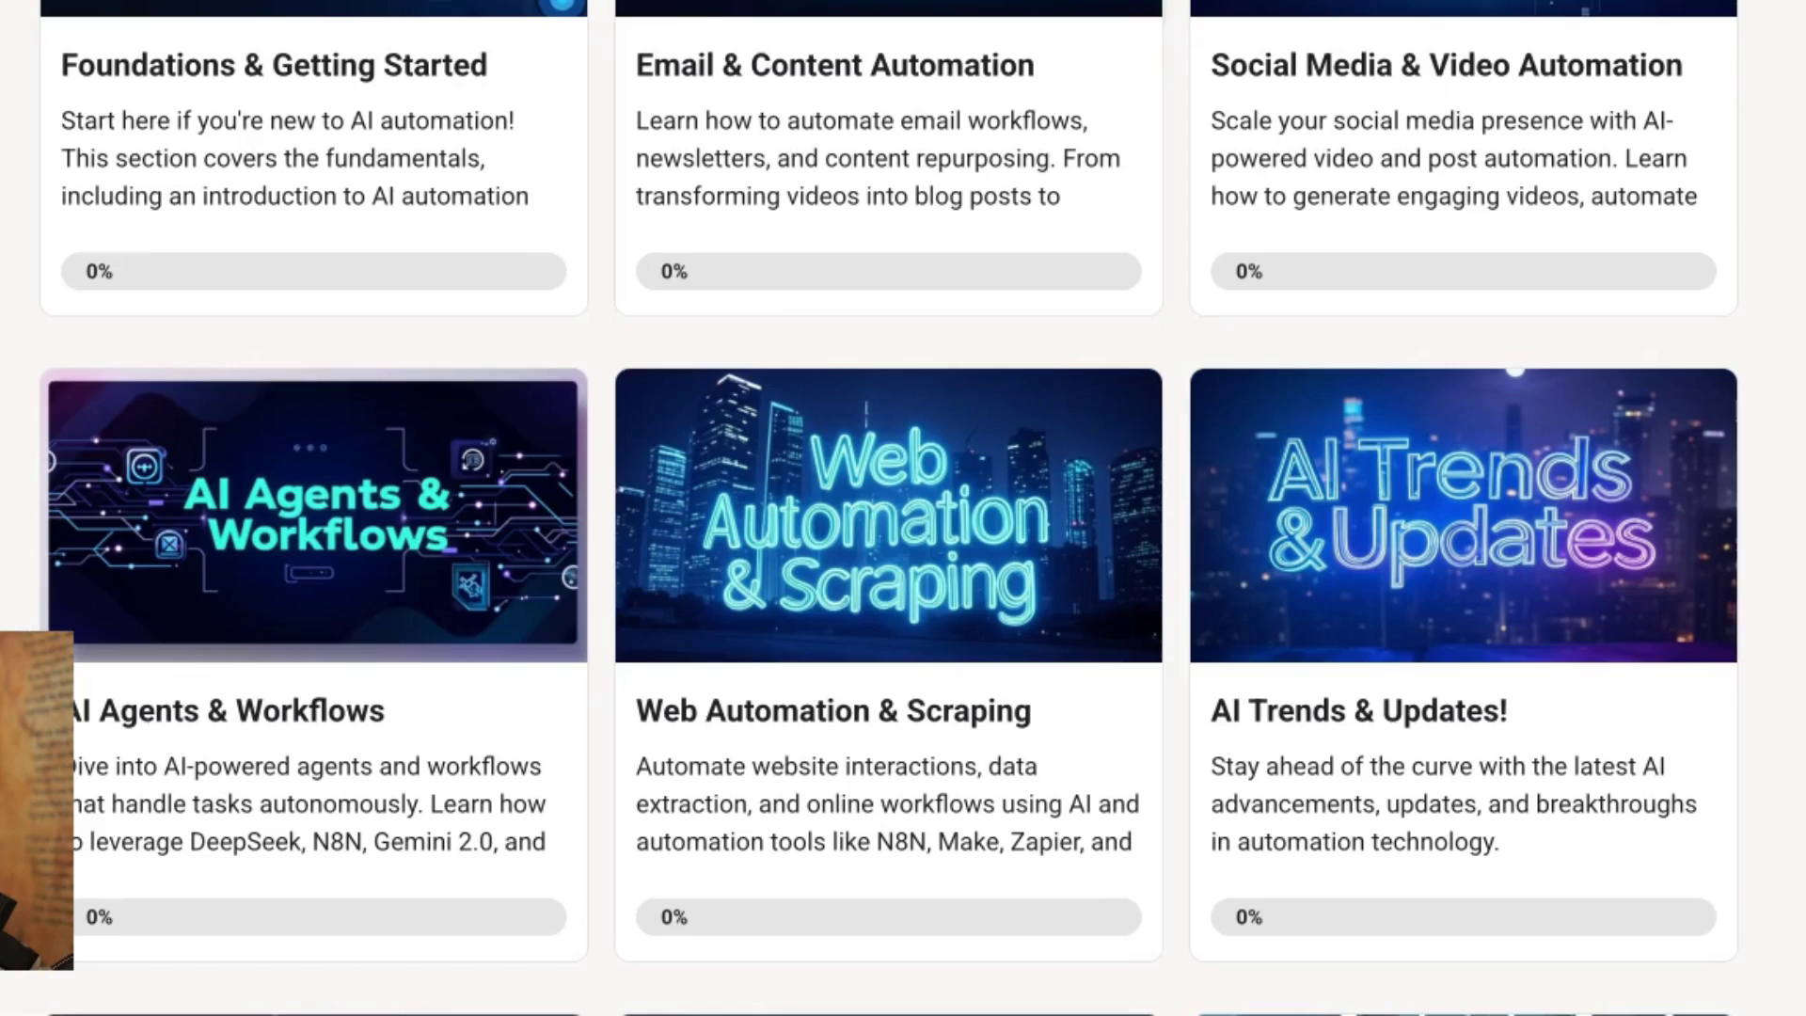
scroll(1443, 551, down, 10)
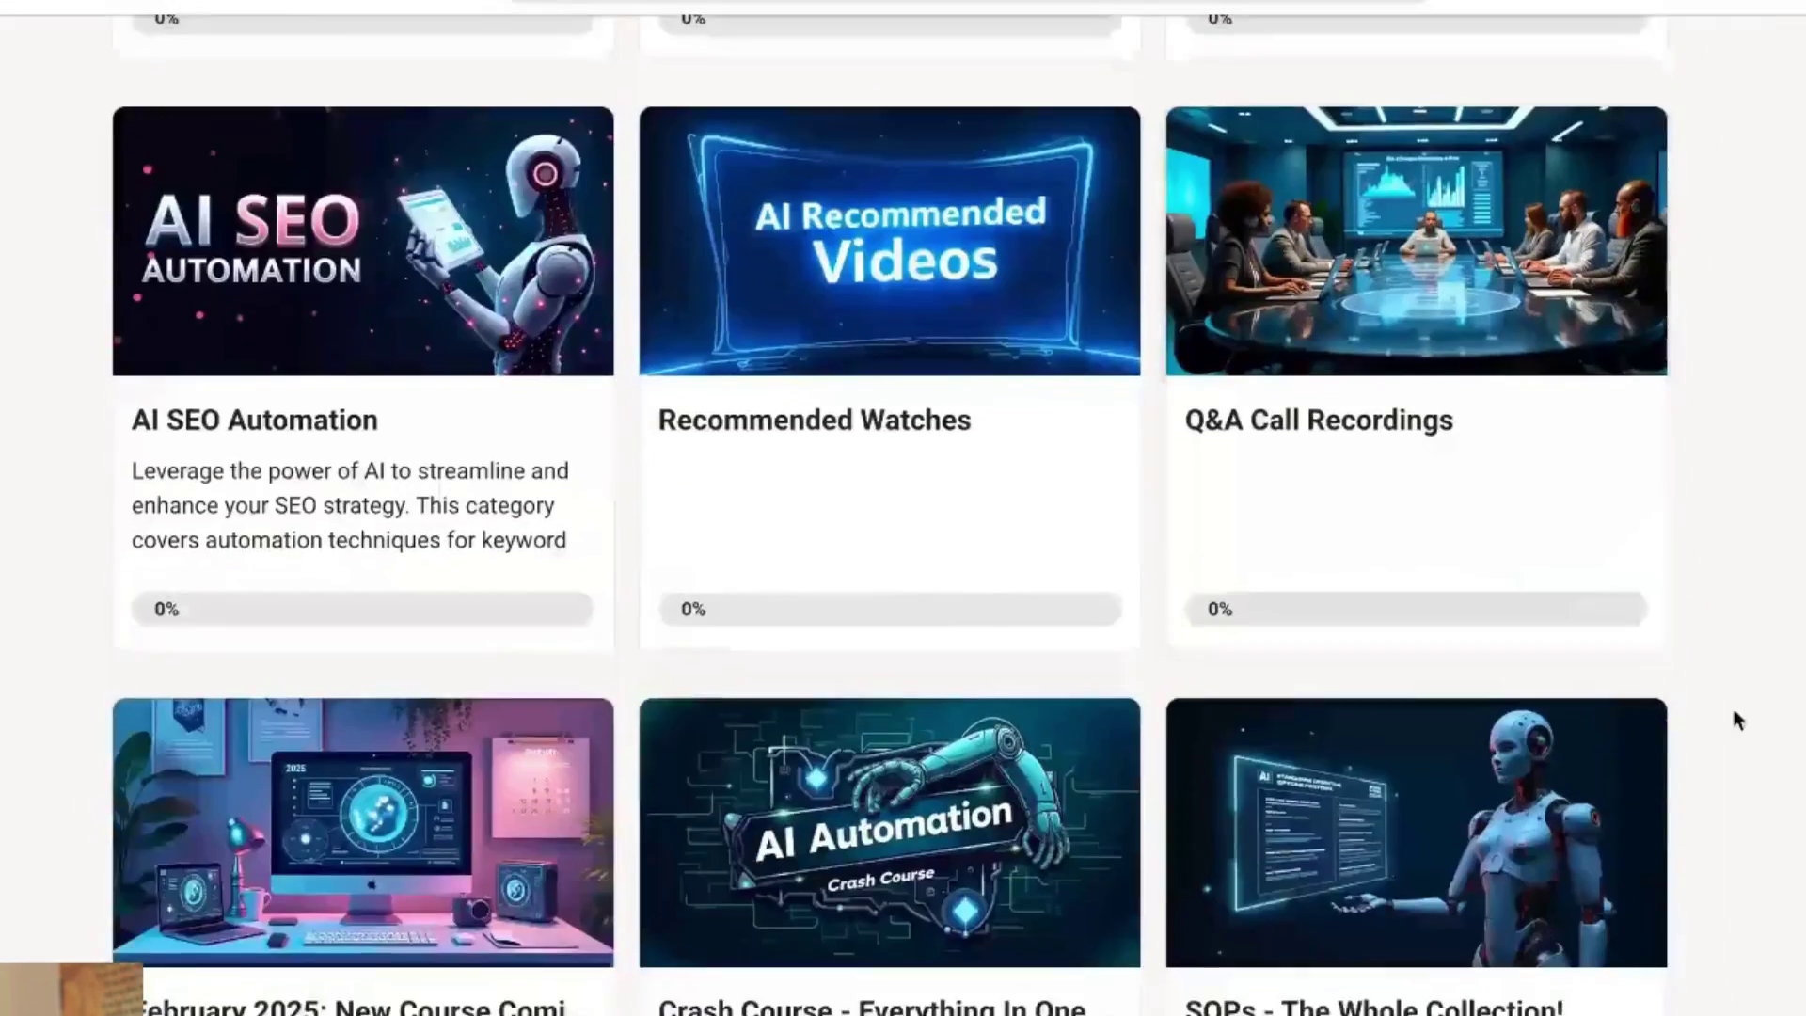
scroll(1732, 703, up, 10)
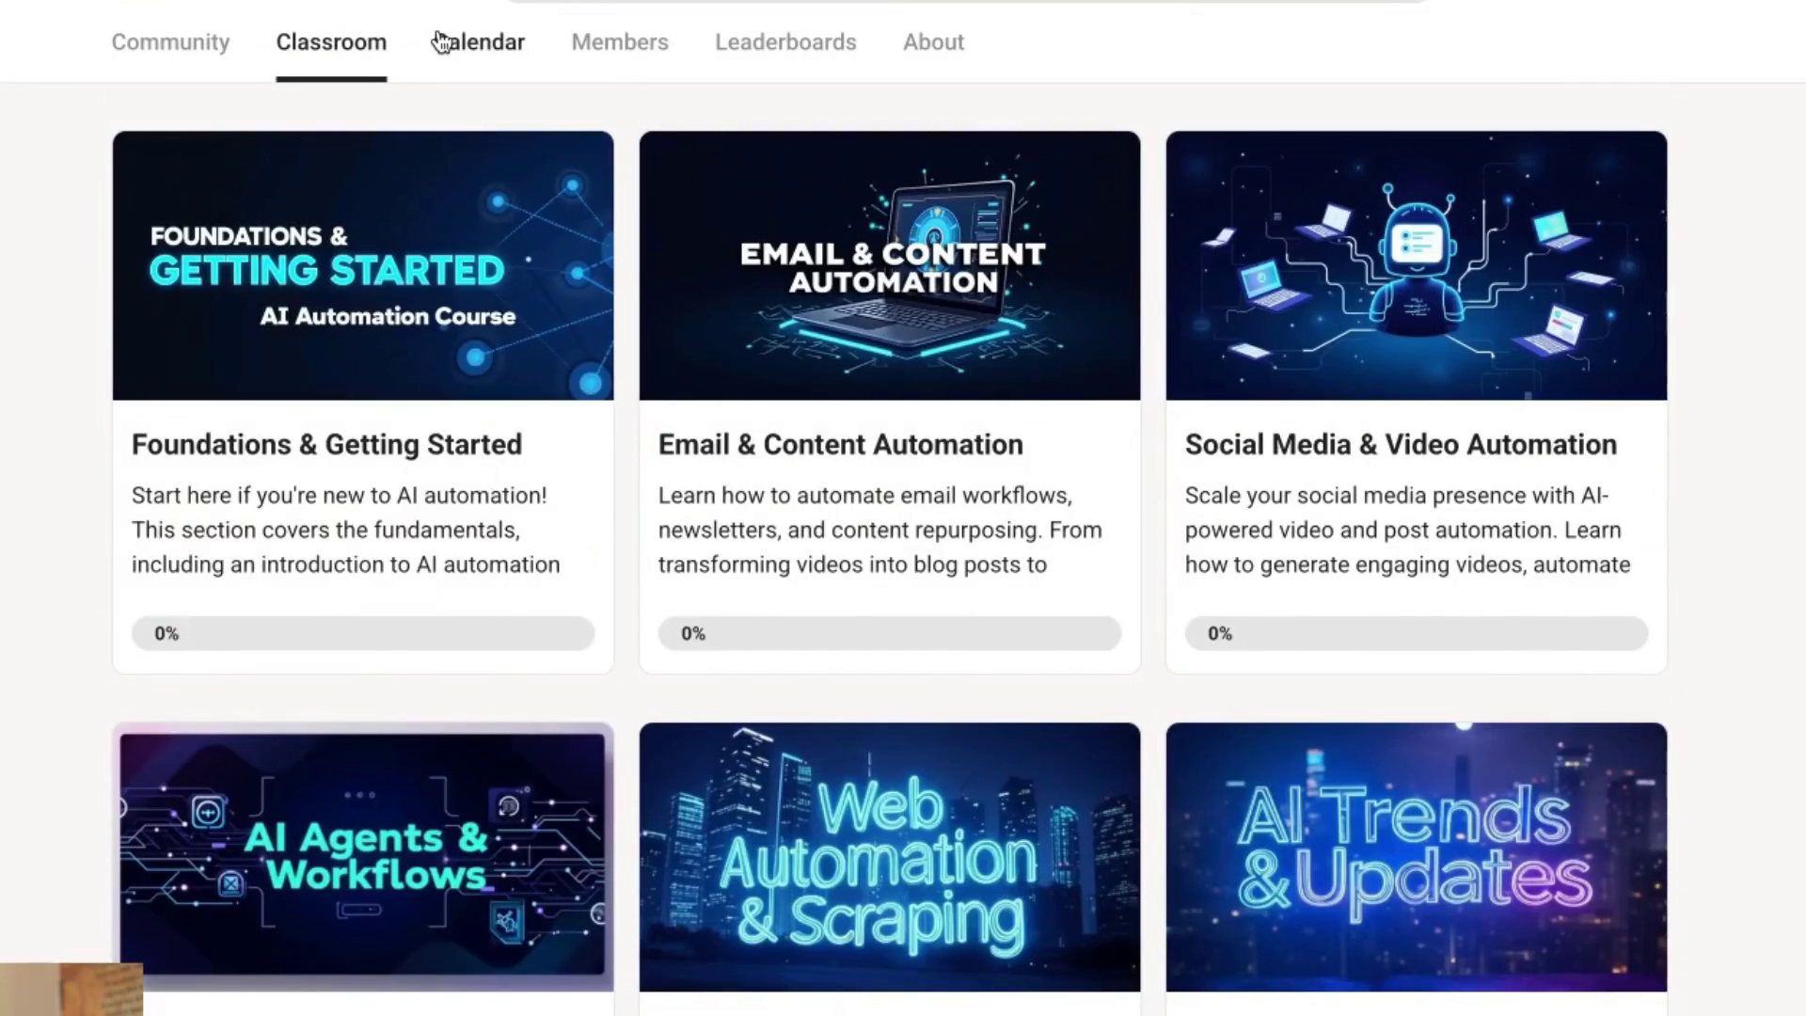
click(170, 41)
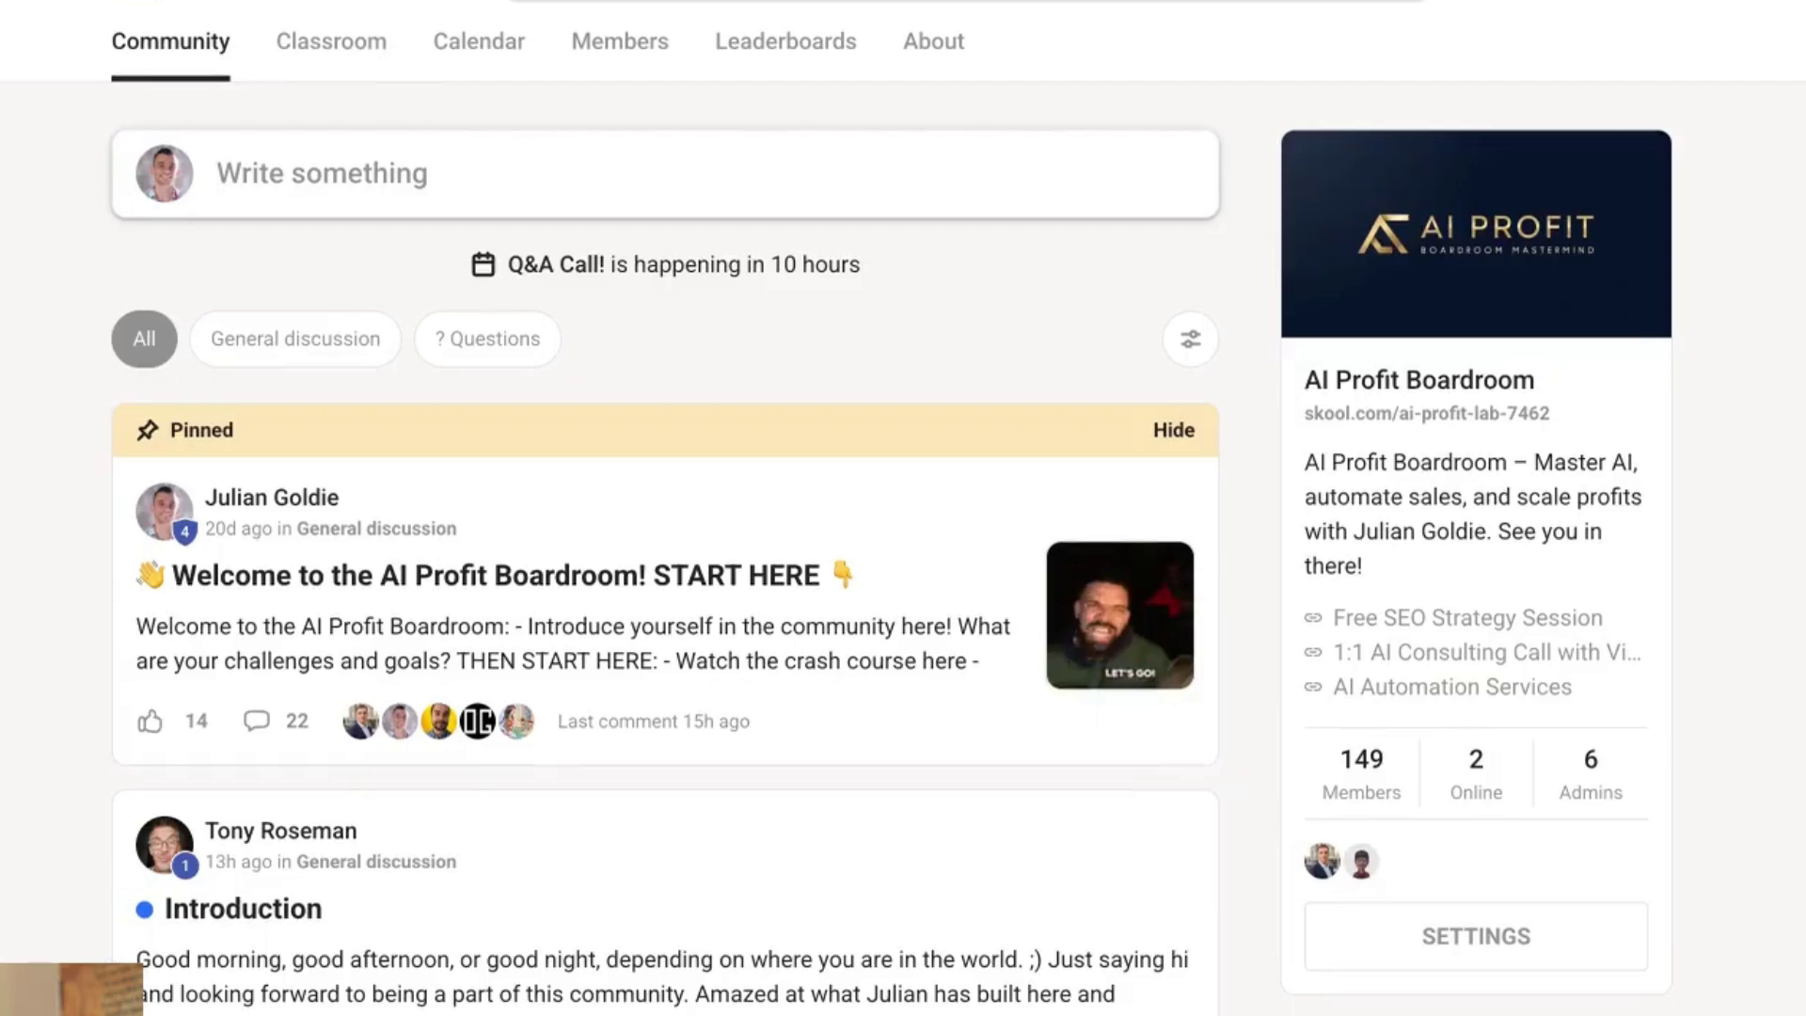
scroll(1778, 573, down, 10)
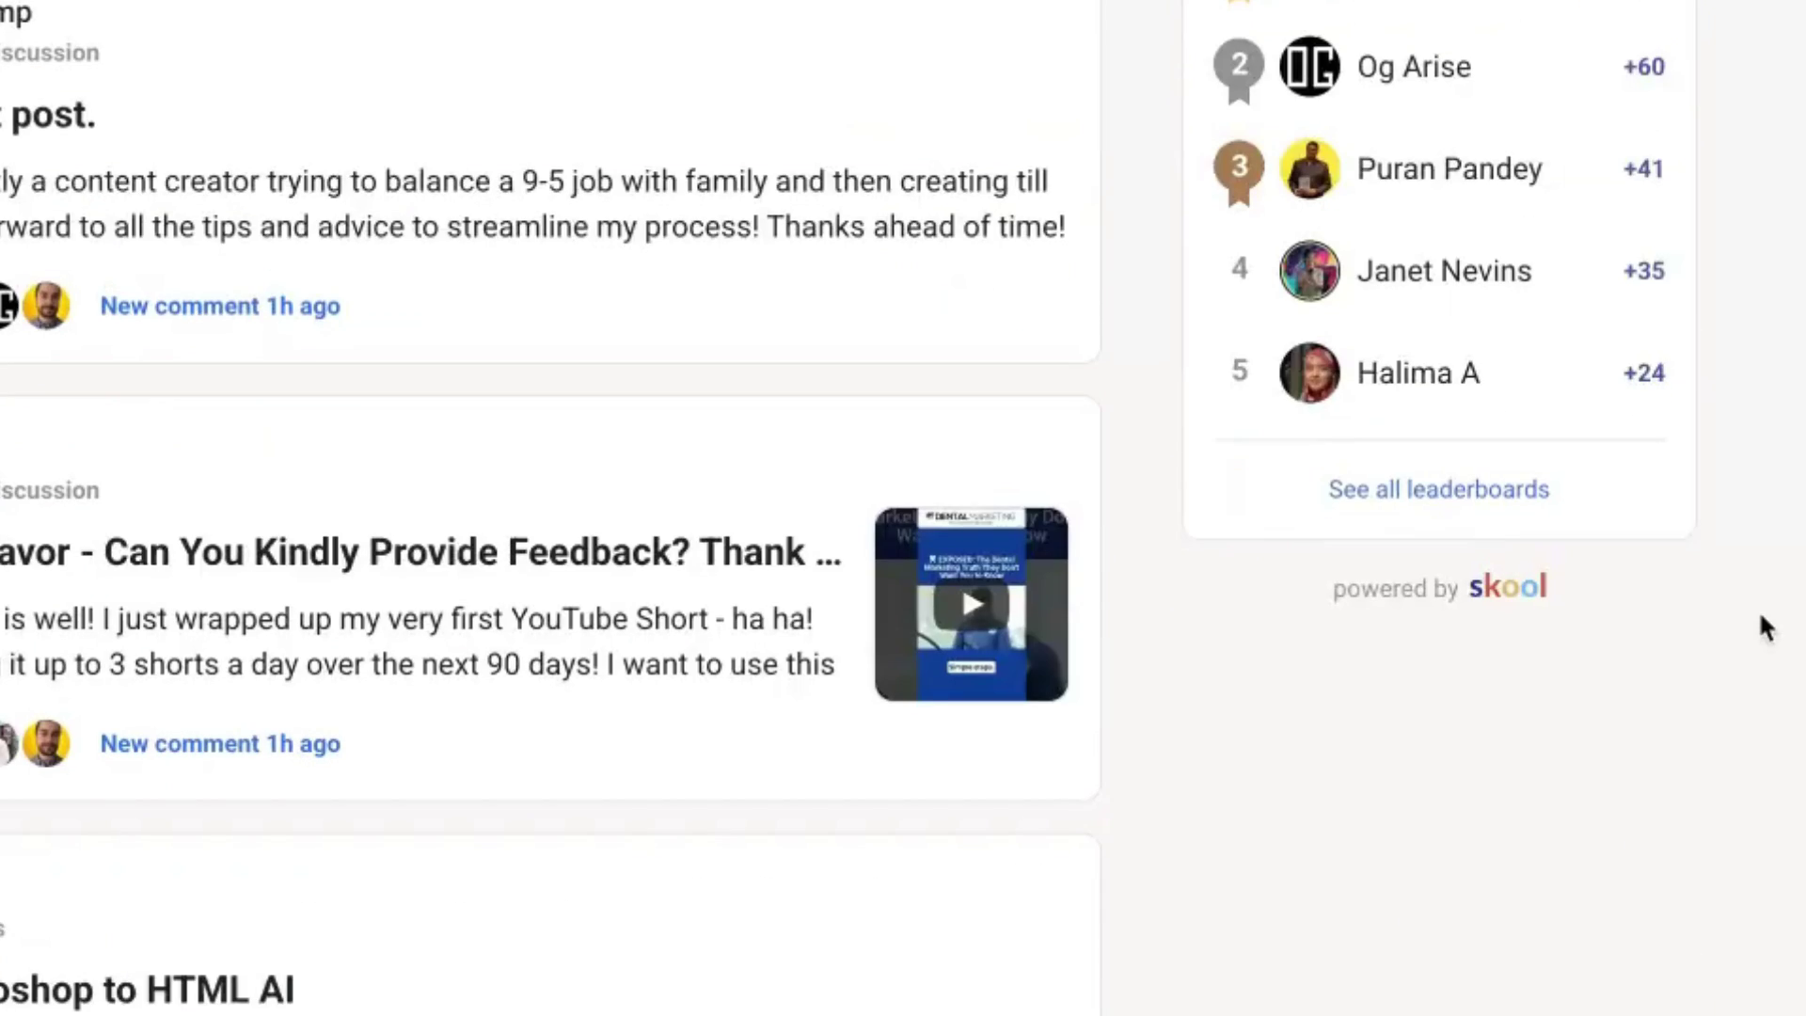
scroll(1764, 626, up, 10)
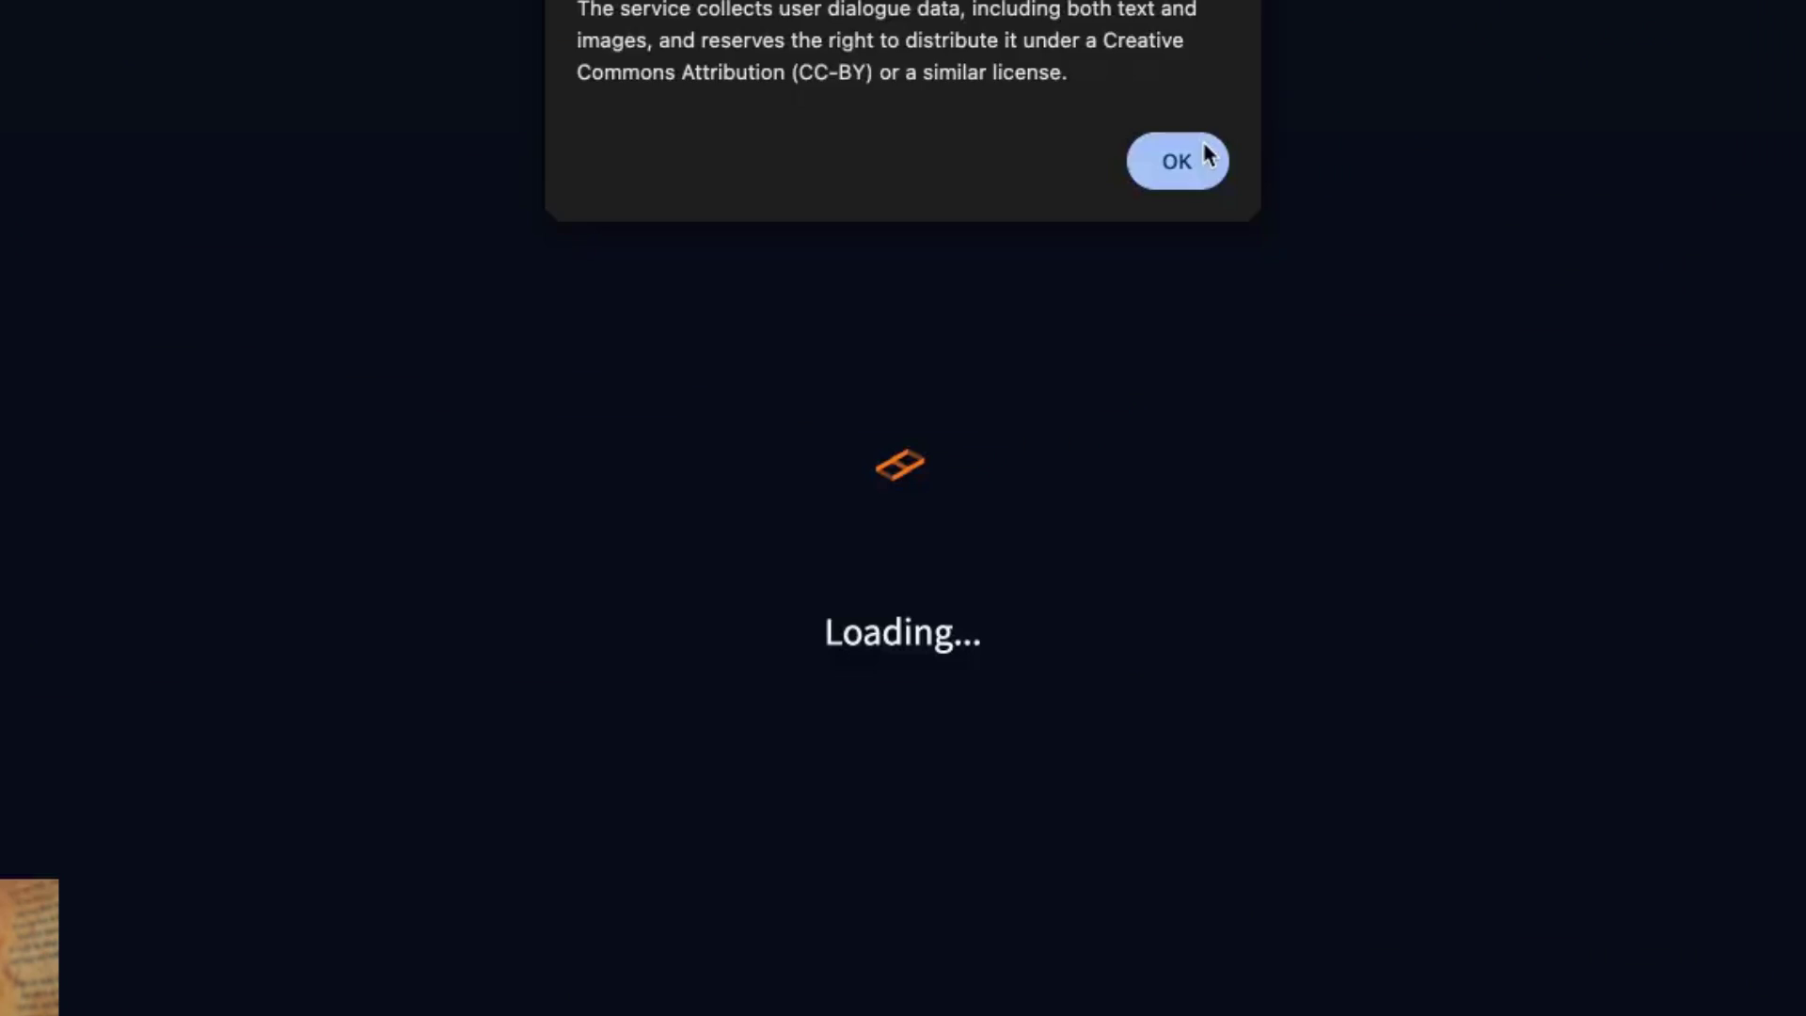
click(1188, 158)
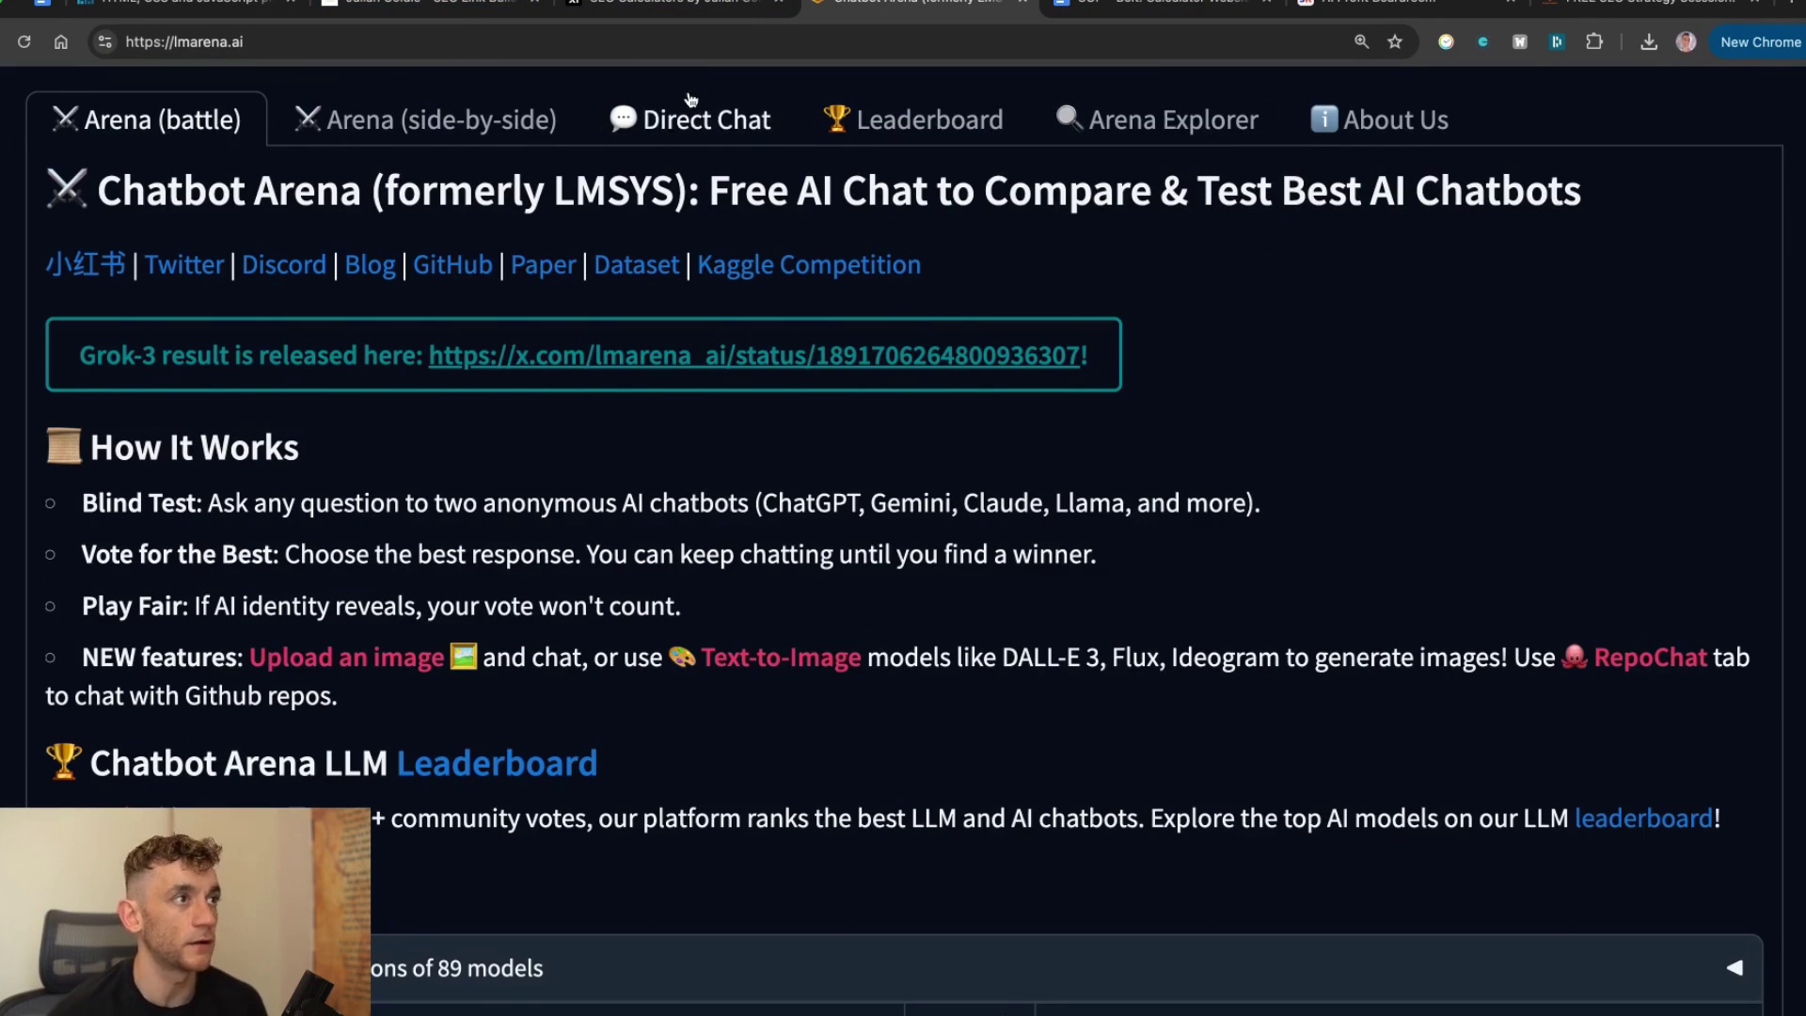
Start a Direct Chat in LMArena with early-grok-3 as the only model, filtered by 'grok'.
click(606, 132)
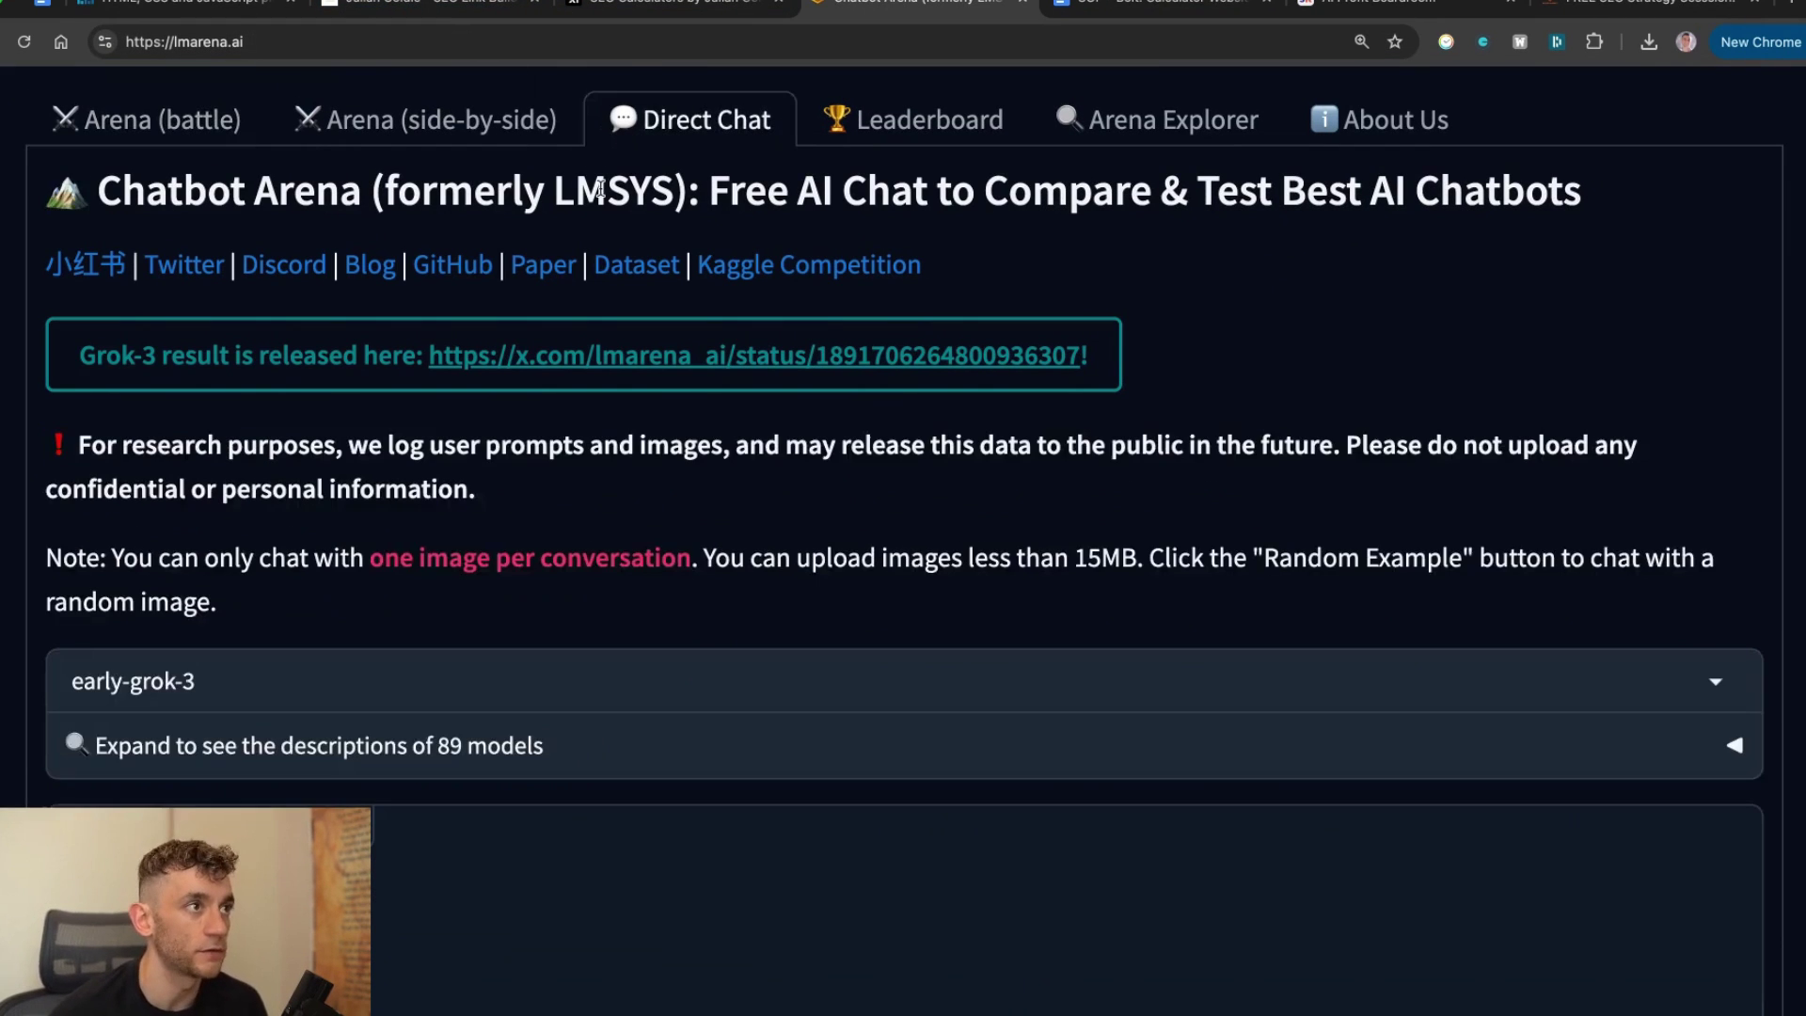
scroll(612, 471, down, 4)
click(116, 356)
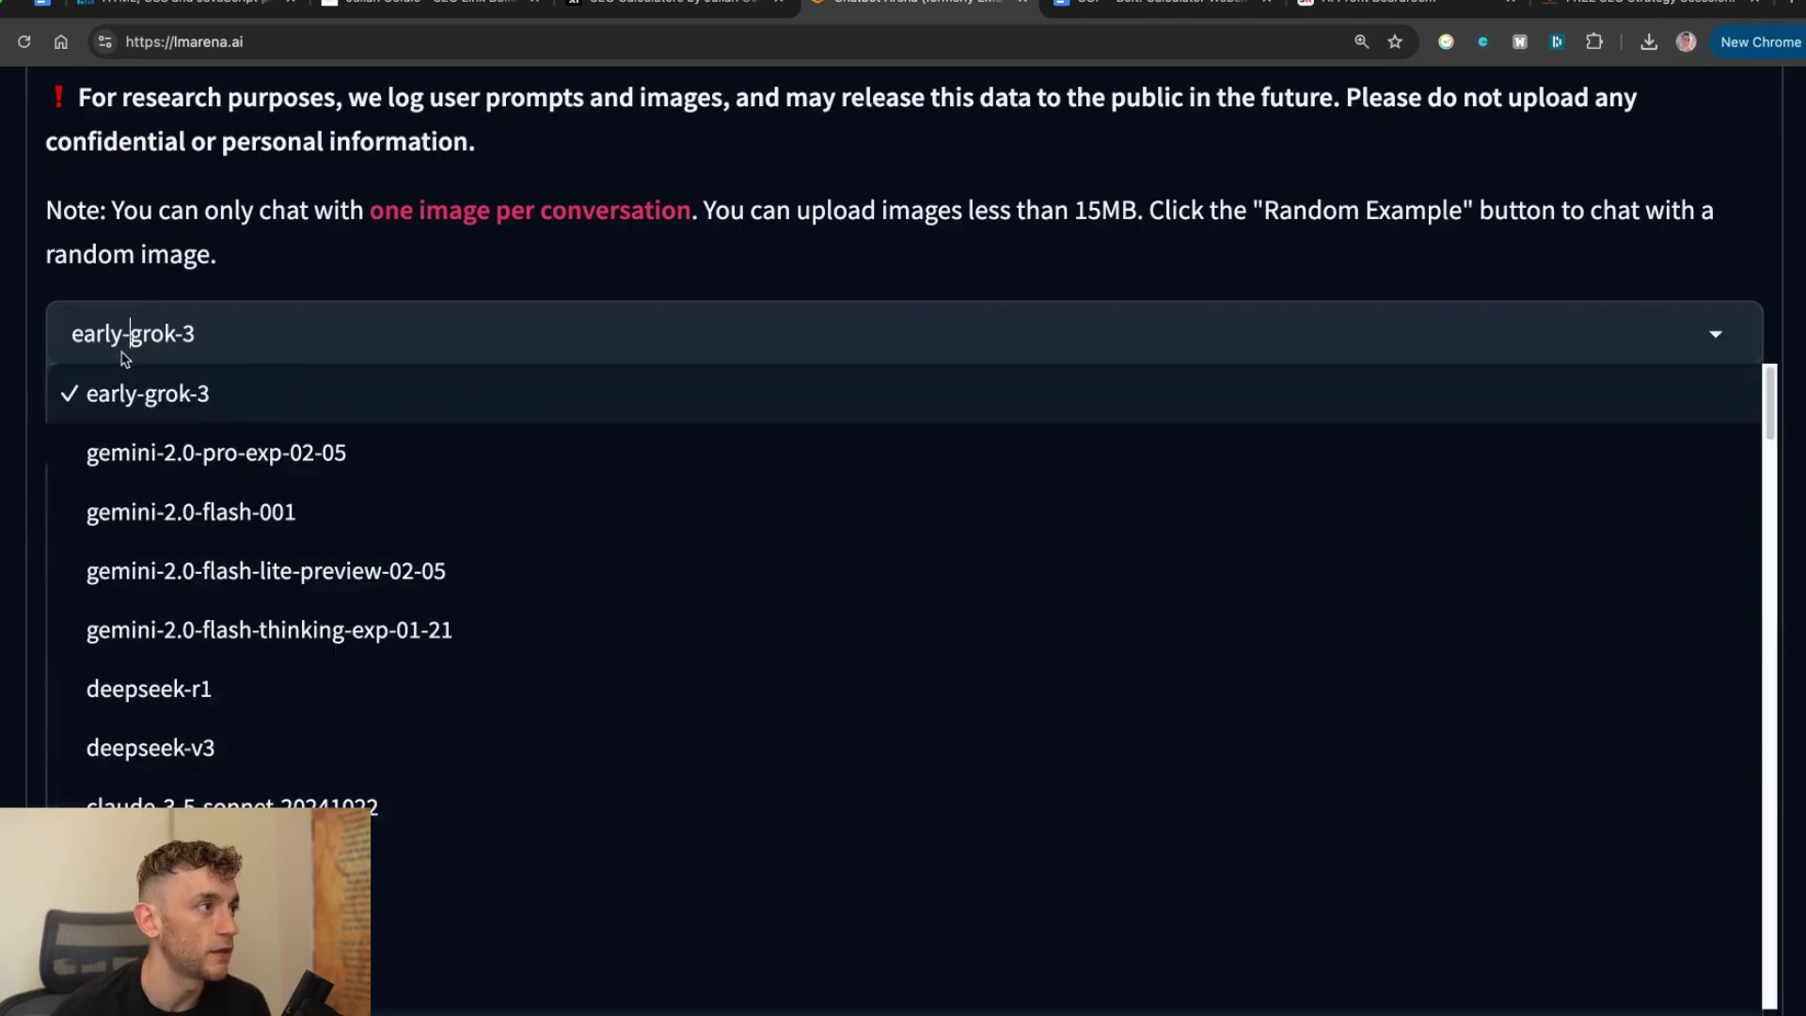
click(268, 353)
click(264, 329)
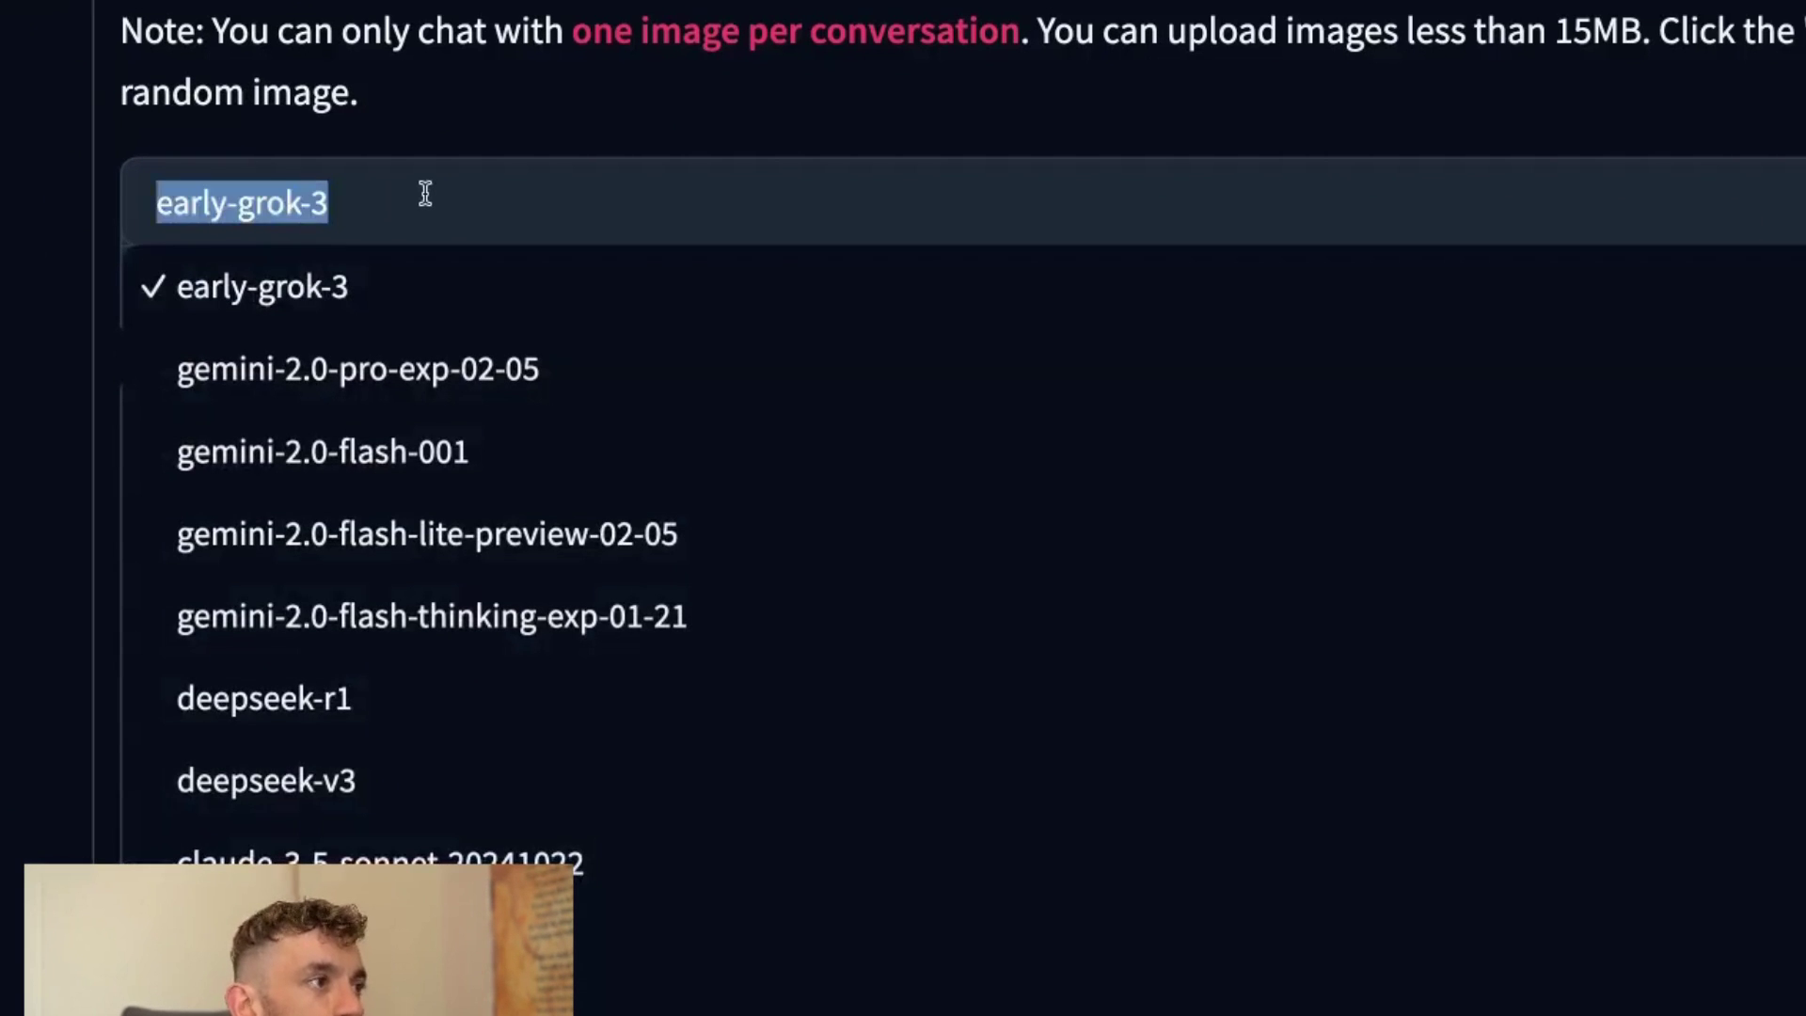
text(grok)
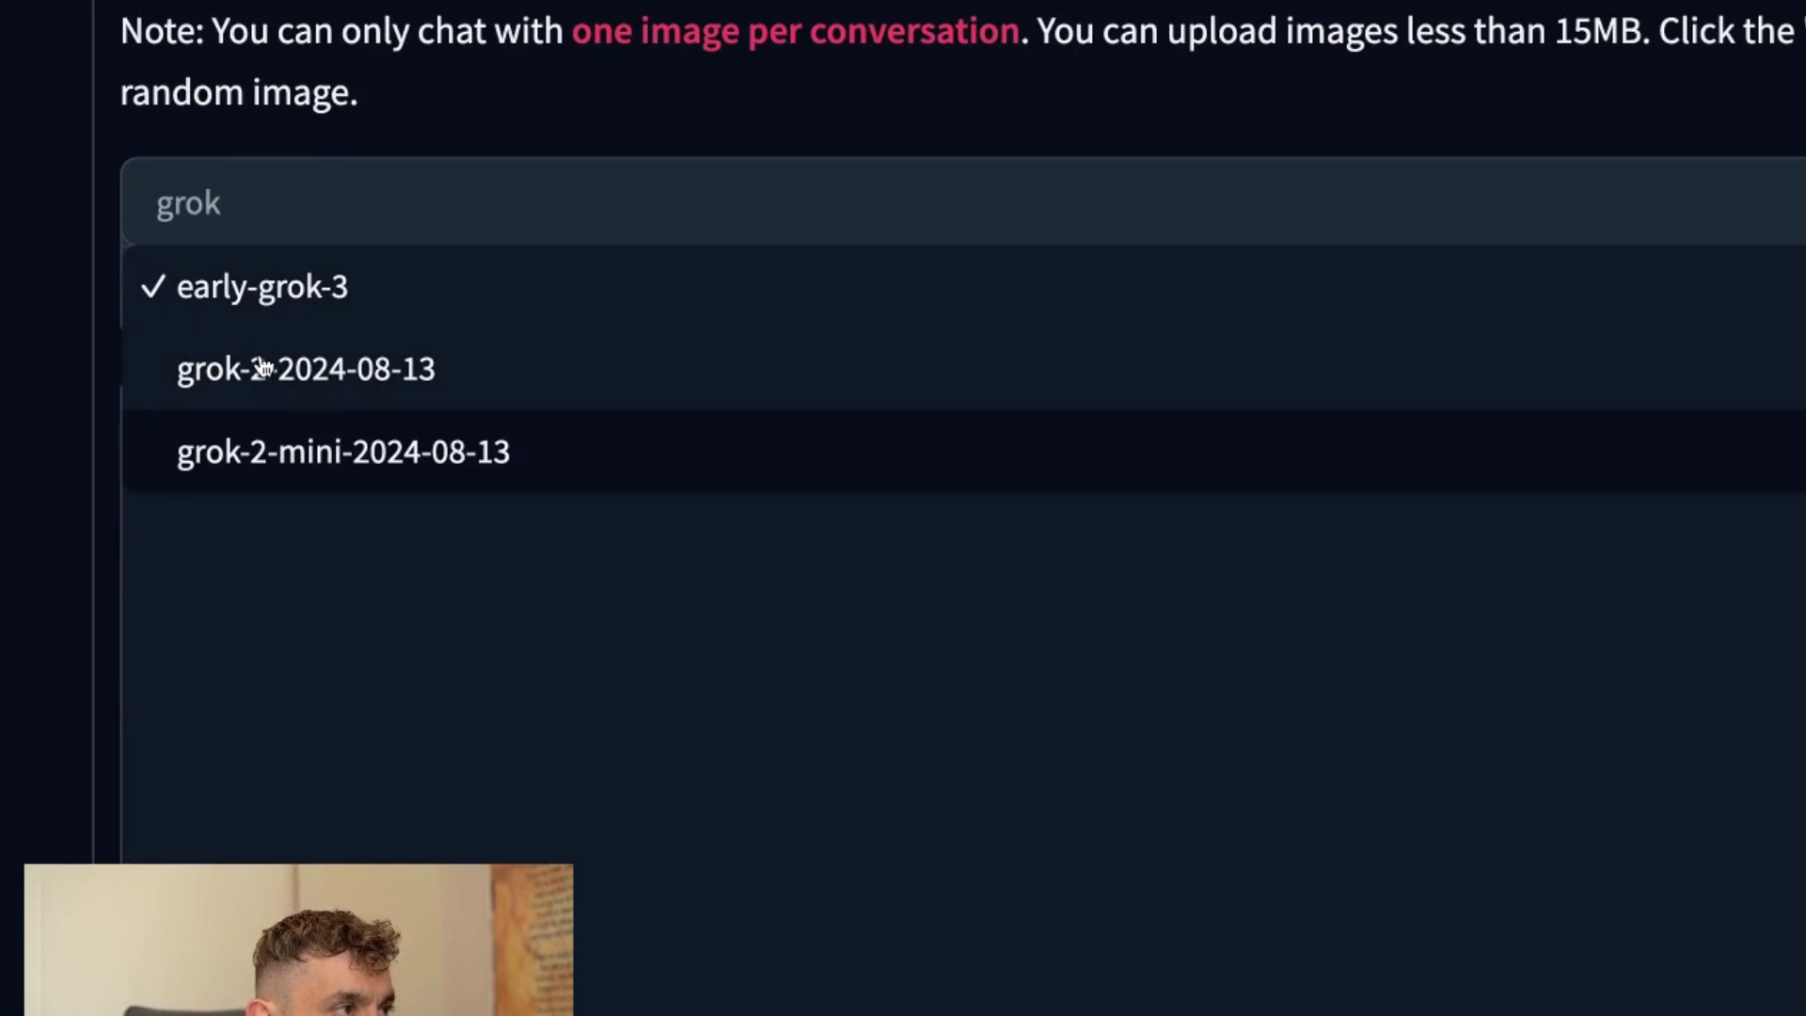
click(286, 302)
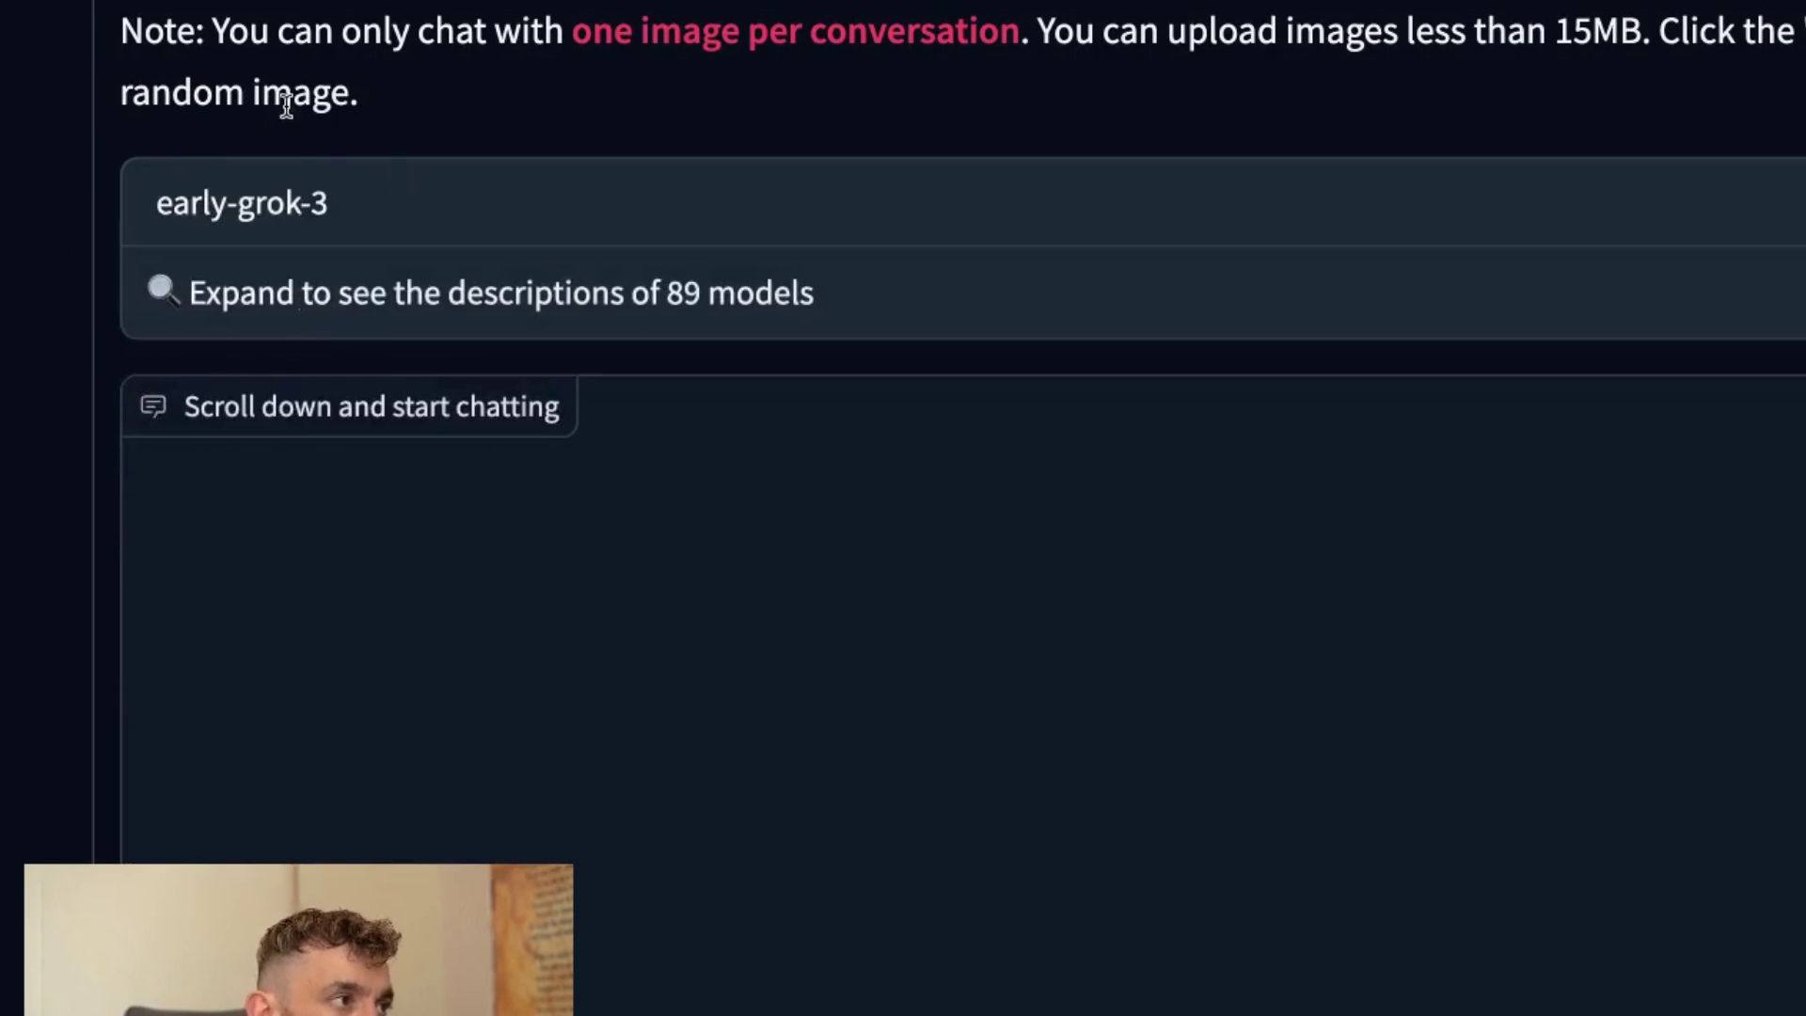
scroll(1019, 463, down, 5)
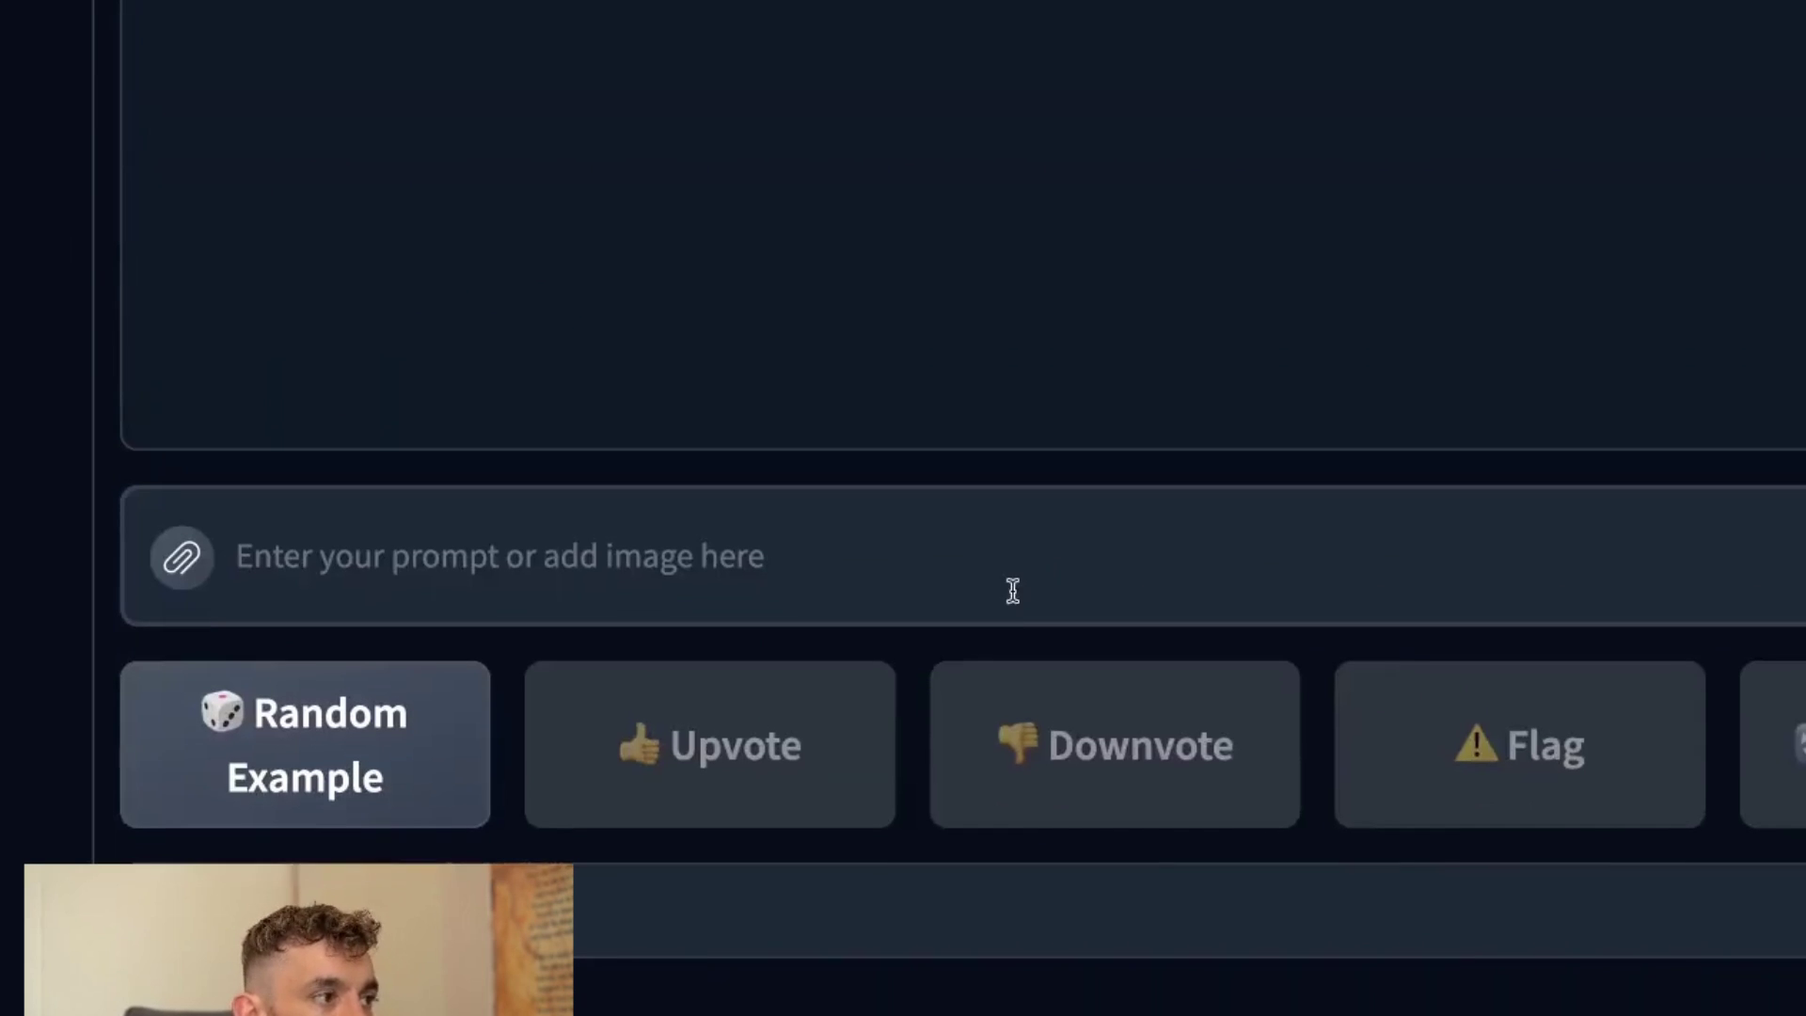
scroll(1081, 670, up, 10)
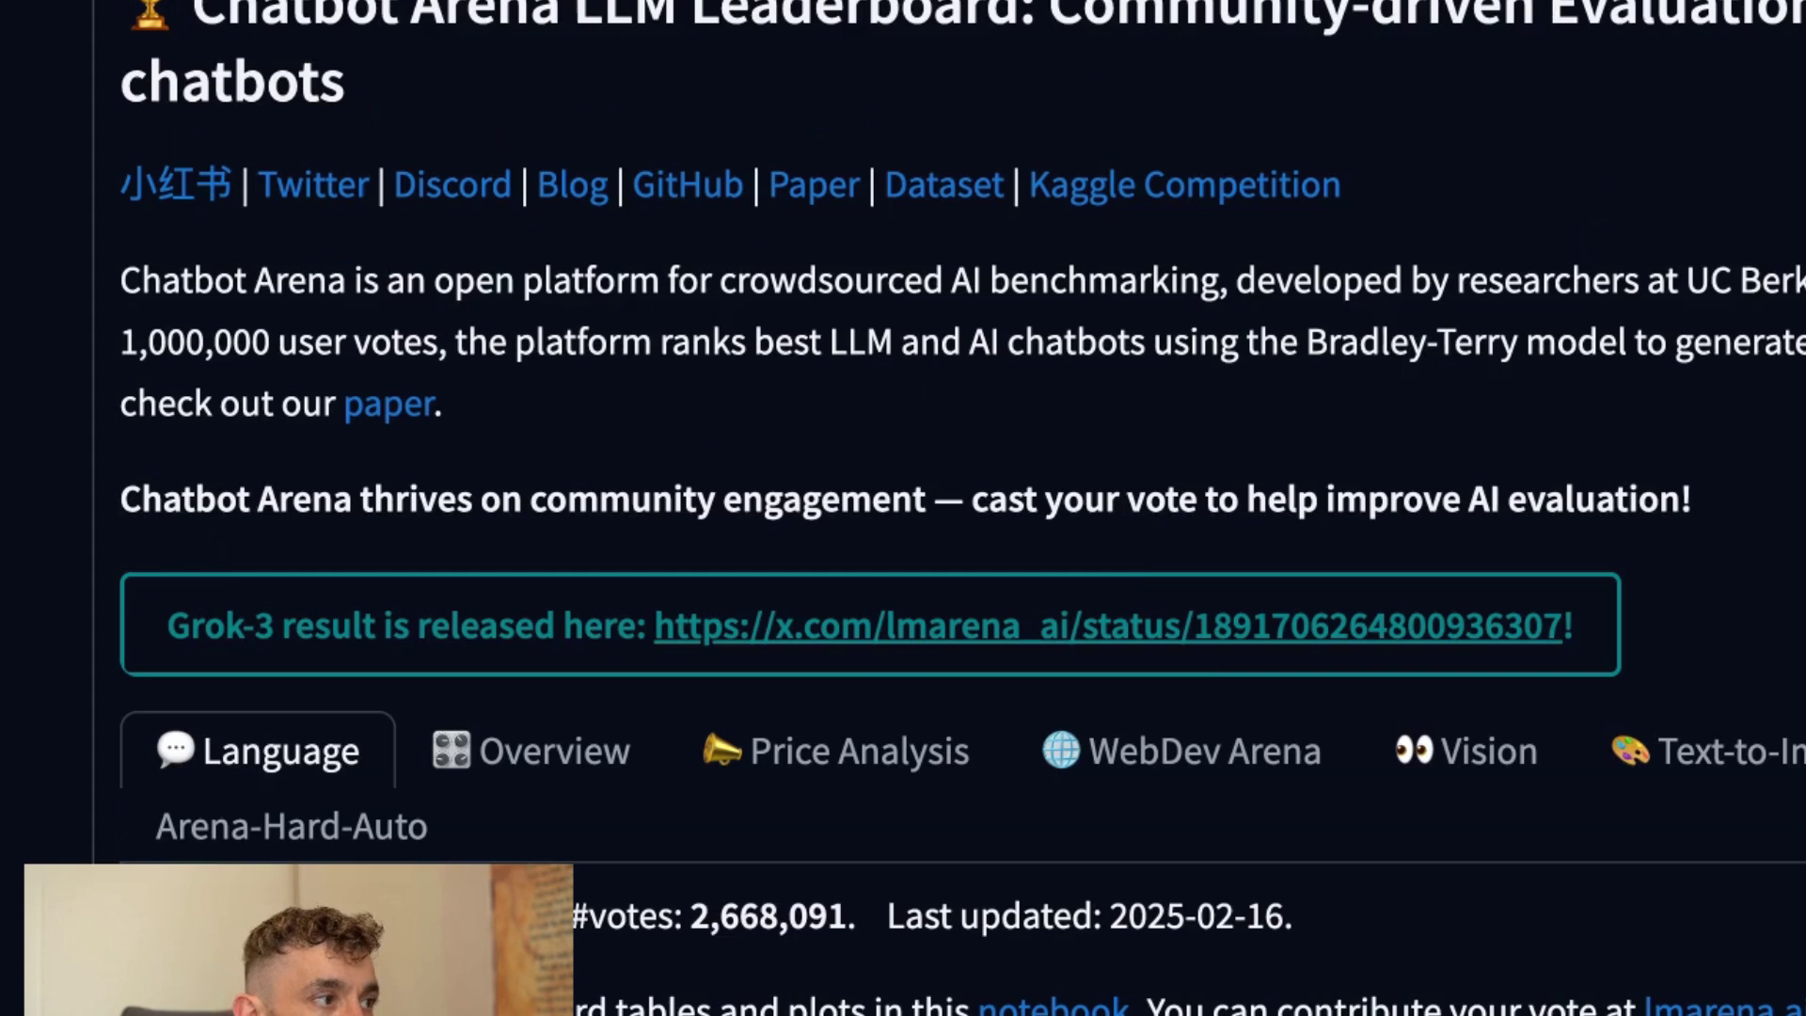
Scroll the Language leaderboard to the top entry, chocolate (Early Grok-3) at Arena Score 1402.
scroll(862, 522, down, 12)
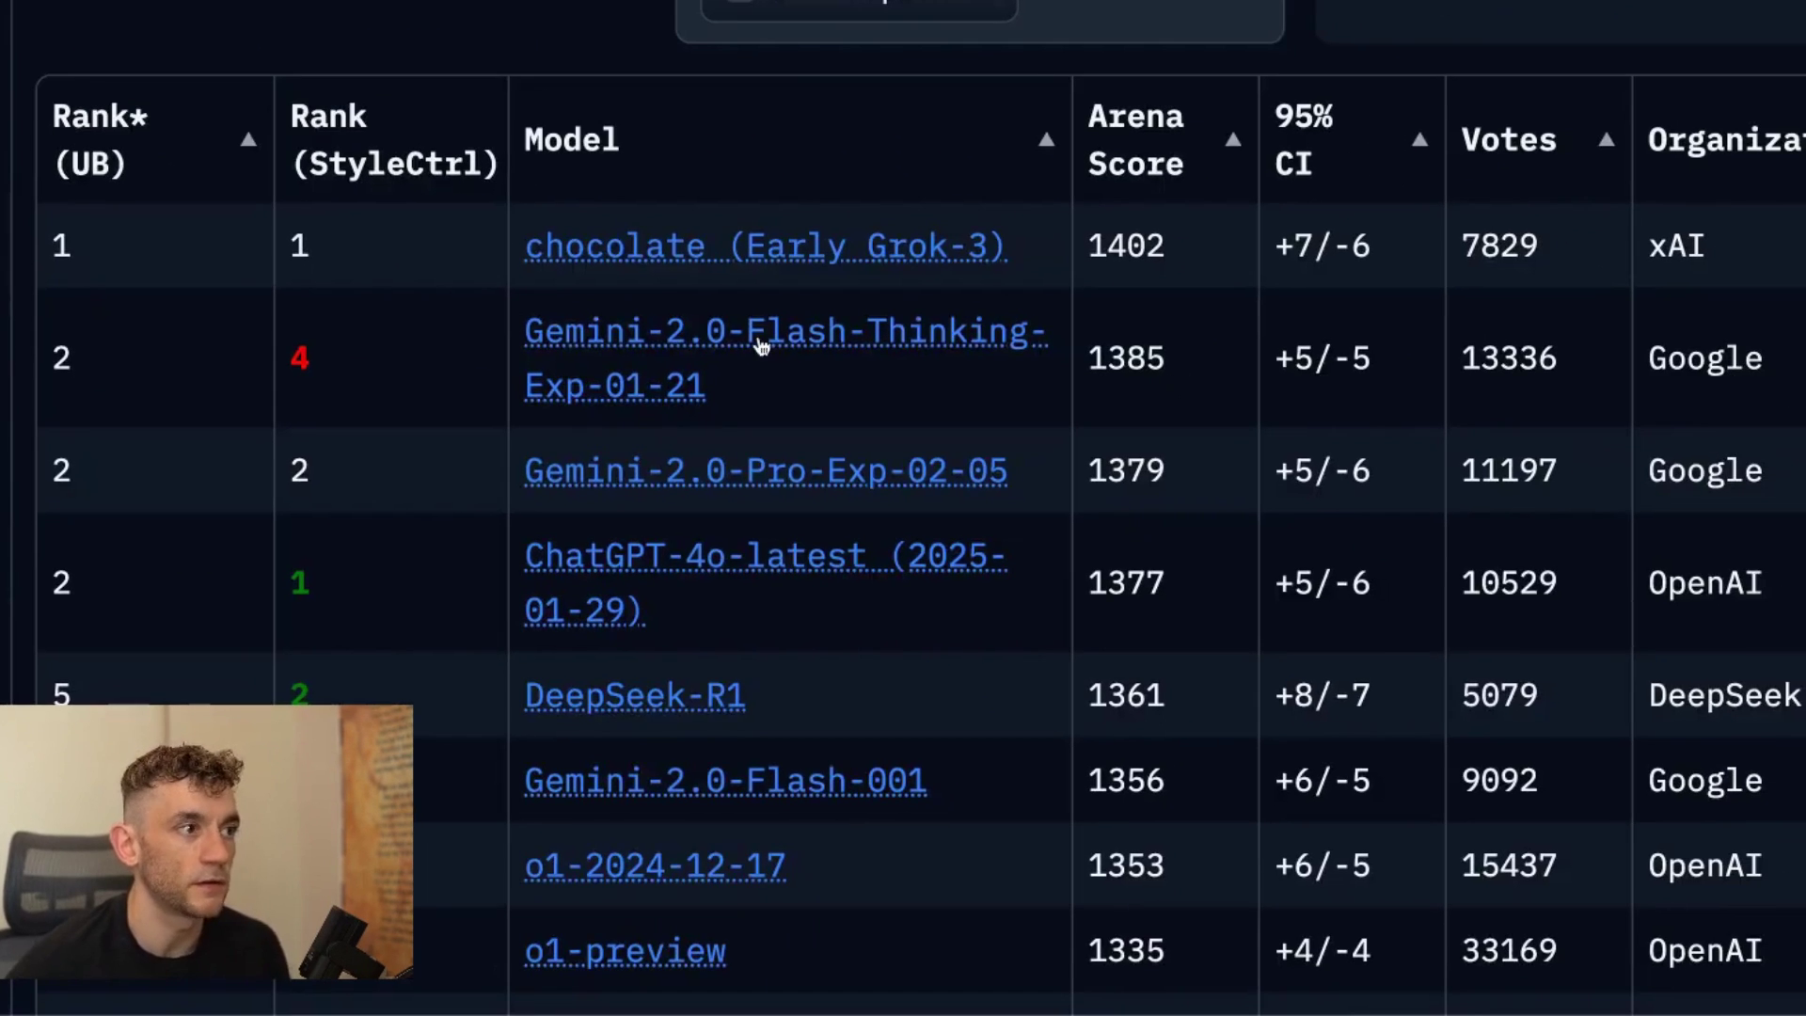
scroll(626, 420, down, 8)
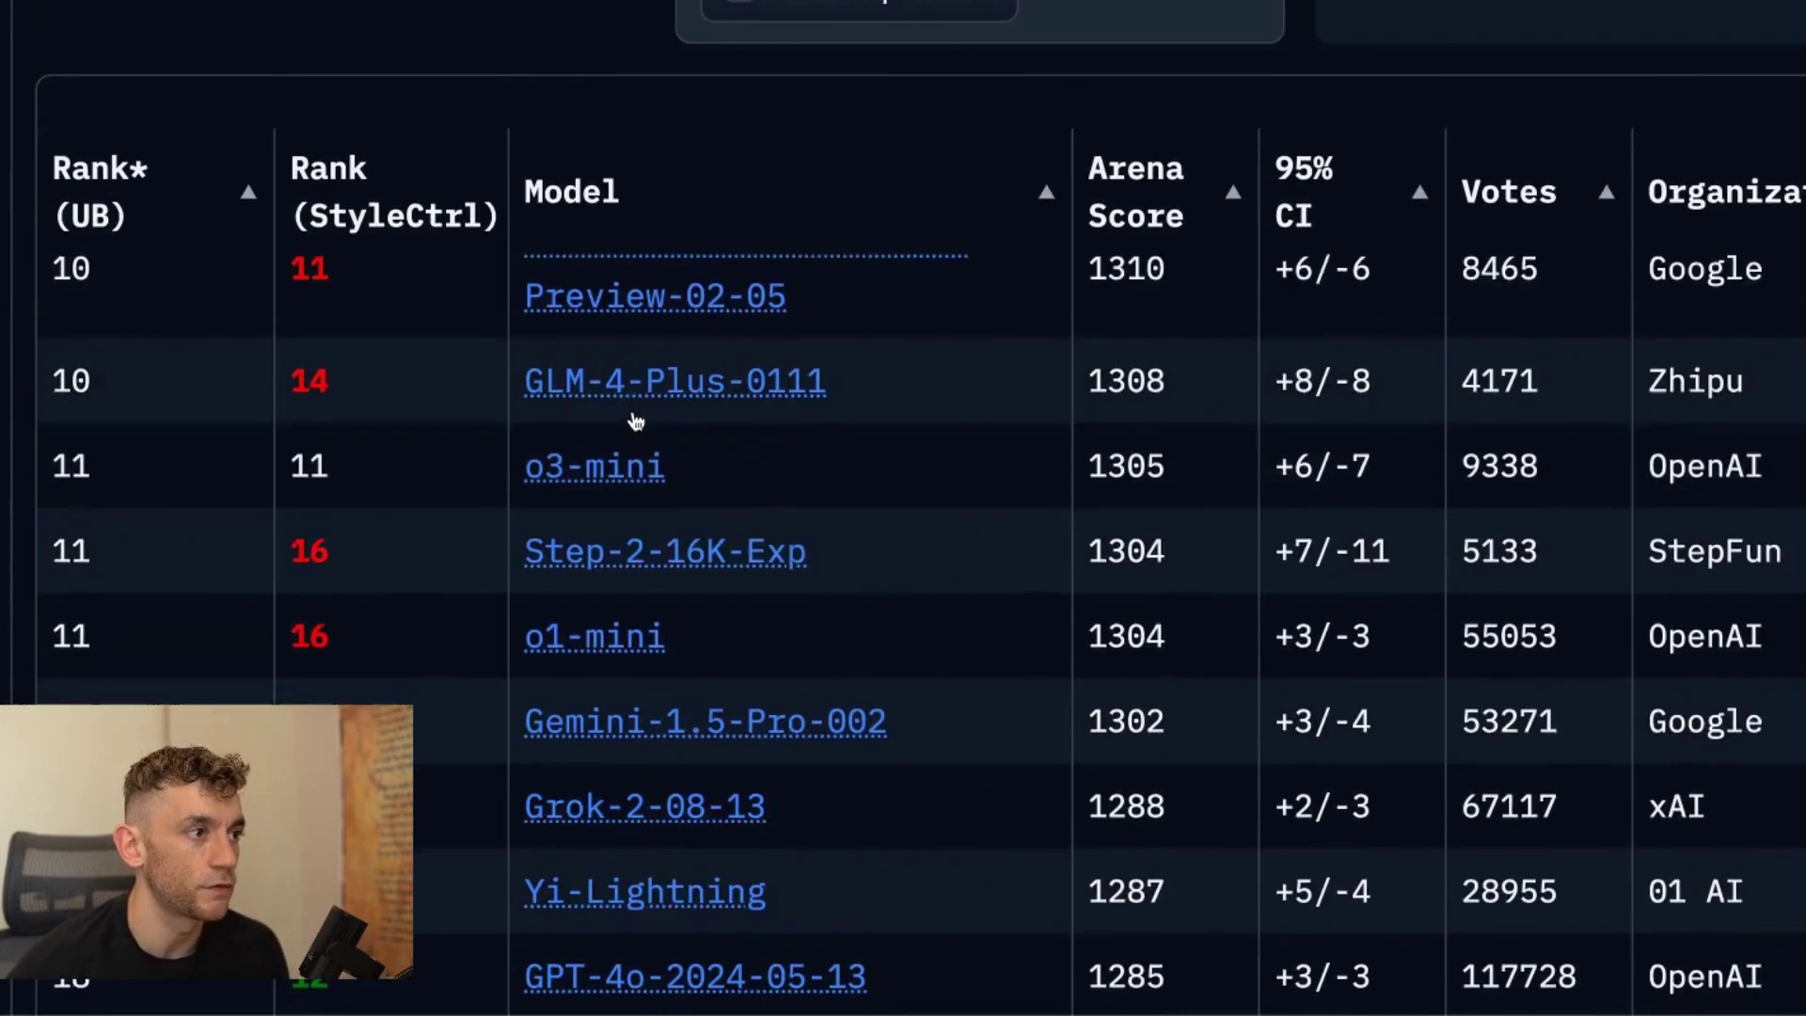
scroll(635, 422, up, 8)
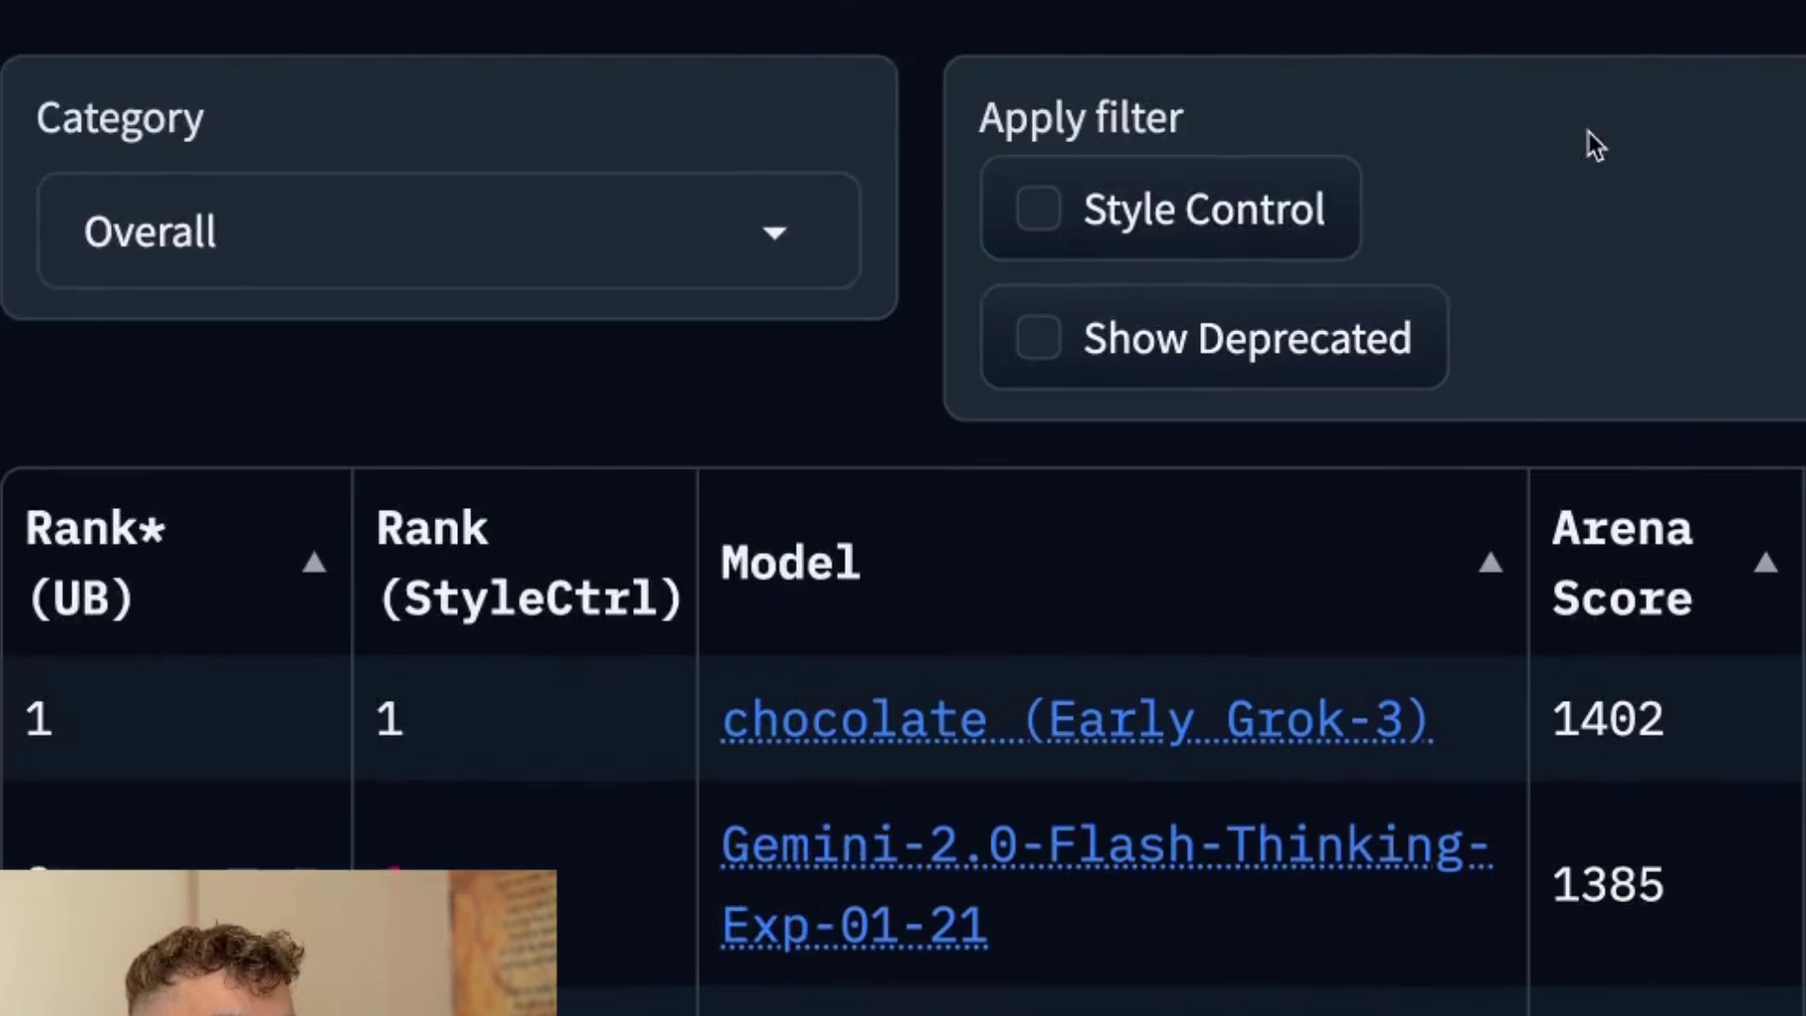
scroll(1608, 55, up, 5)
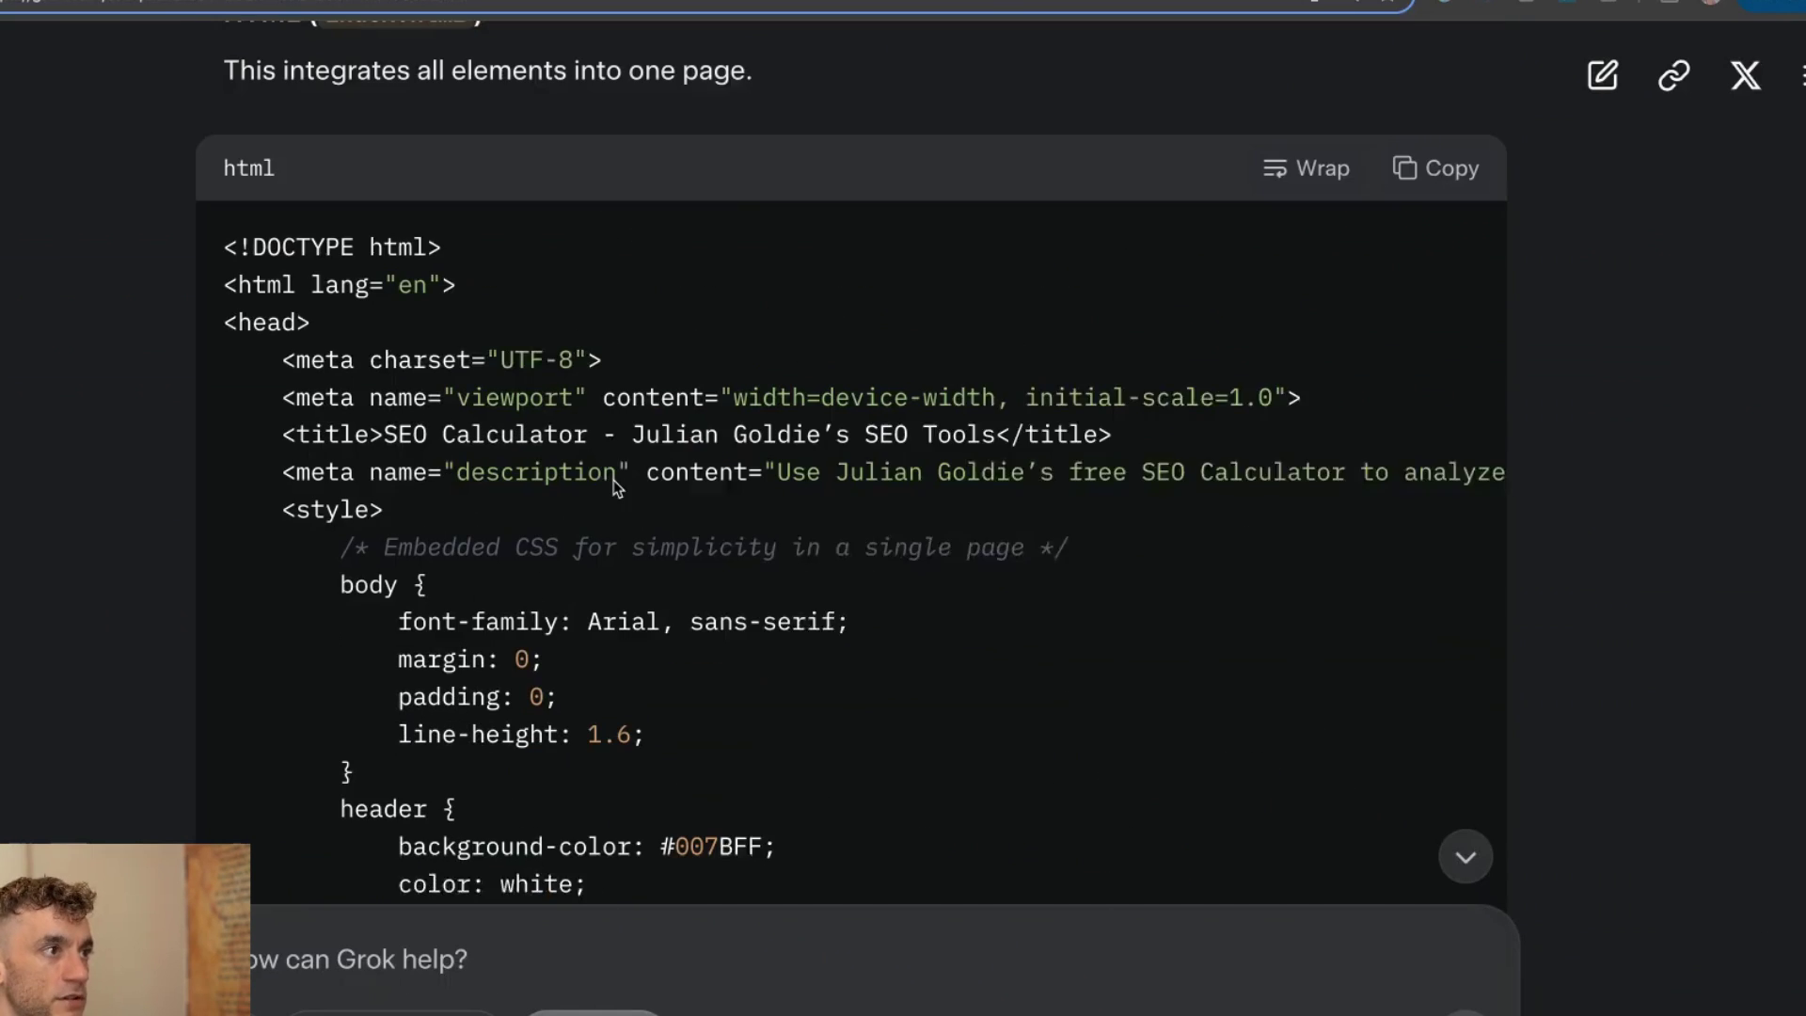
Copy Grok's generated HTML and paste it into LiveWeave's empty HTML pane.
scroll(844, 431, up, 1)
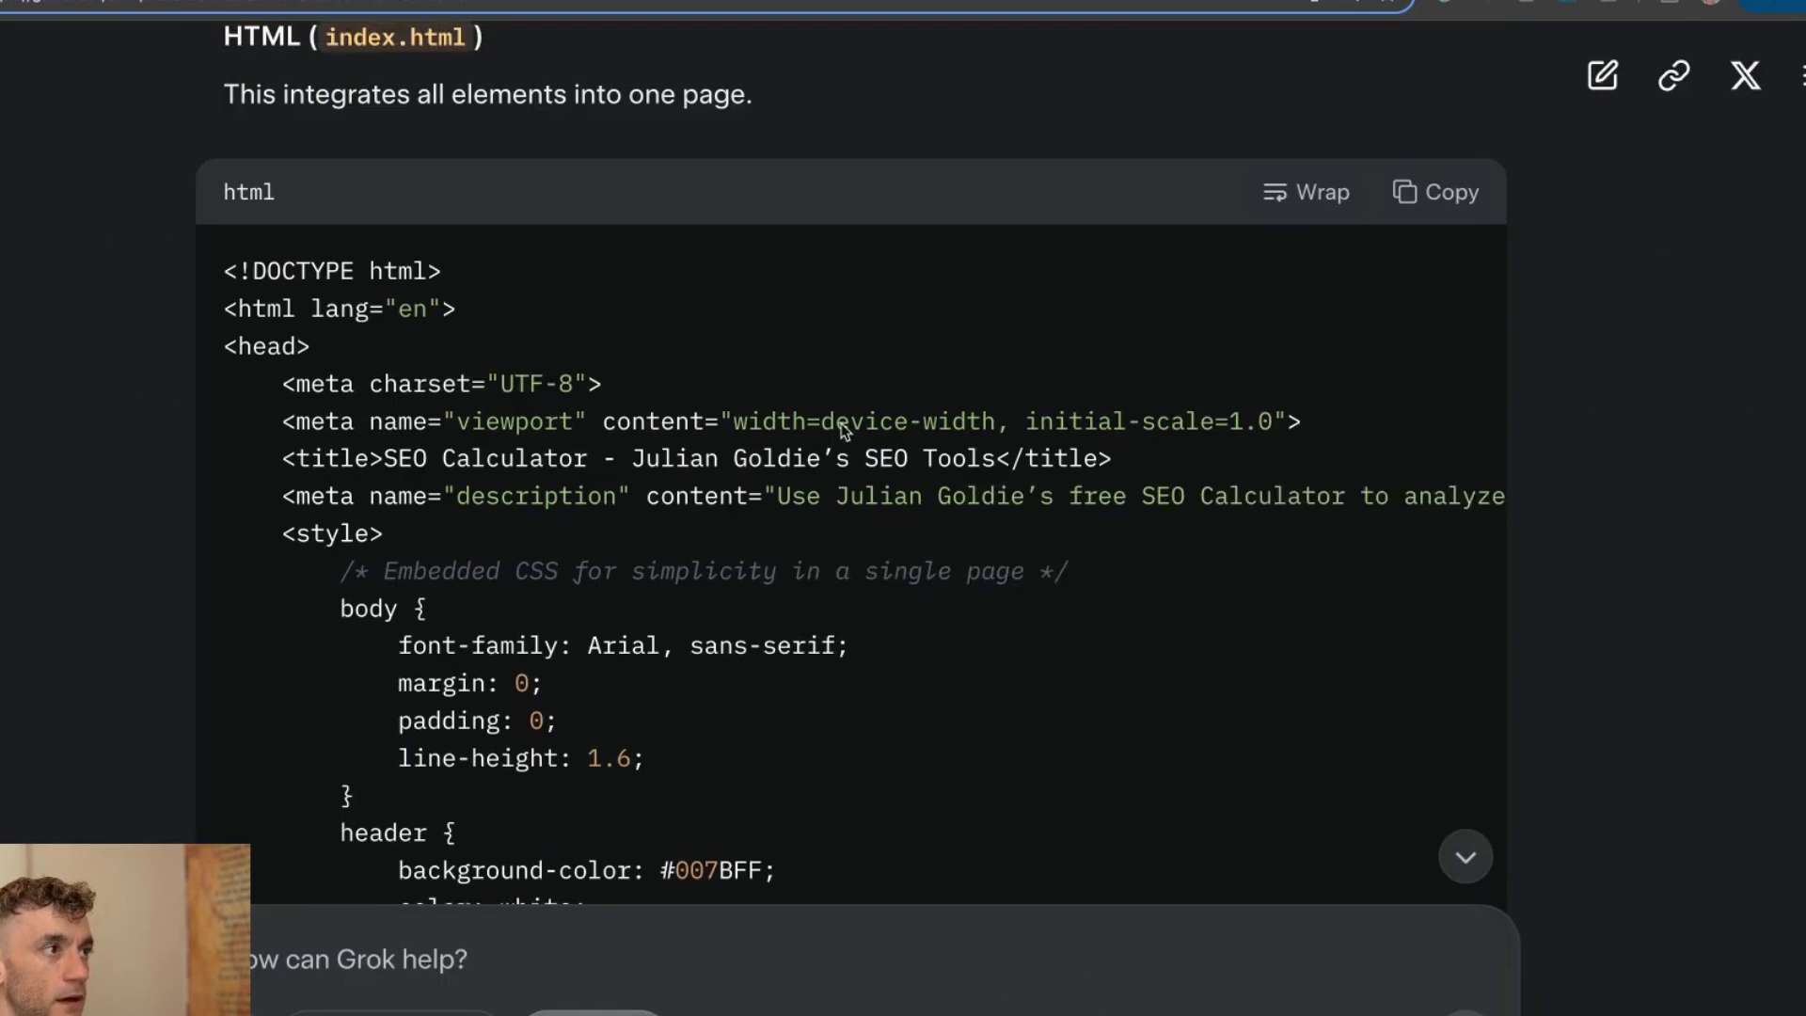
click(1408, 191)
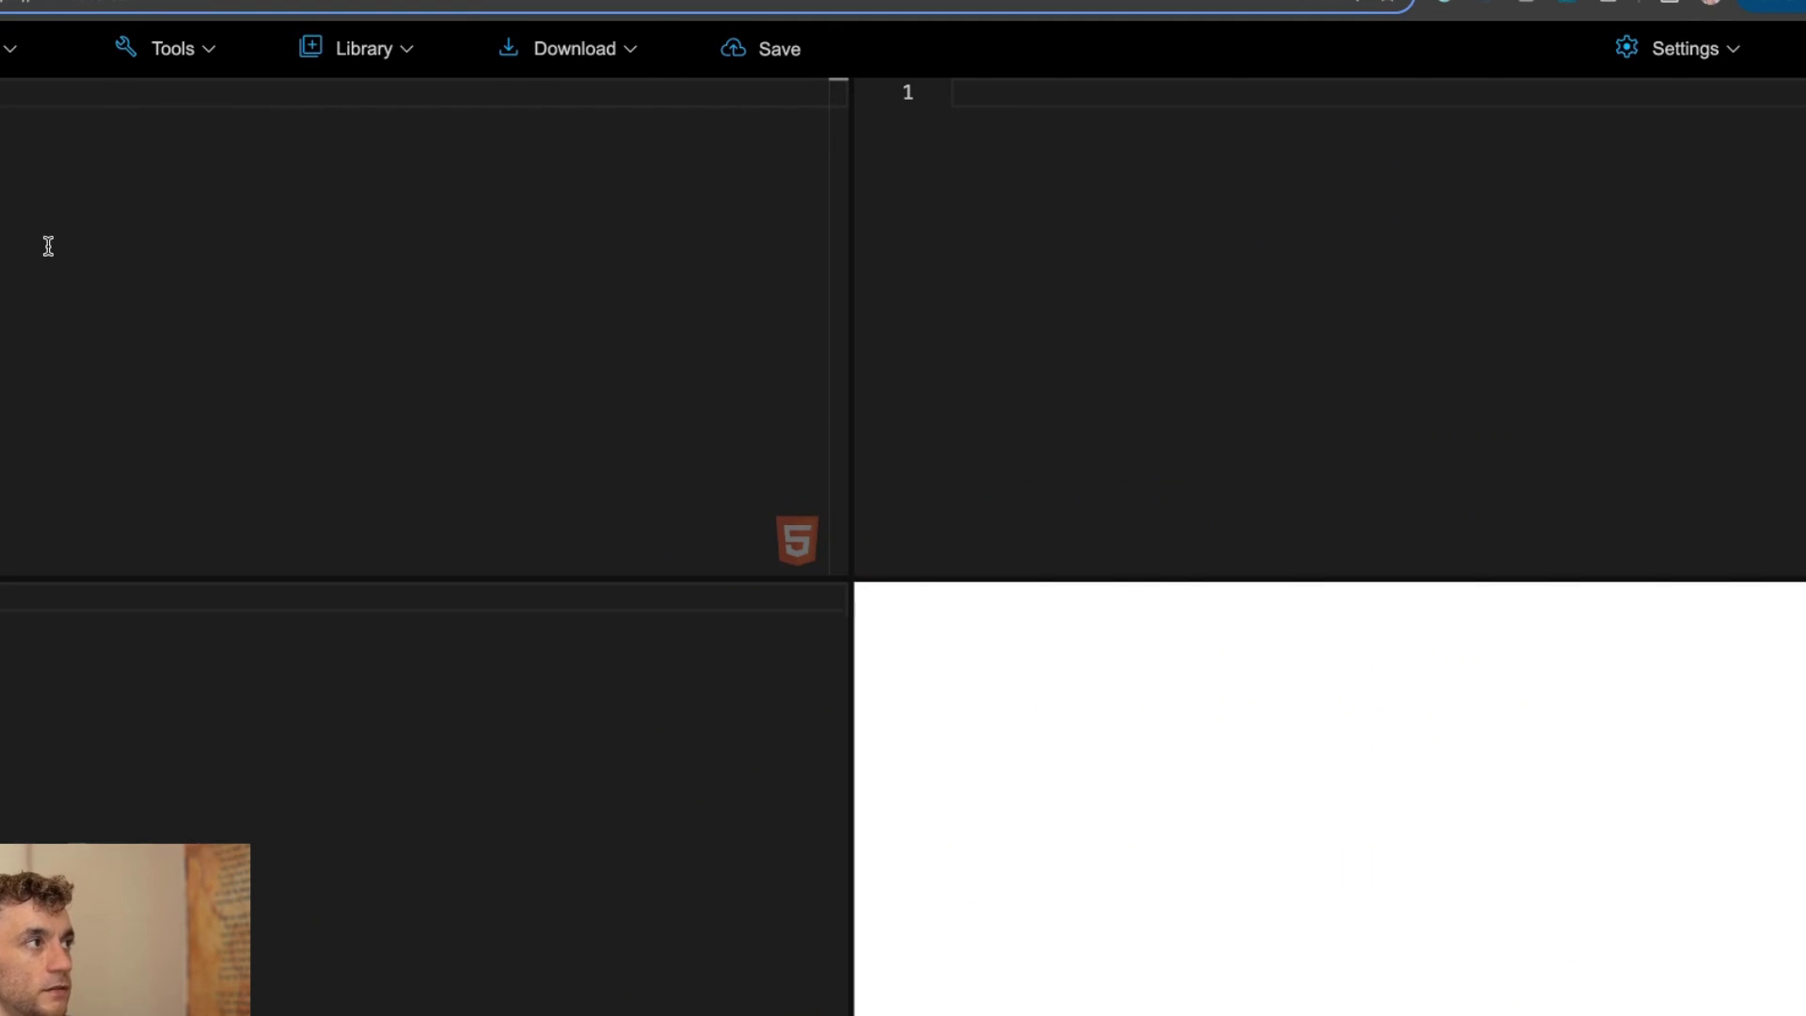
click(44, 245)
key(ctrl+v)
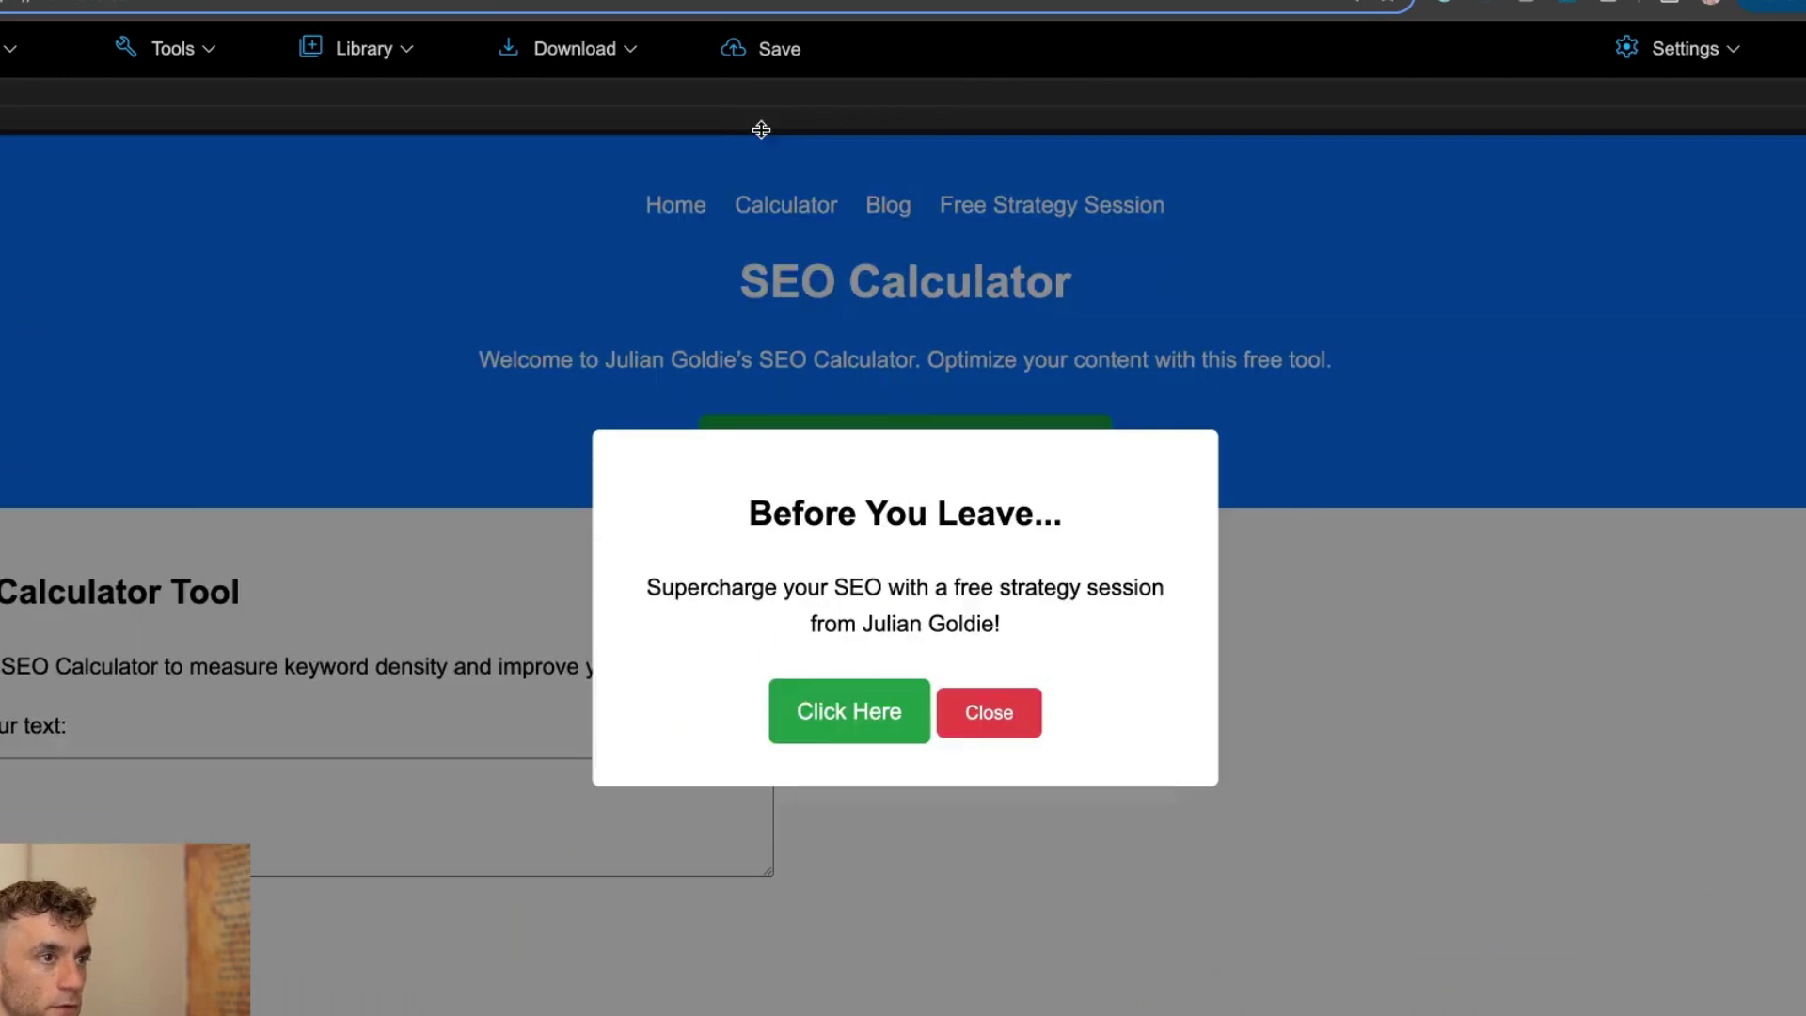
Enlarge the live preview and dismiss the Before You Leave exit popup.
click(847, 784)
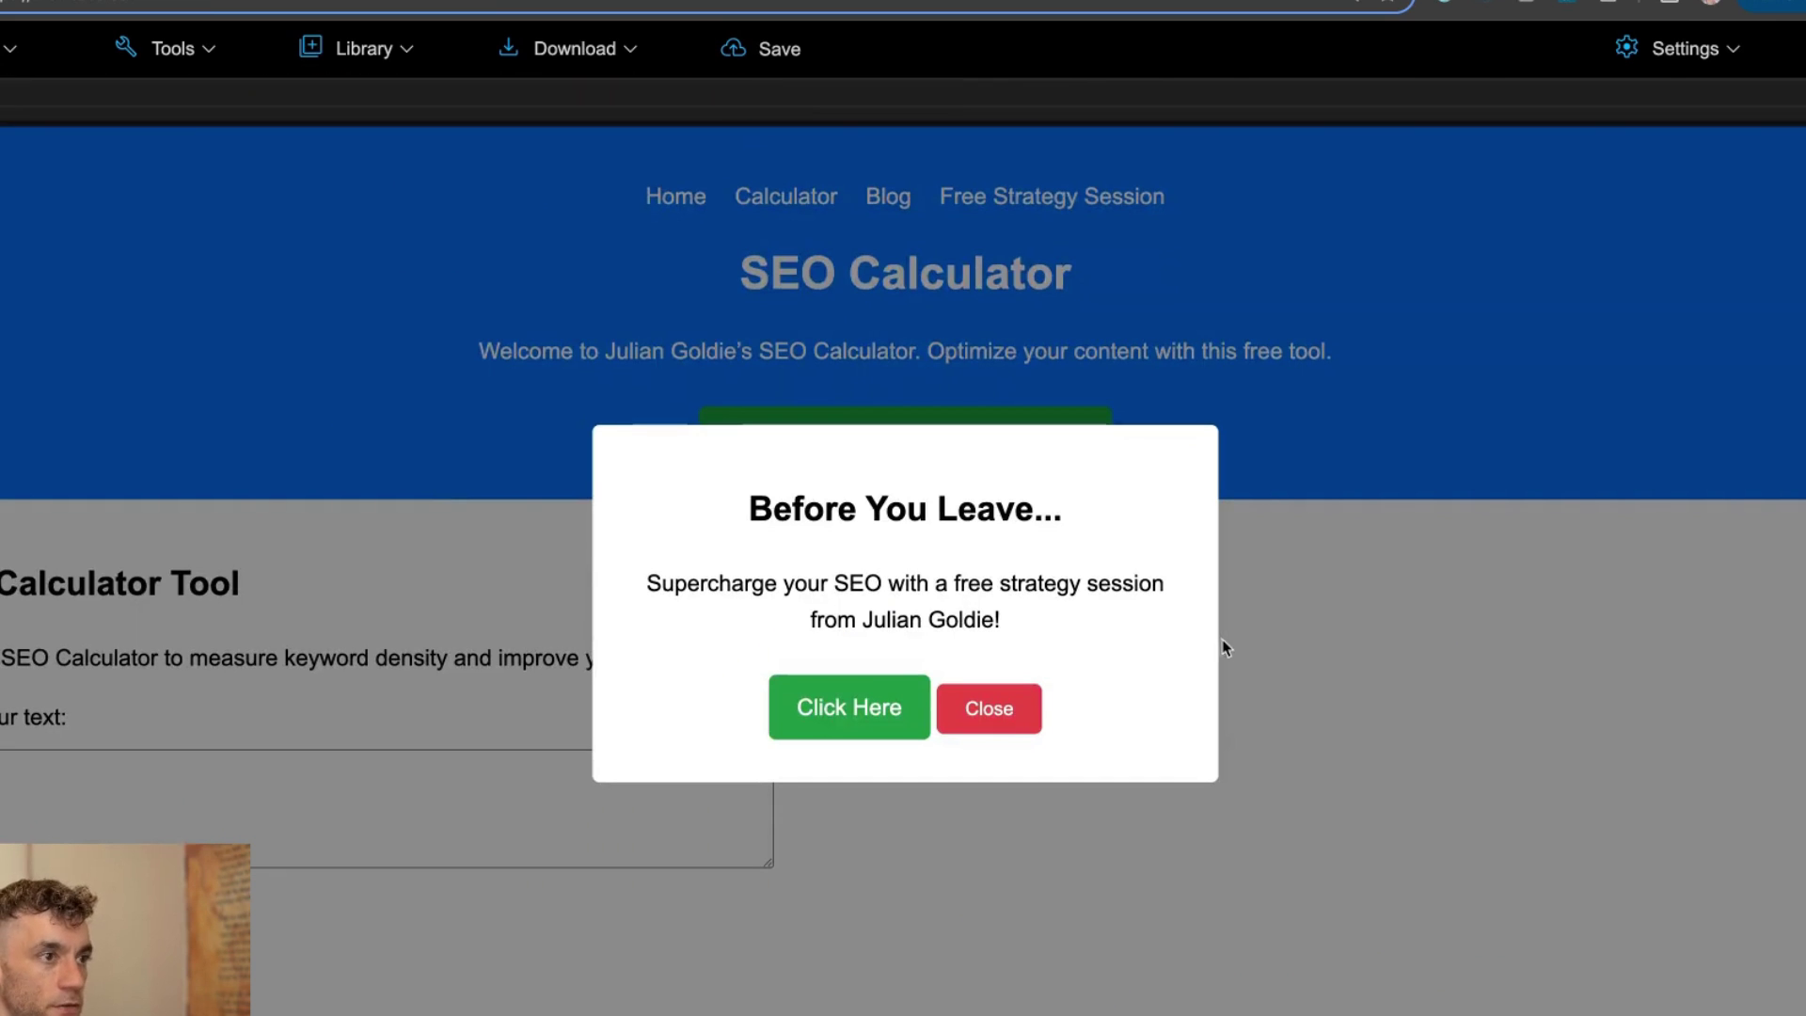
click(1016, 711)
scroll(1085, 831, down, 15)
scroll(329, 686, up, 3)
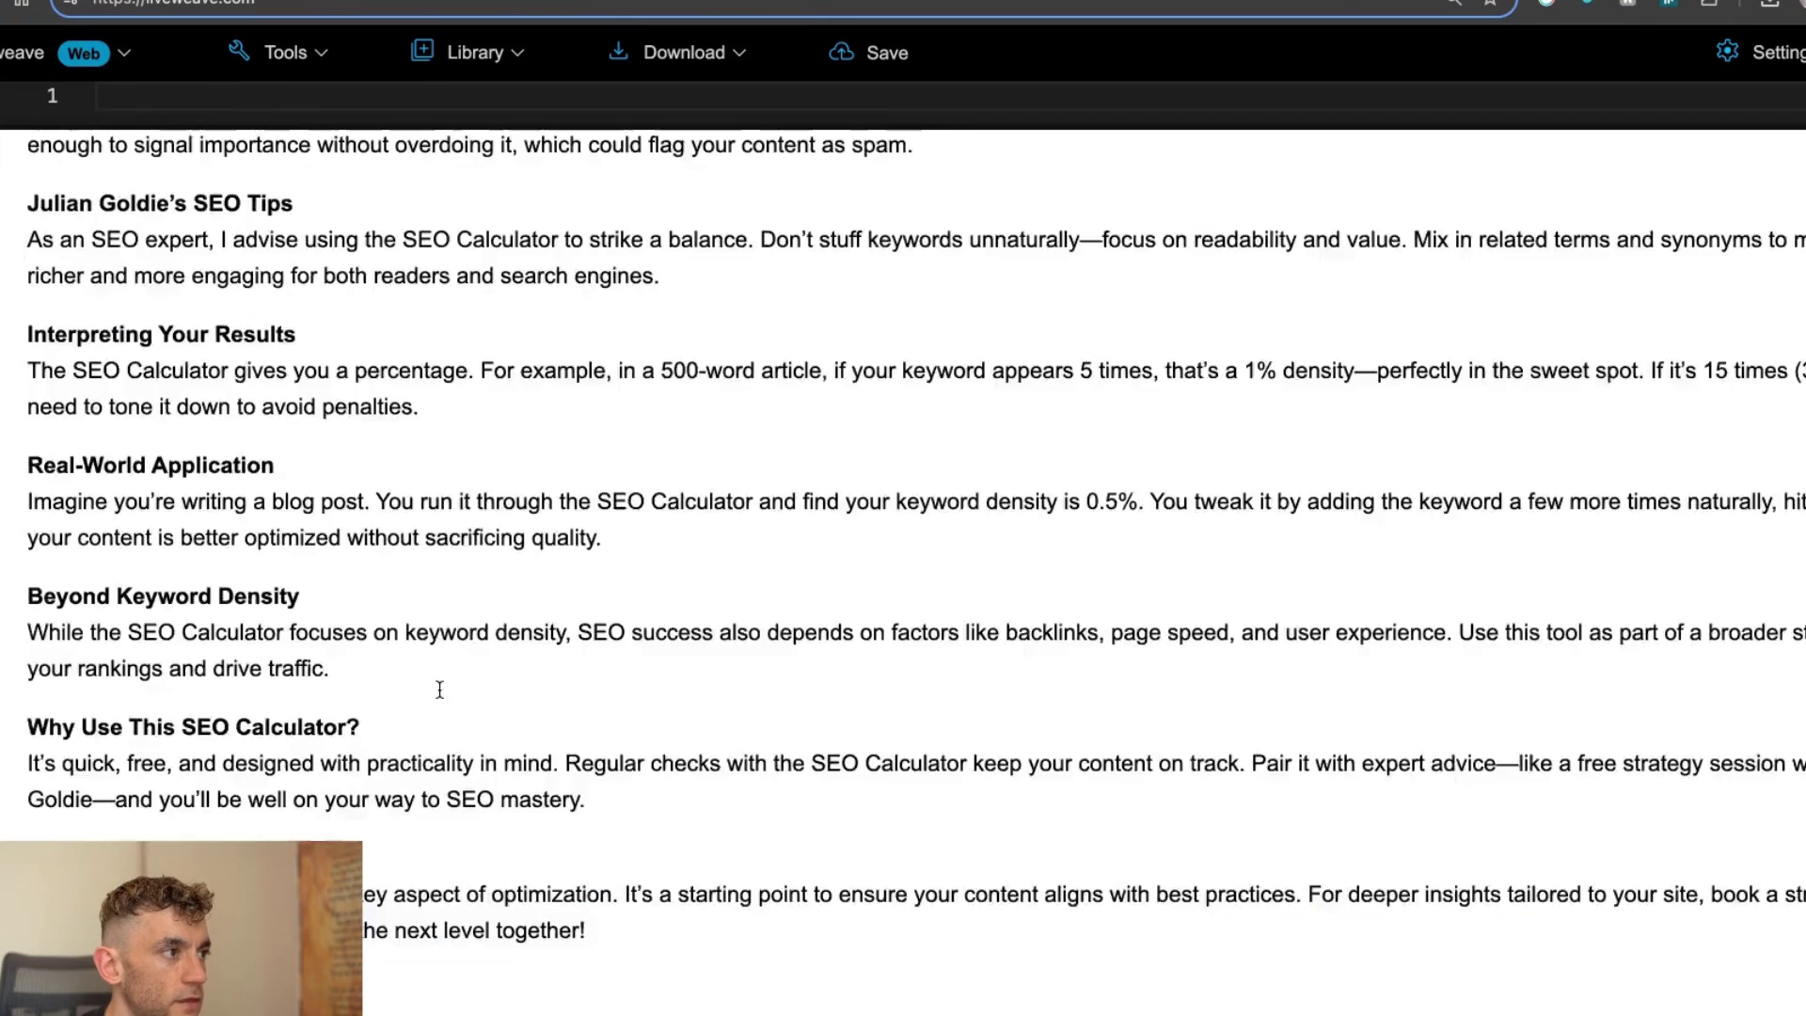
scroll(433, 696, up, 15)
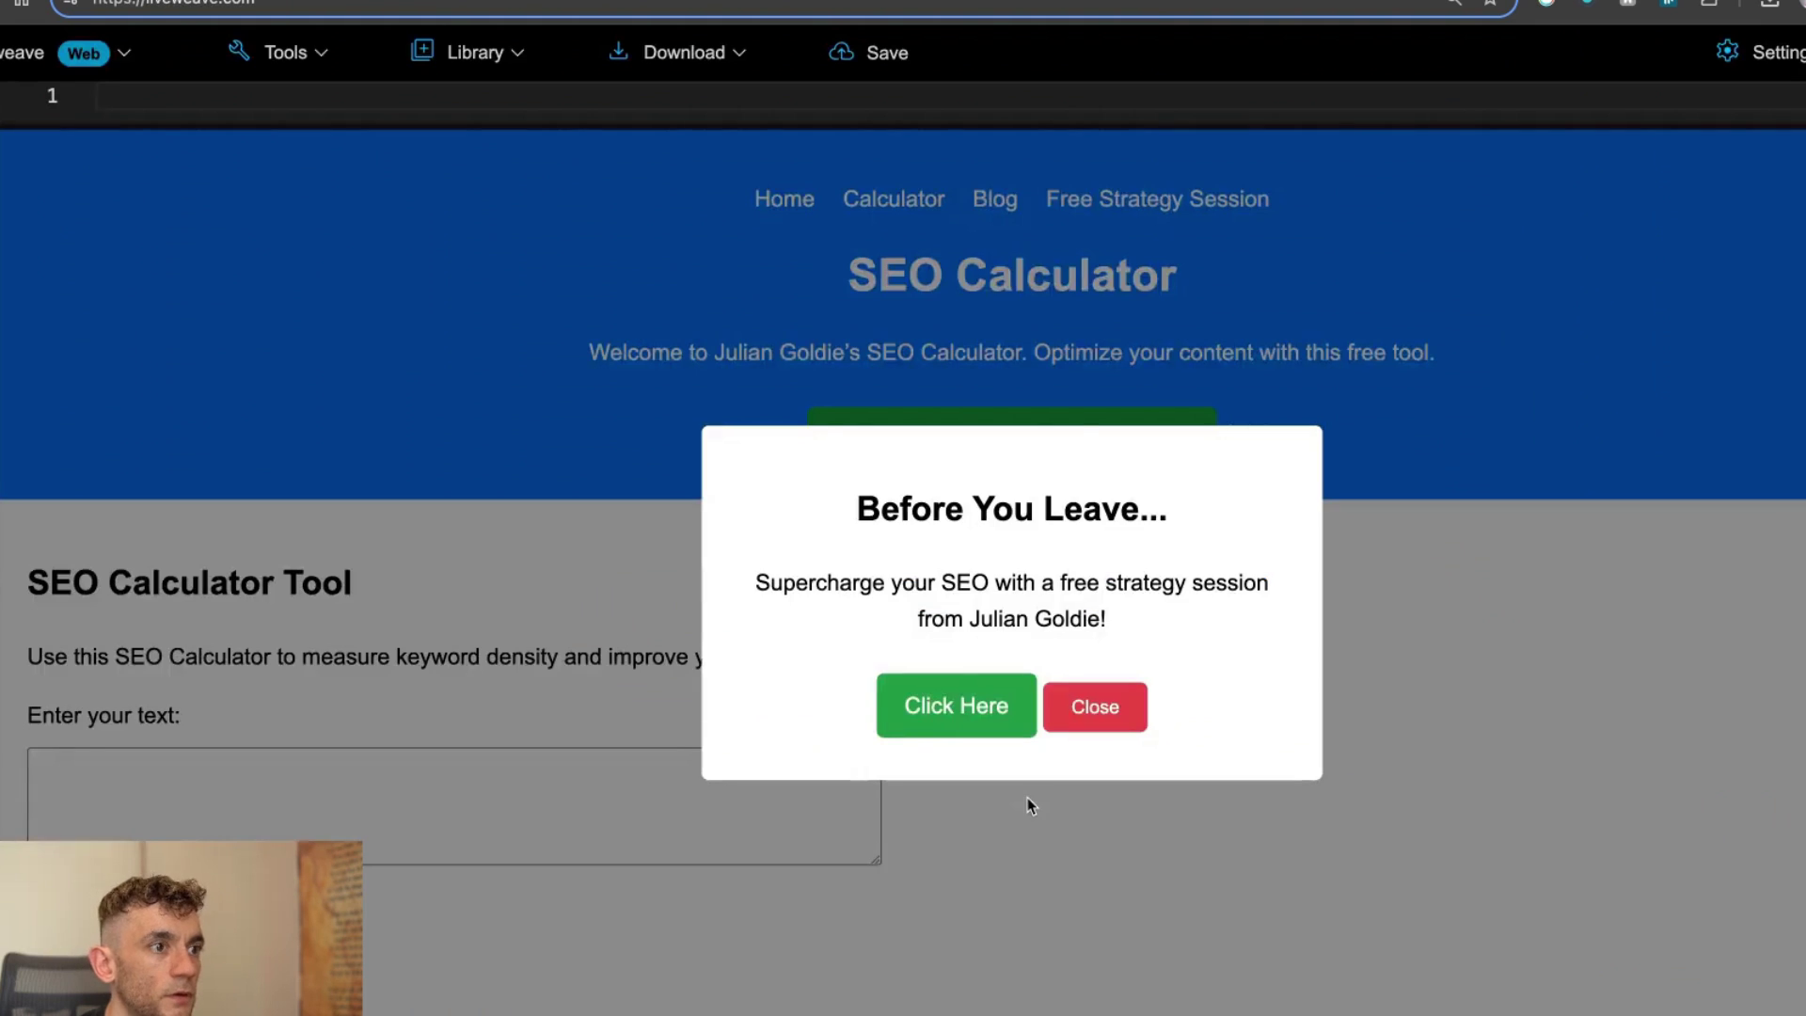
click(1095, 707)
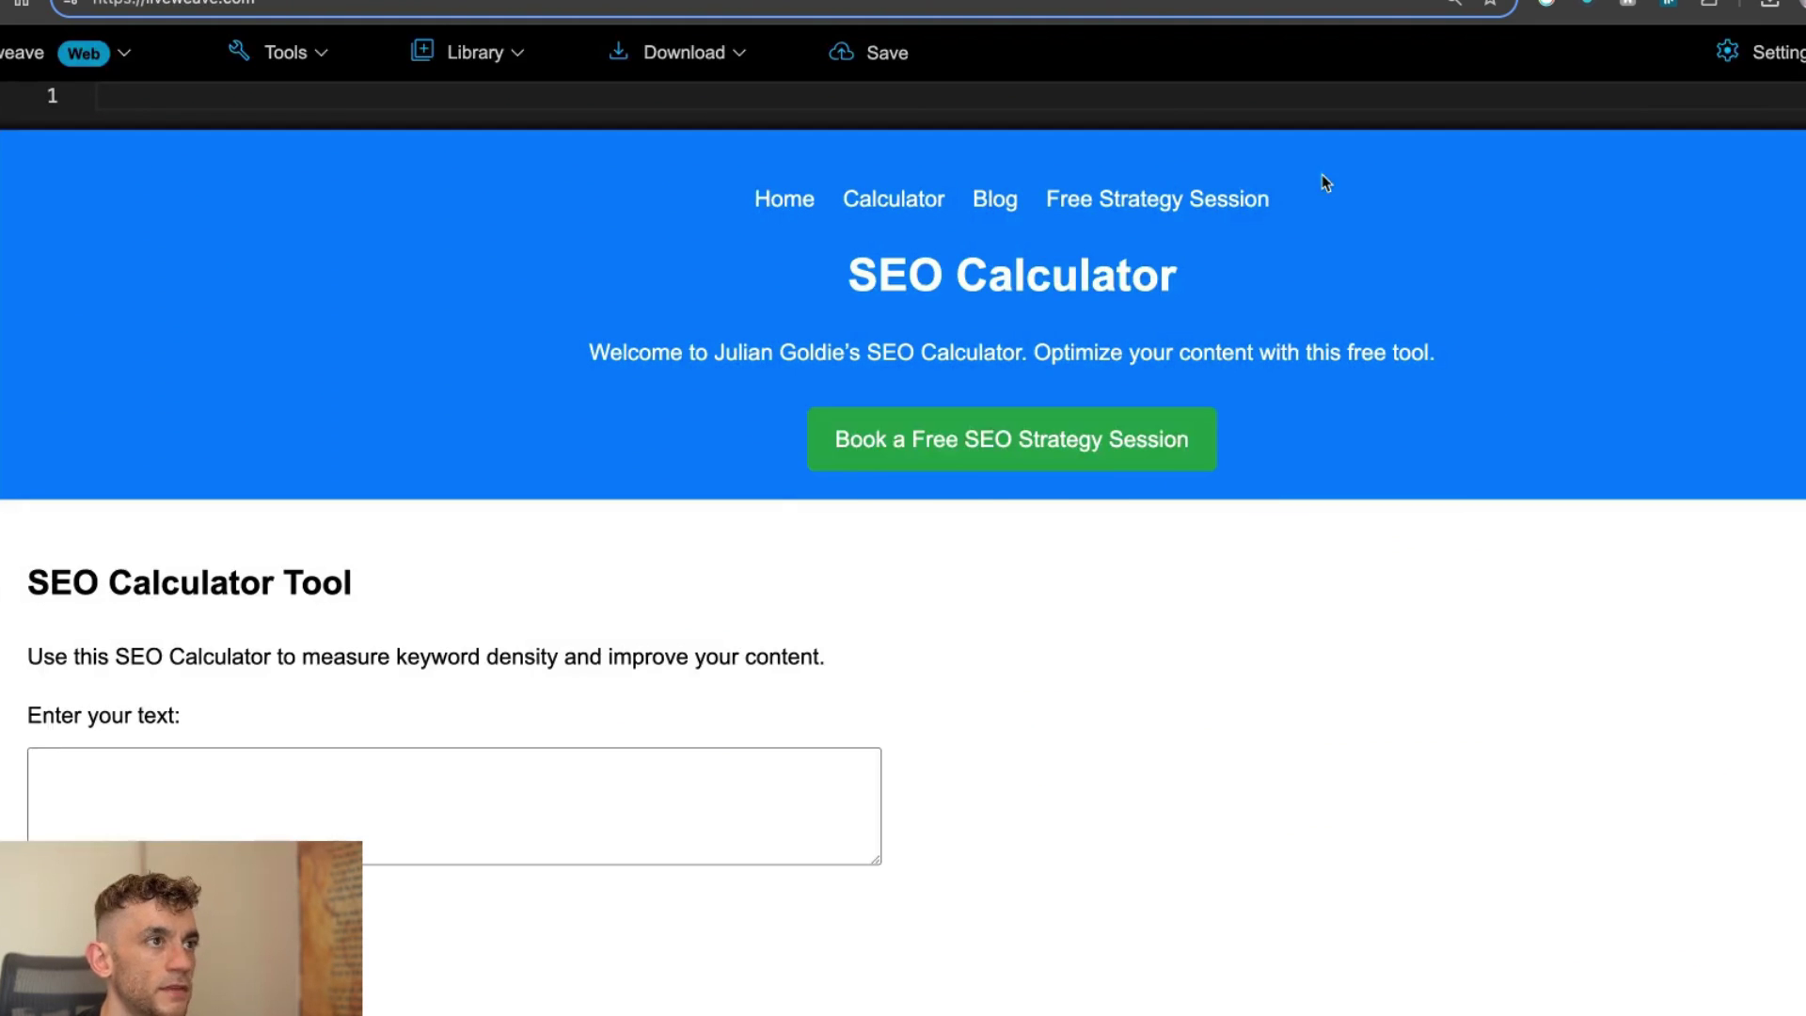
click(1094, 712)
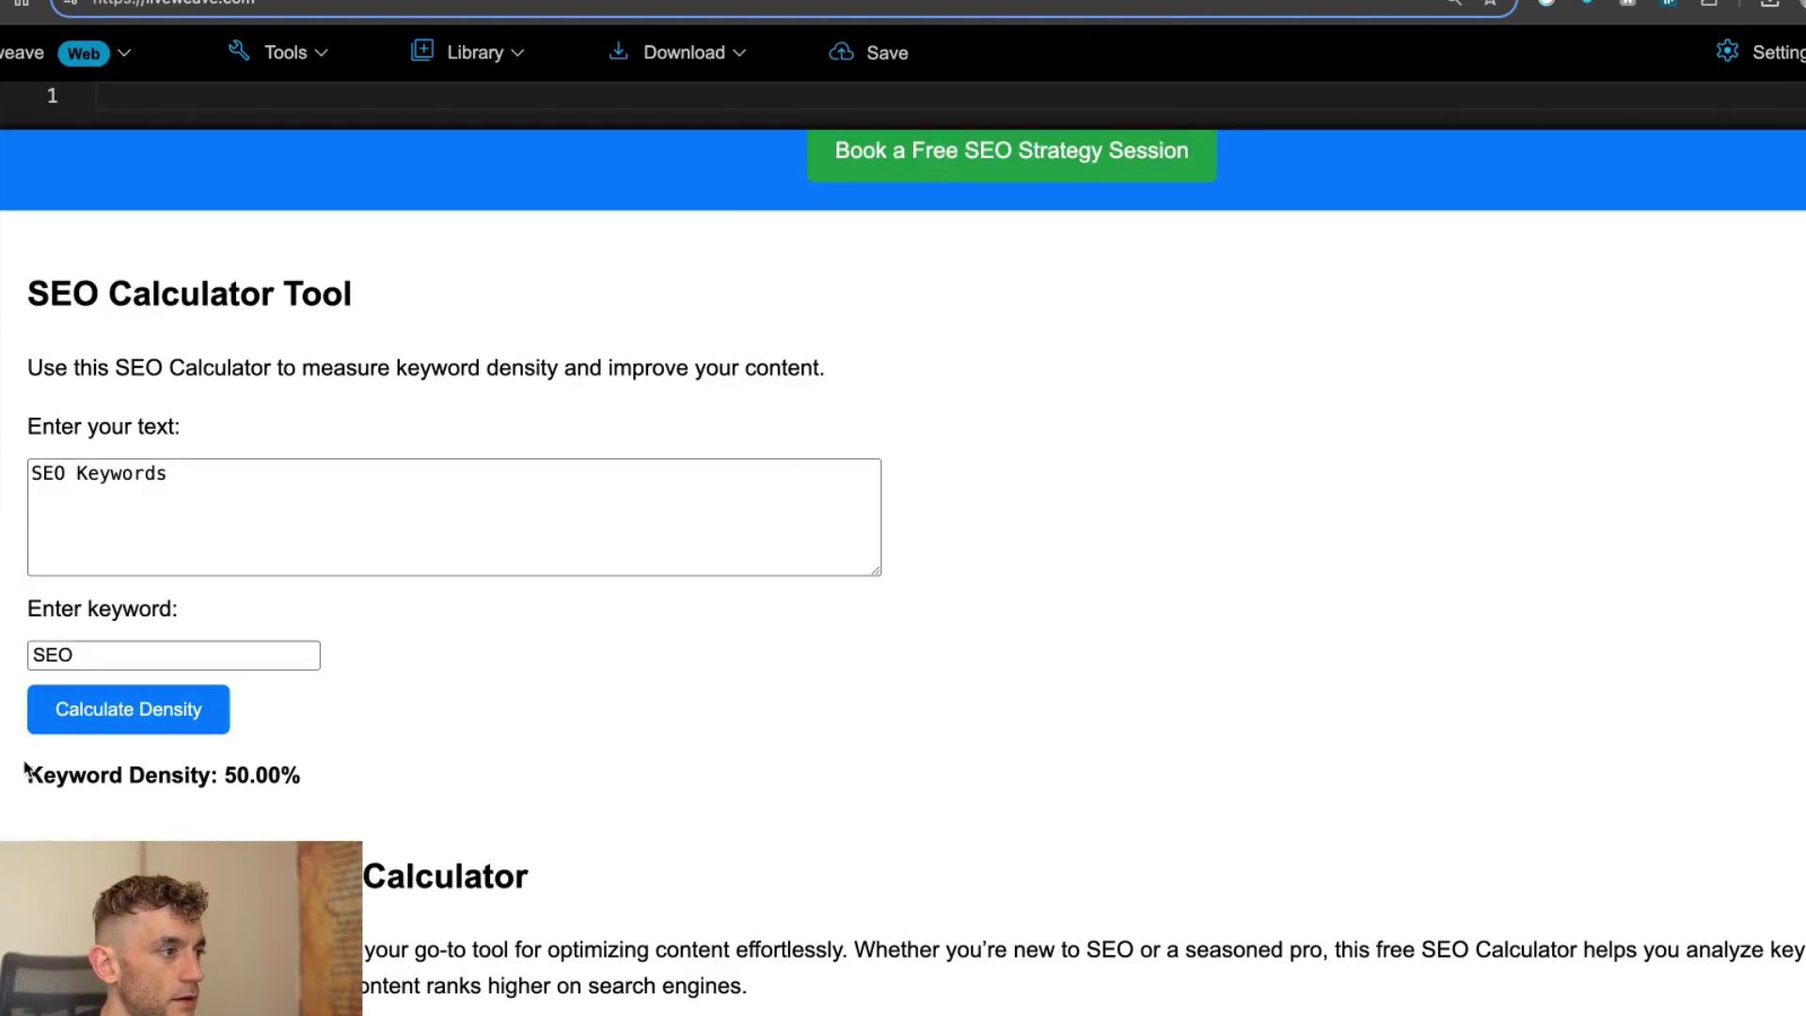
Highlight the calculator form and its Keyword Density: 50.00% result, then clear the highlight.
drag(25, 770, 492, 750)
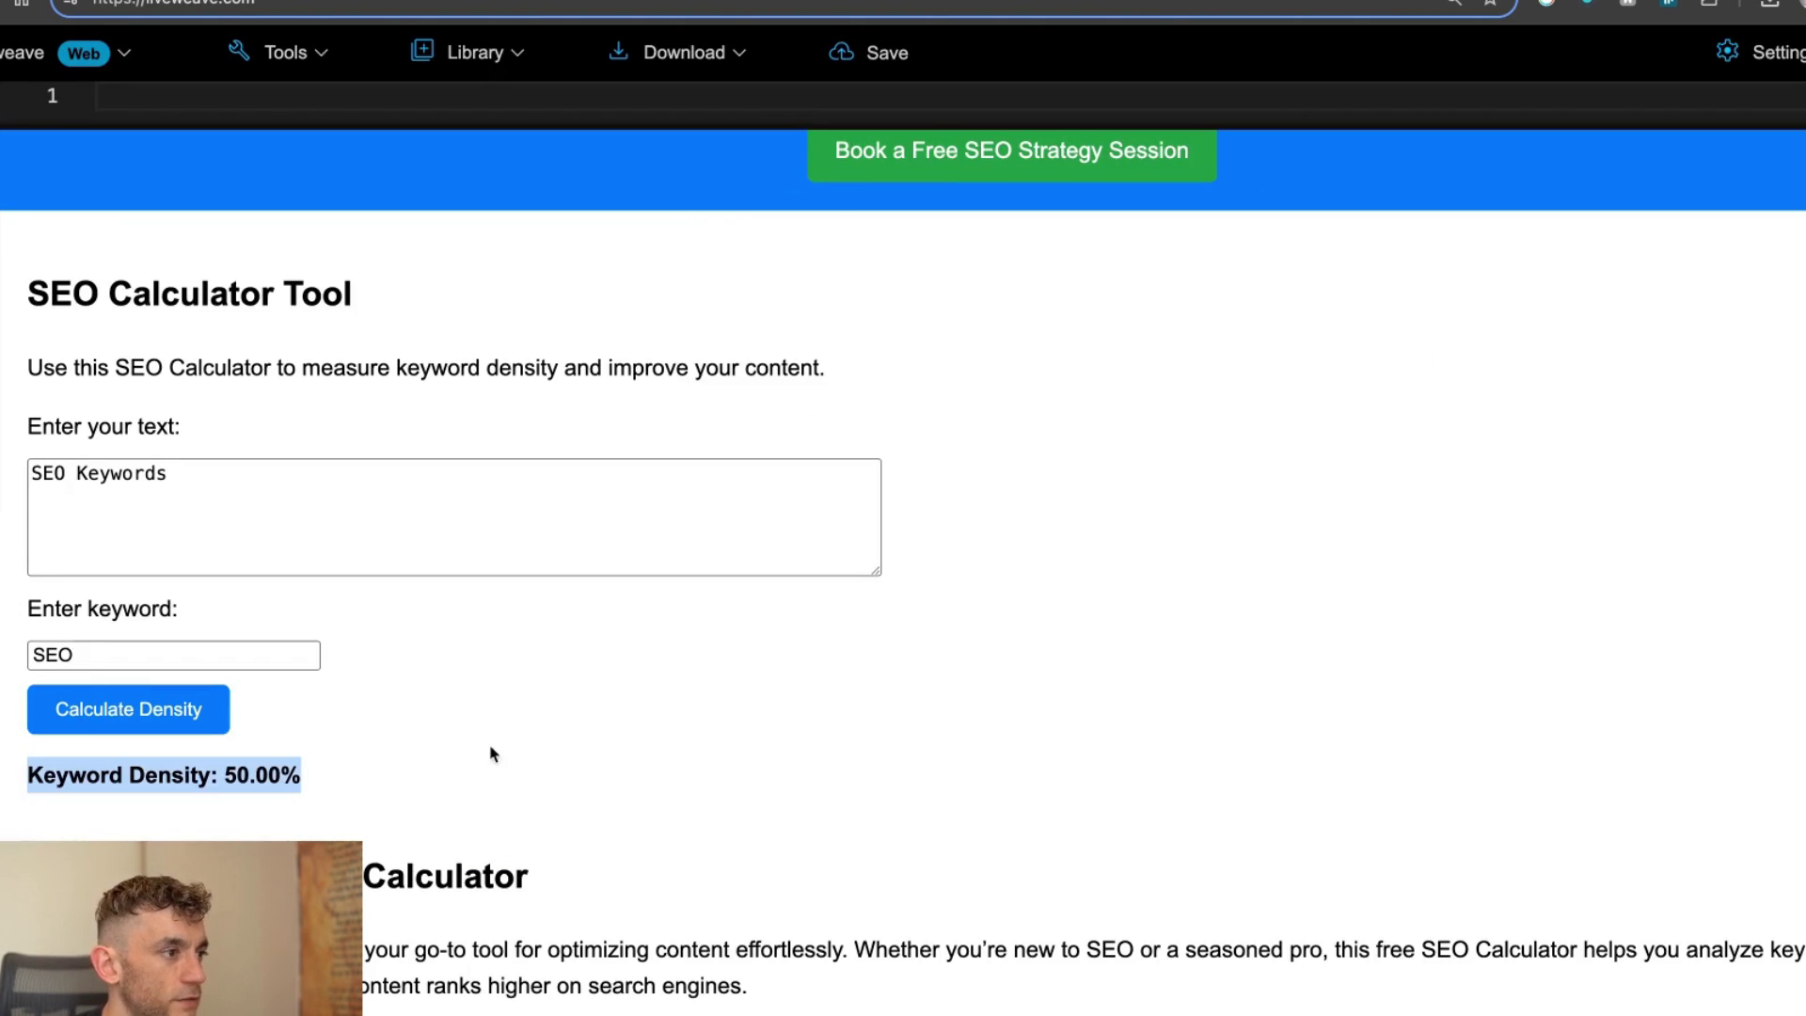
drag(27, 293, 544, 799)
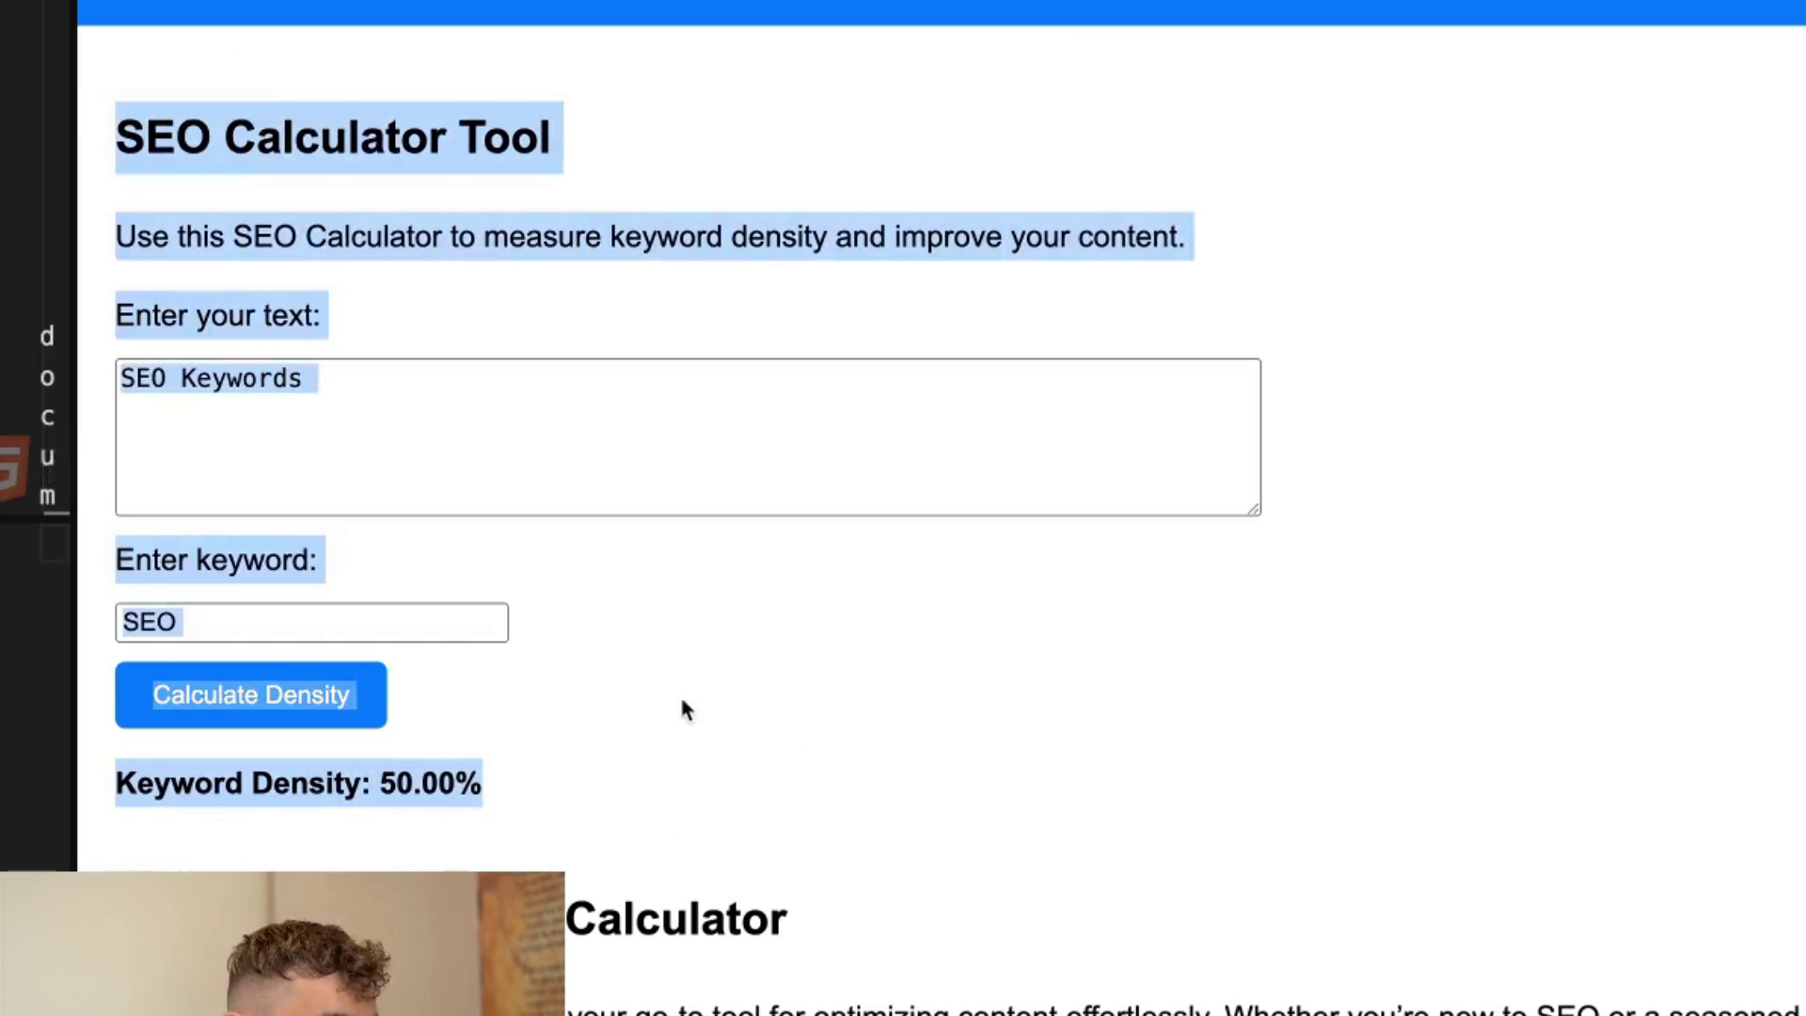
scroll(686, 709, down, 20)
scroll(955, 904, down, 1)
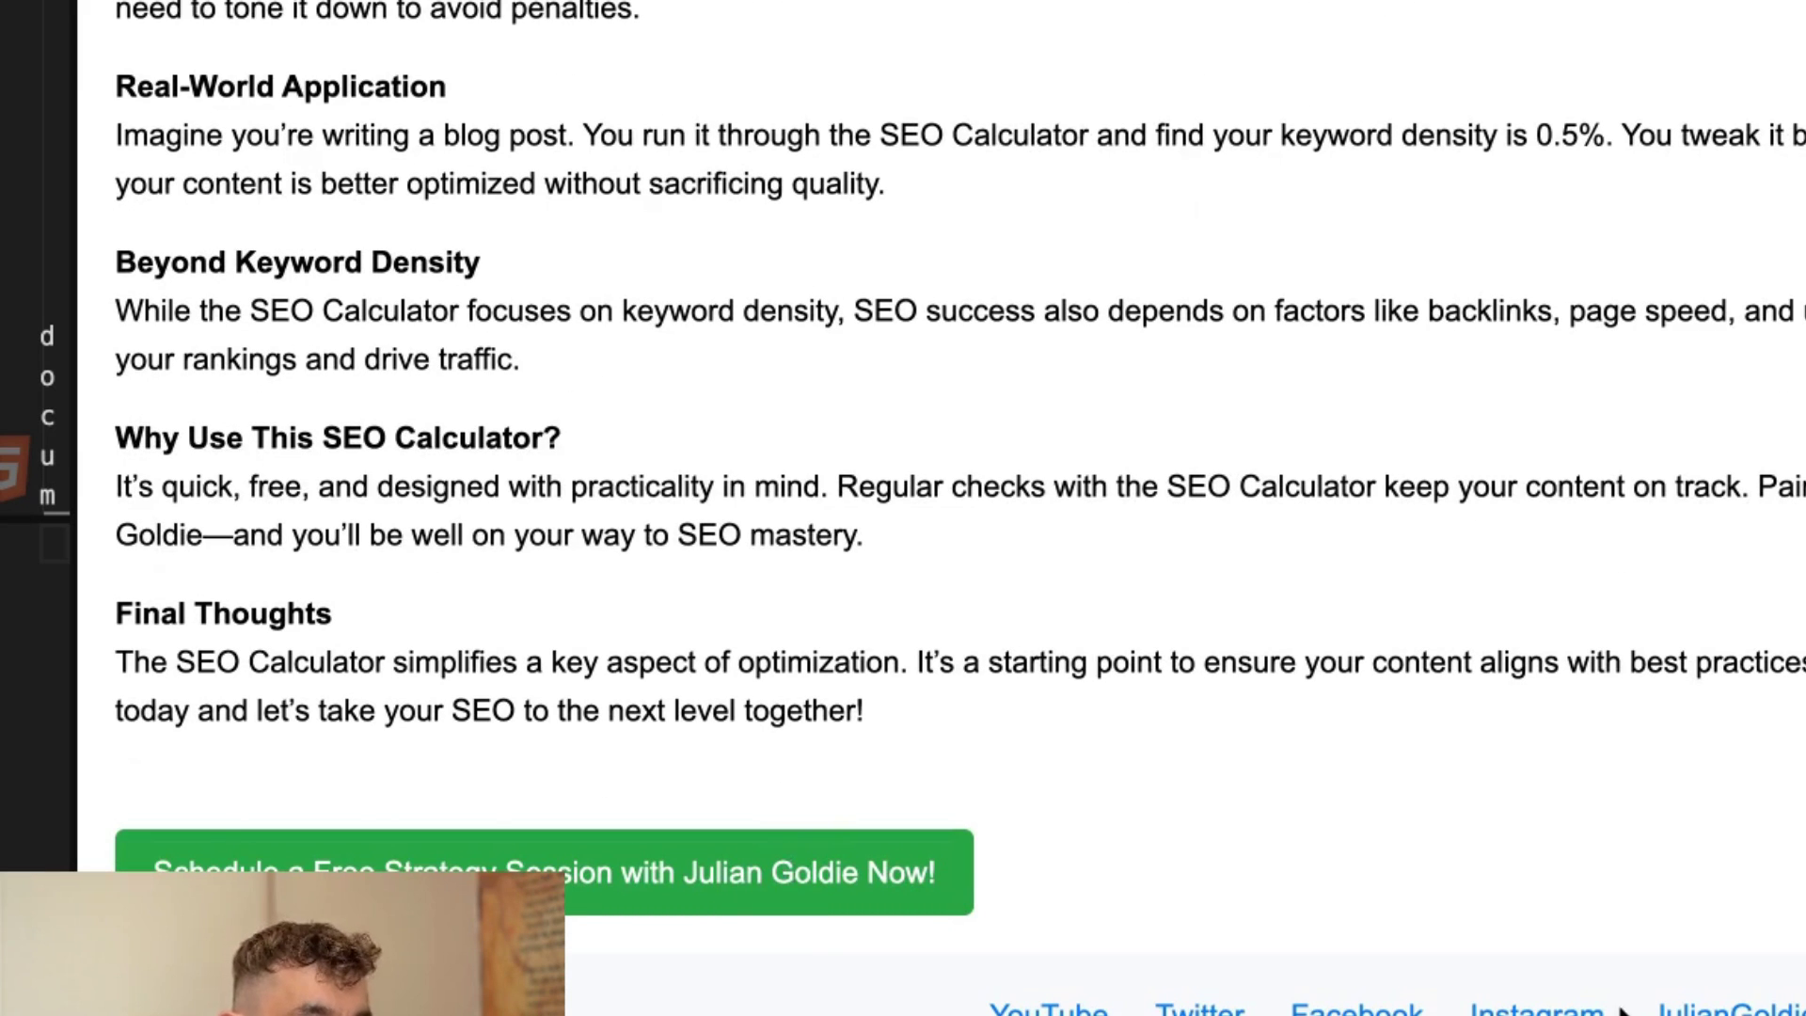
scroll(1431, 686, up, 20)
click(1425, 672)
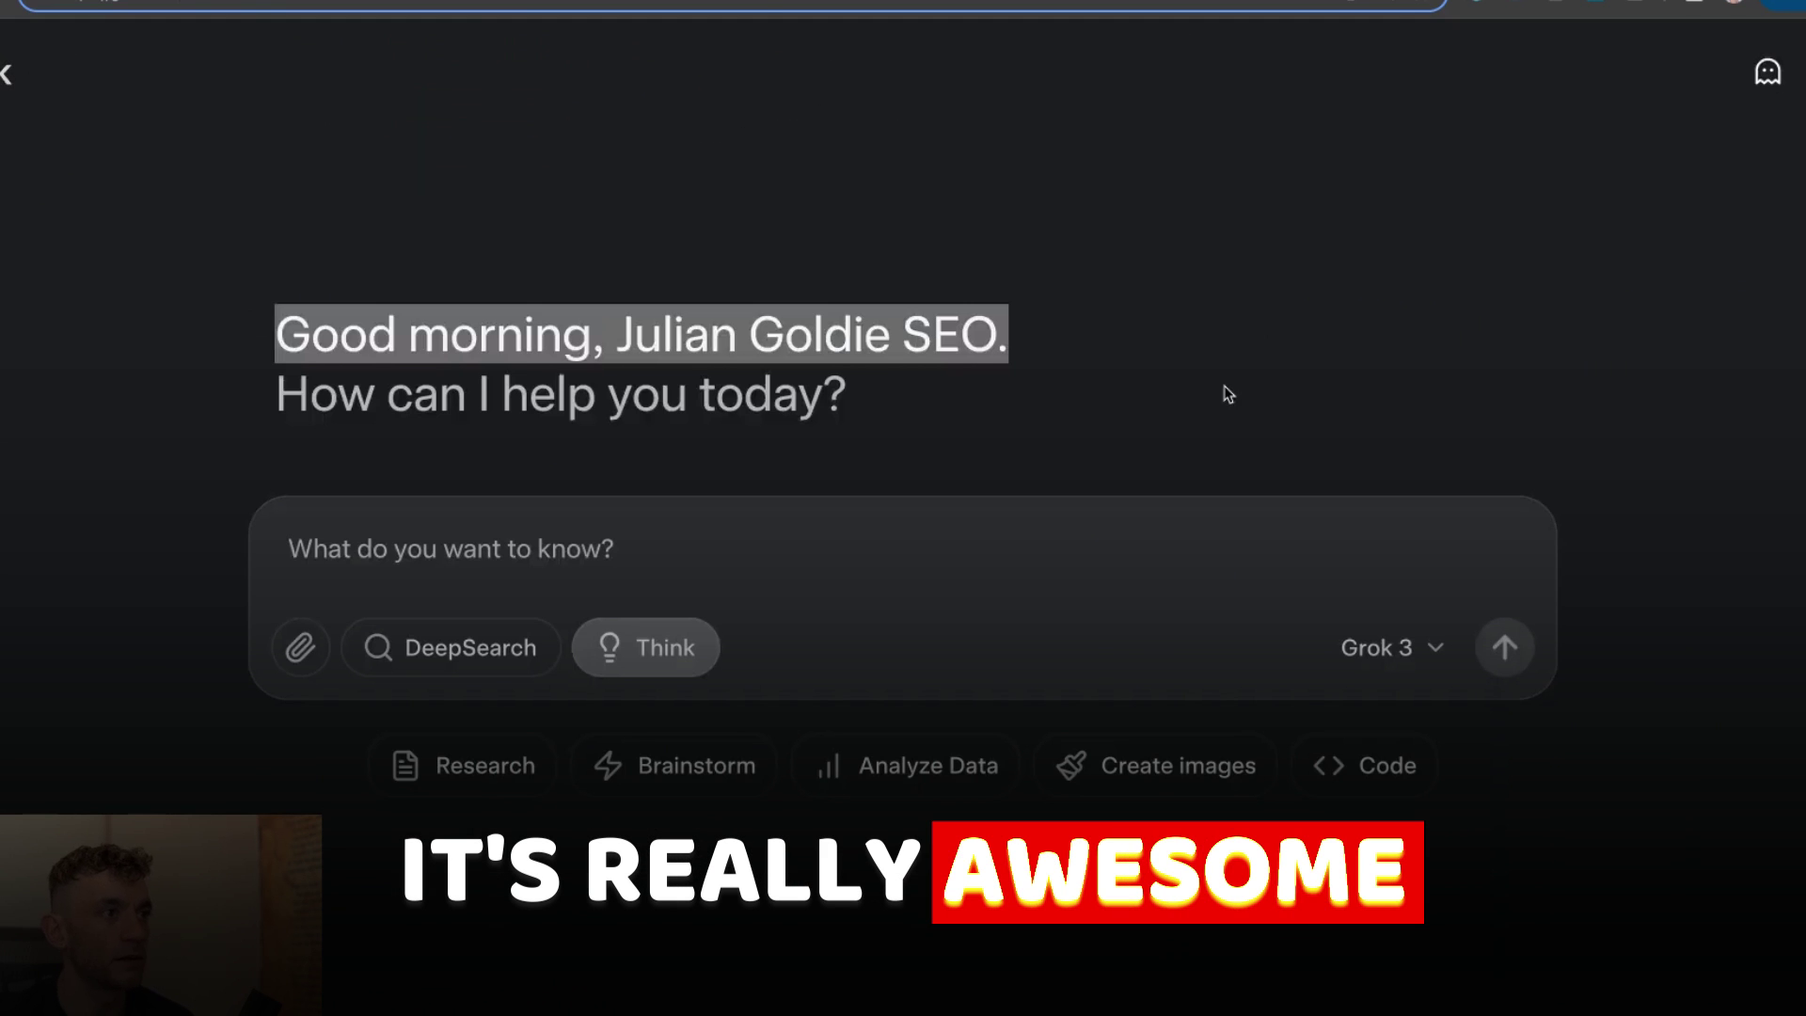
Clear the text highlight before leaving the Grok chat.
click(1228, 394)
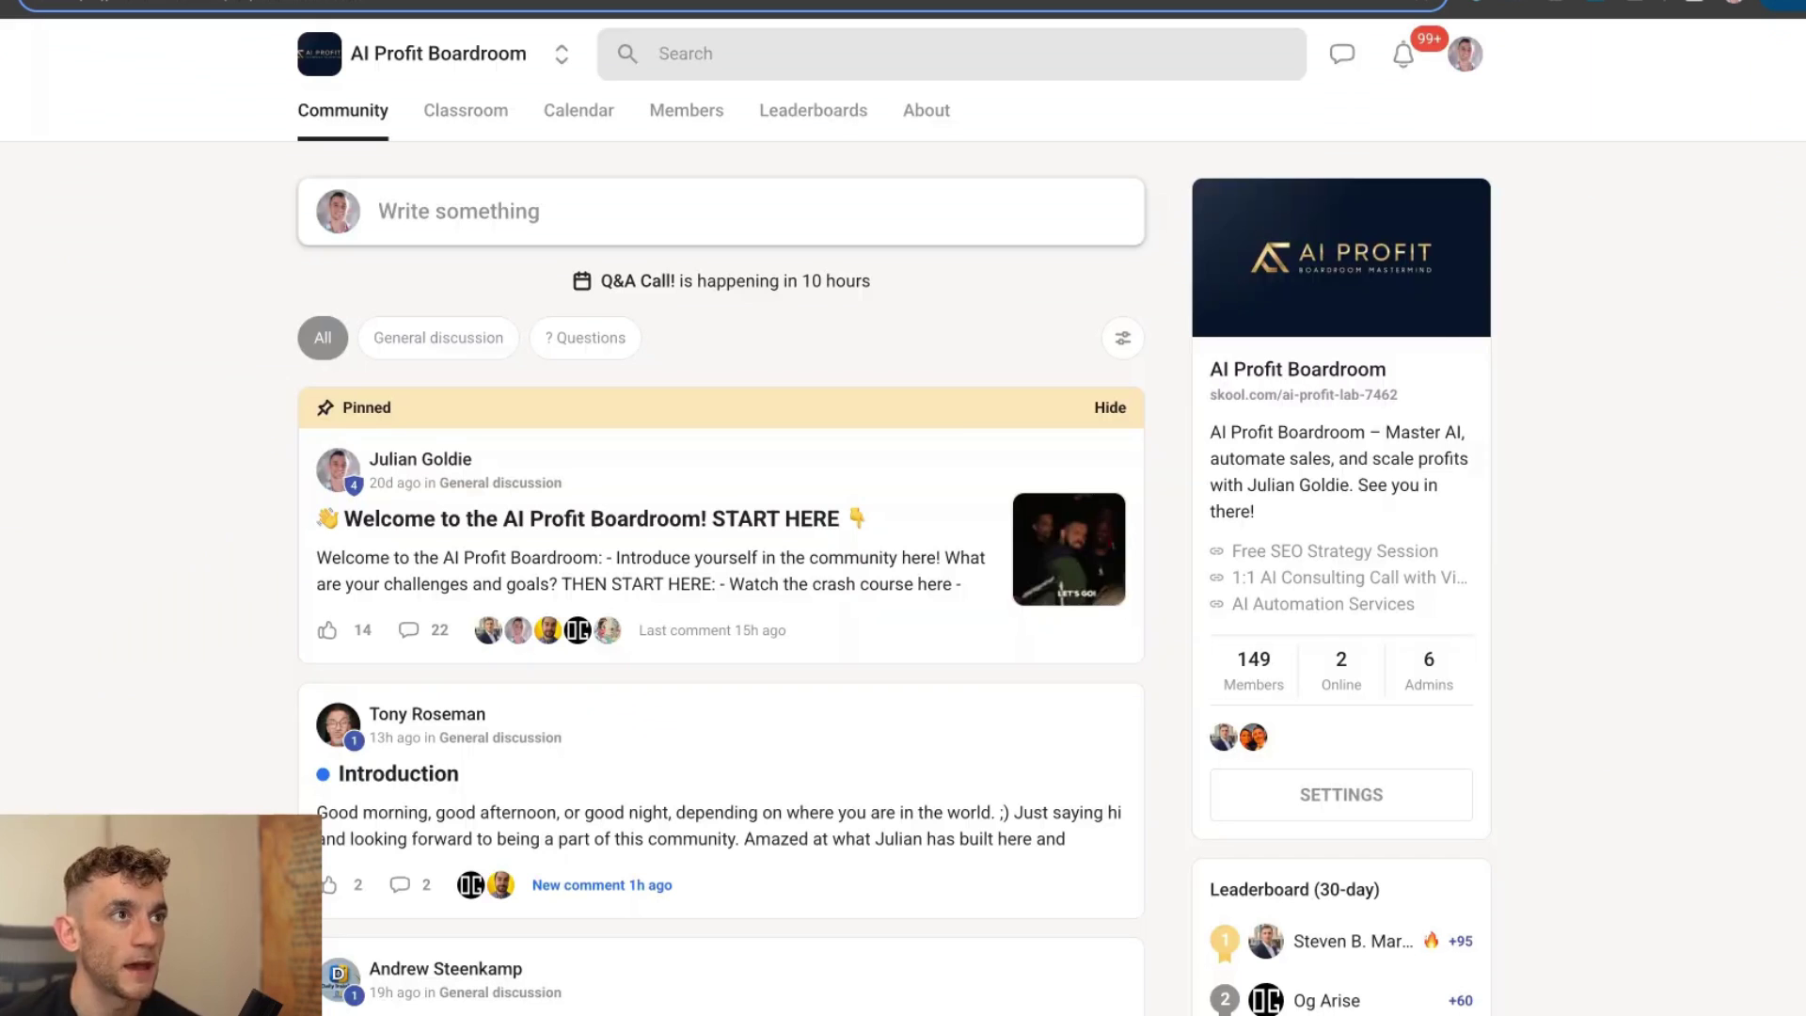
click(417, 134)
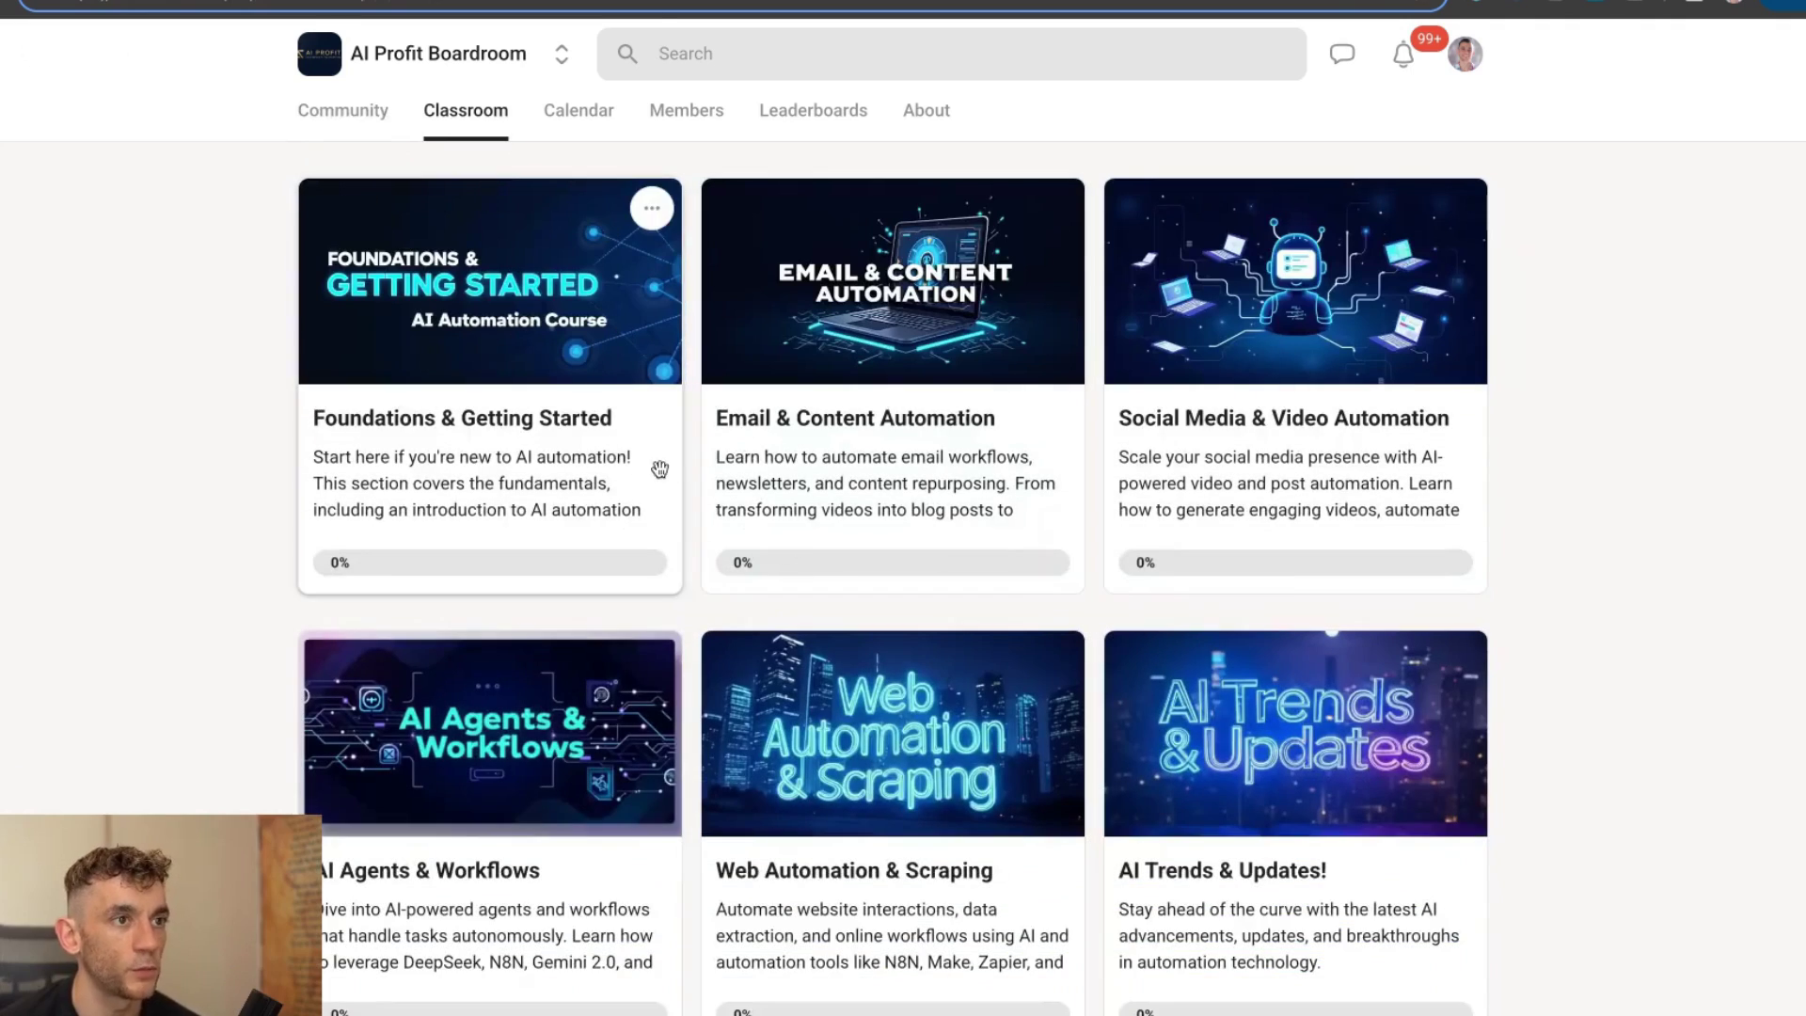
scroll(1762, 512, down, 2)
scroll(890, 508, down, 15)
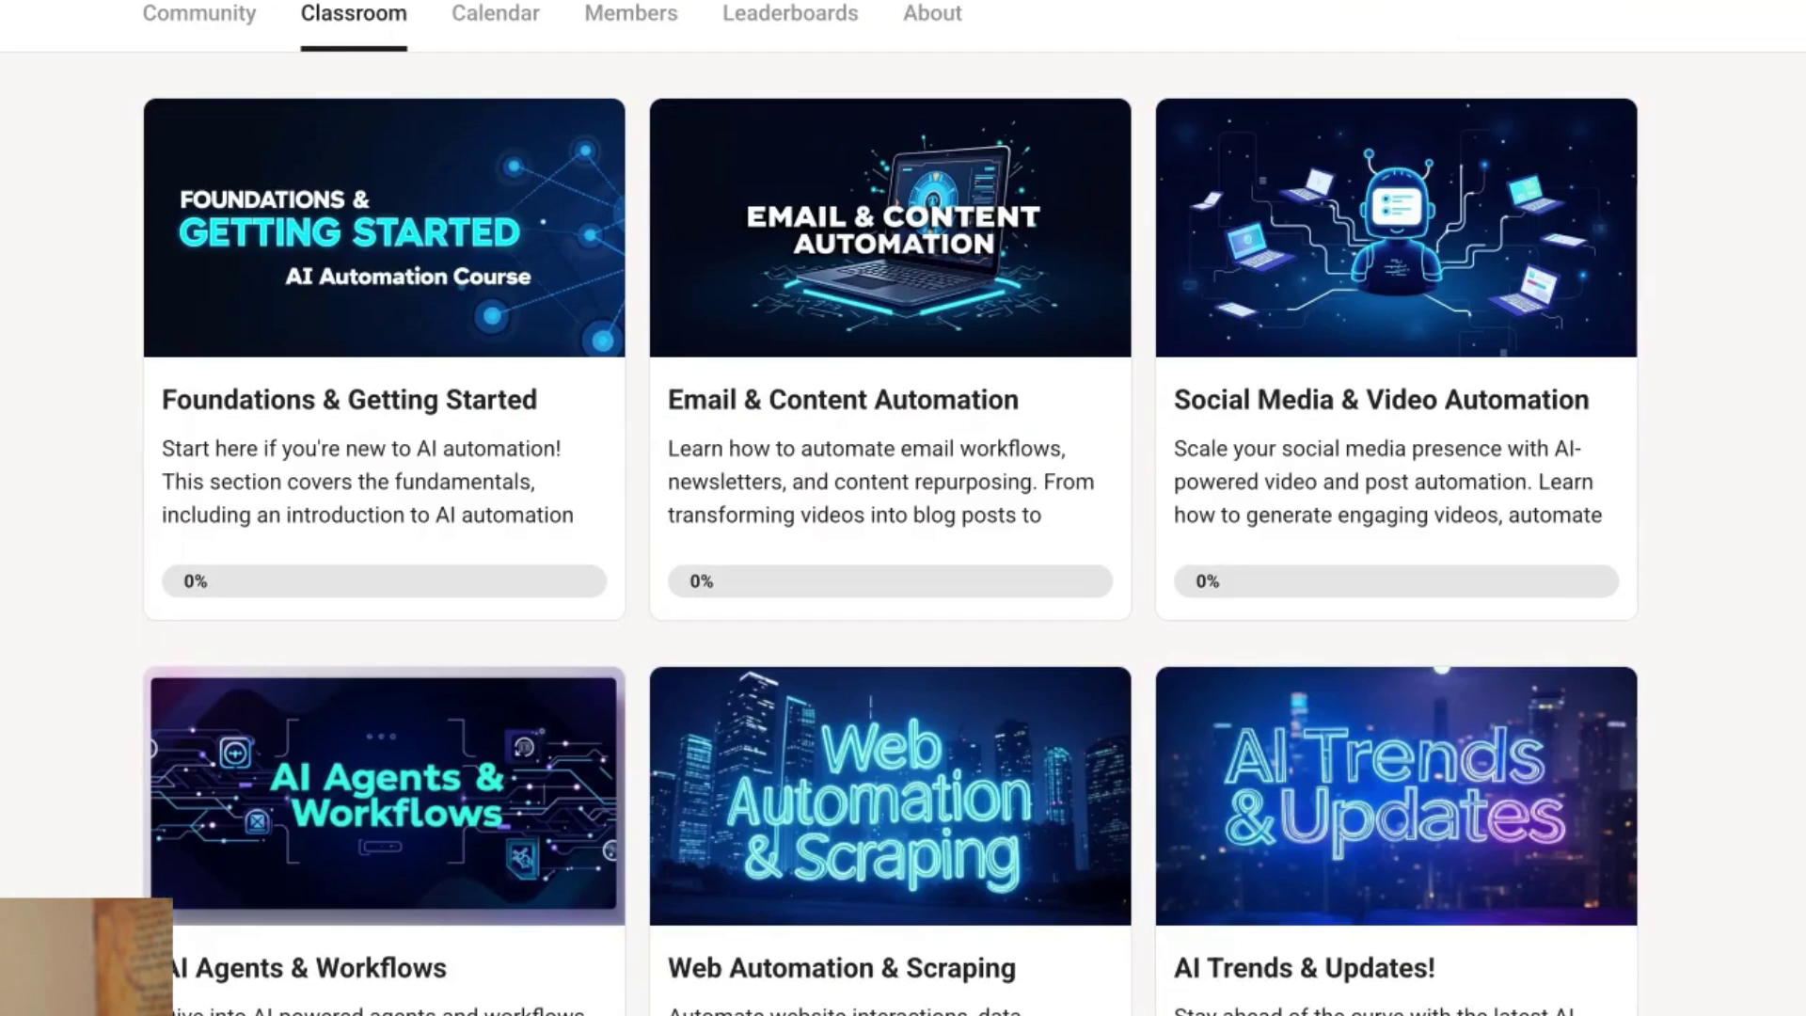
click(216, 30)
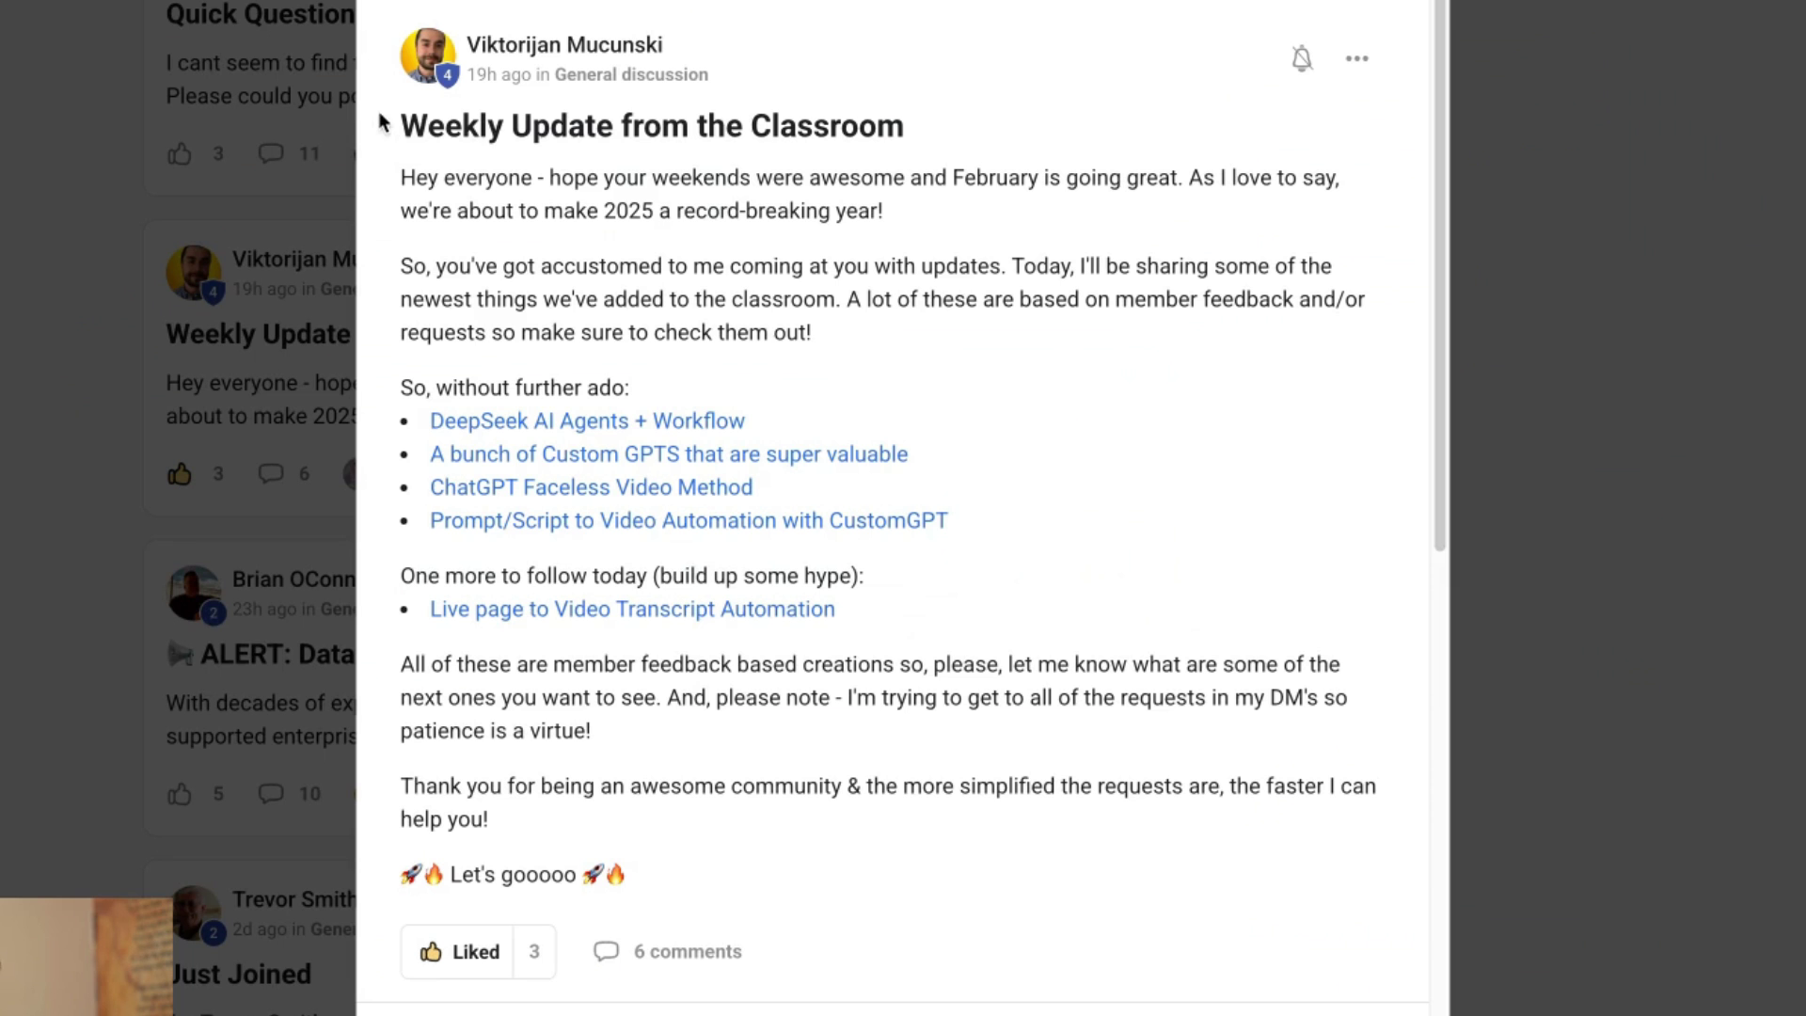
drag(399, 125, 1116, 328)
click(627, 309)
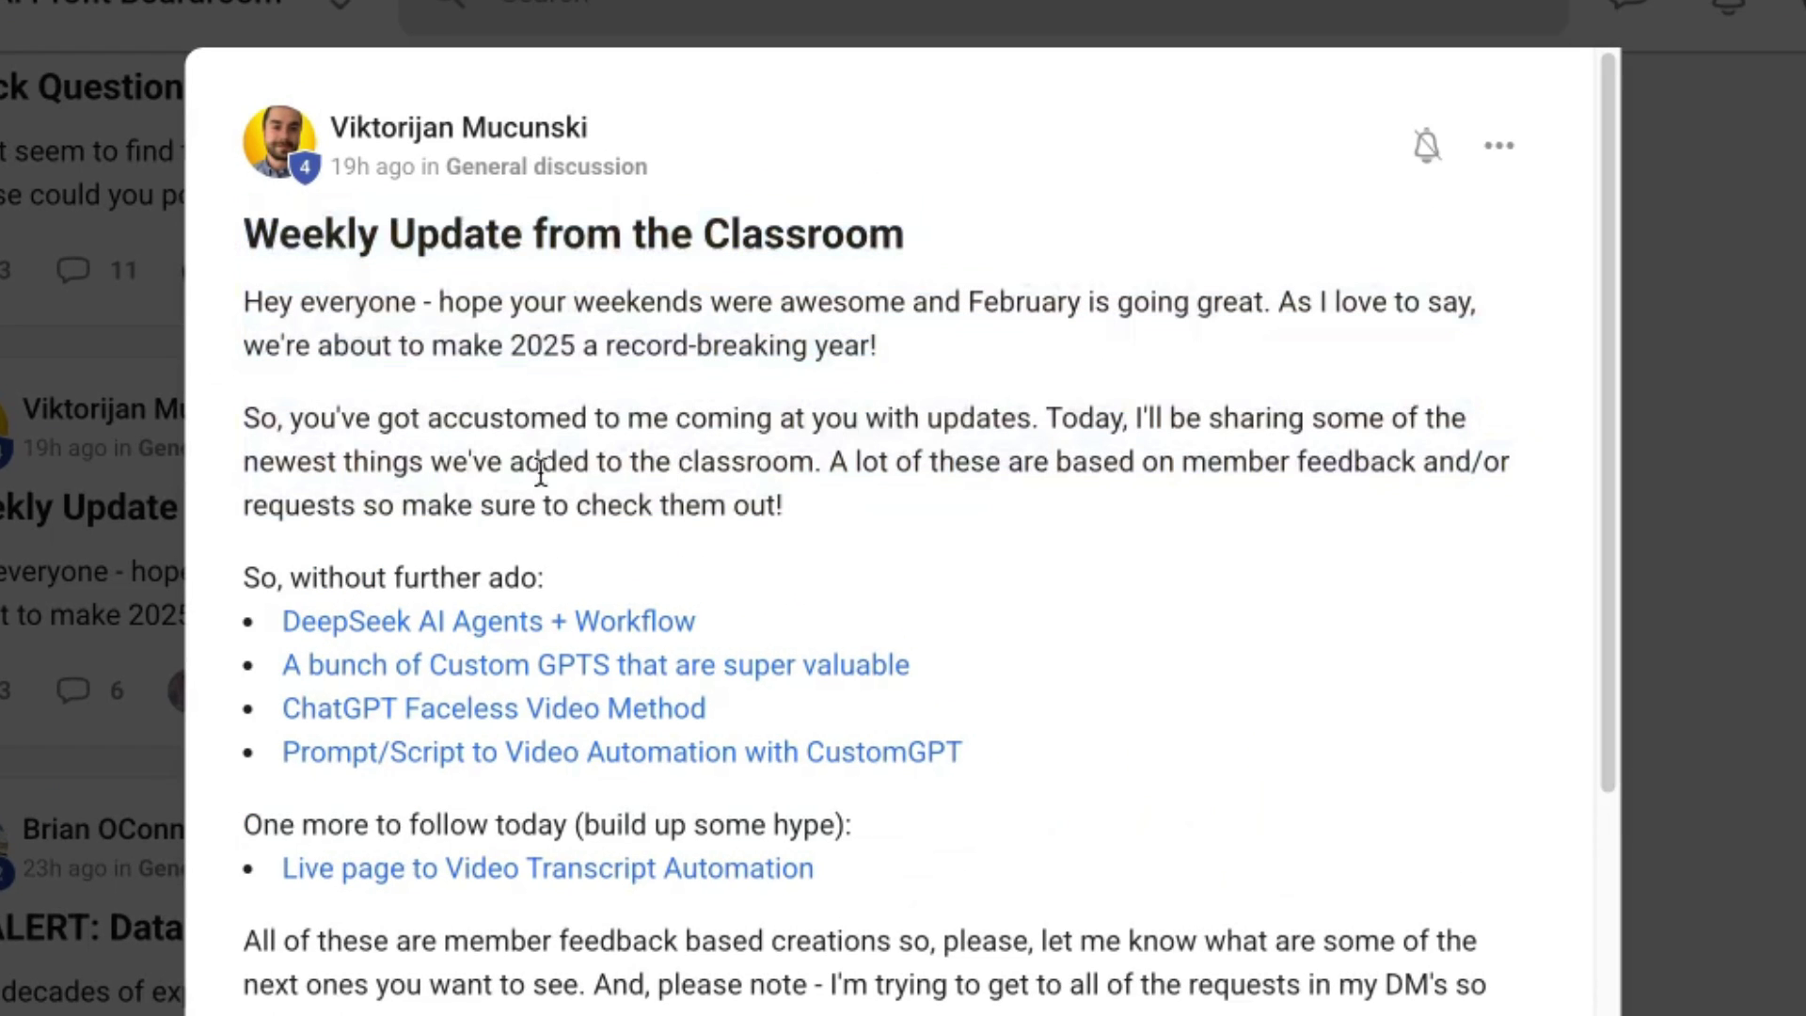
triple_click(784, 607)
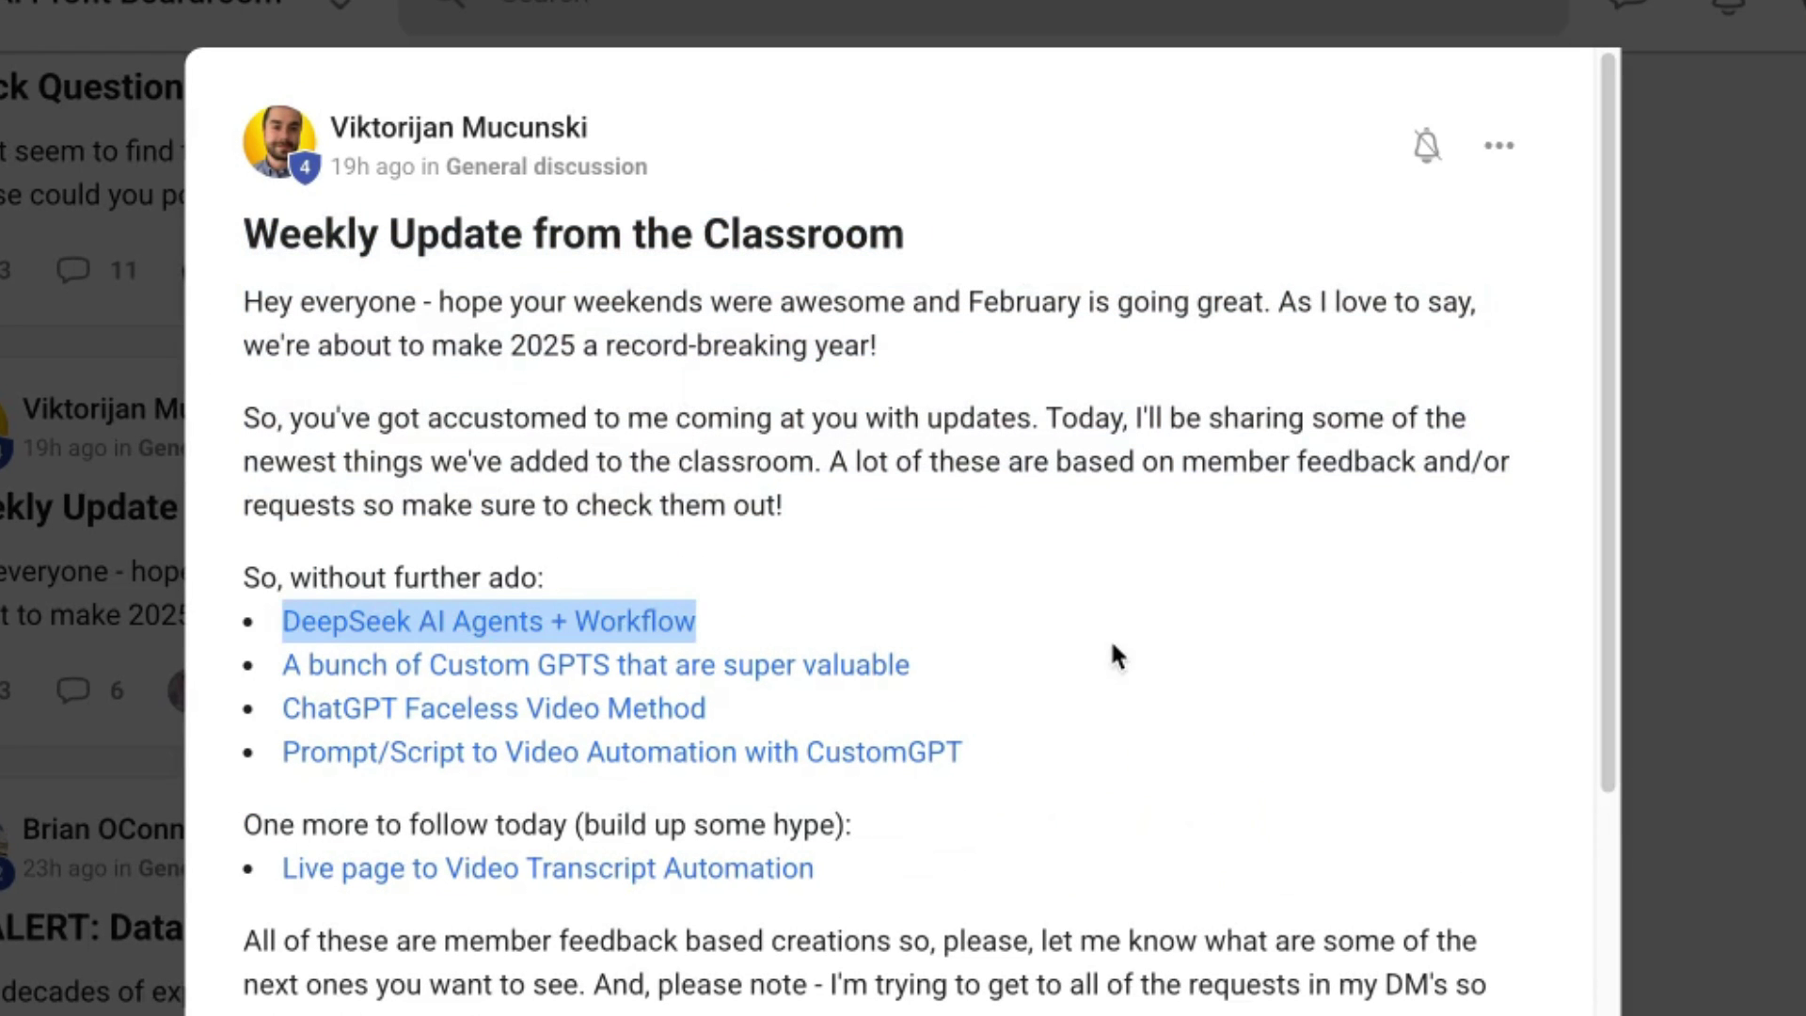
triple_click(1099, 664)
triple_click(1099, 715)
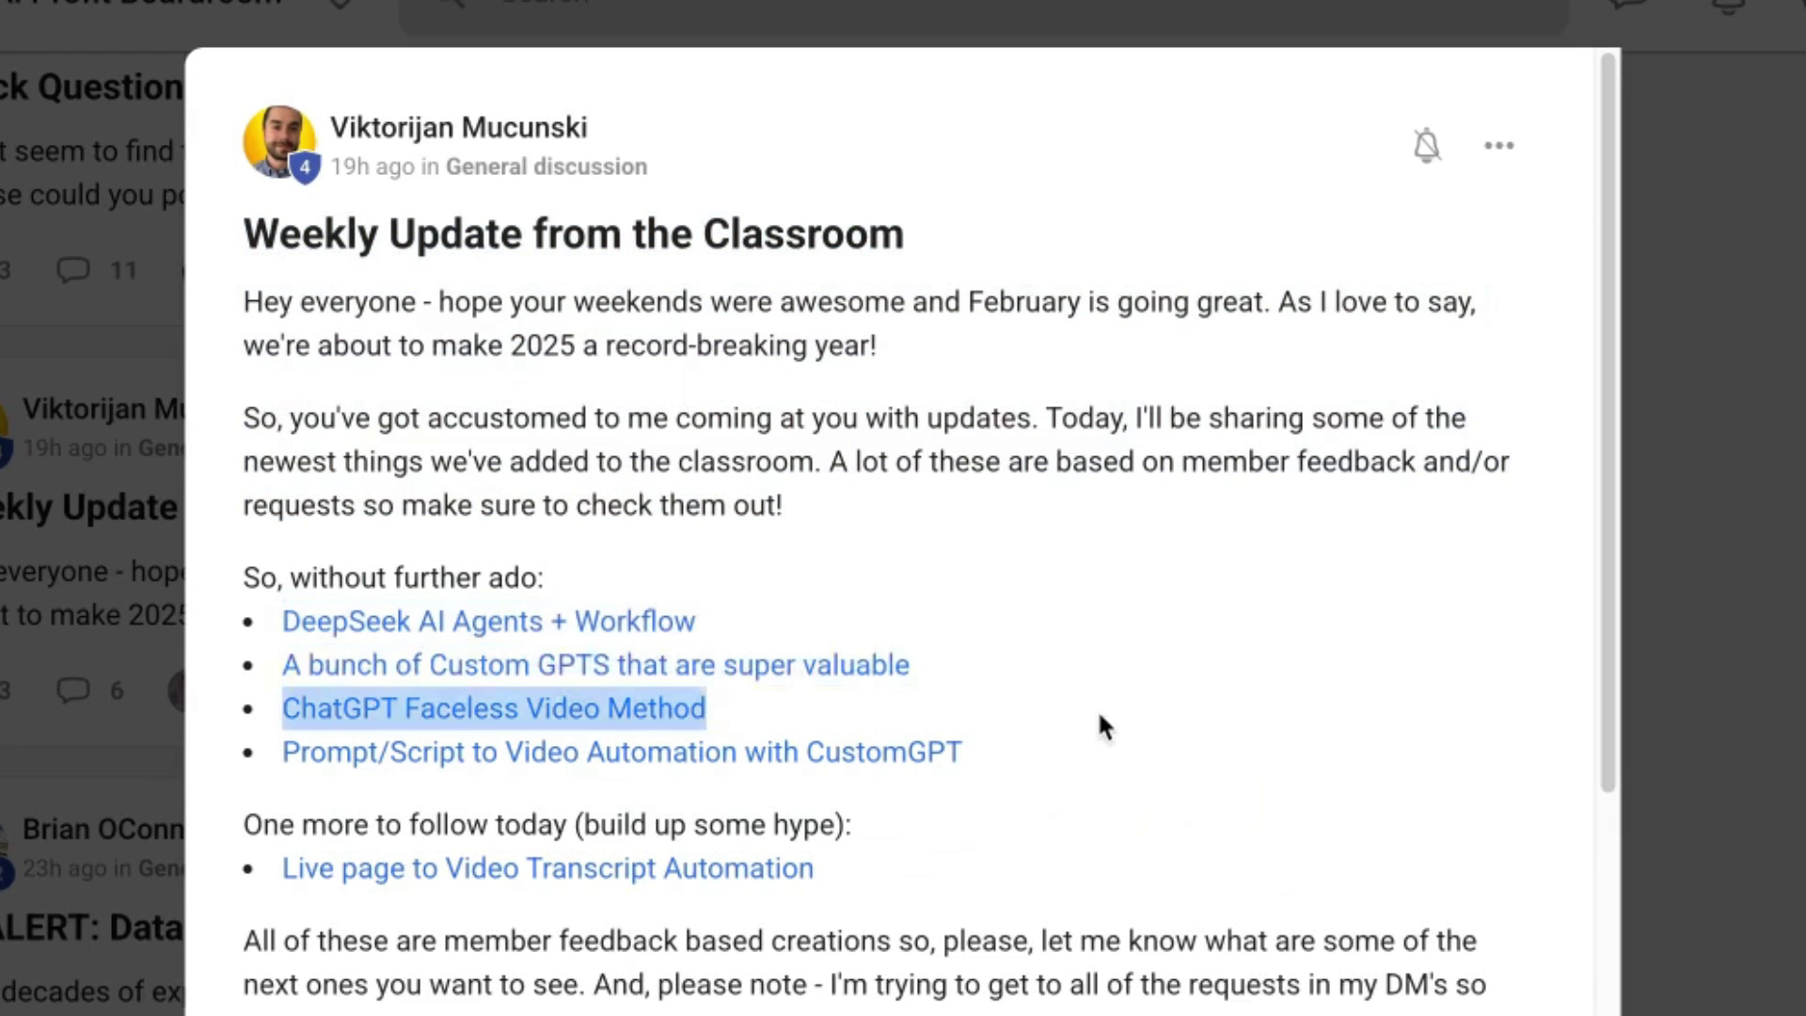
triple_click(1203, 779)
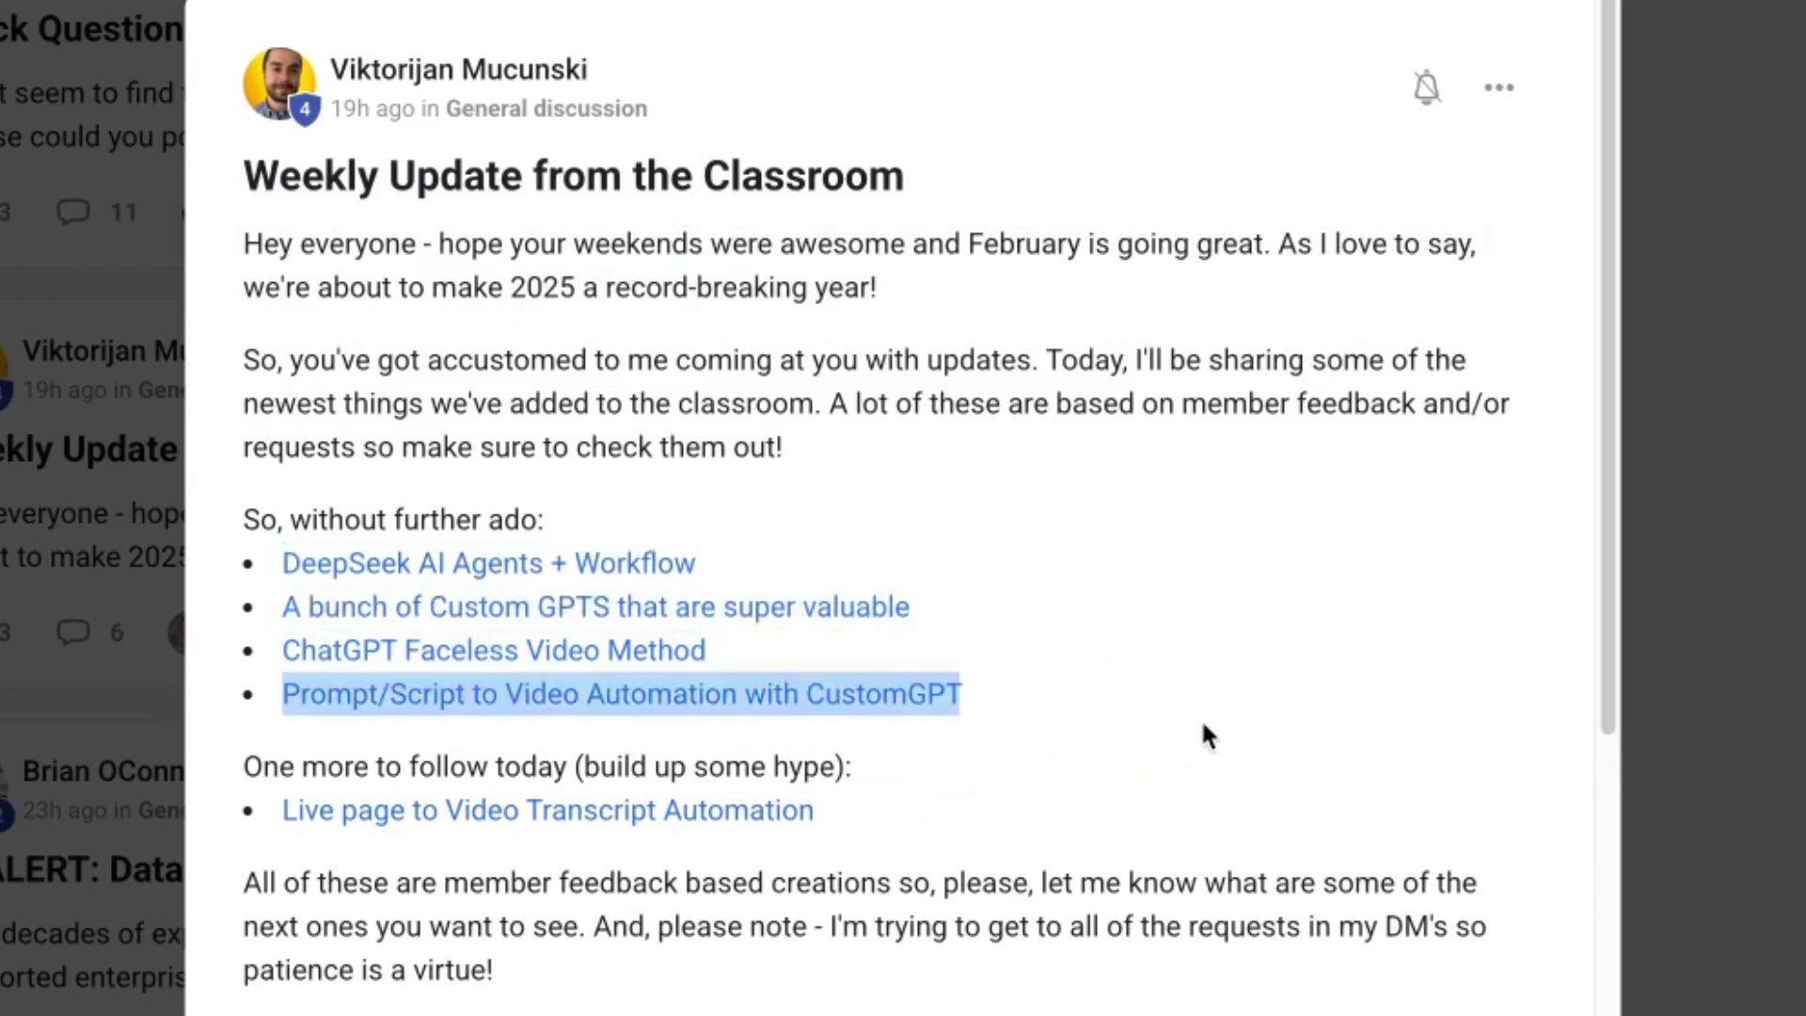
click(1219, 815)
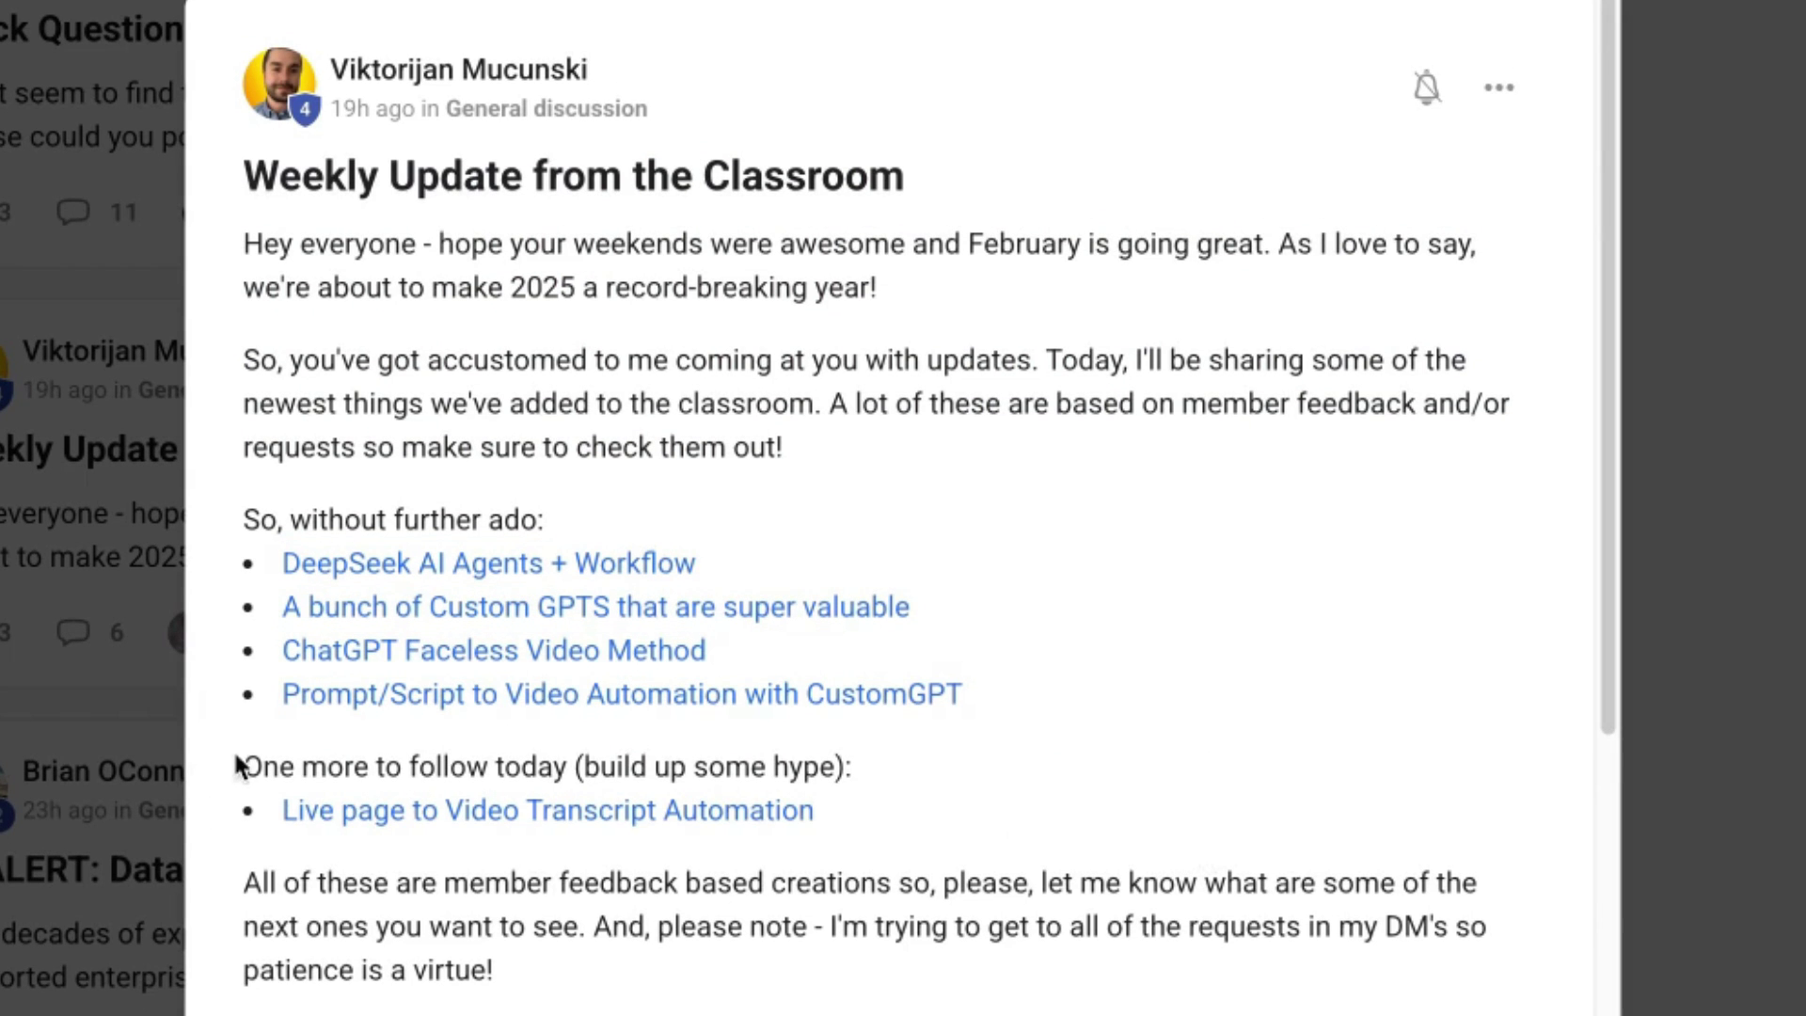
drag(238, 765, 846, 764)
click(1092, 792)
scroll(1089, 879, down, 7)
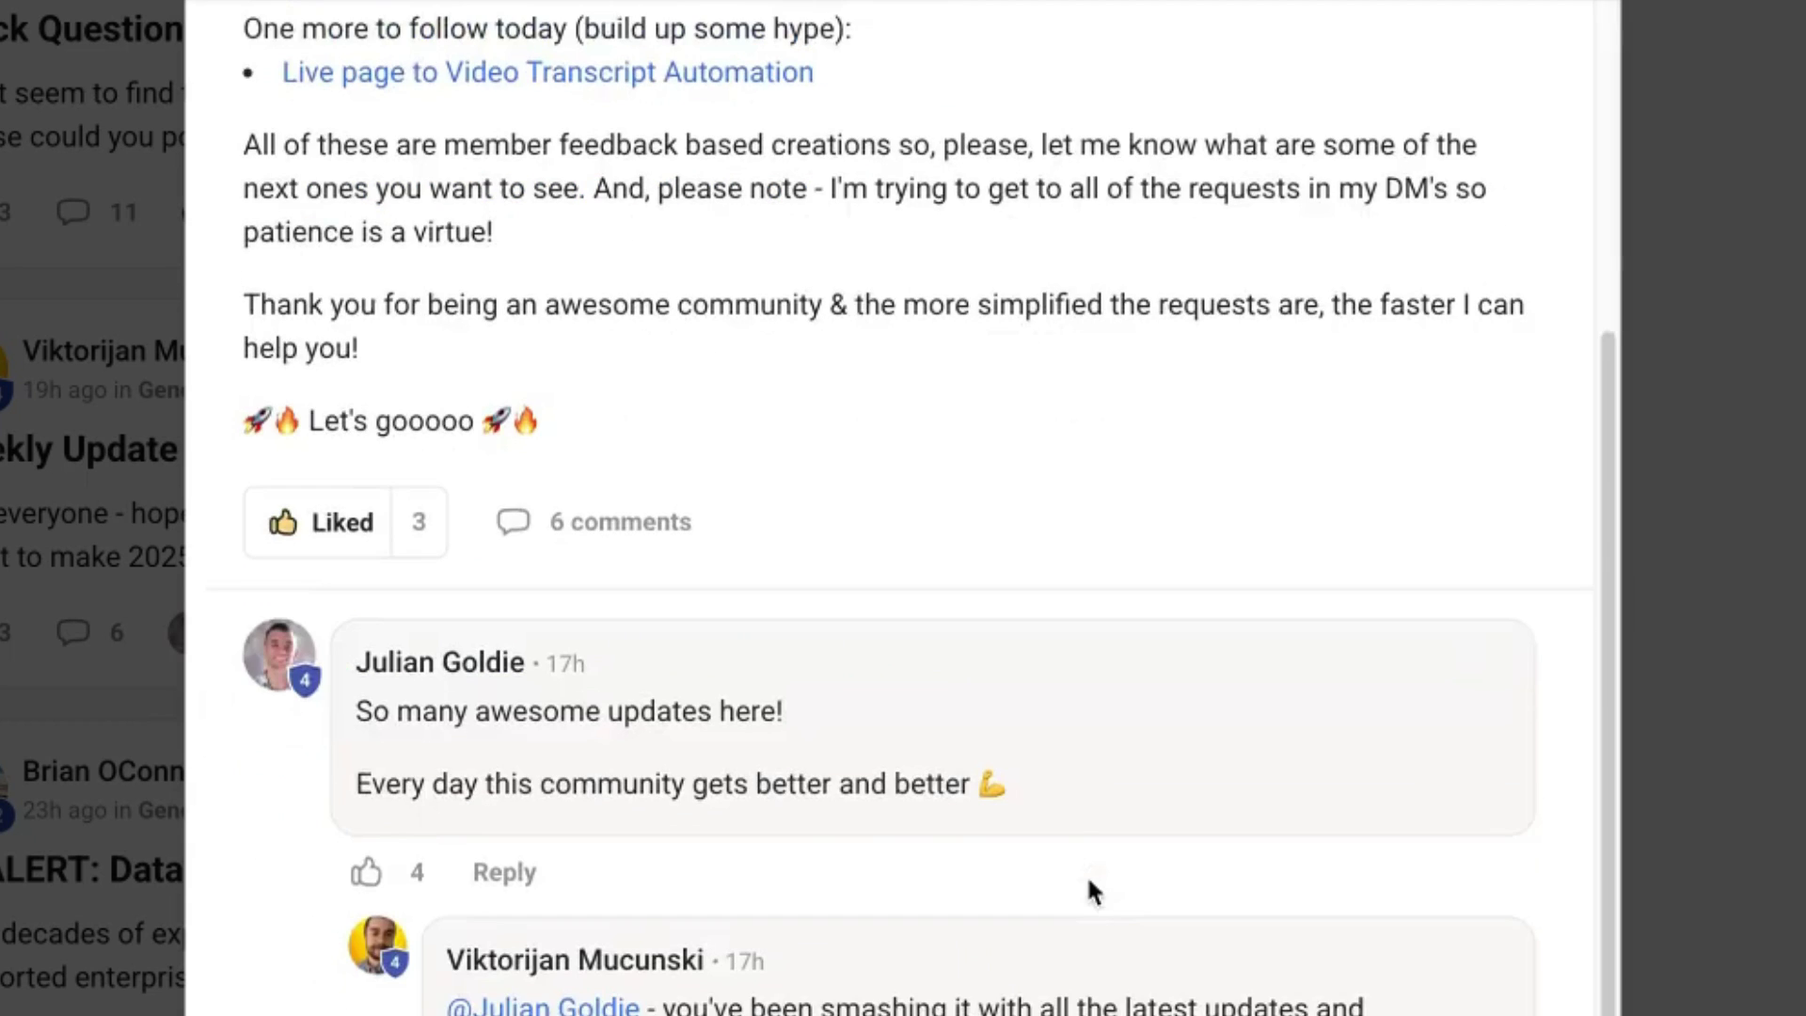
scroll(1090, 861, up, 7)
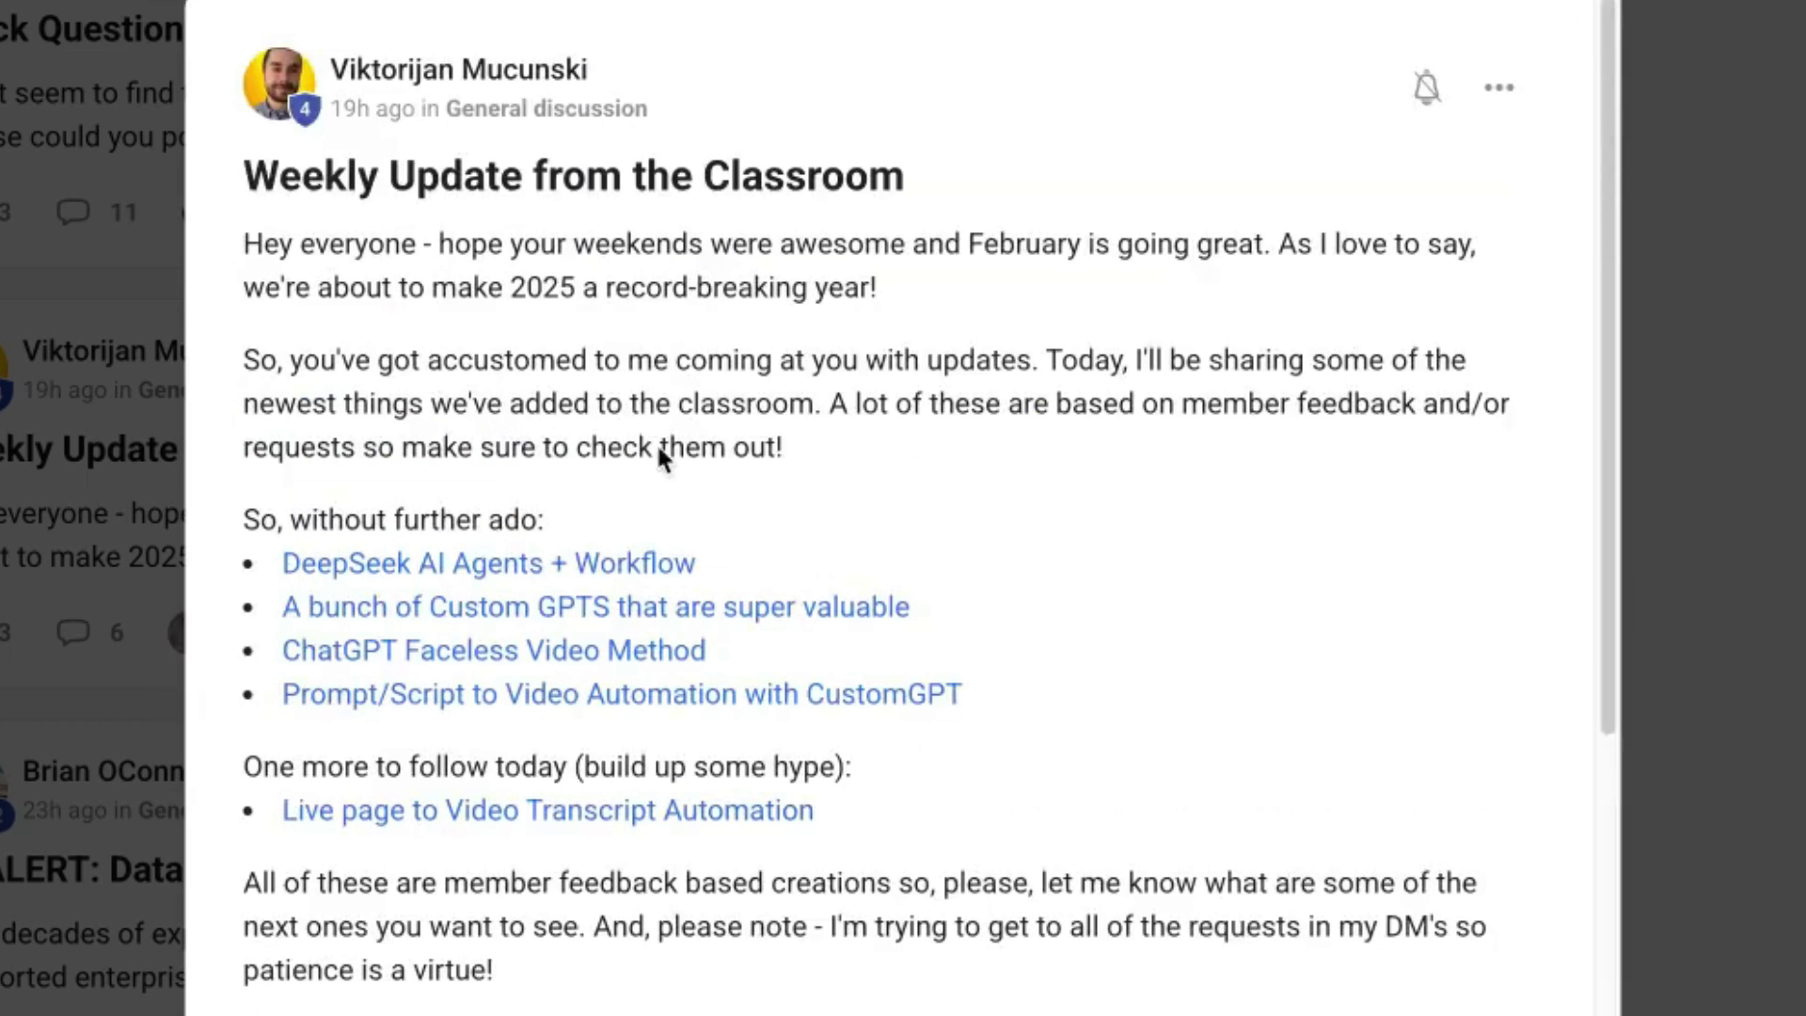
drag(223, 177, 908, 181)
click(1665, 634)
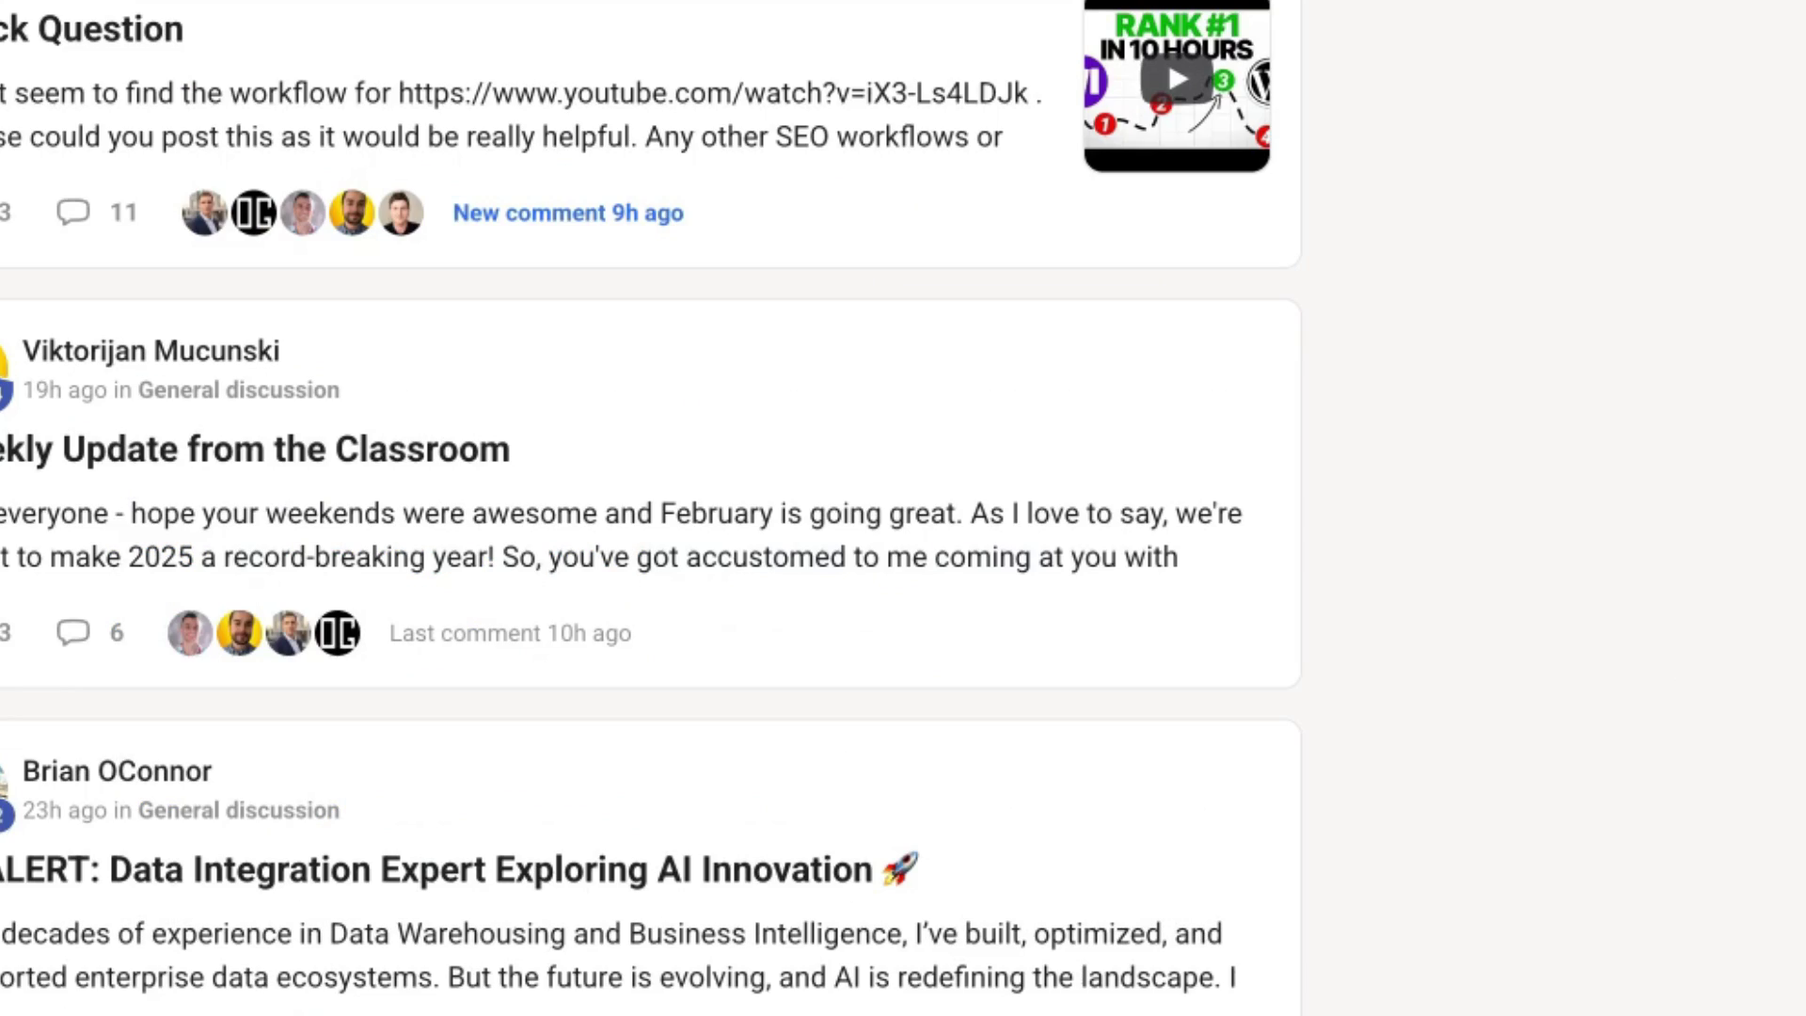
View the February 2025 community calendar, then the Classroom course list.
scroll(1271, 636, up, 10)
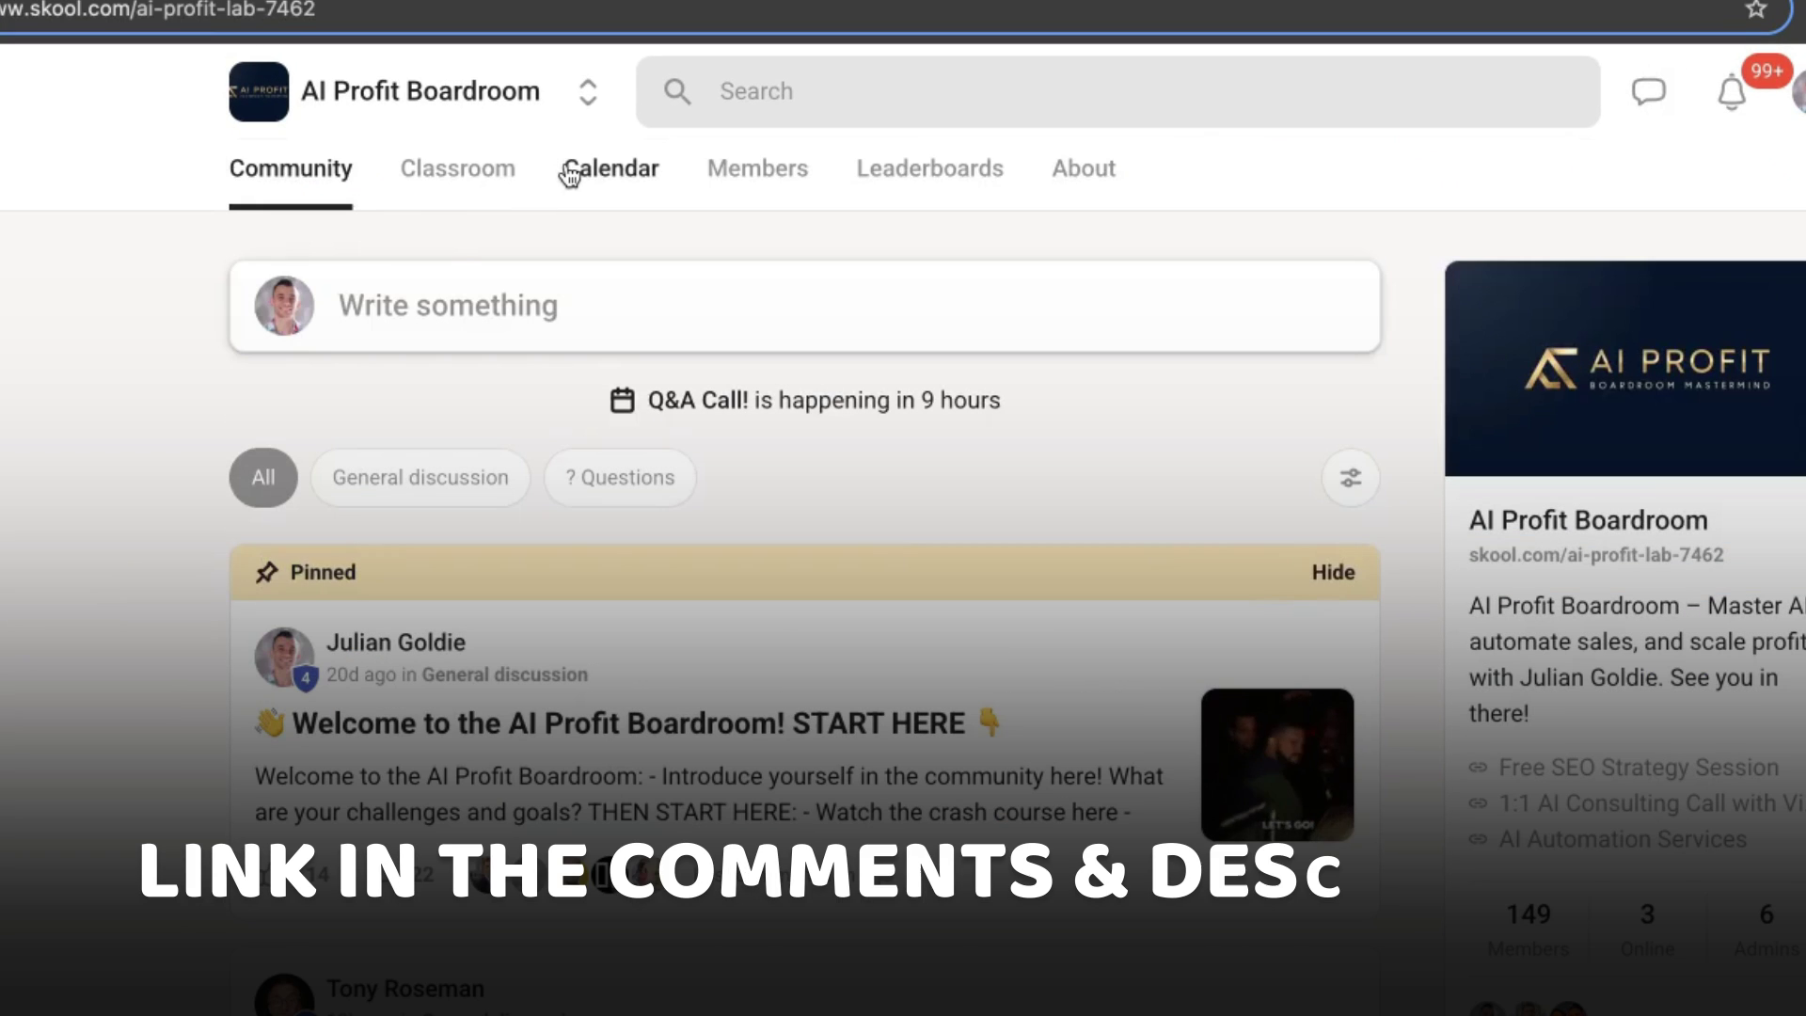
click(569, 174)
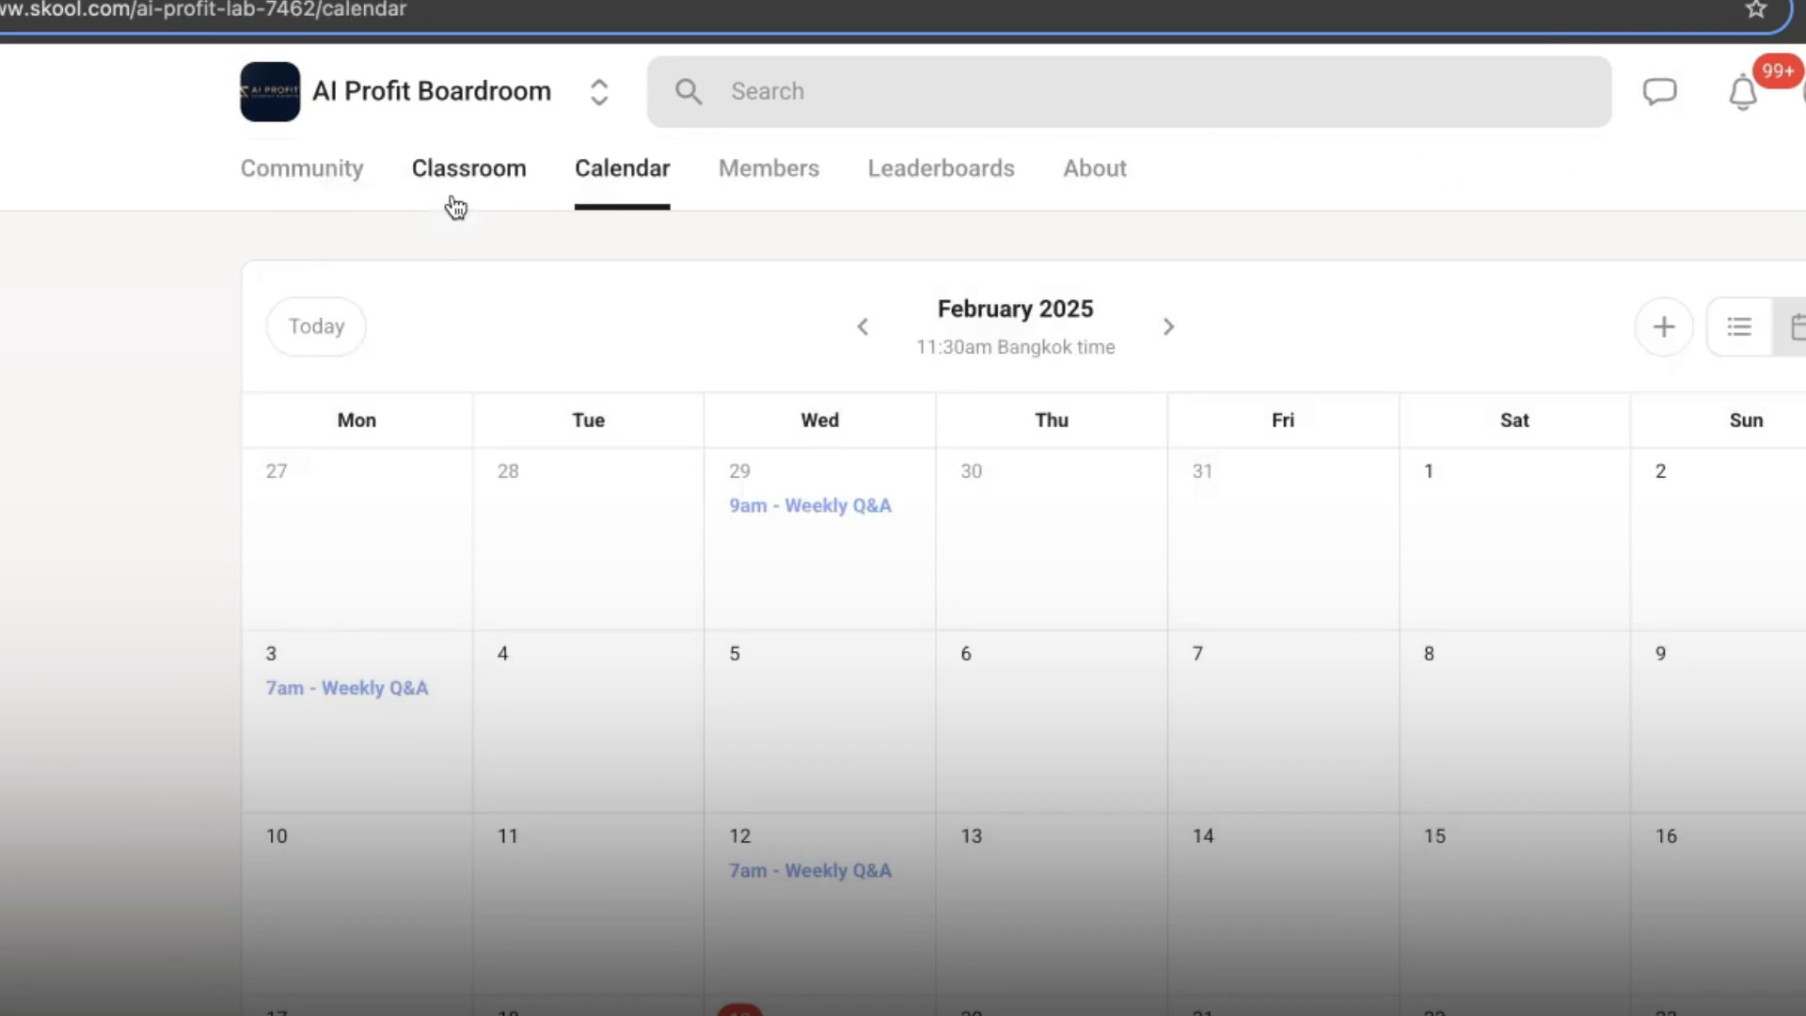
click(456, 207)
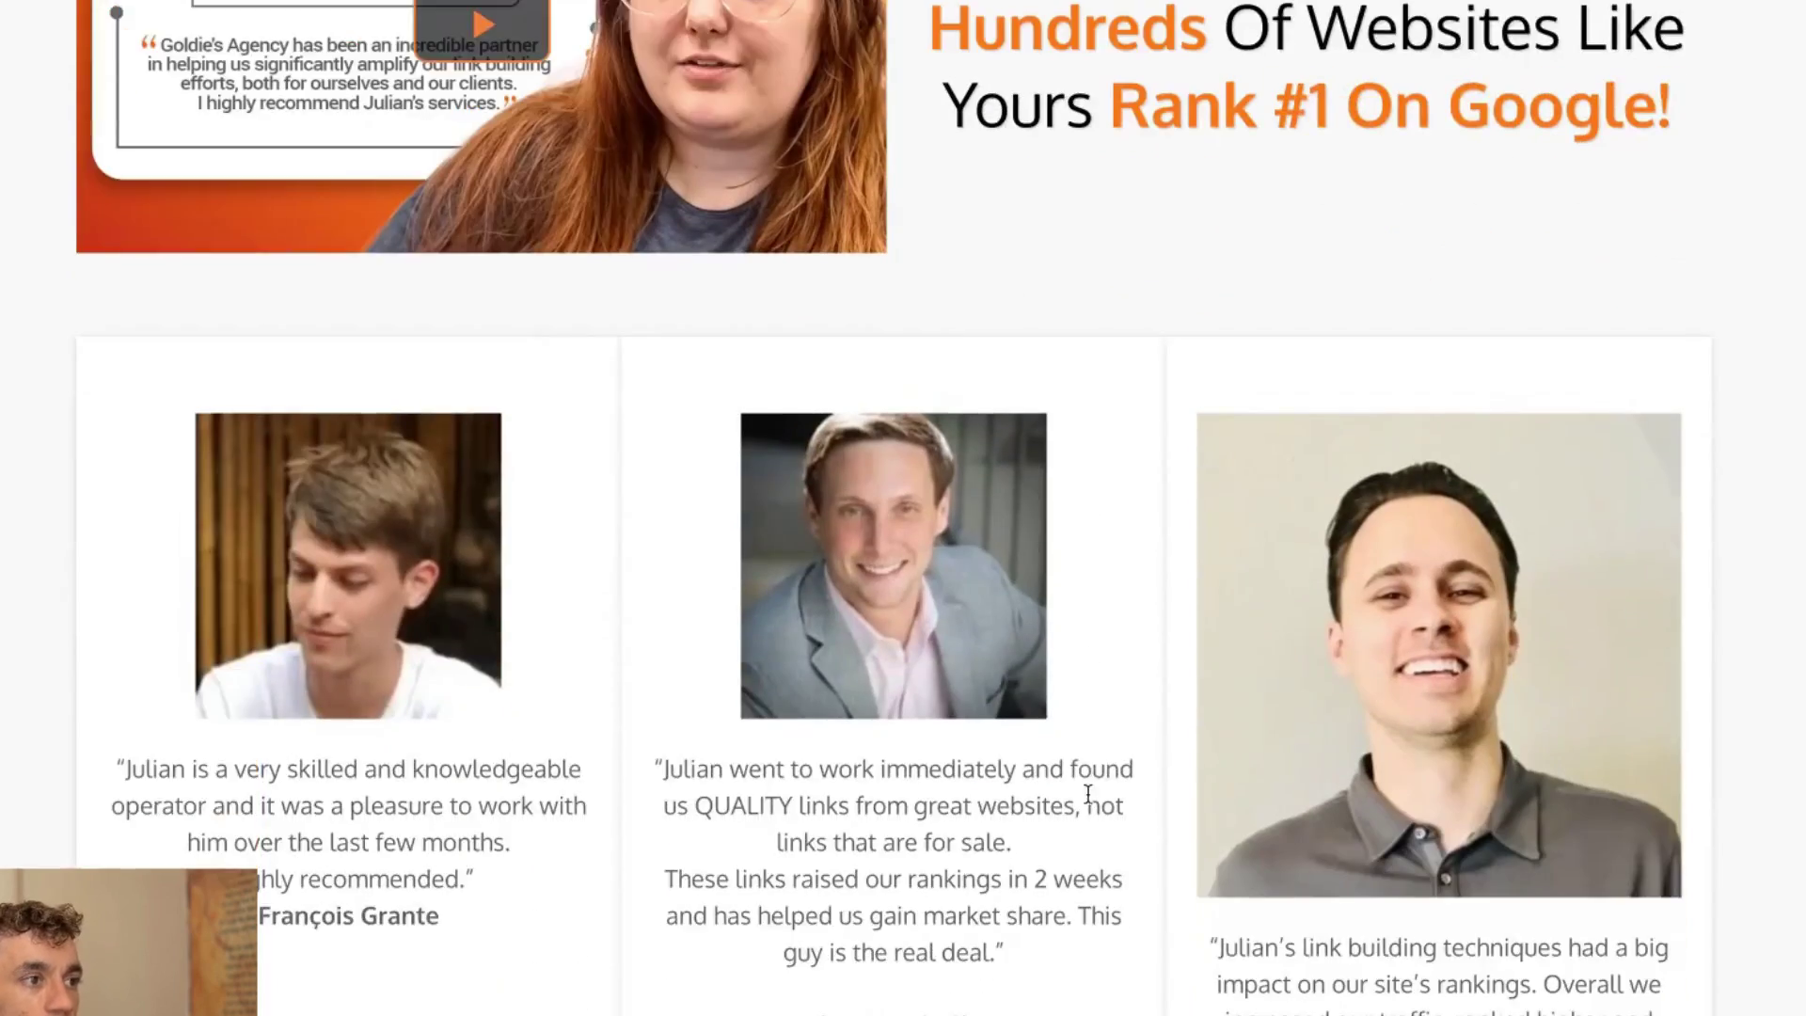
Scroll the Goldie Agency strategy session page down to the client video testimonials.
scroll(1049, 863, down, 20)
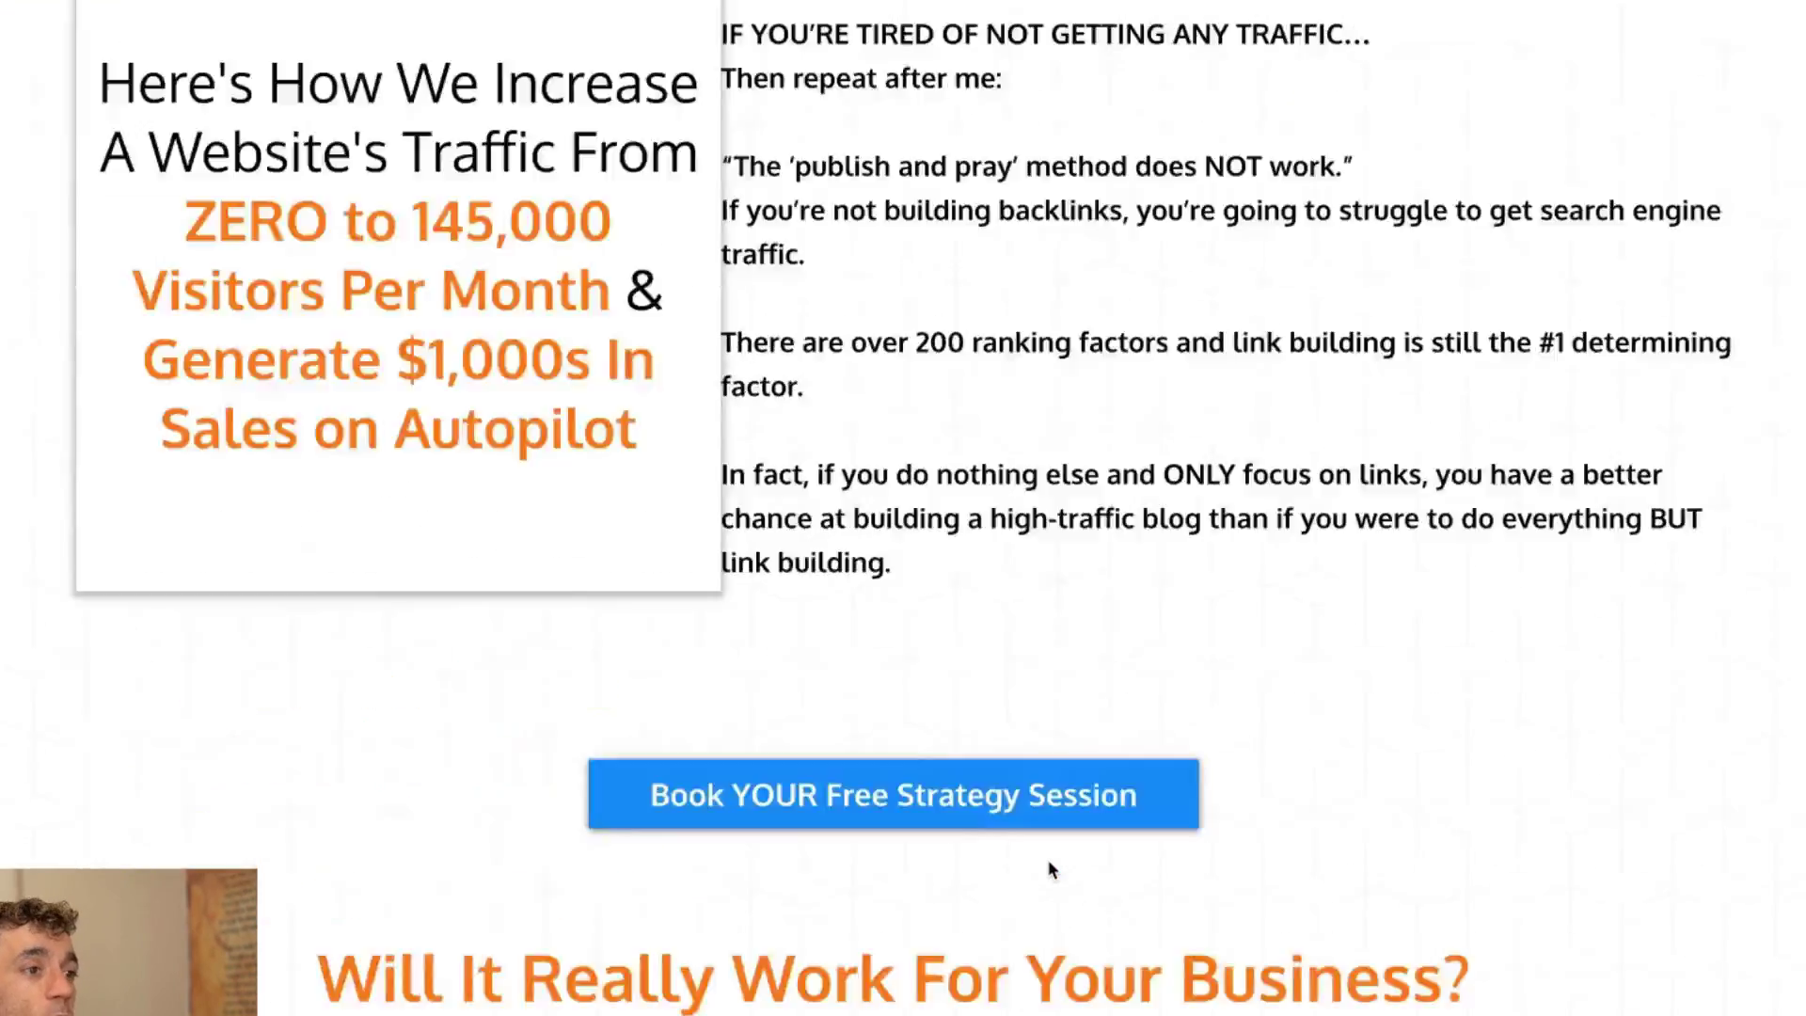
scroll(1050, 869, down, 20)
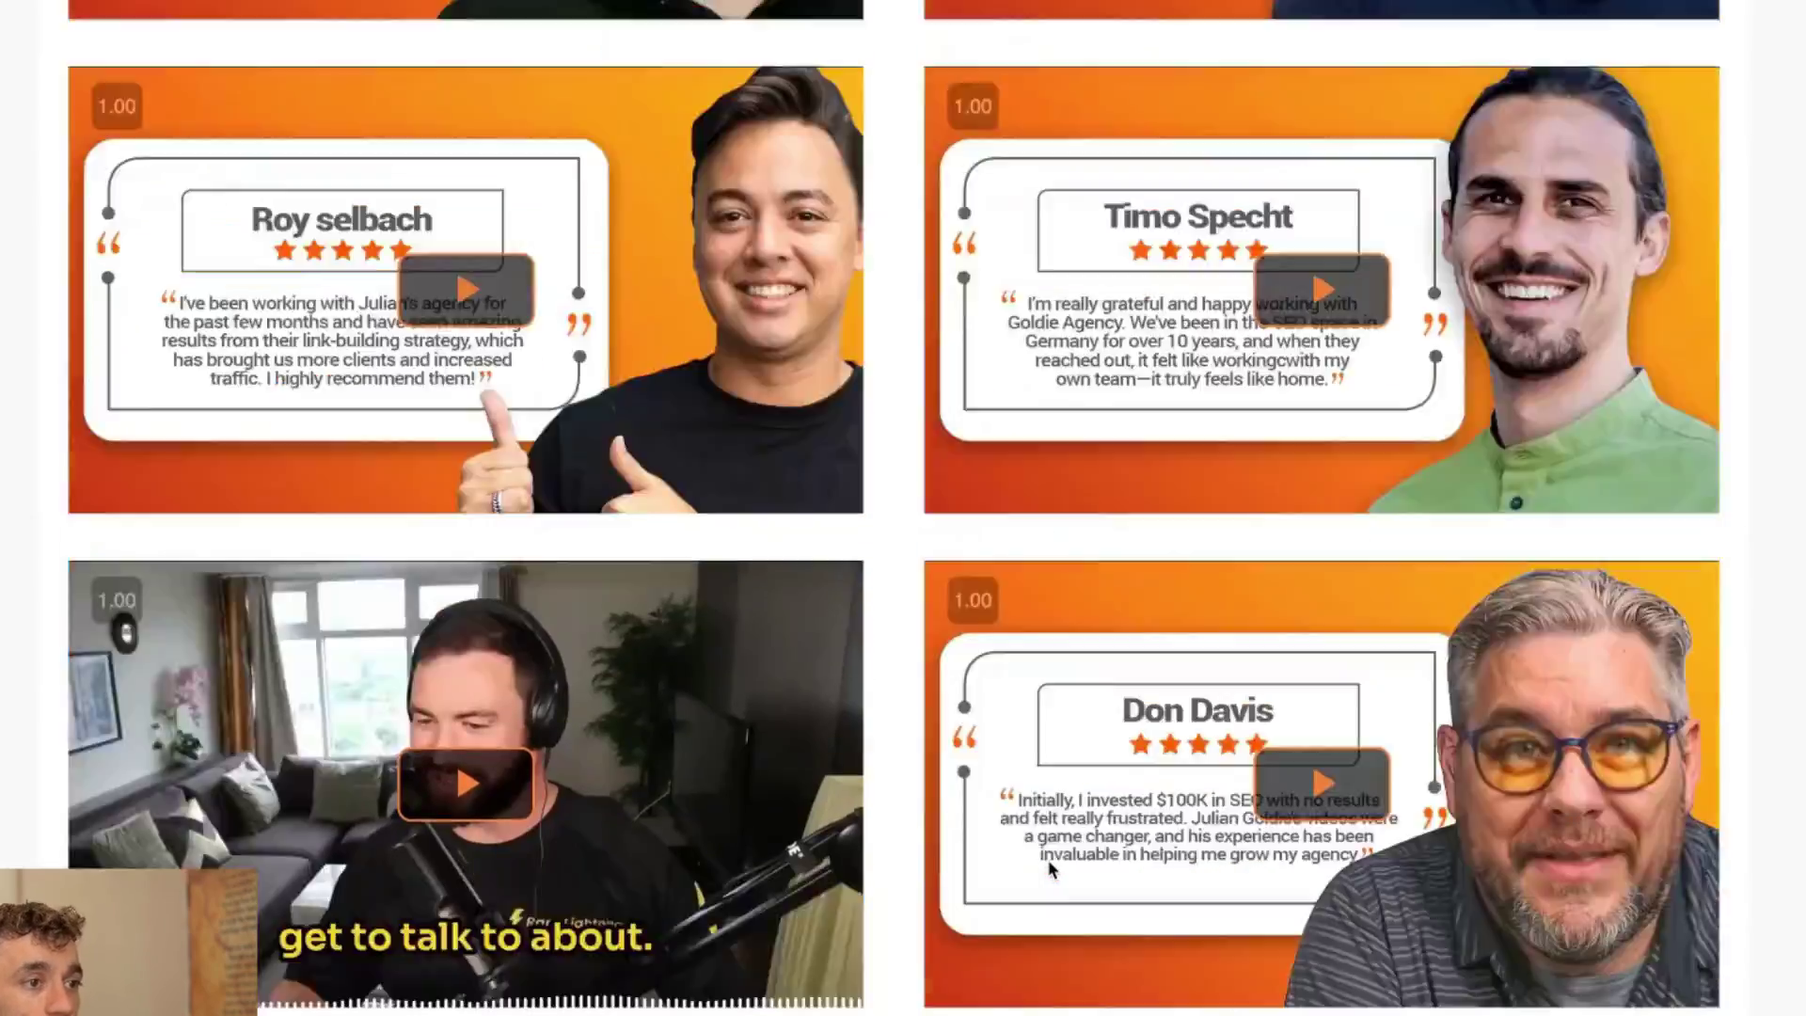